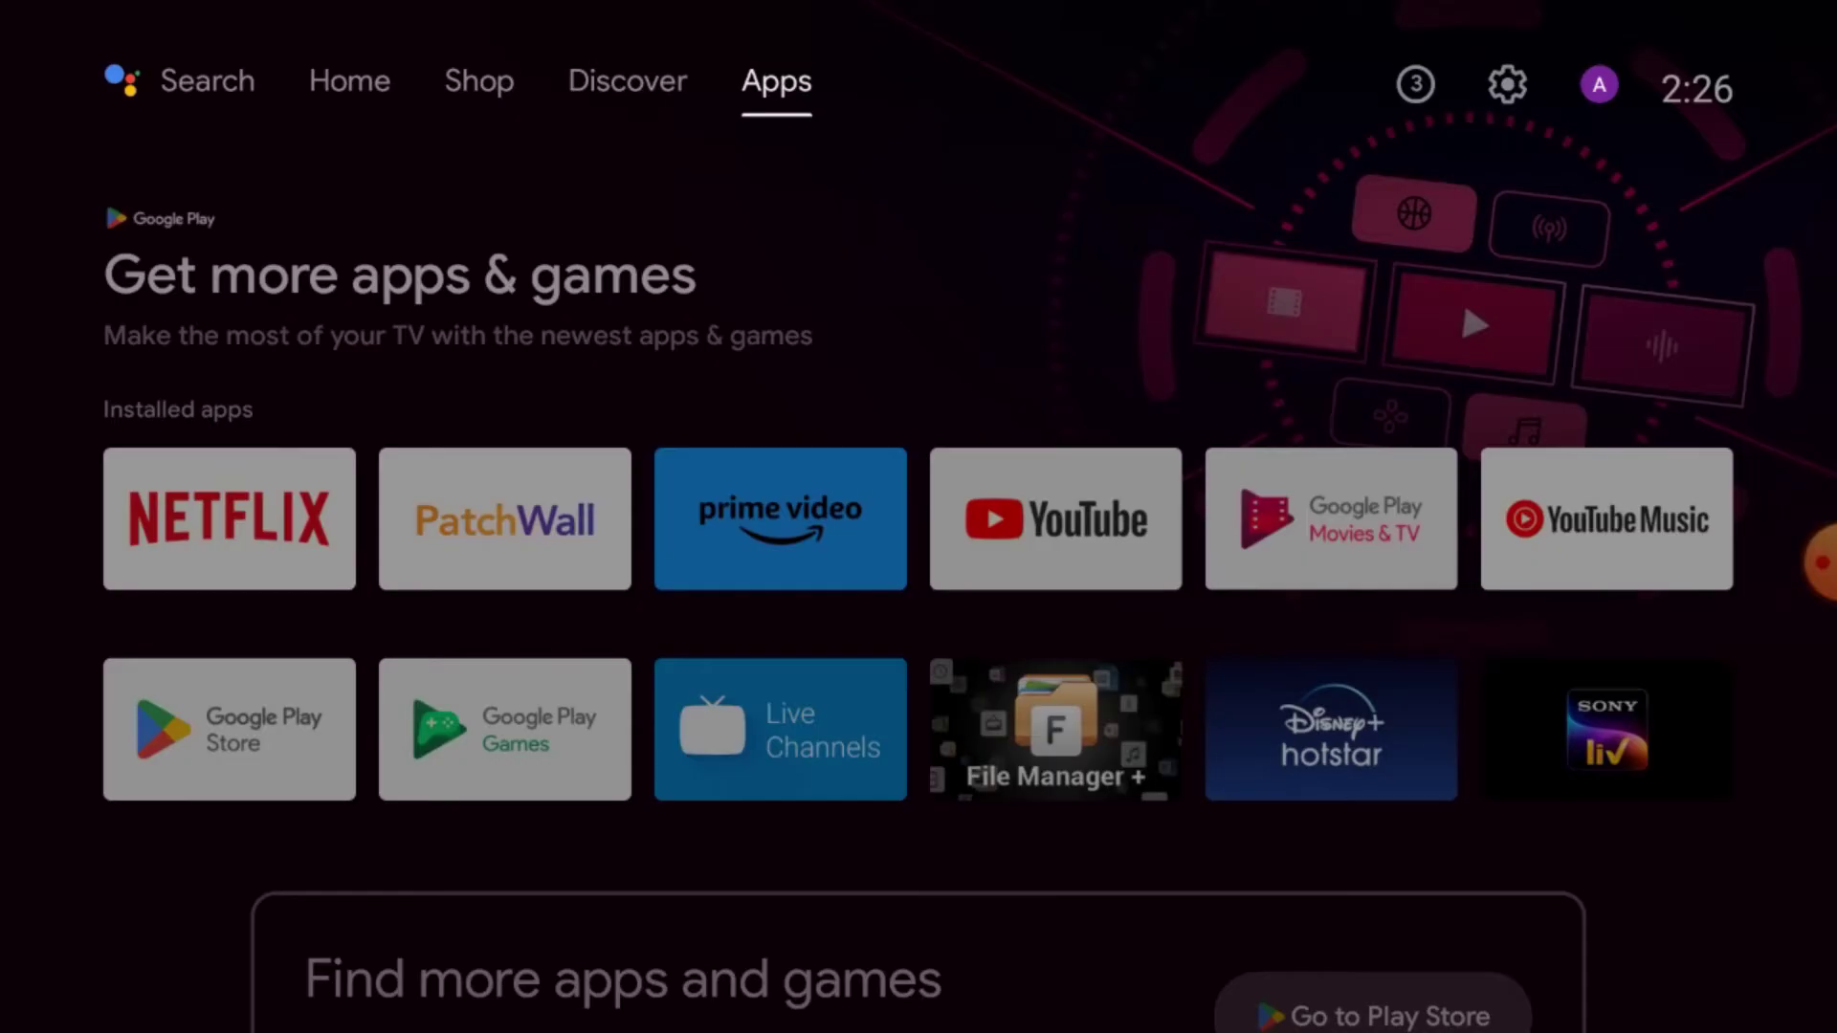
- Open the Google Play Store from the installed apps on the TV home screen
key("Down")
key("Down")
key("Down")
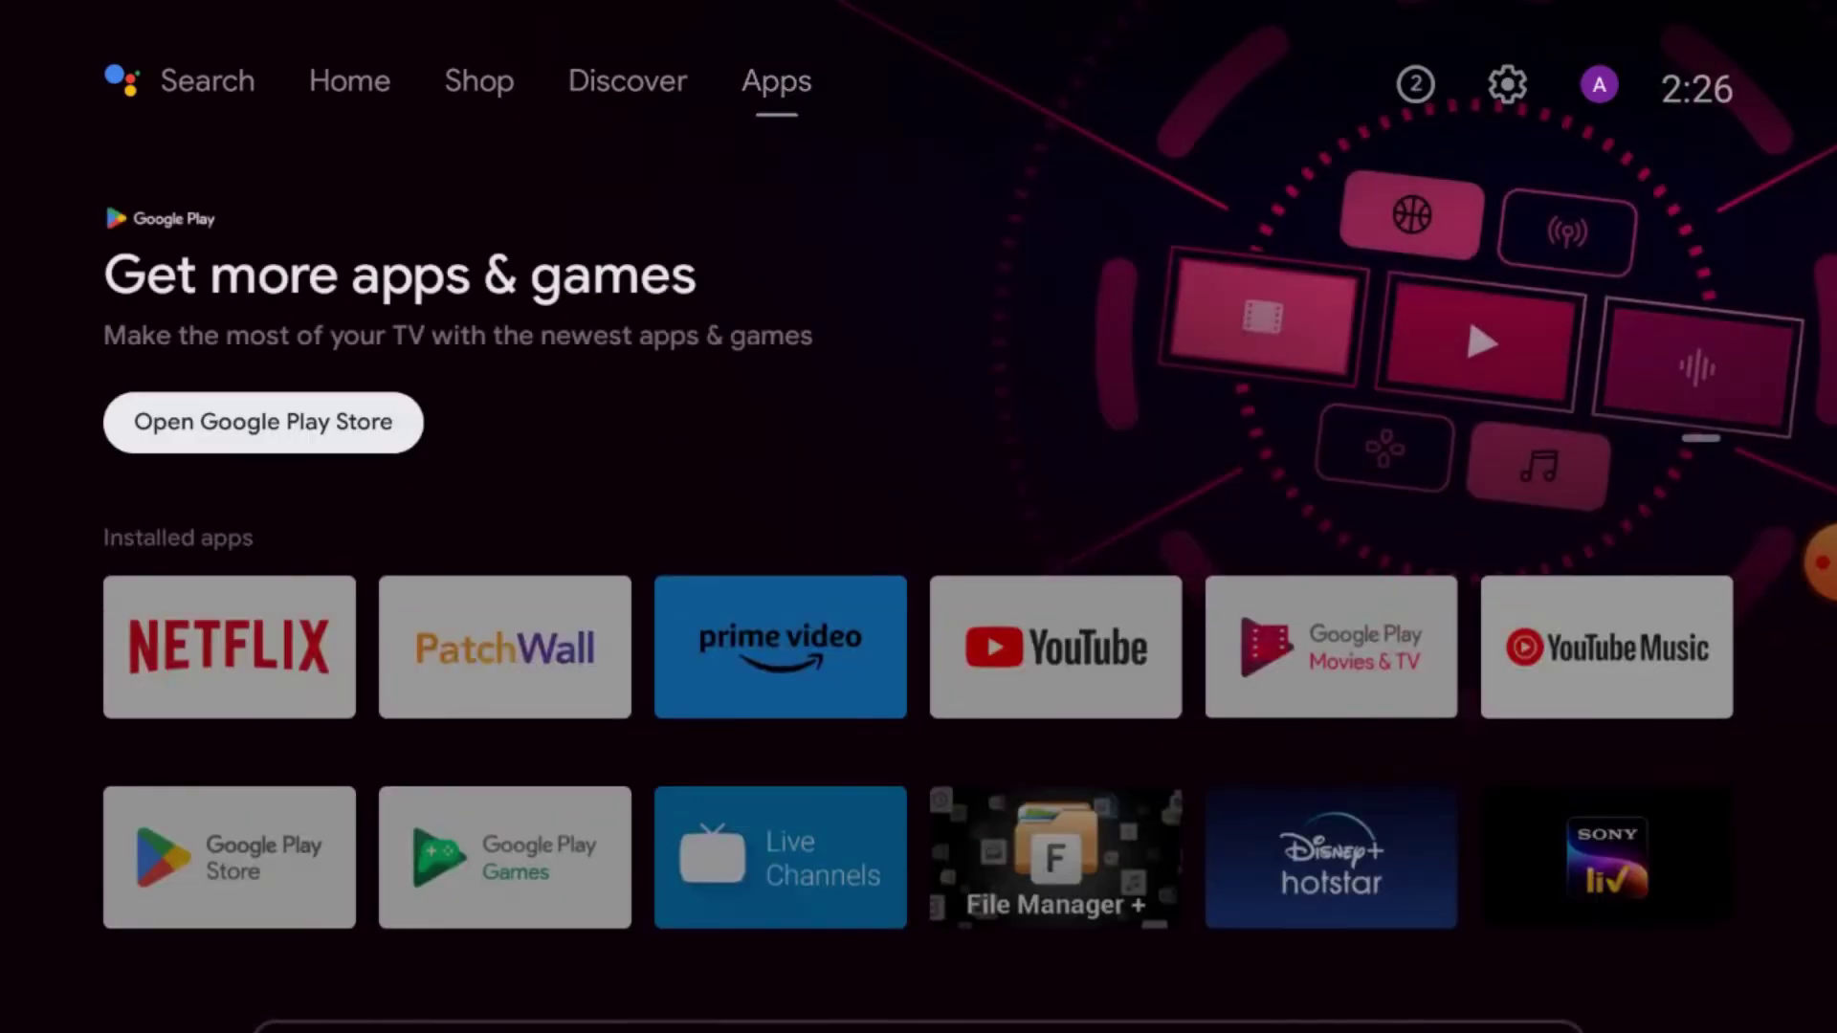
key("Return")
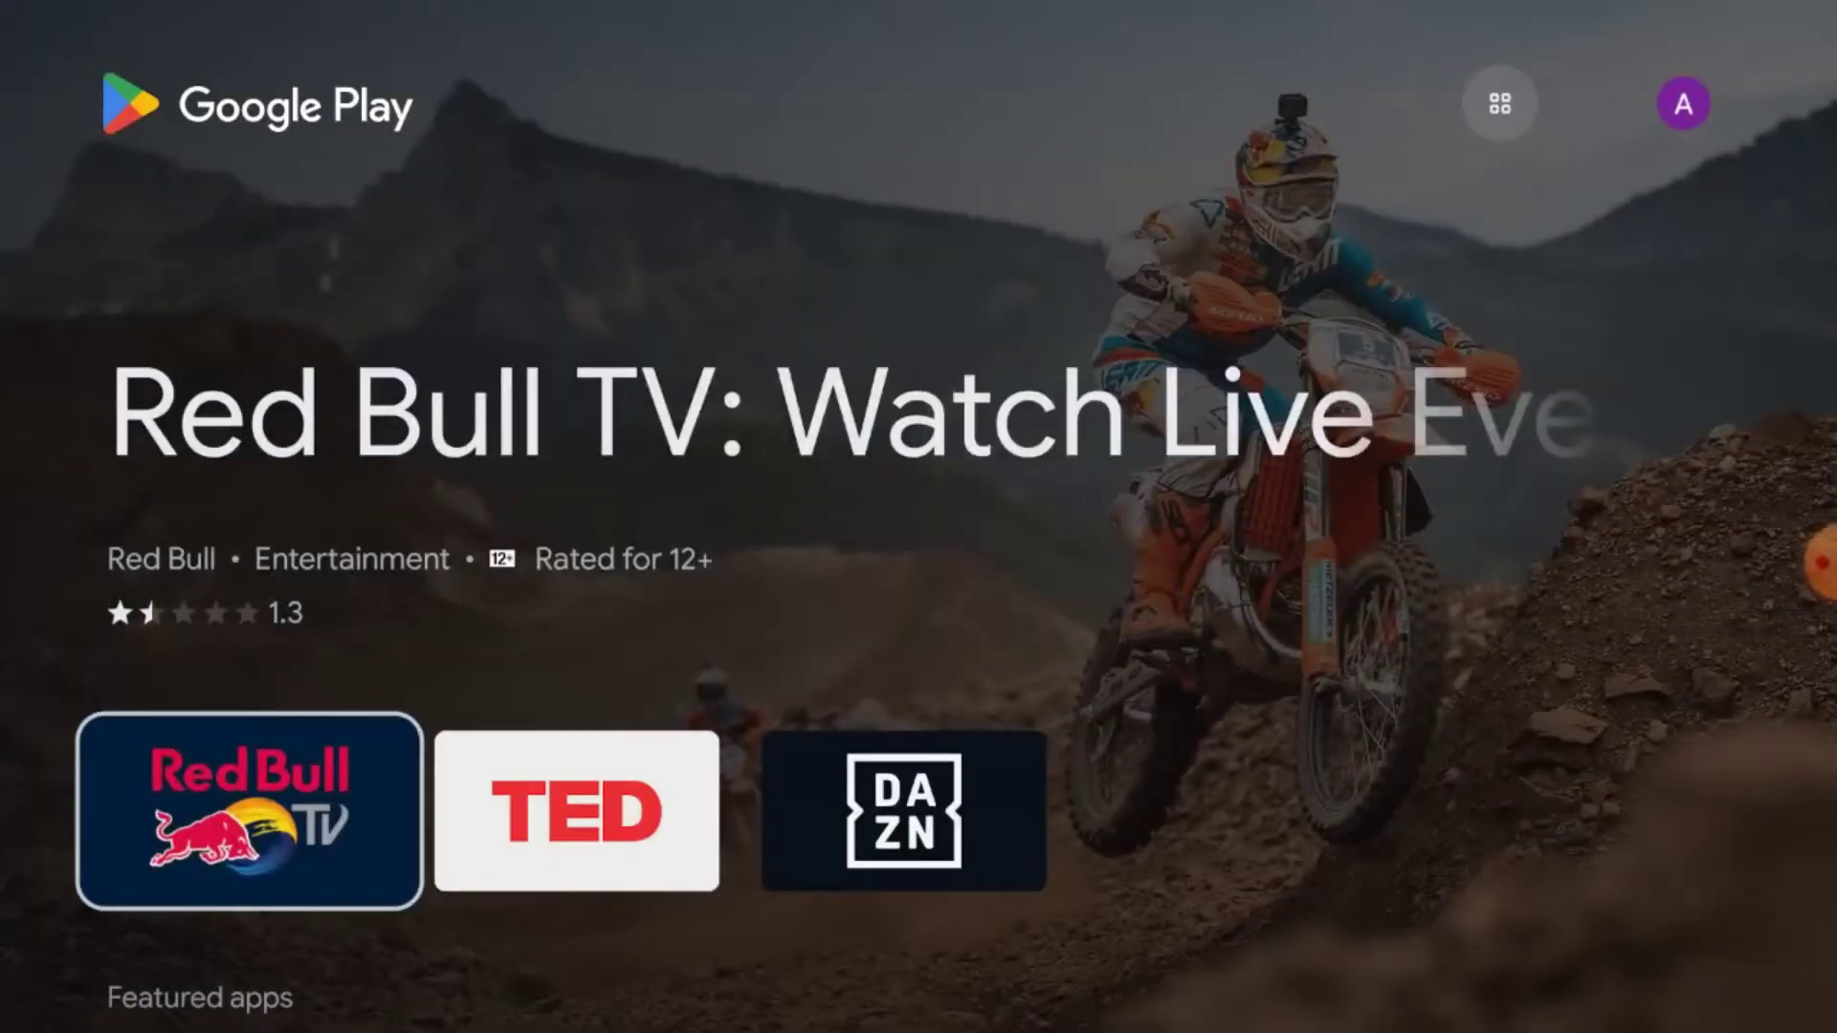
- Open the app search in Google Play and activate its text field for entry
key("Up")
key("Left")
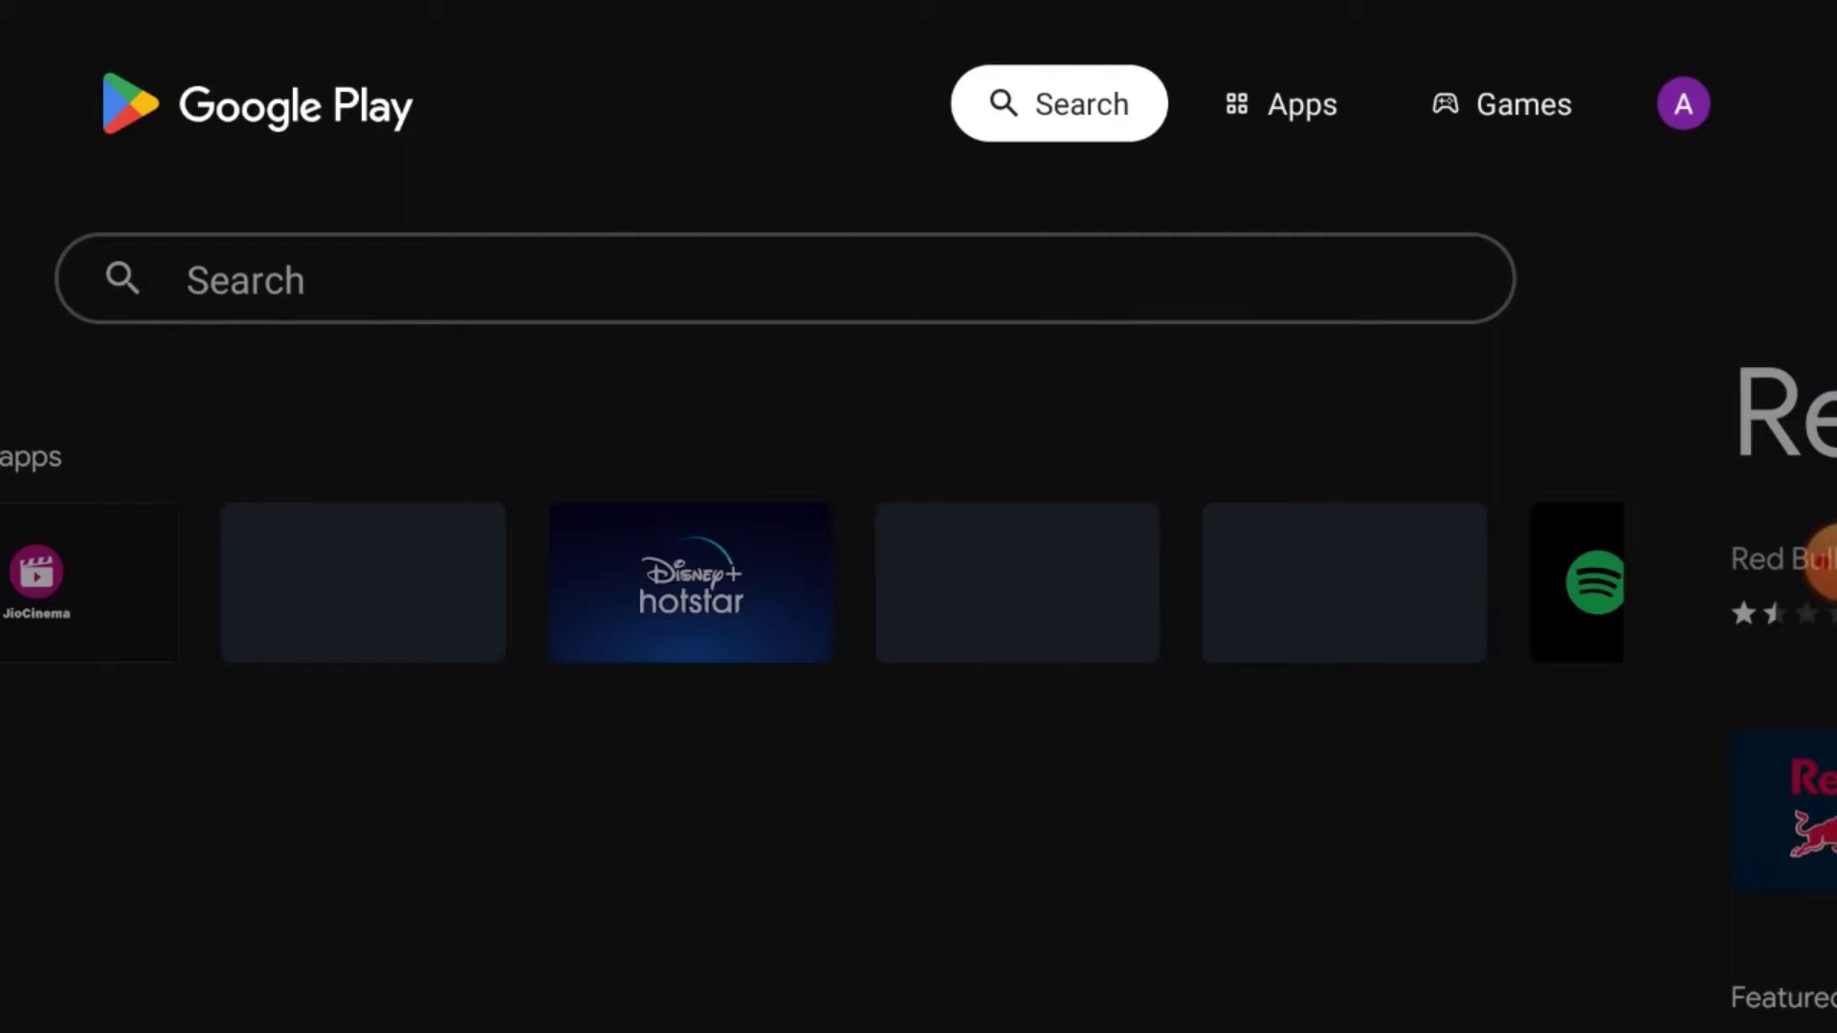
key("Down")
key("Right")
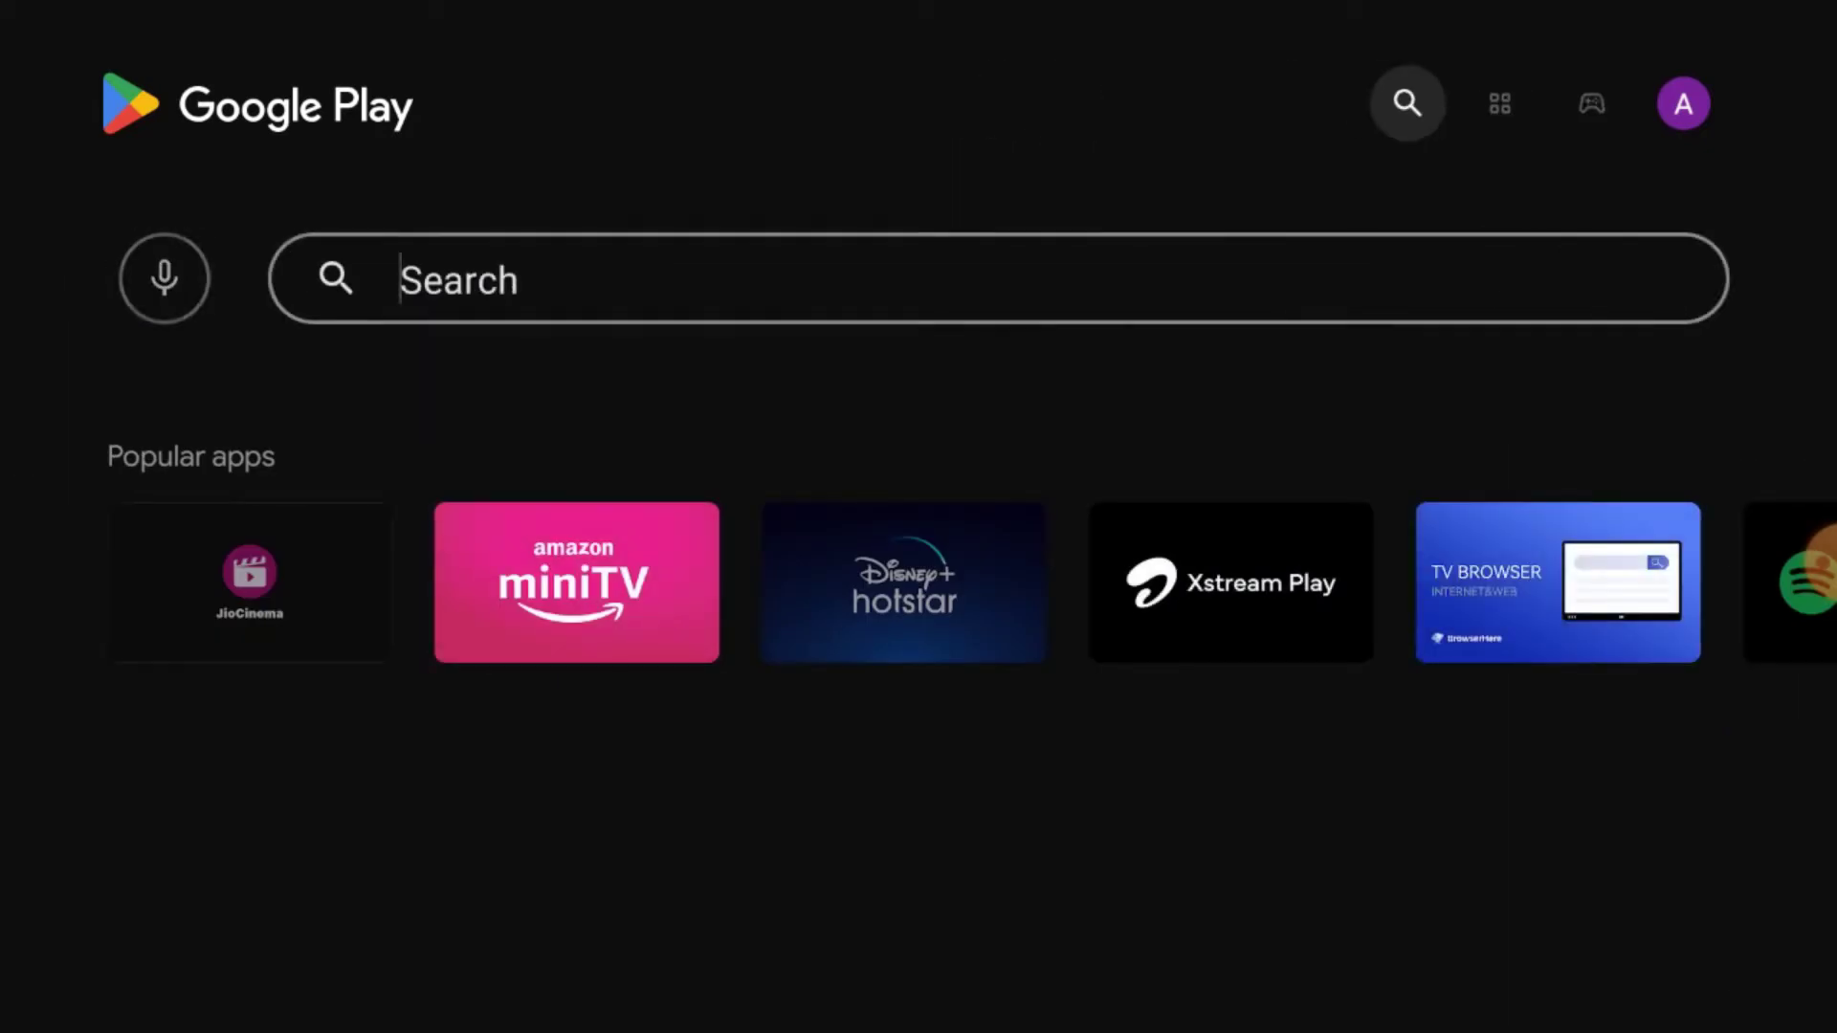
key("Return")
type("q")
key("Down")
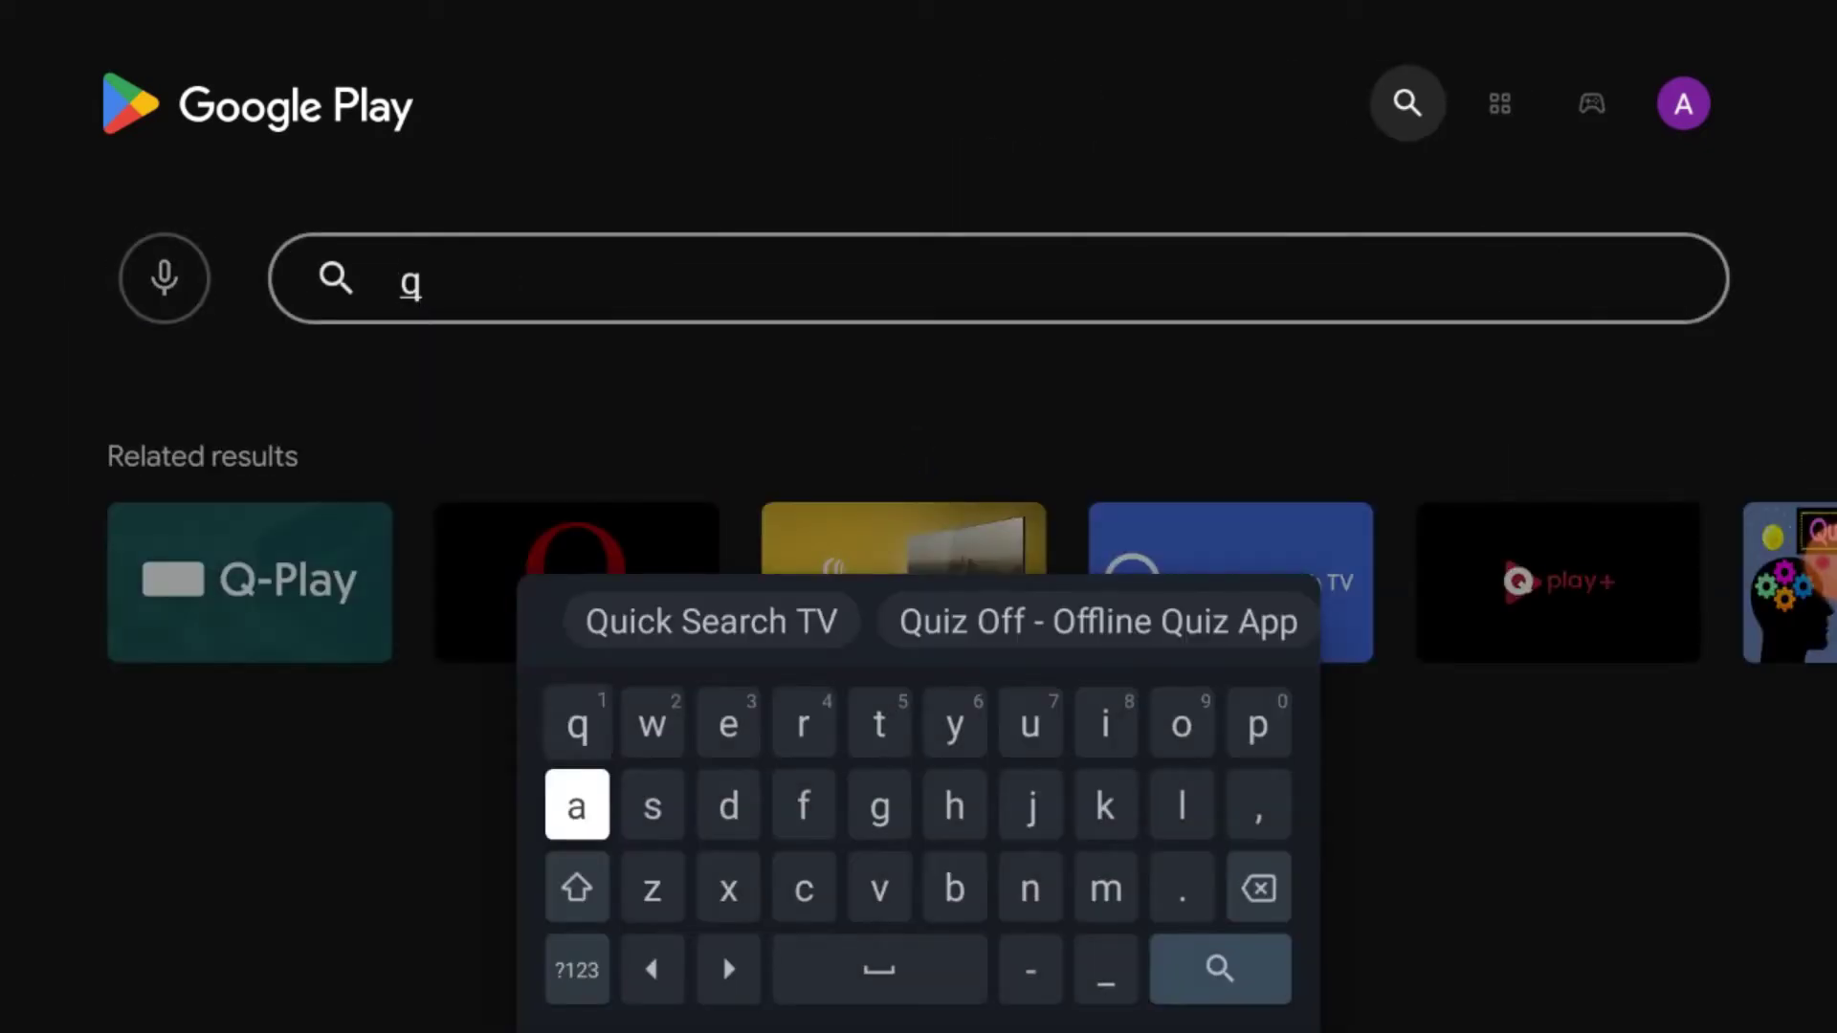
key("Down")
key("Right")
key("Right")
key("Right")
key("Right")
key("Right")
key("Right")
key("Right")
key("Right")
key("Right")
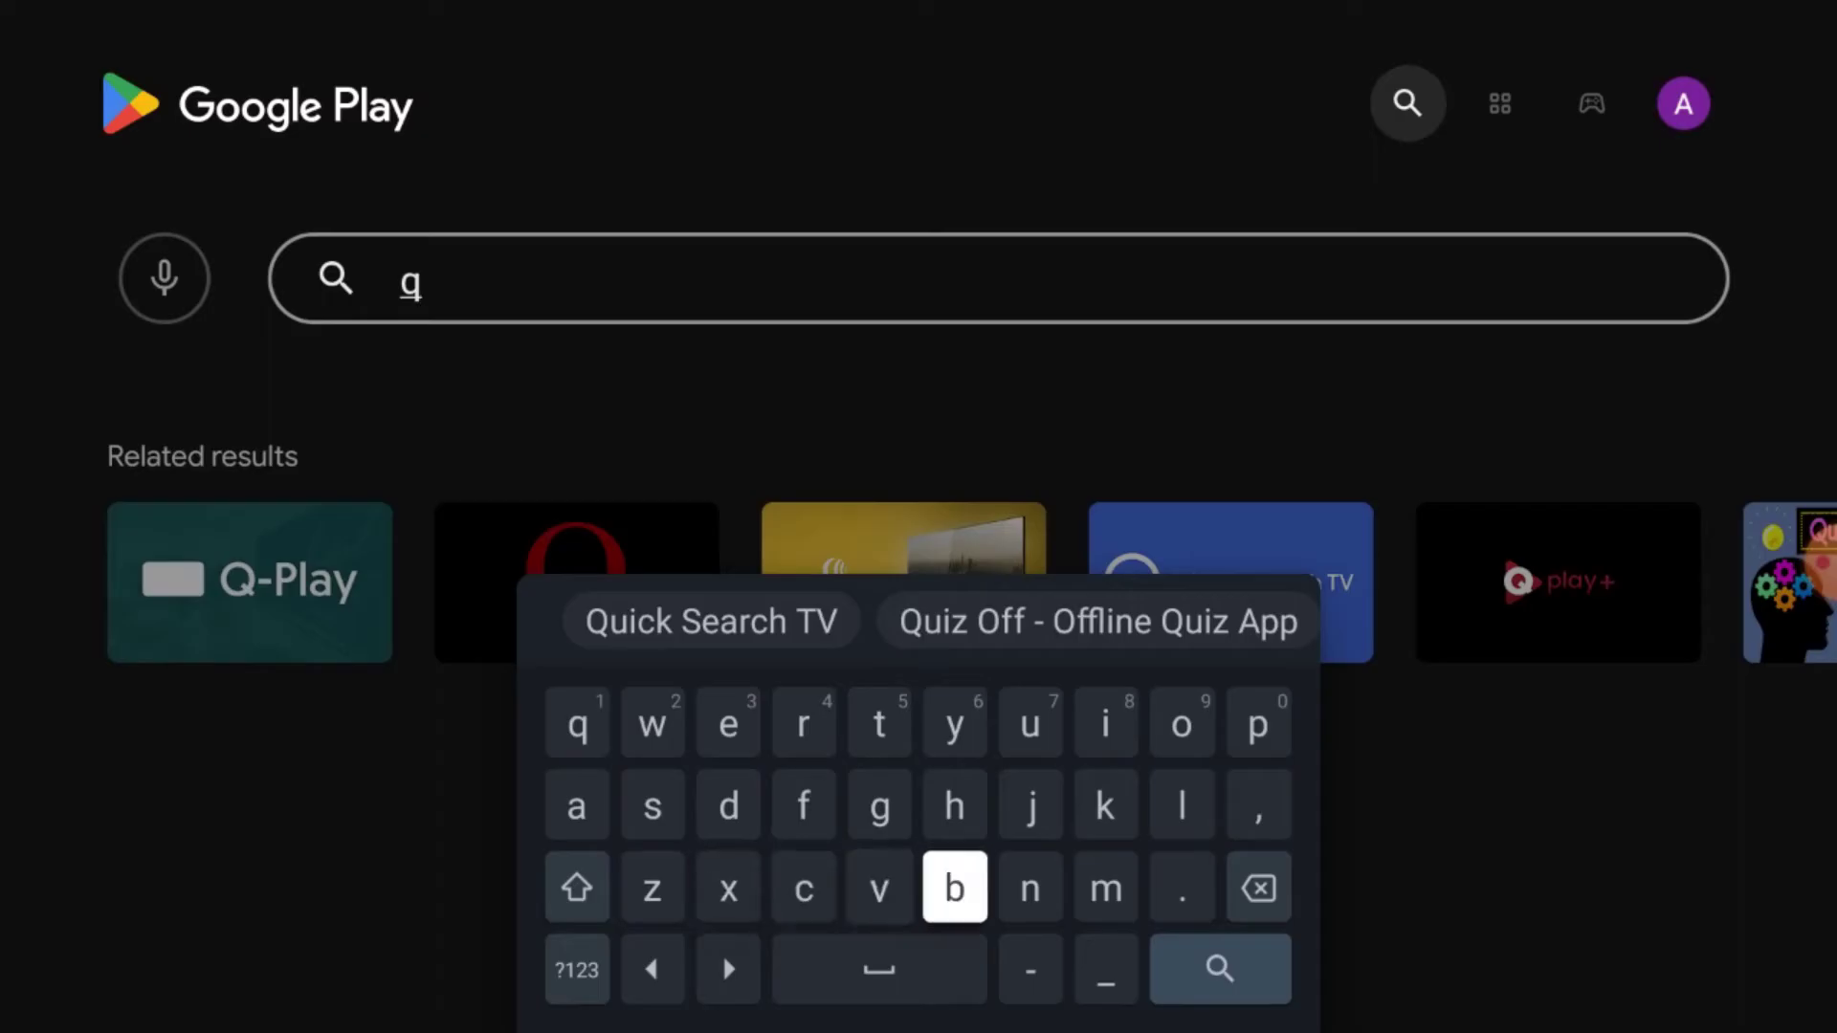
key("Return")
- Search Google Play for "fi" using the on-screen keyboard
key("Left")
key("Left")
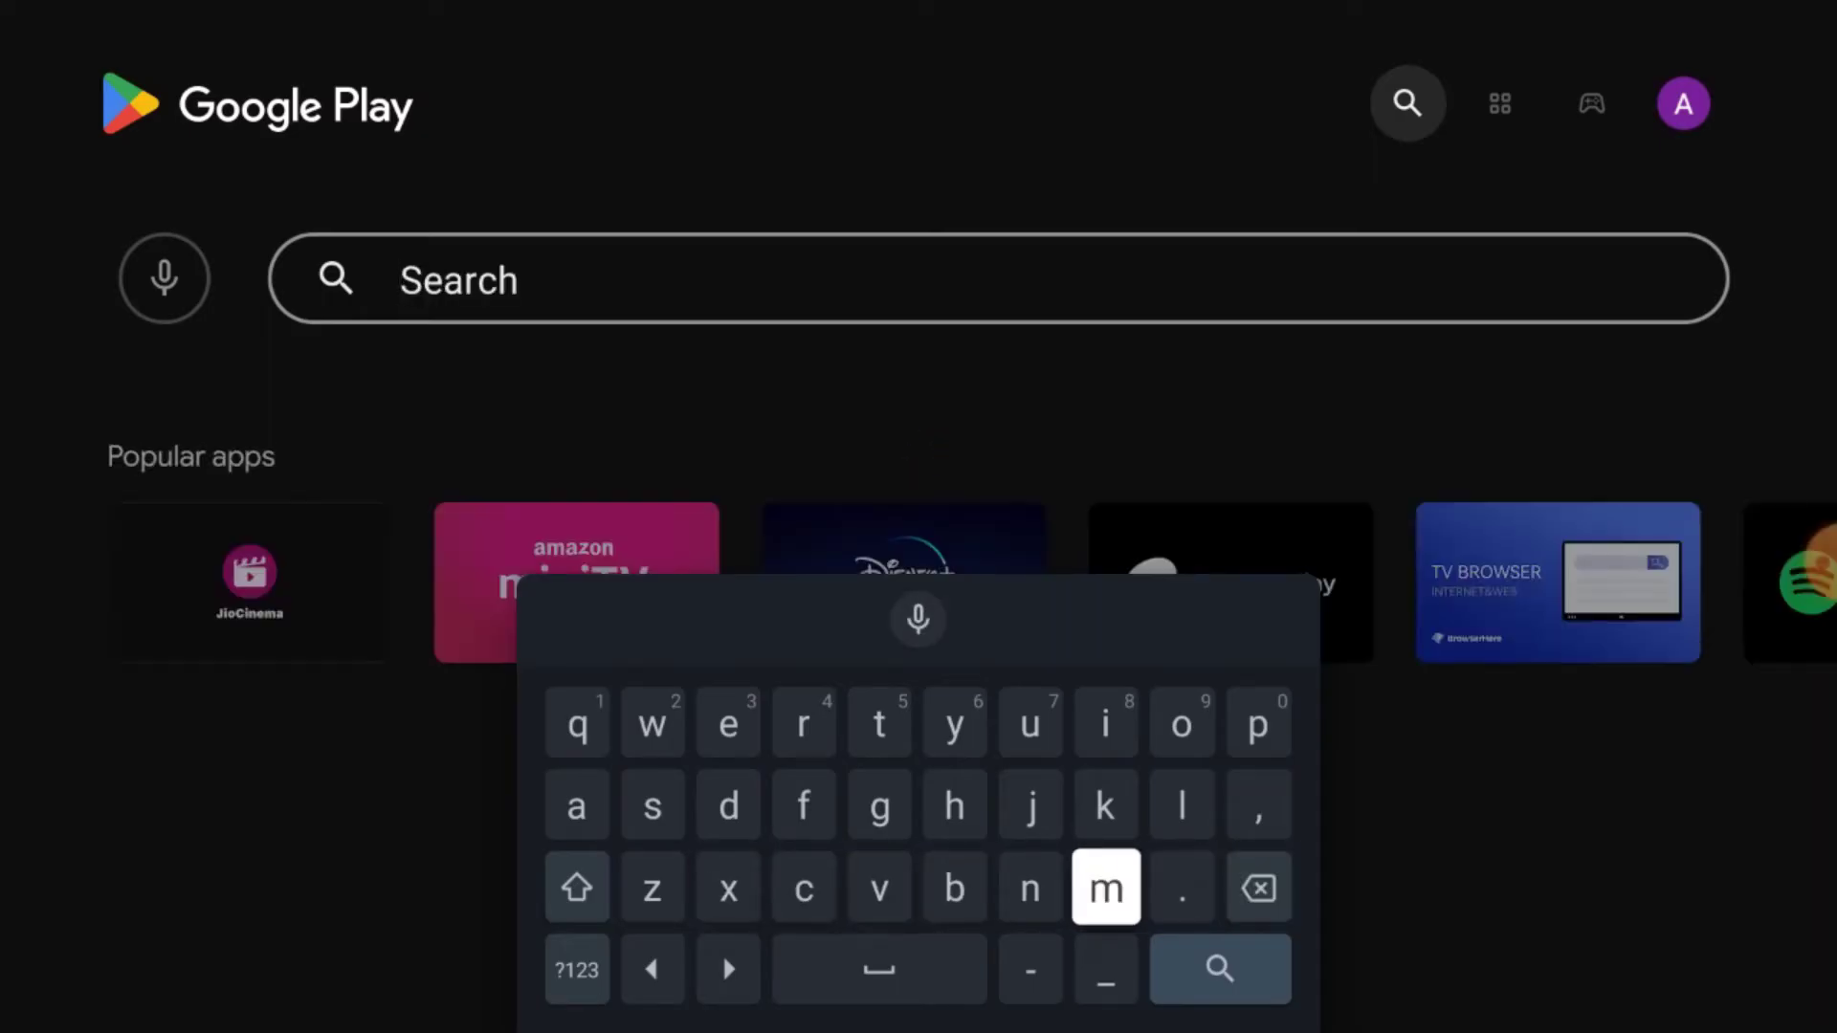
key("Left")
key("Left")
key("Left")
key("Left")
key("Up")
key("Return")
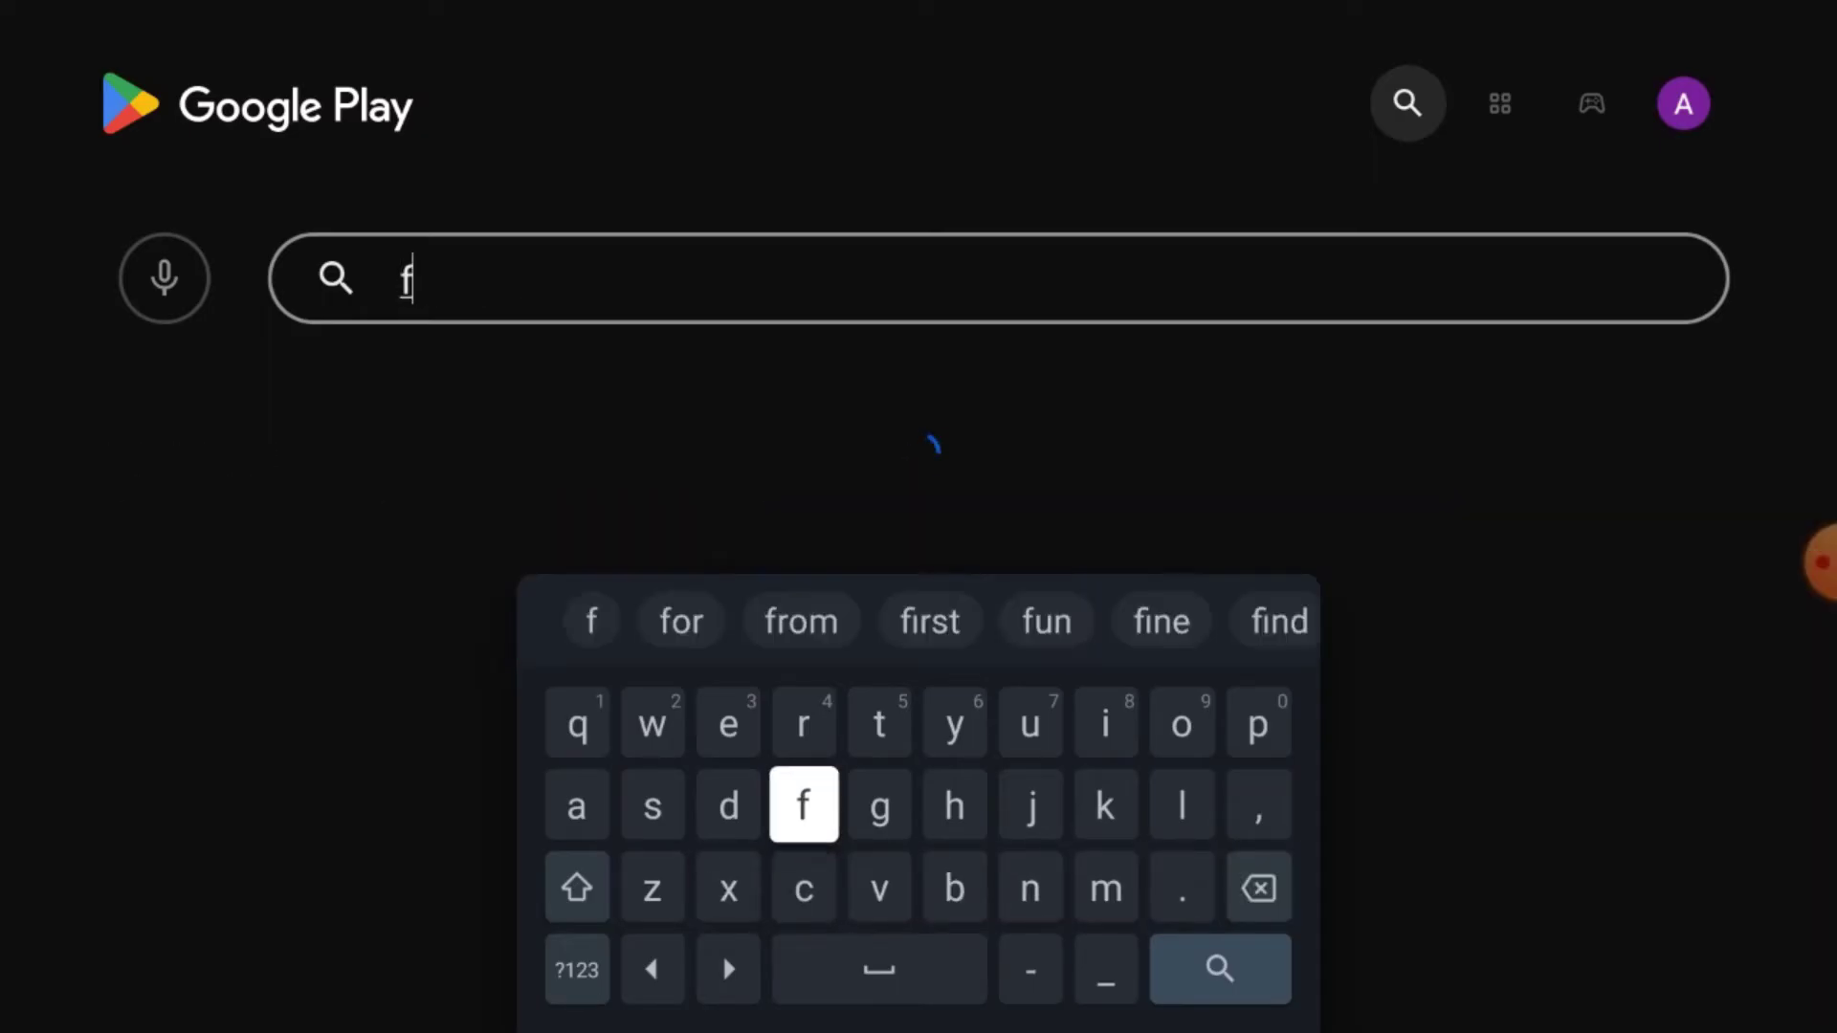
key("Right")
key("Right")
key("Right")
key("Right")
key("Up")
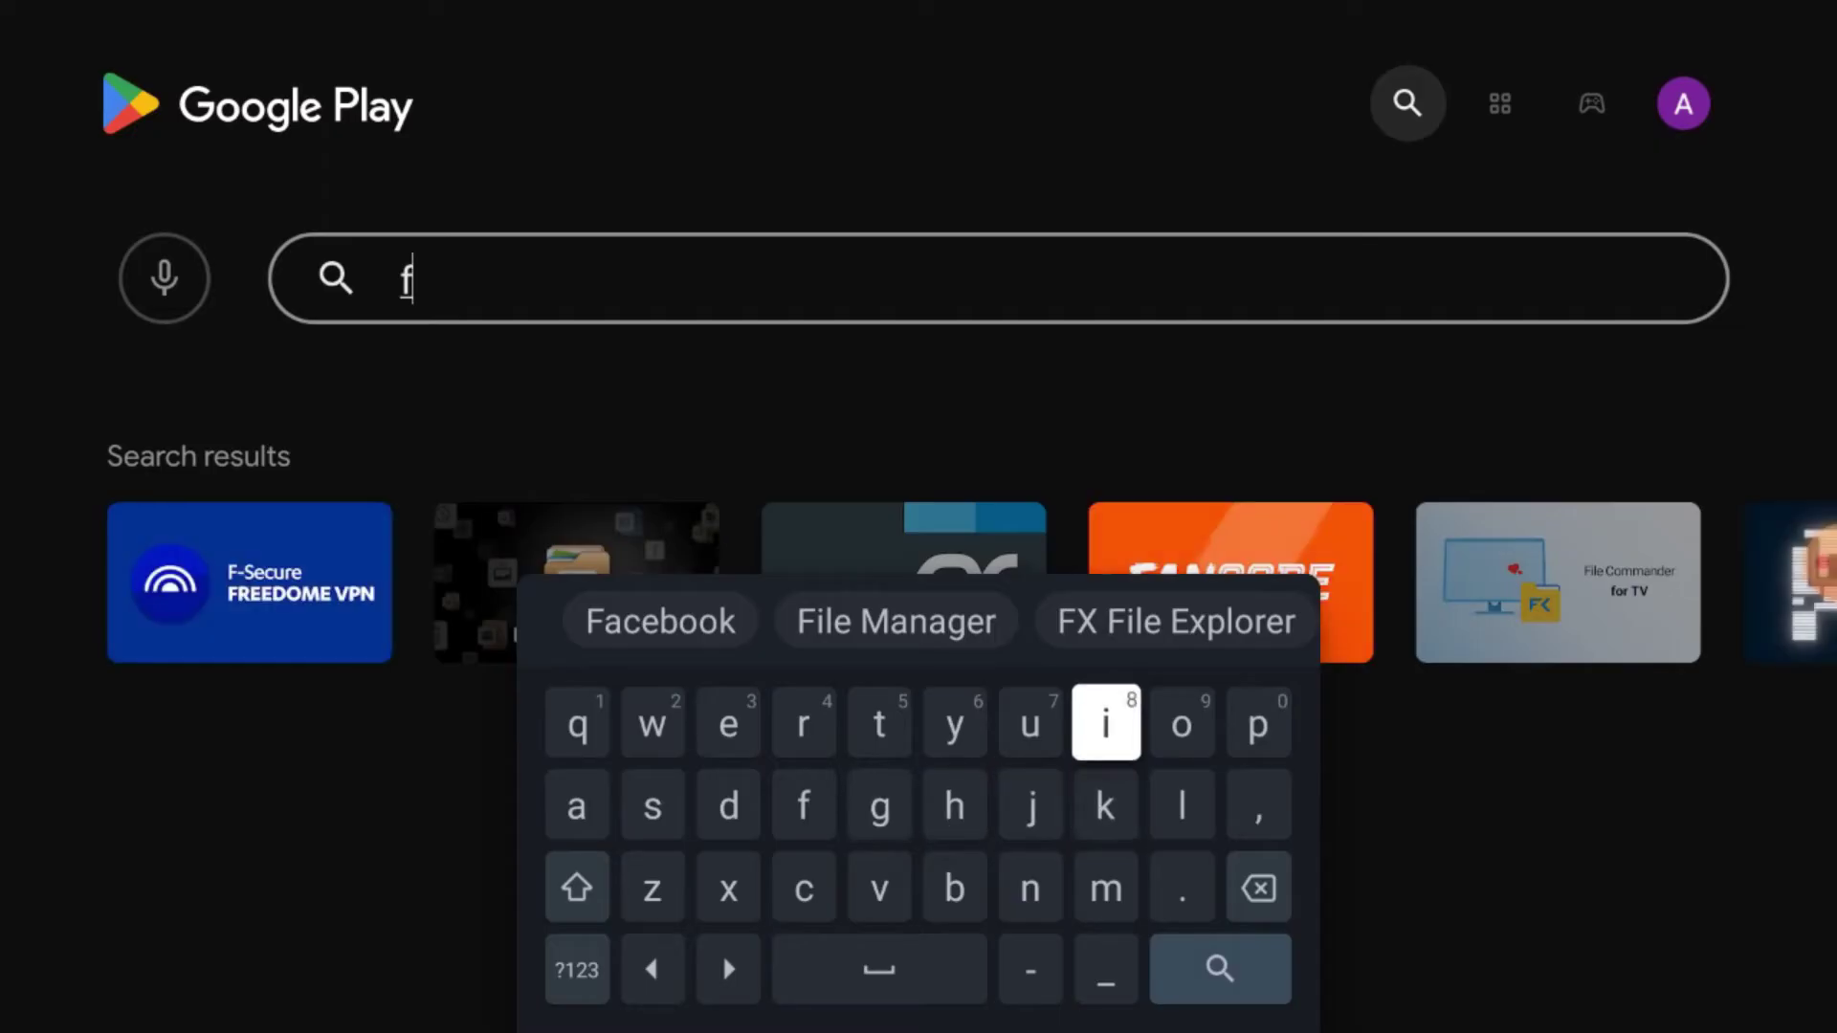
key("Return")
key("Down")
key("Down")
key("Down")
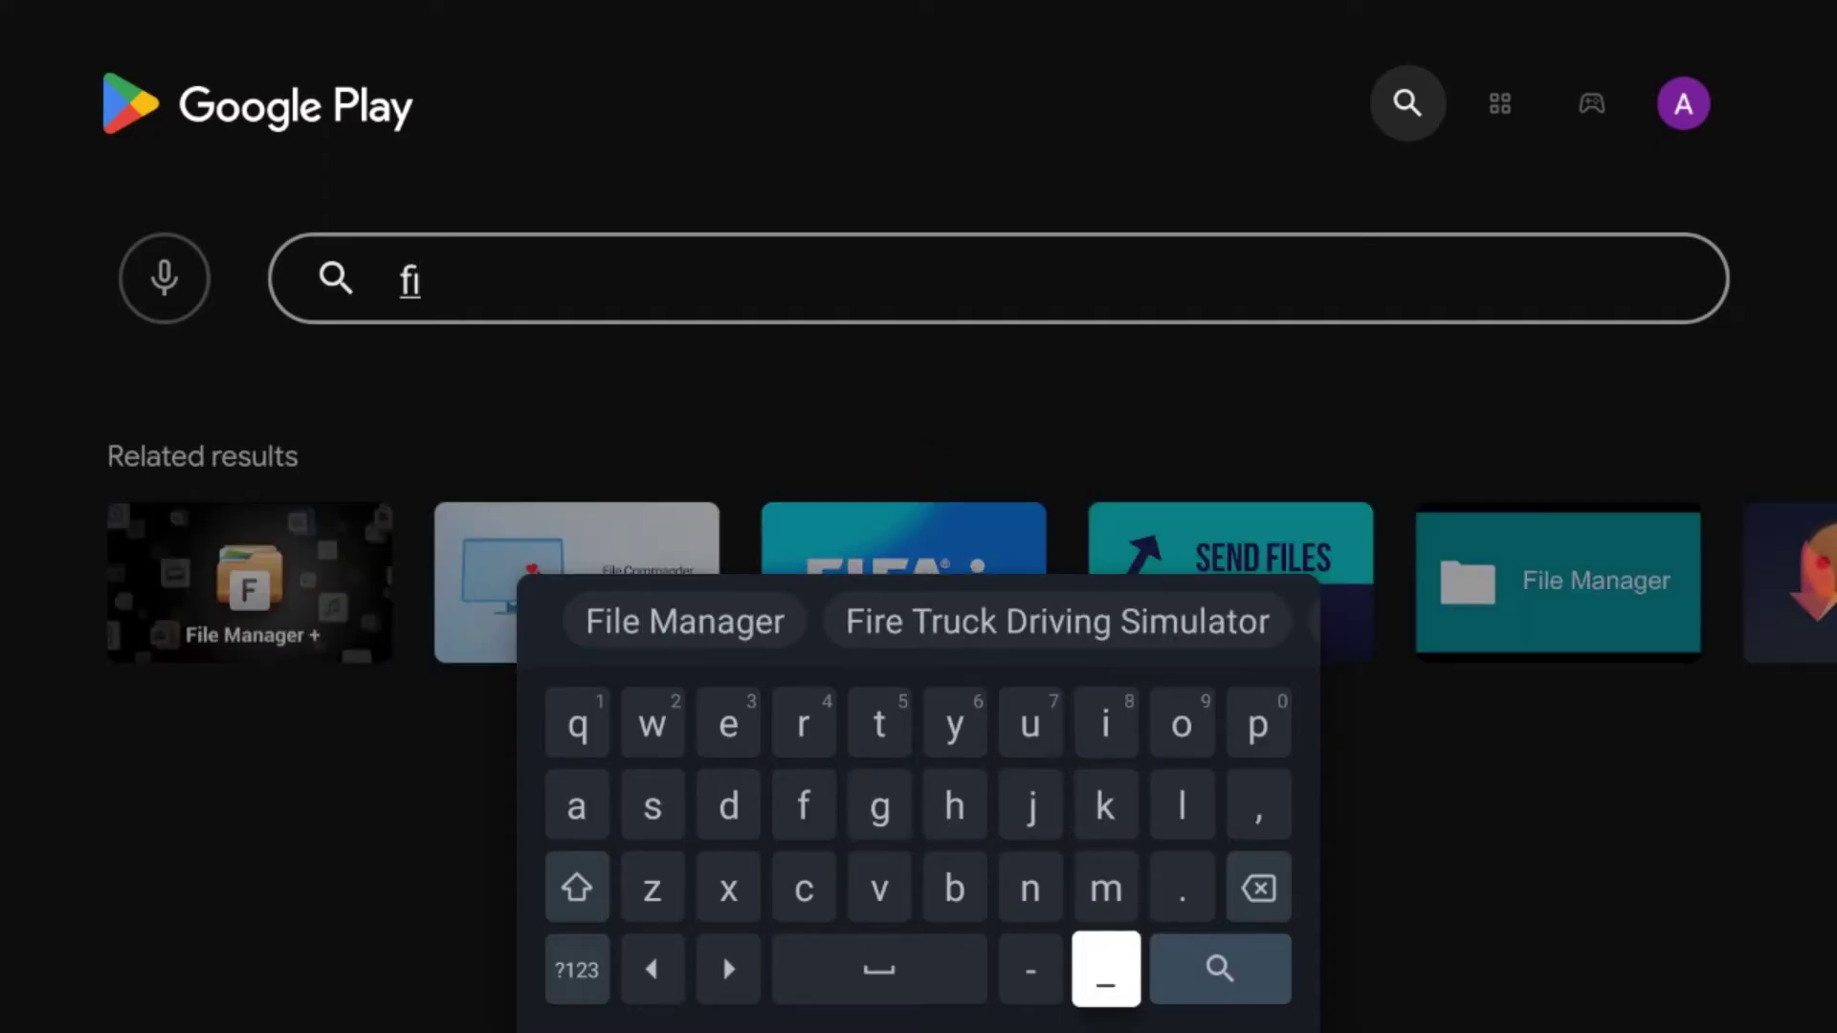
key("Right")
key("Return")
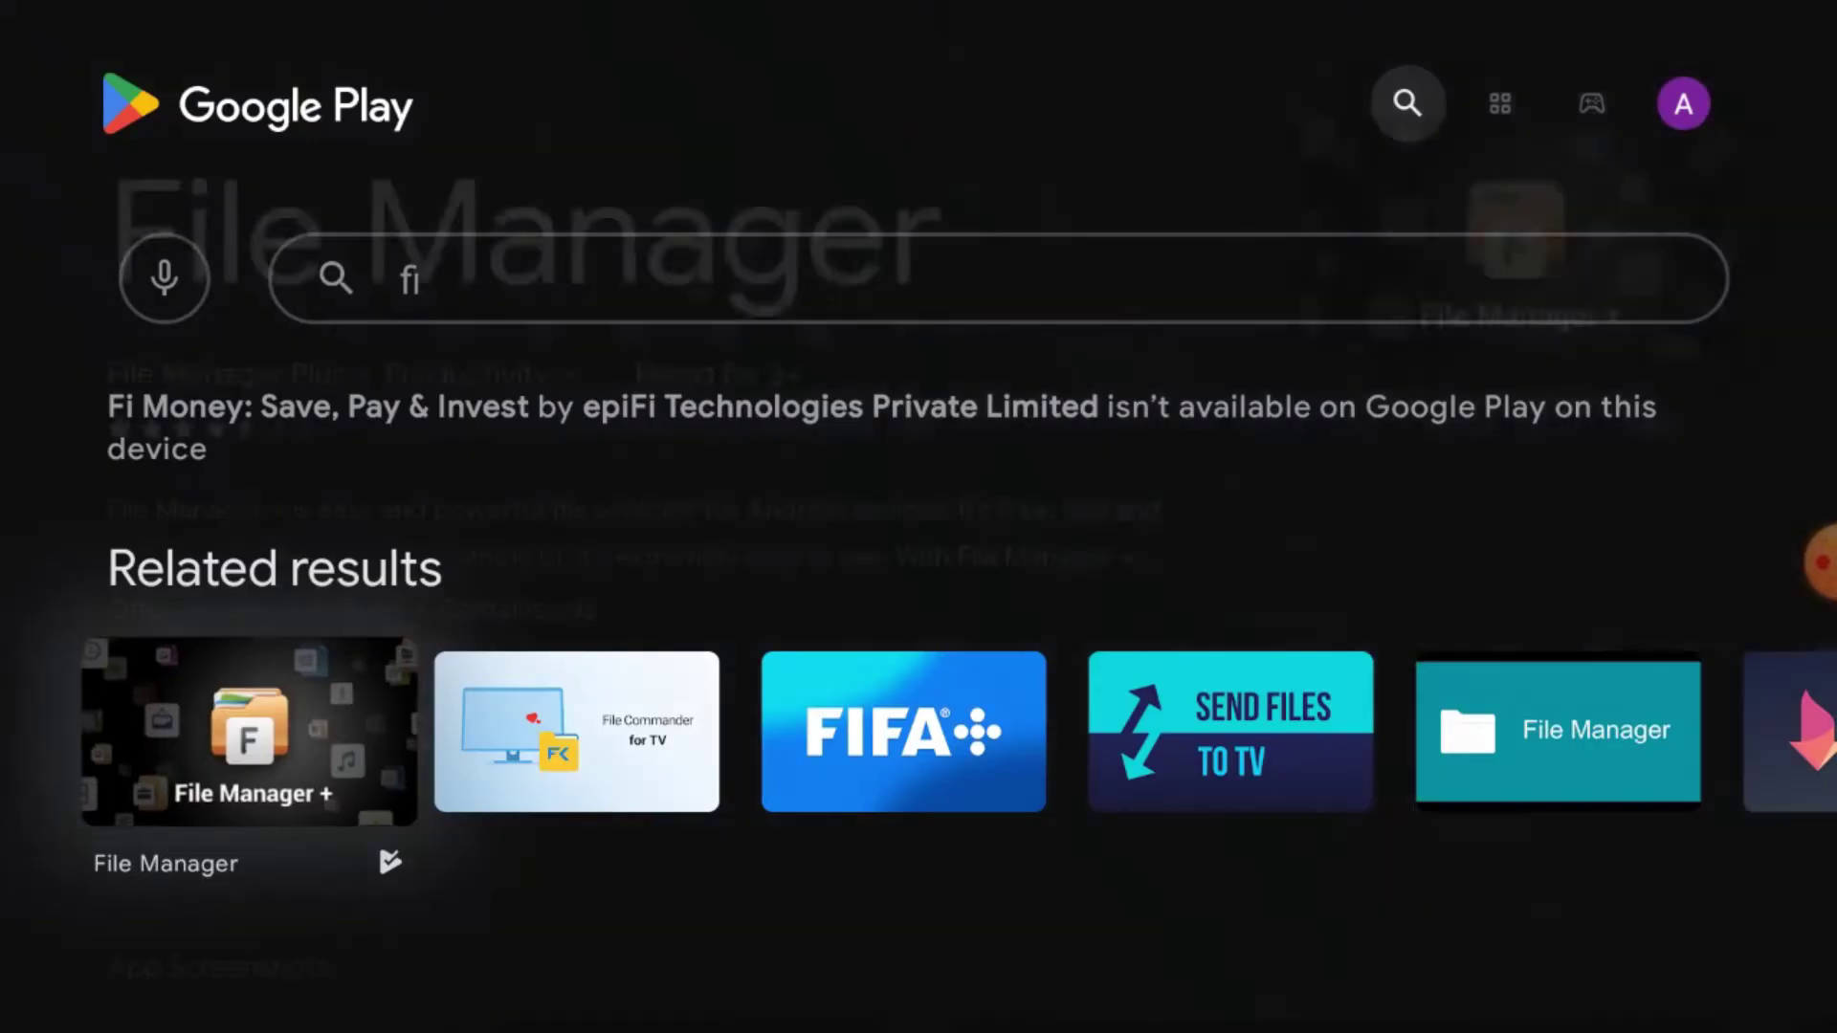
- View the File Manager + store listing, launch the app from it, and return to the TV home screen
key("Return")
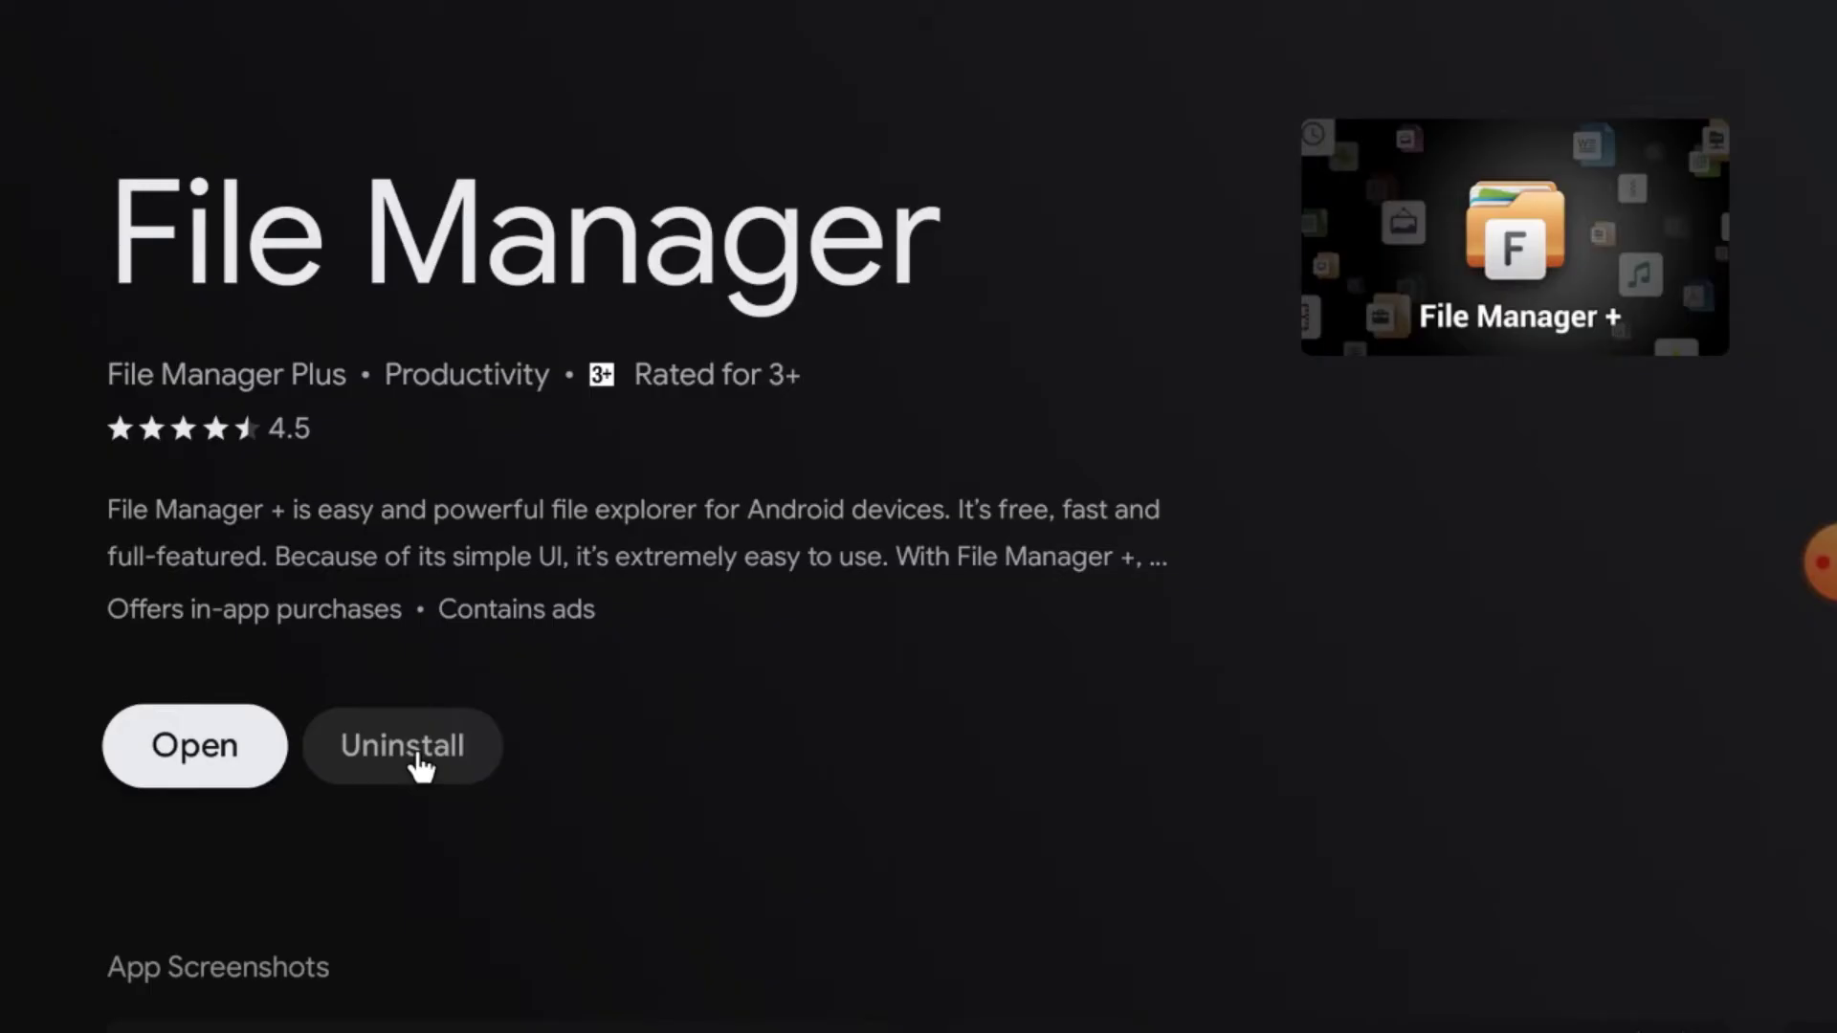
left_click(201, 759)
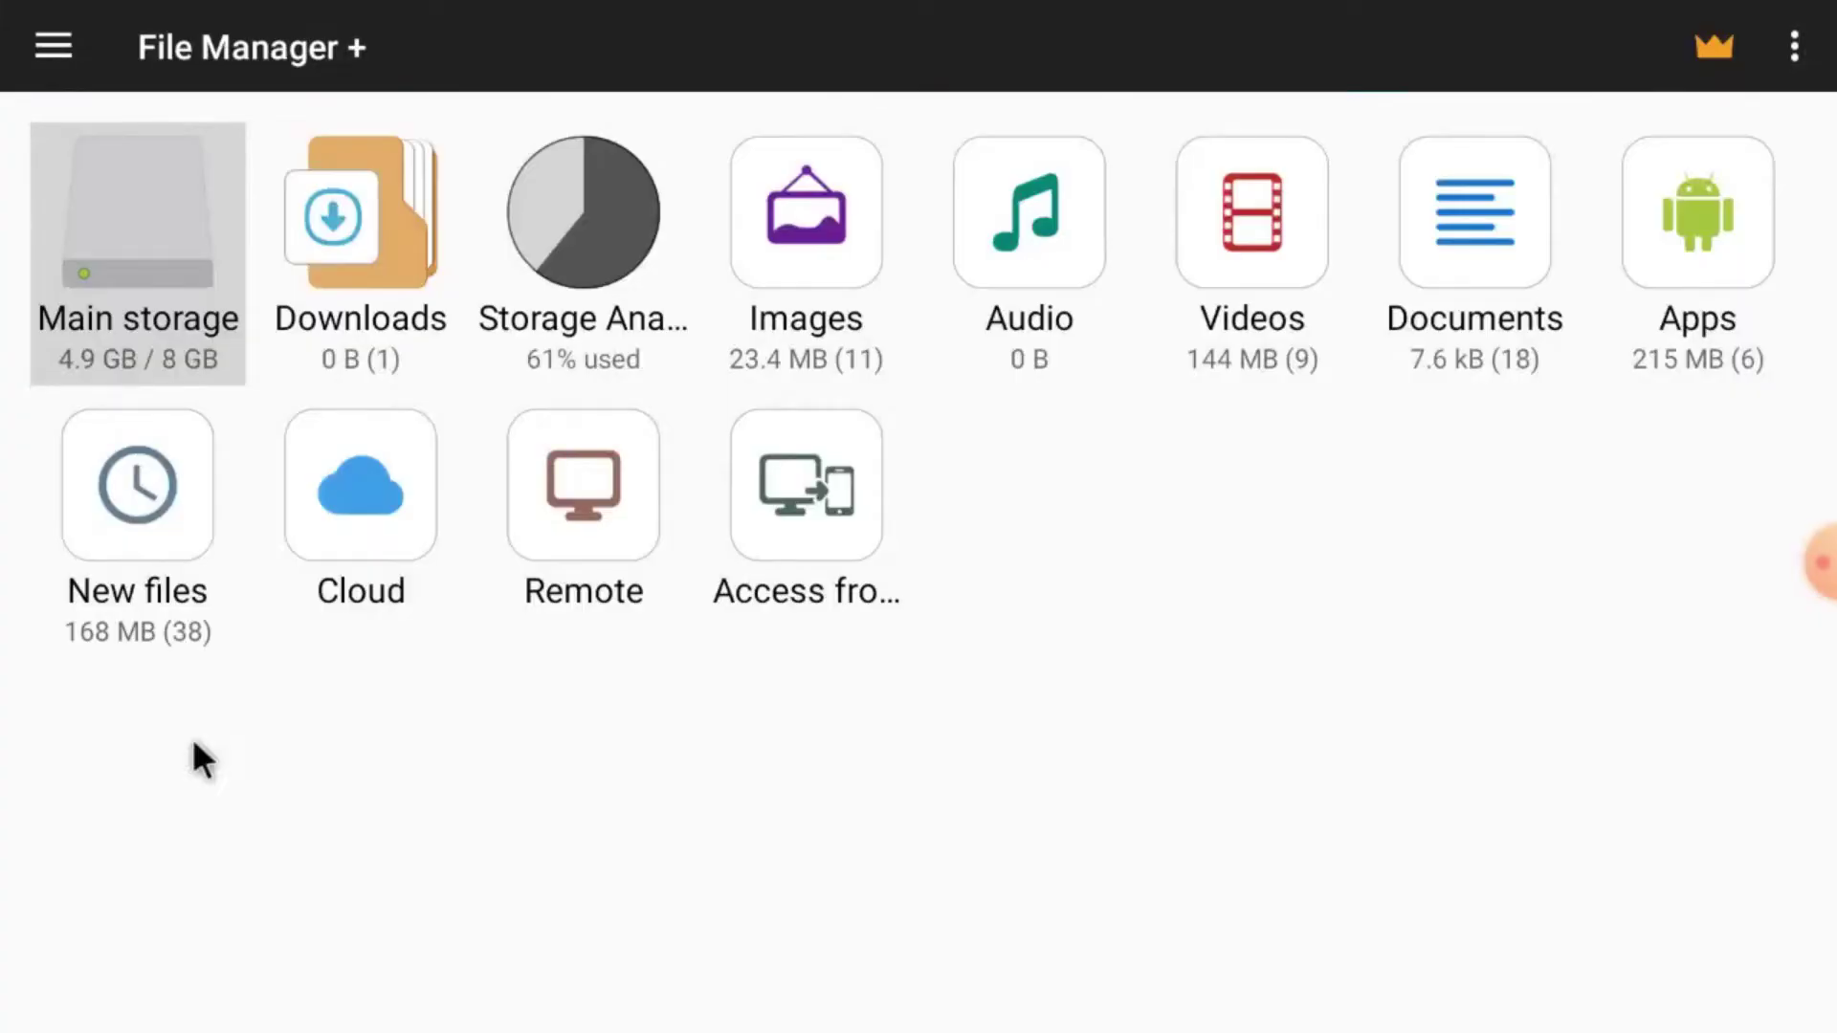
right_click(1029, 821)
right_click(1030, 821)
right_click(1031, 823)
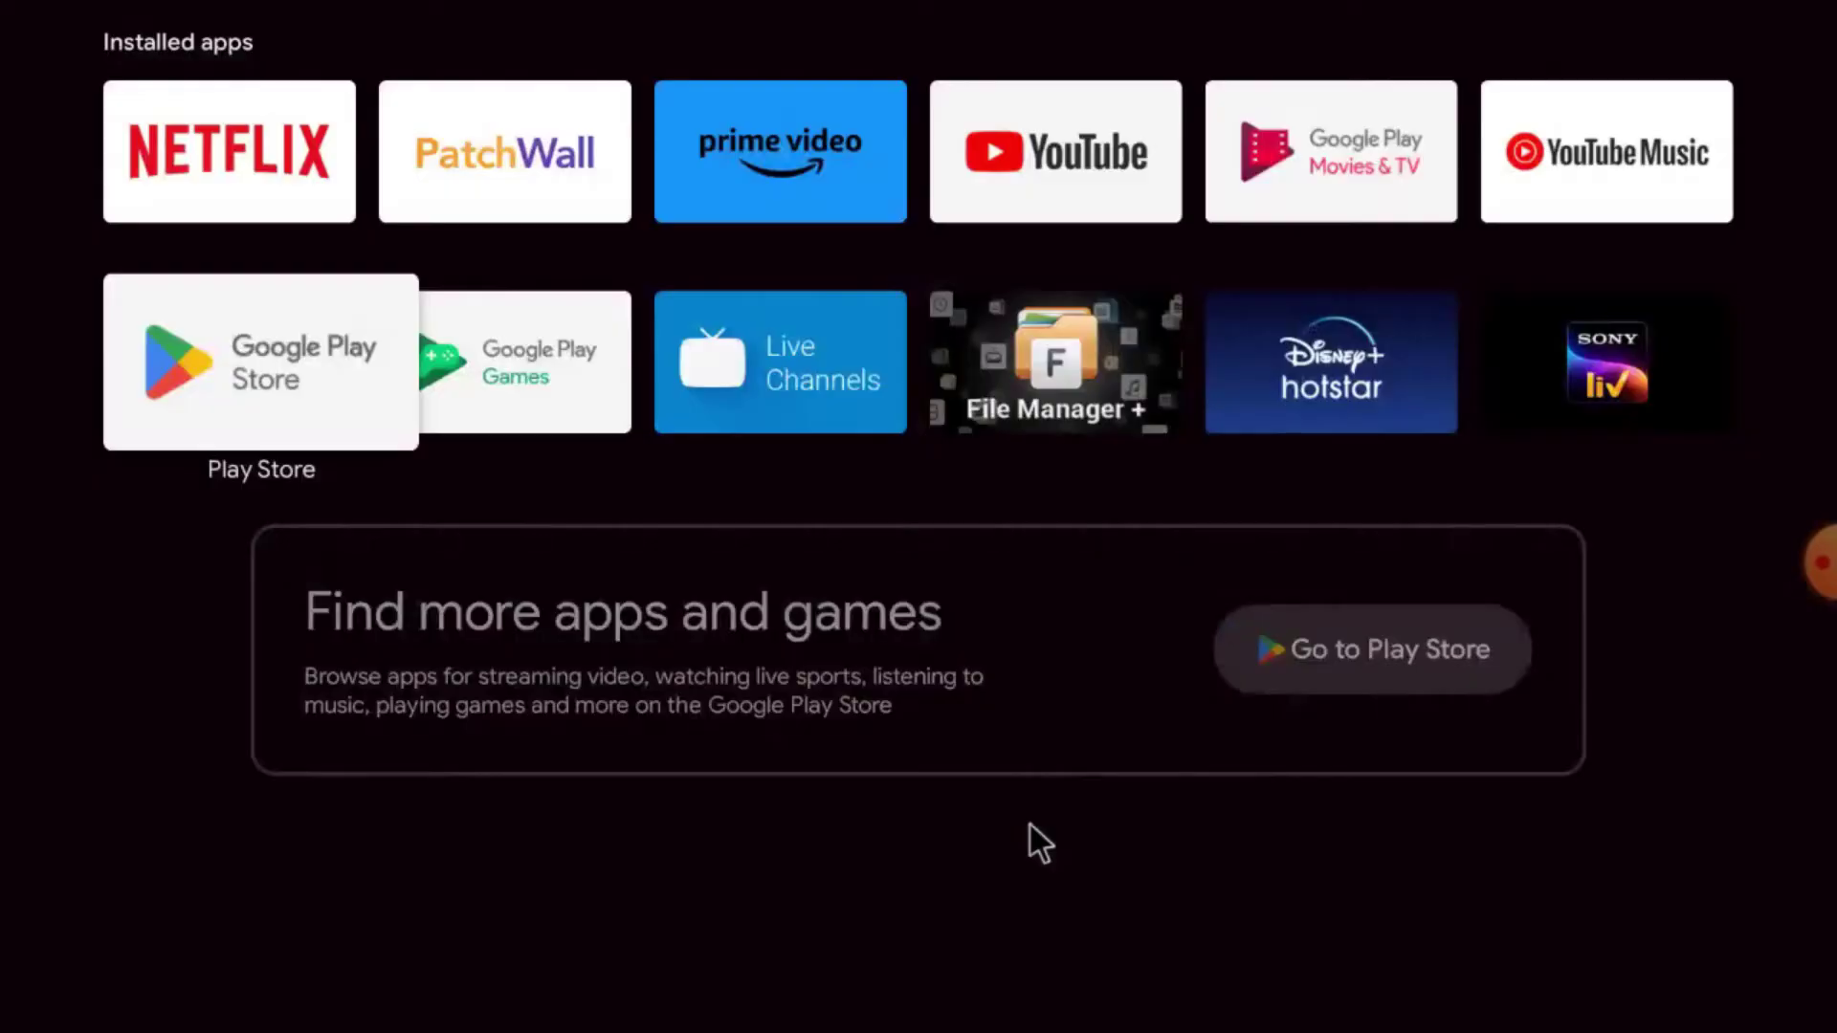
- Launch File Manager + from the installed apps and return to the home screen
key("Up")
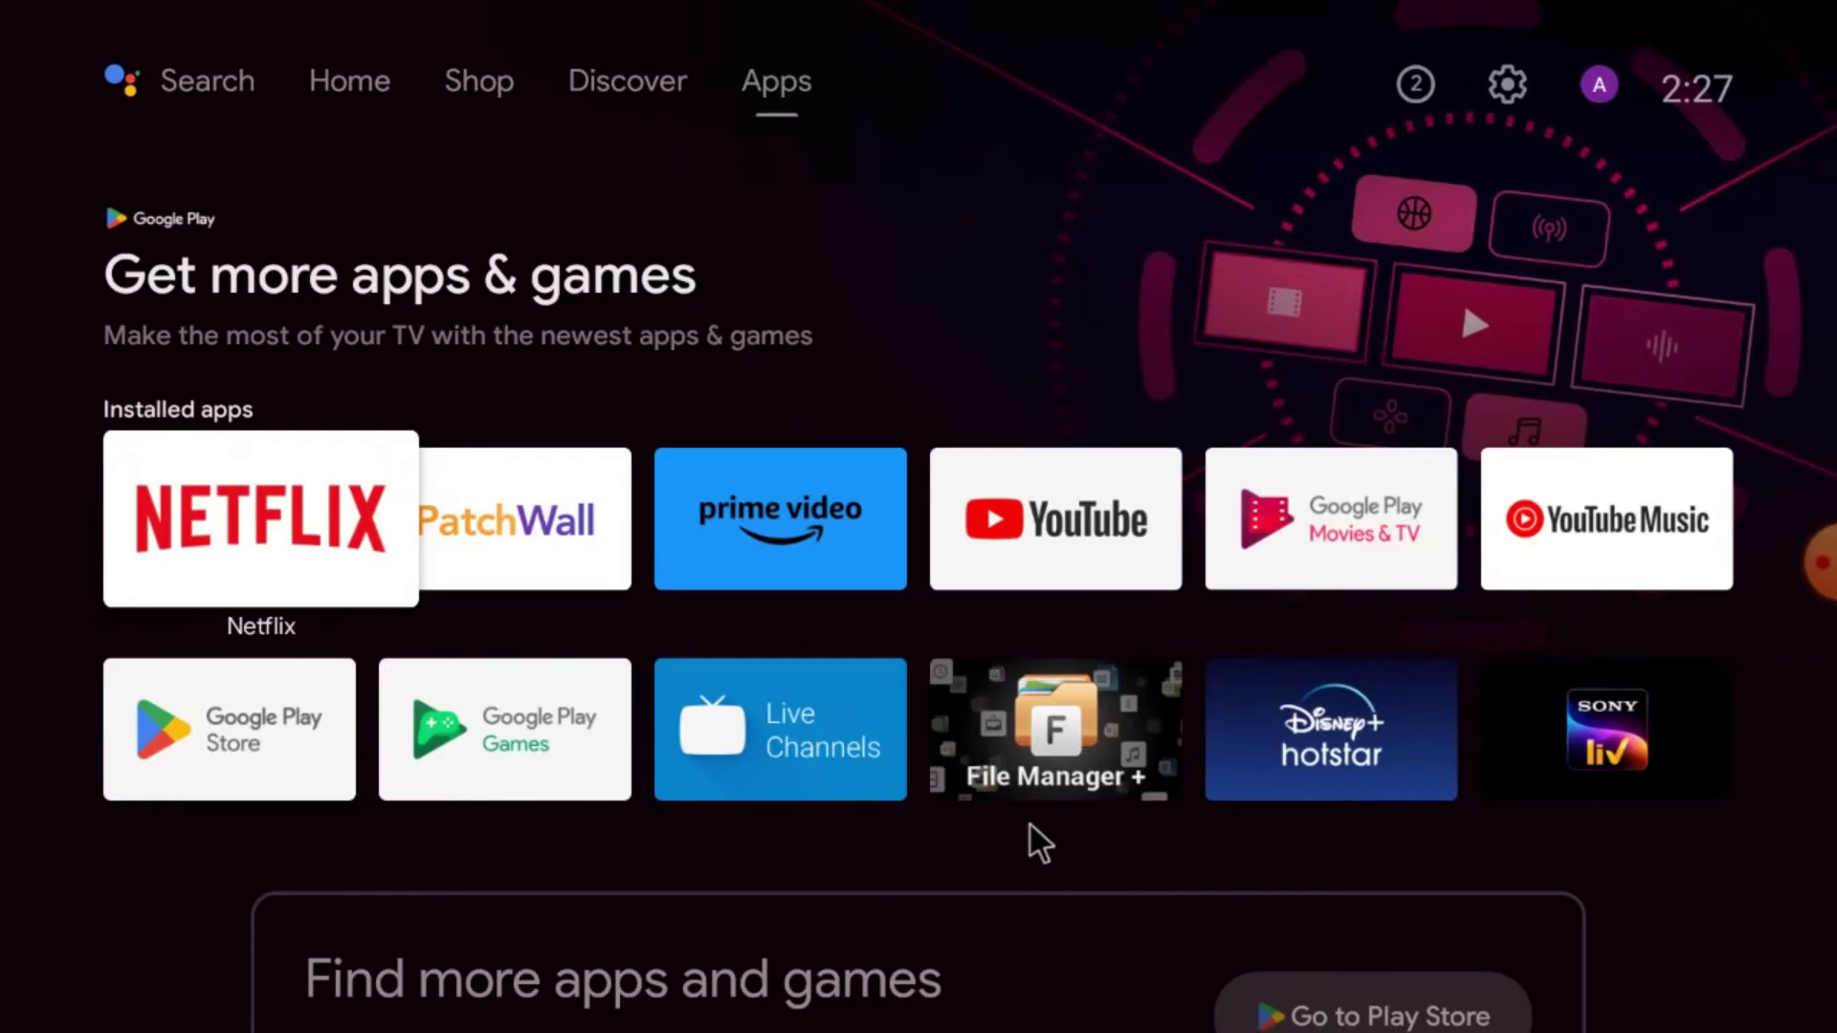
left_click(1030, 825)
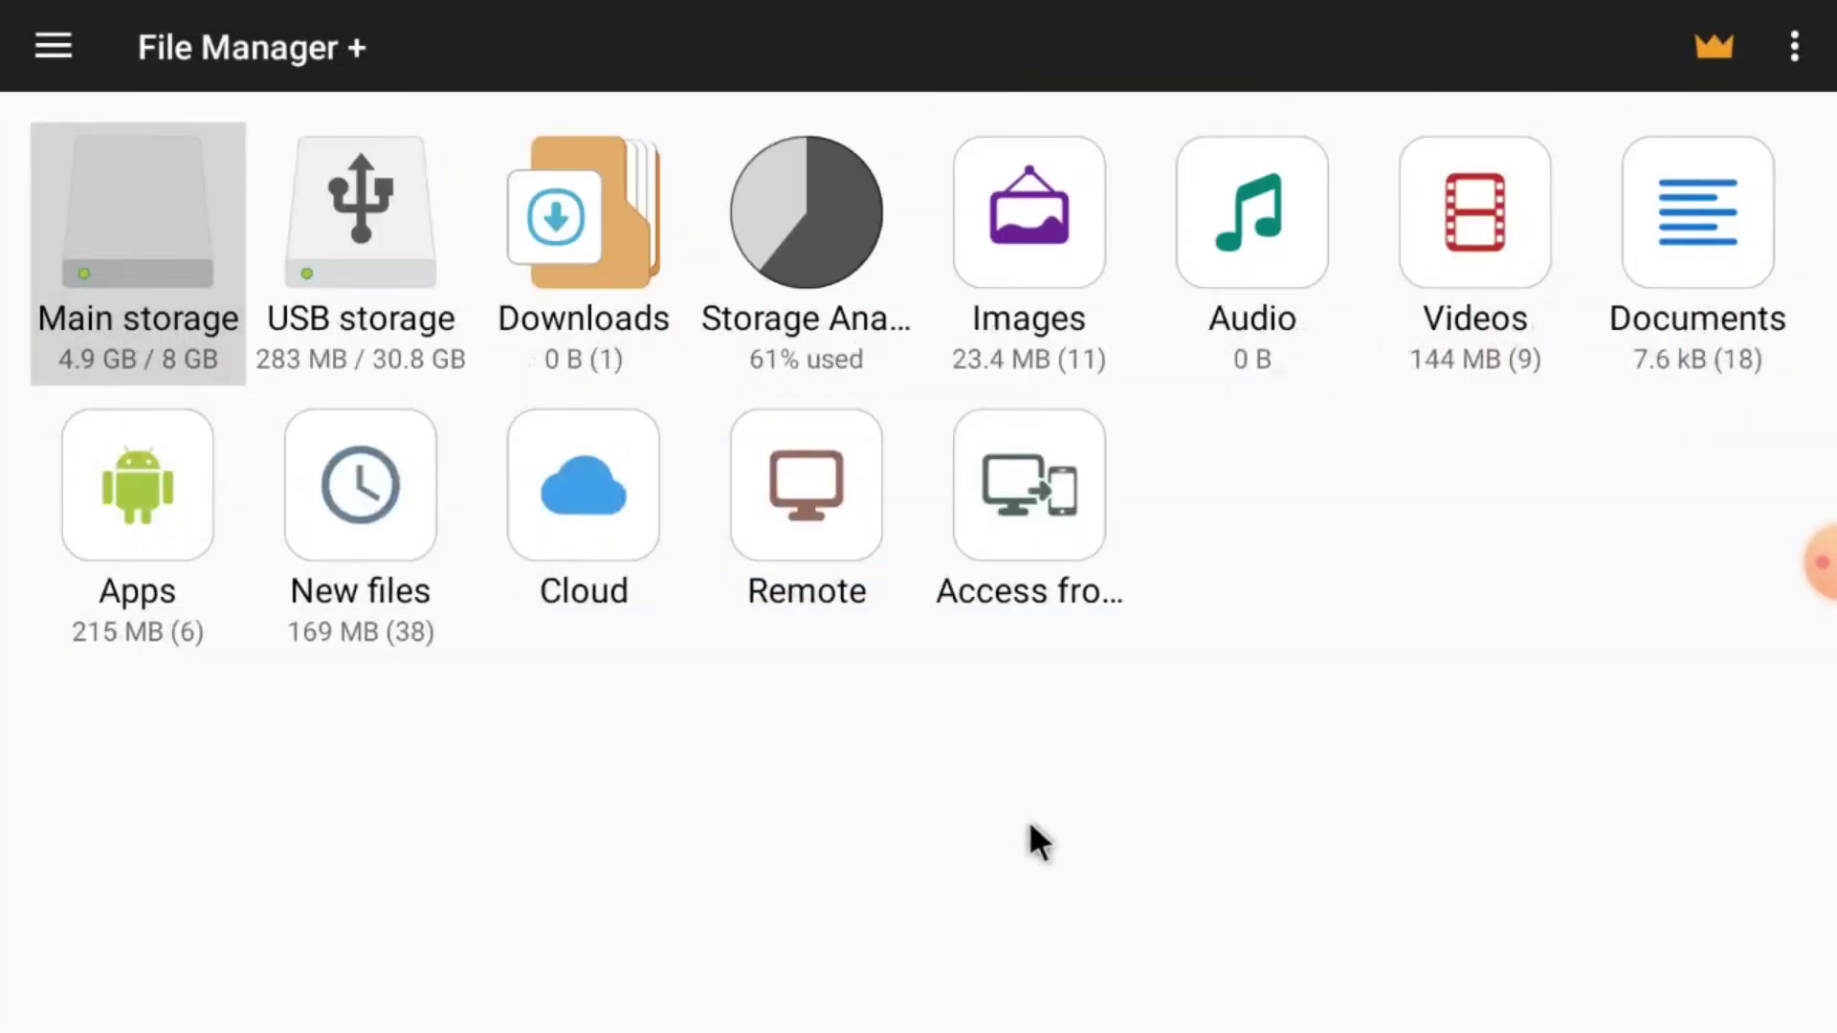
key("Escape")
key("Escape")
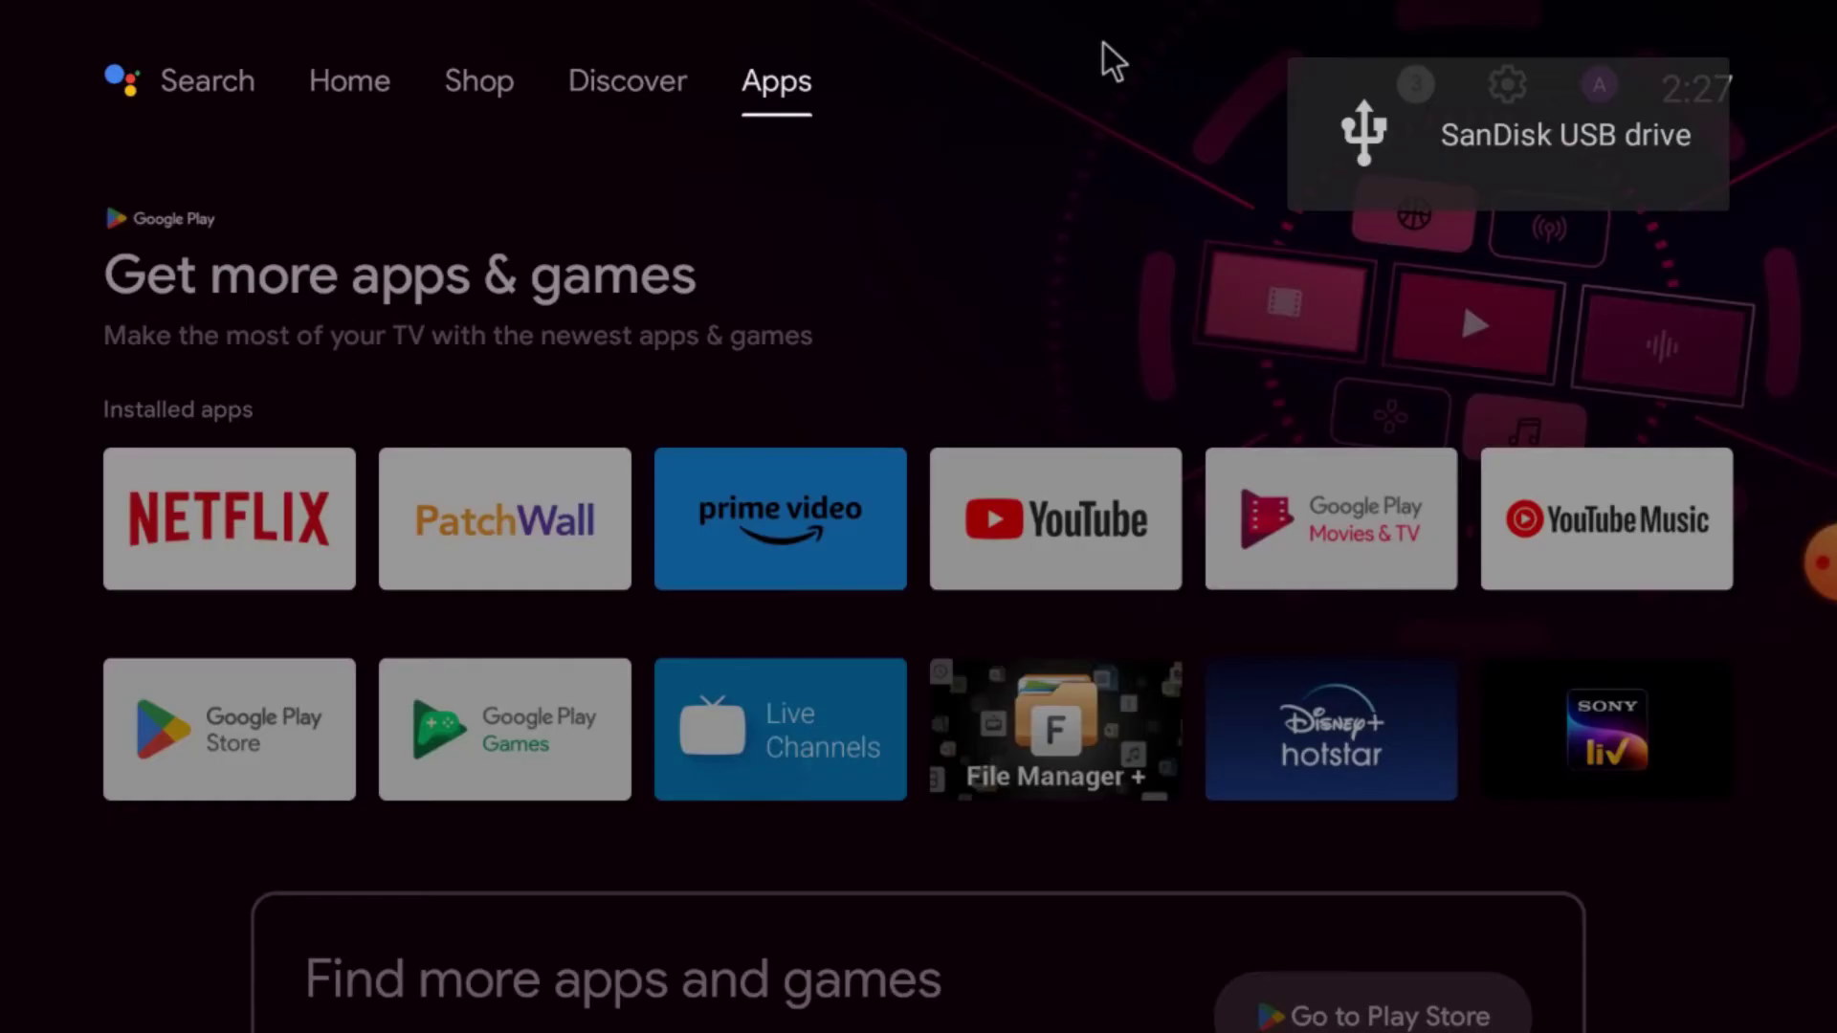
- Launch File Manager + from its app details in the TV's system settings
left_click(1498, 78)
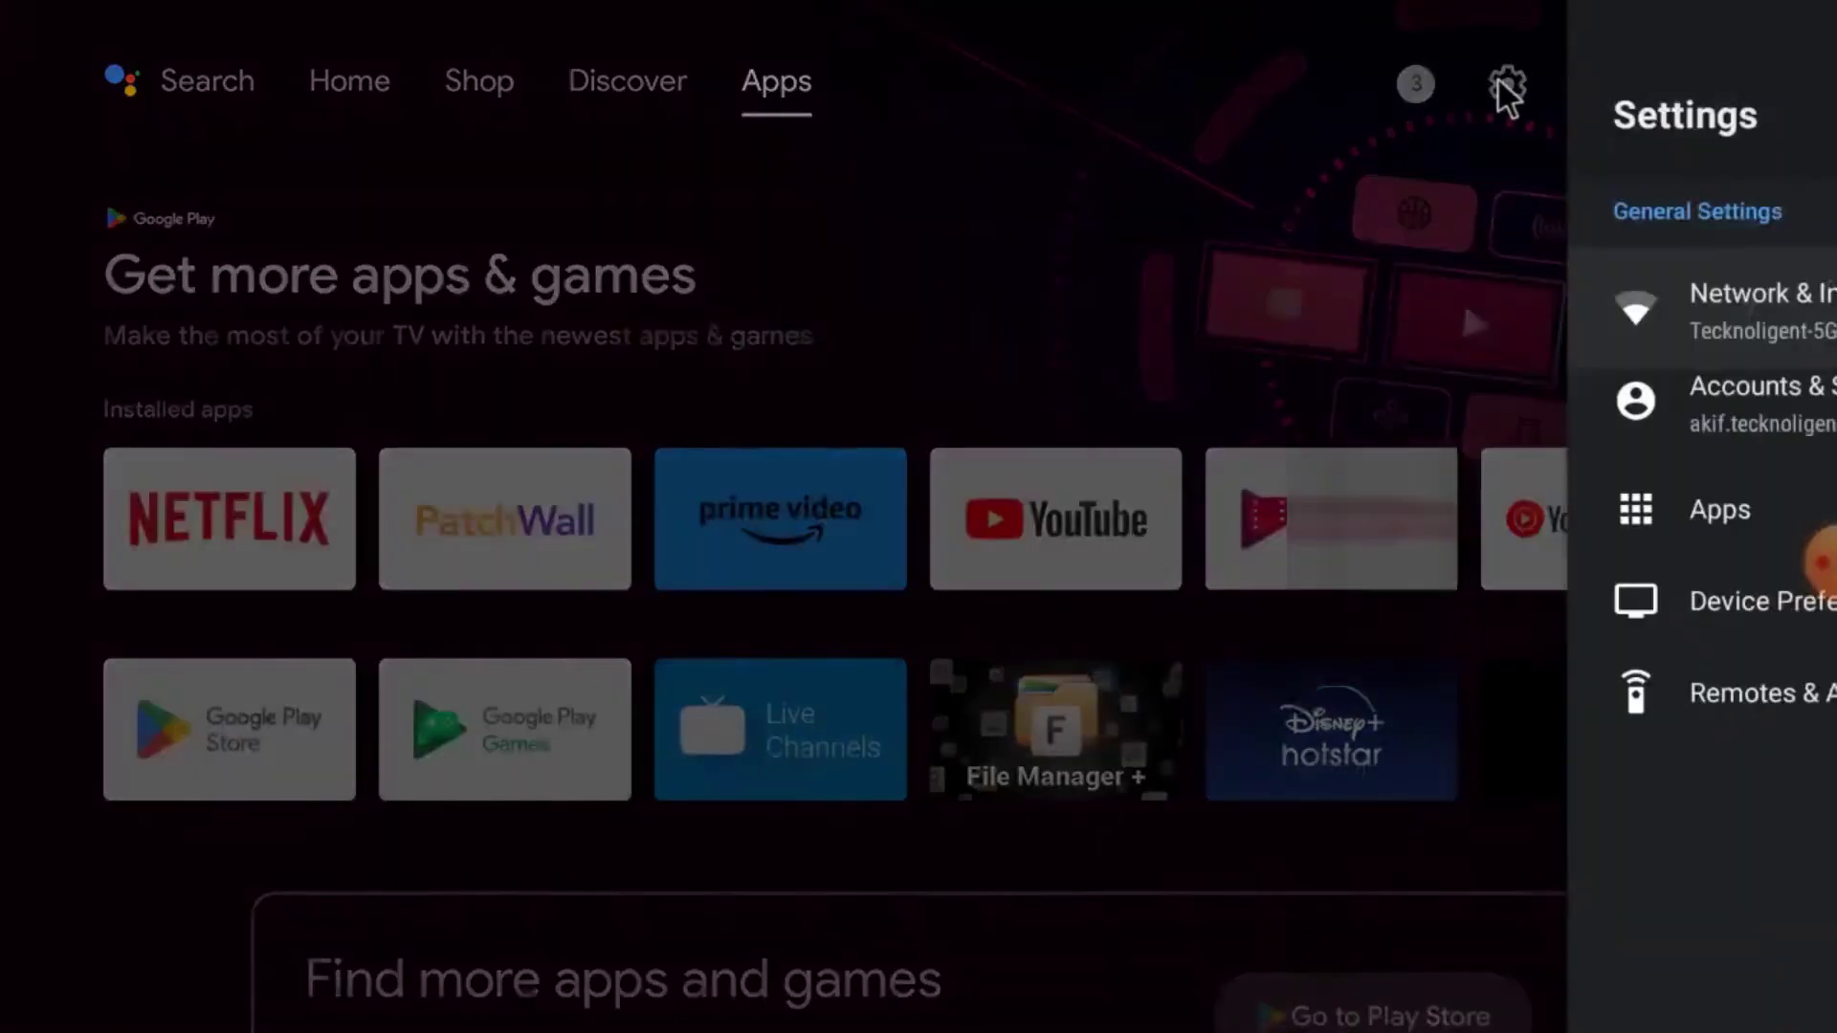
left_click(1294, 769)
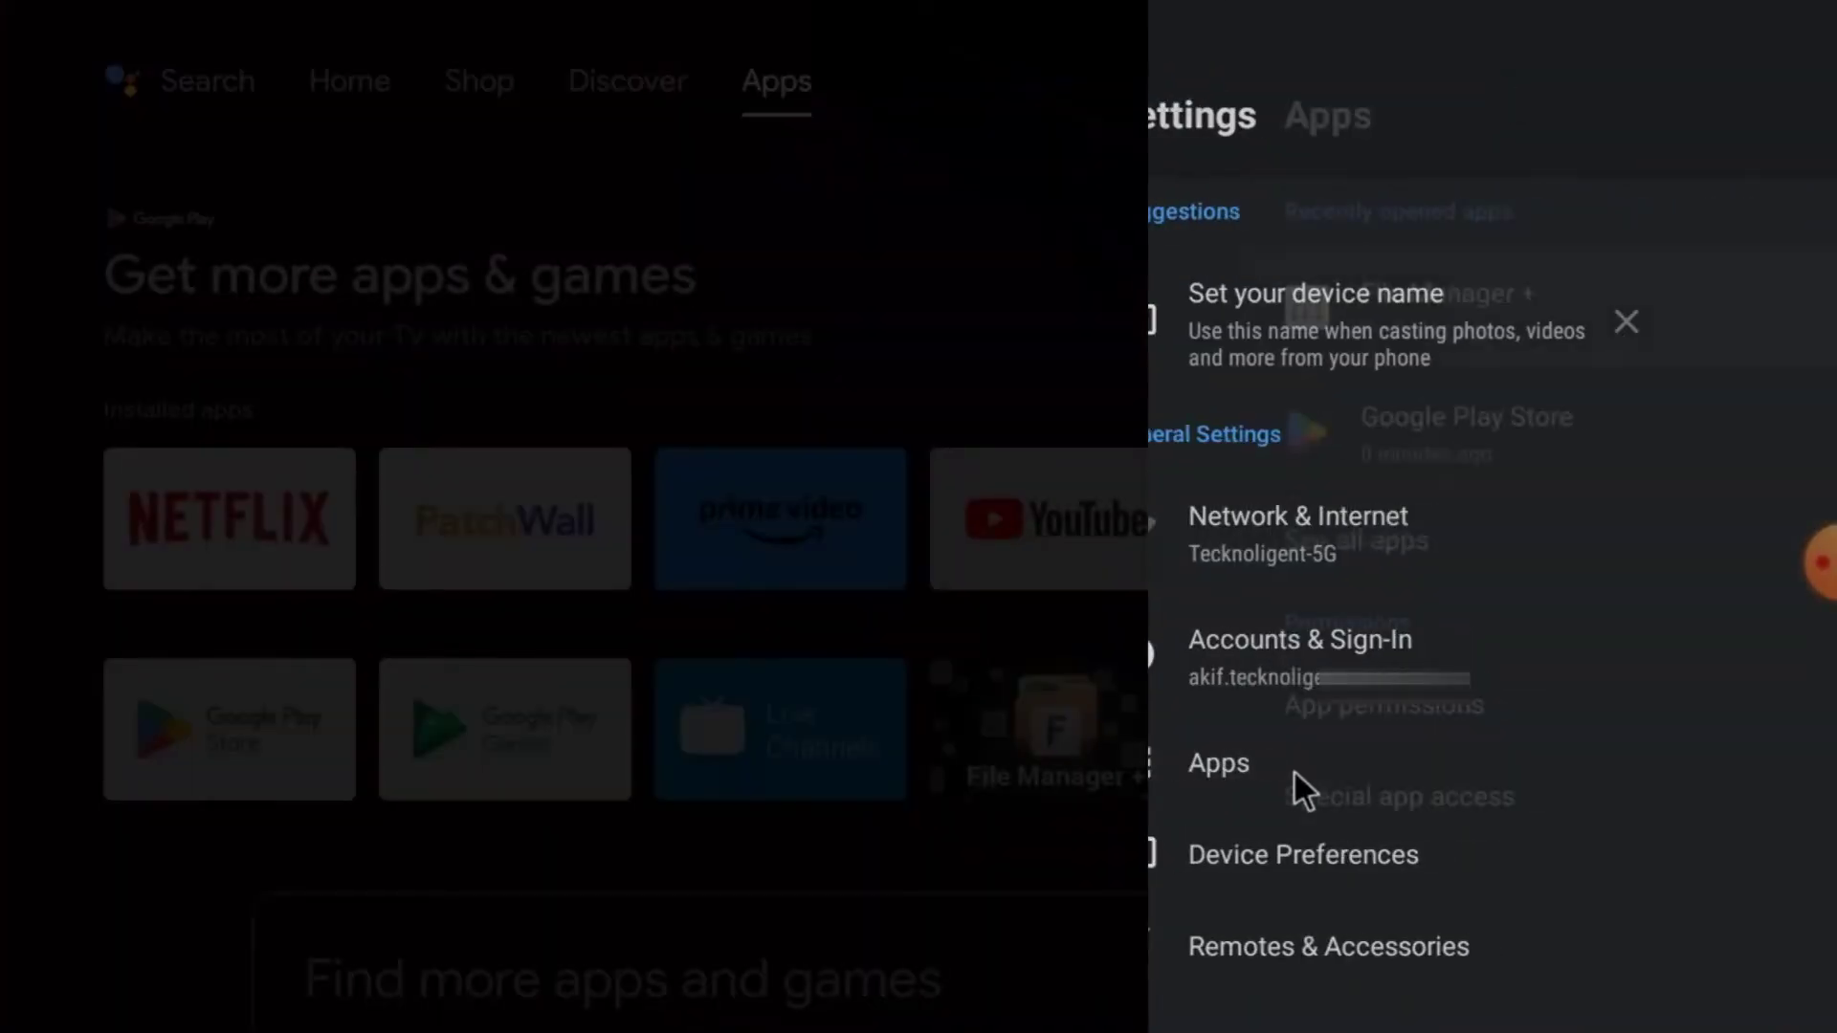
left_click(1303, 311)
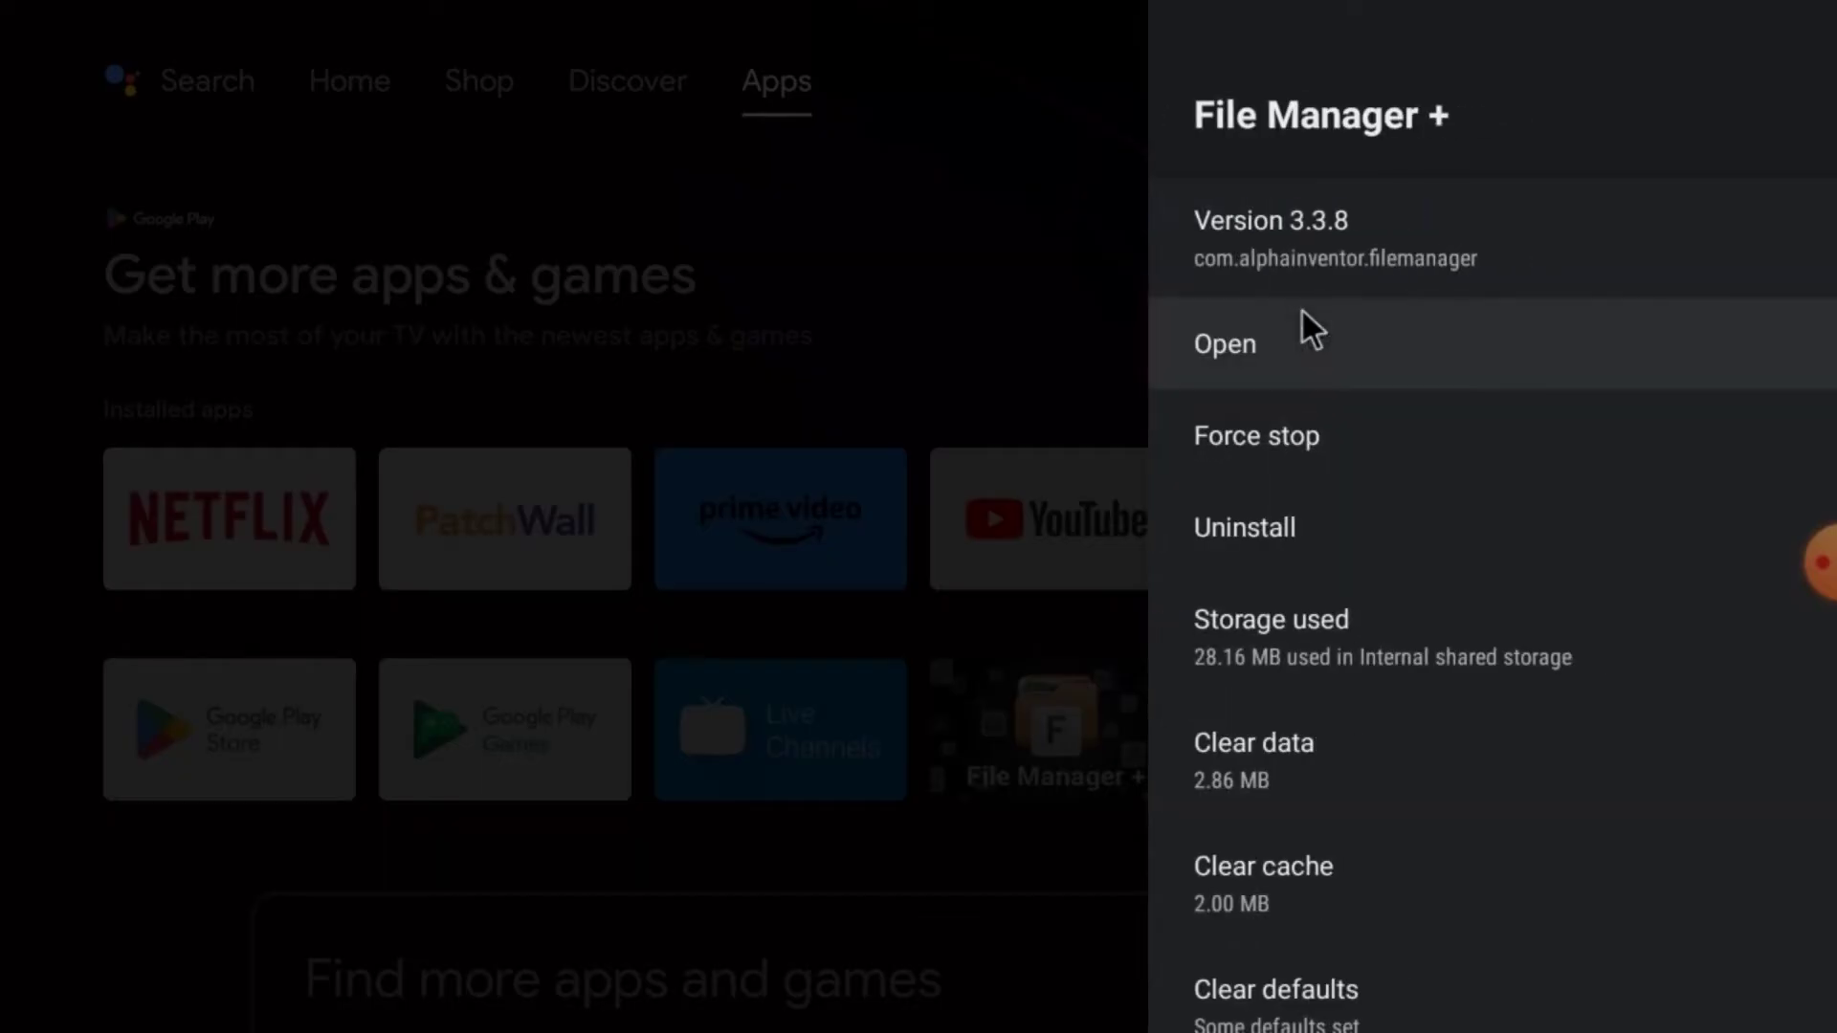
left_click(1256, 356)
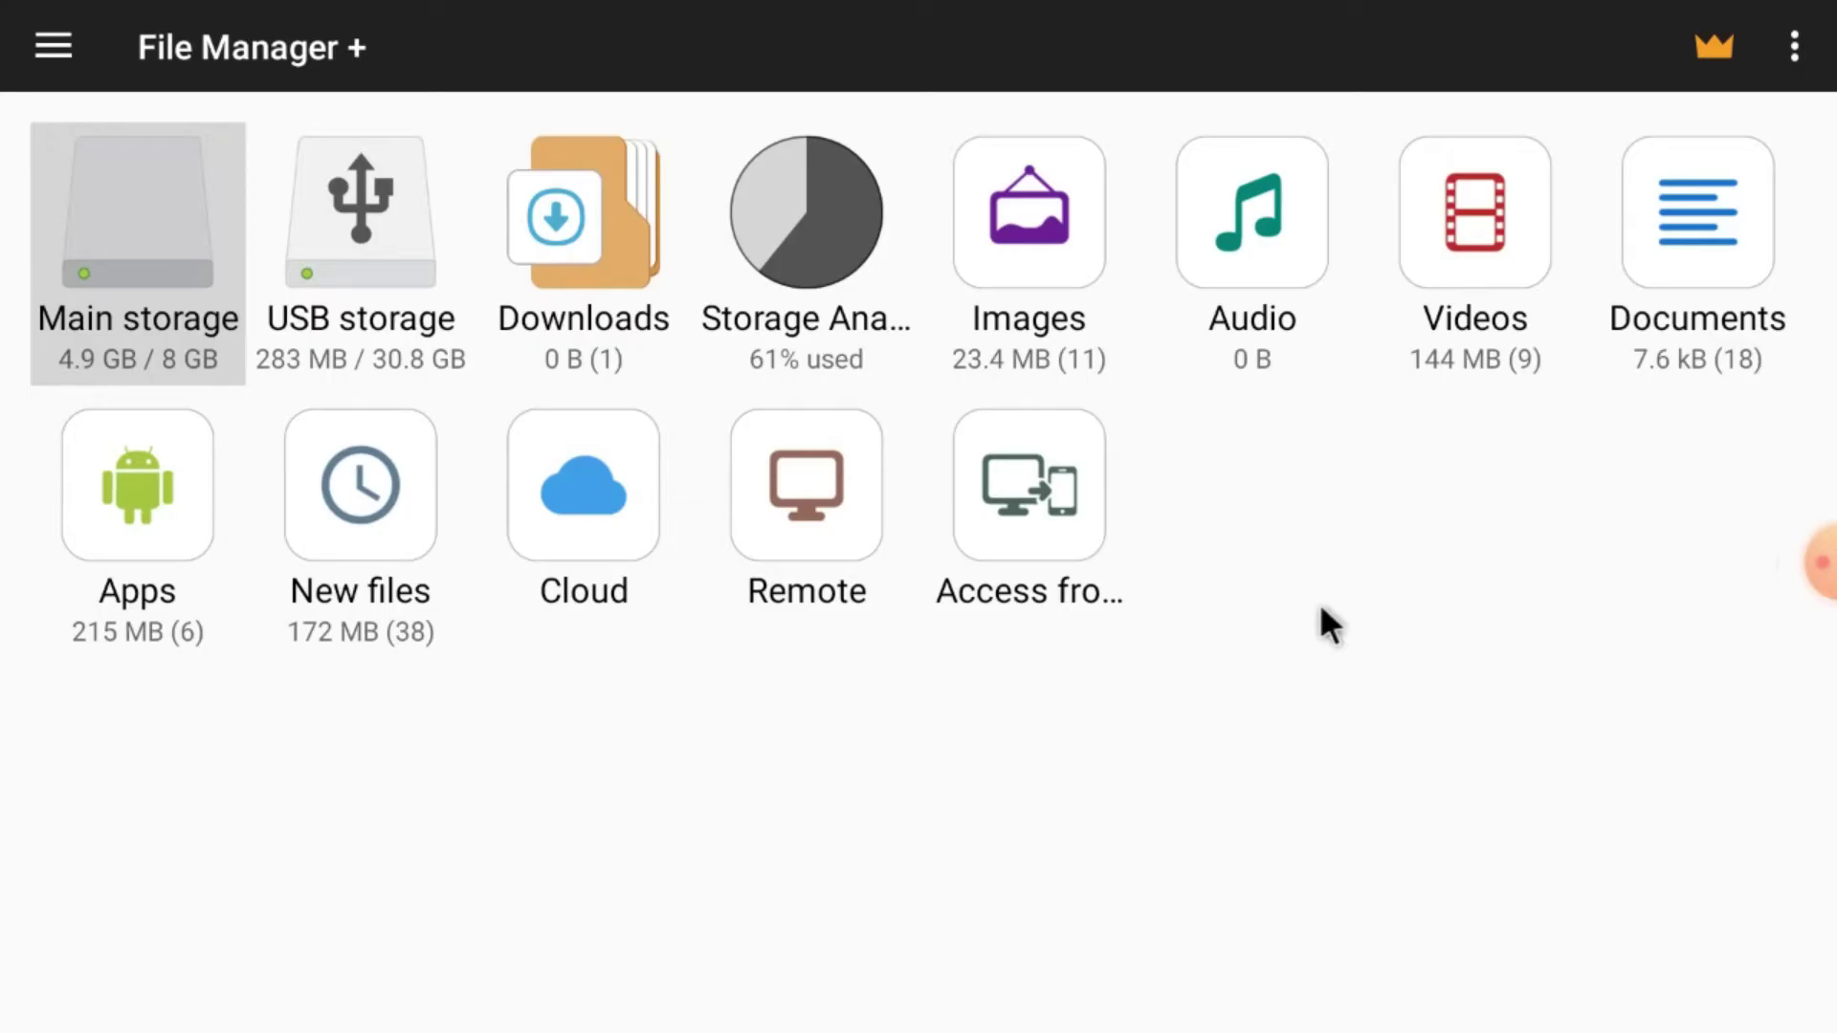
left_click(1825, 569)
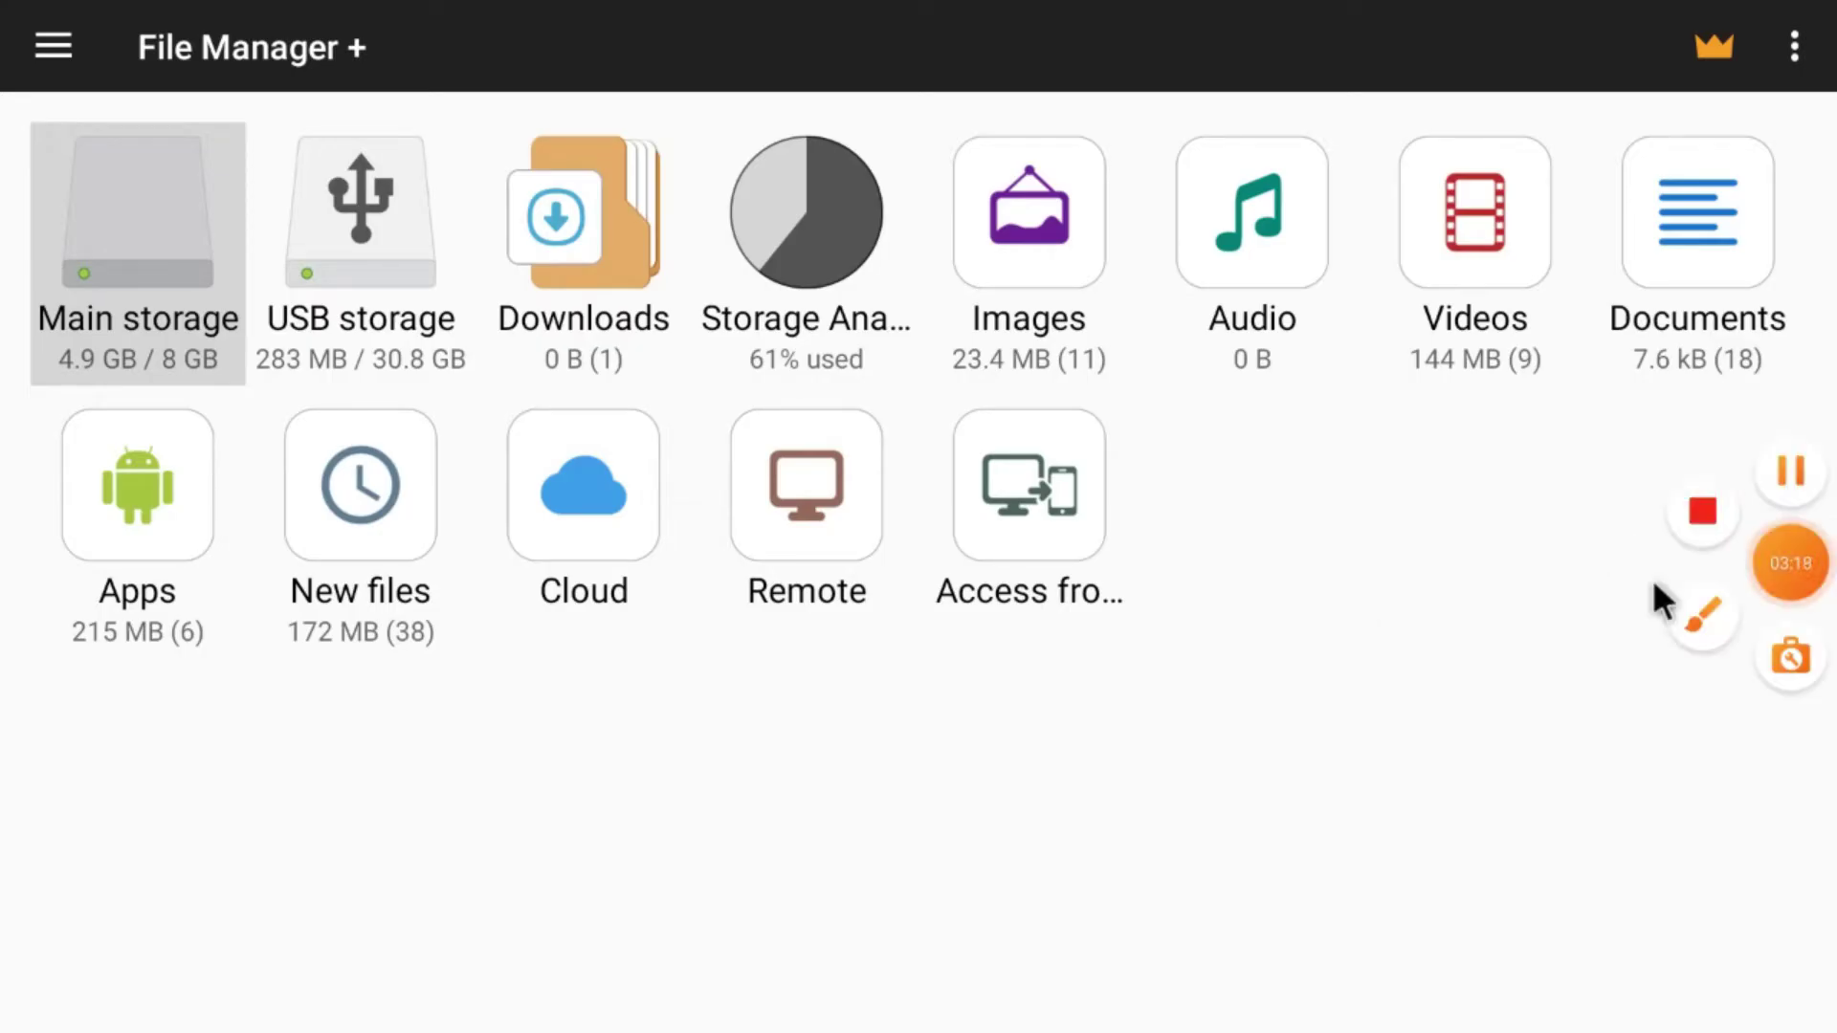
left_click(1448, 609)
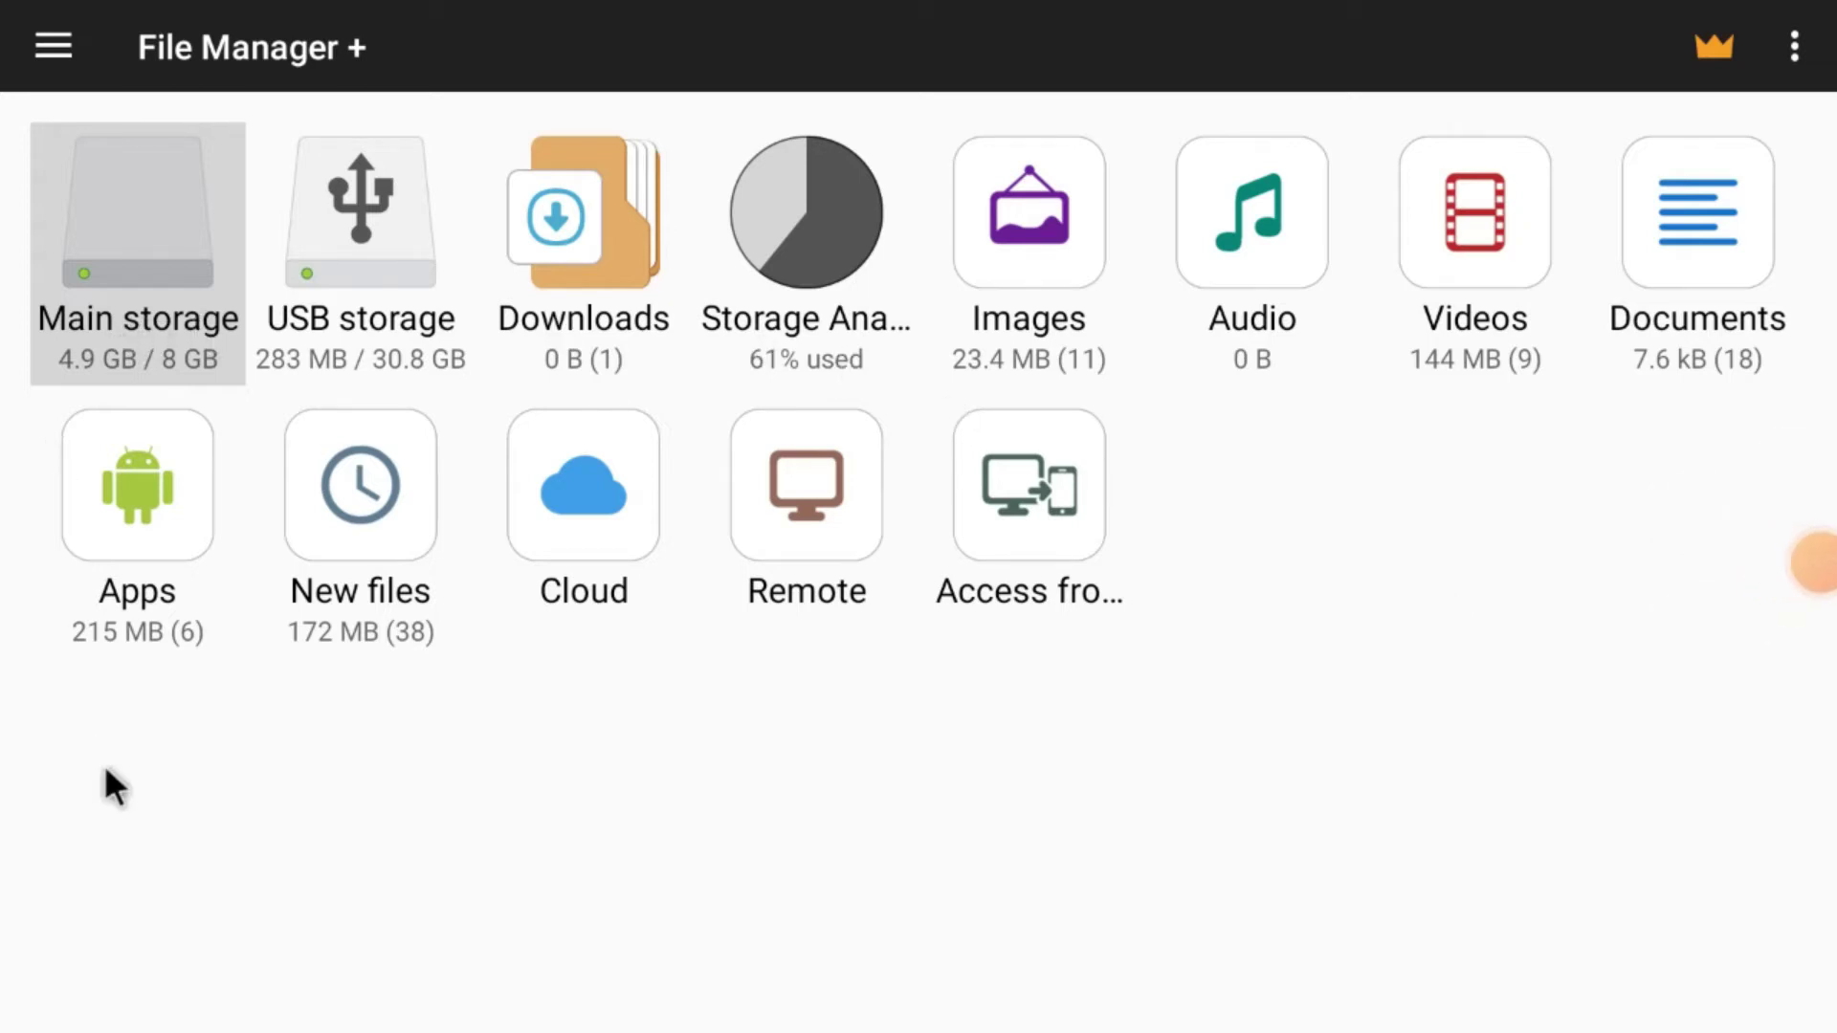
- Install the update from Set Orientation_v1.1.4.apk on the USB storage
left_click(368, 238)
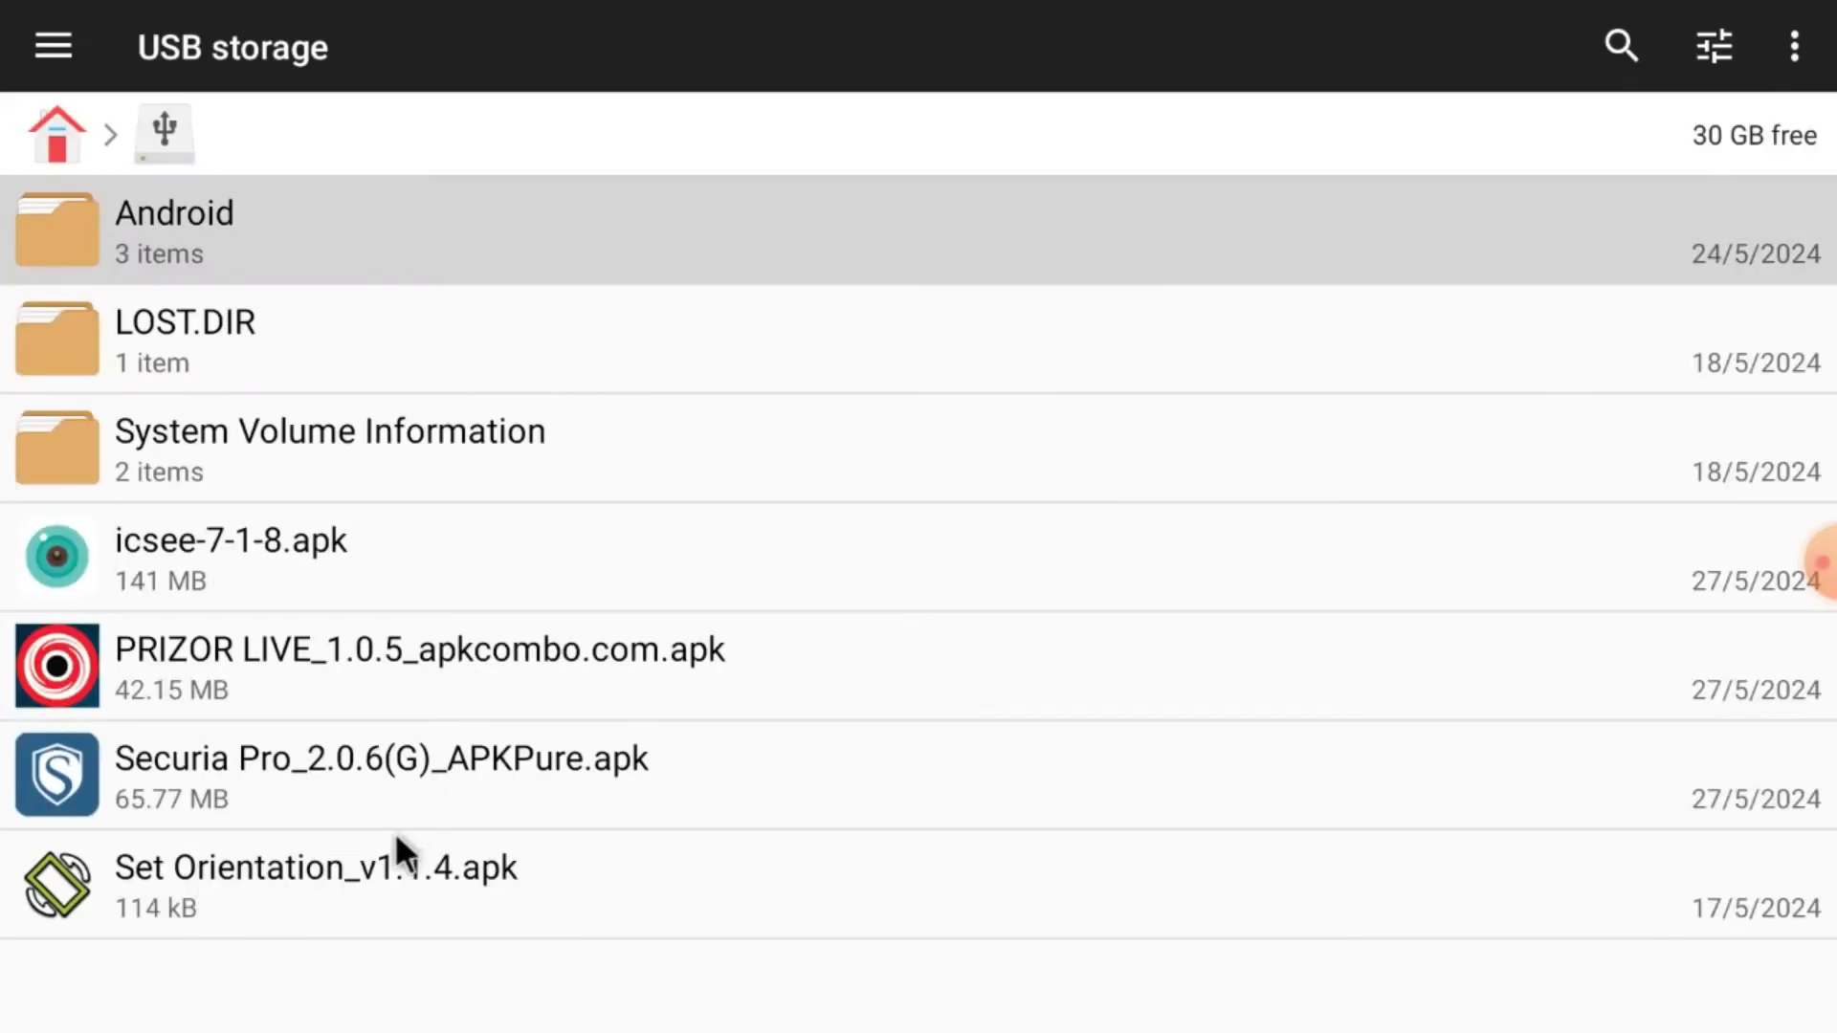
left_click(227, 863)
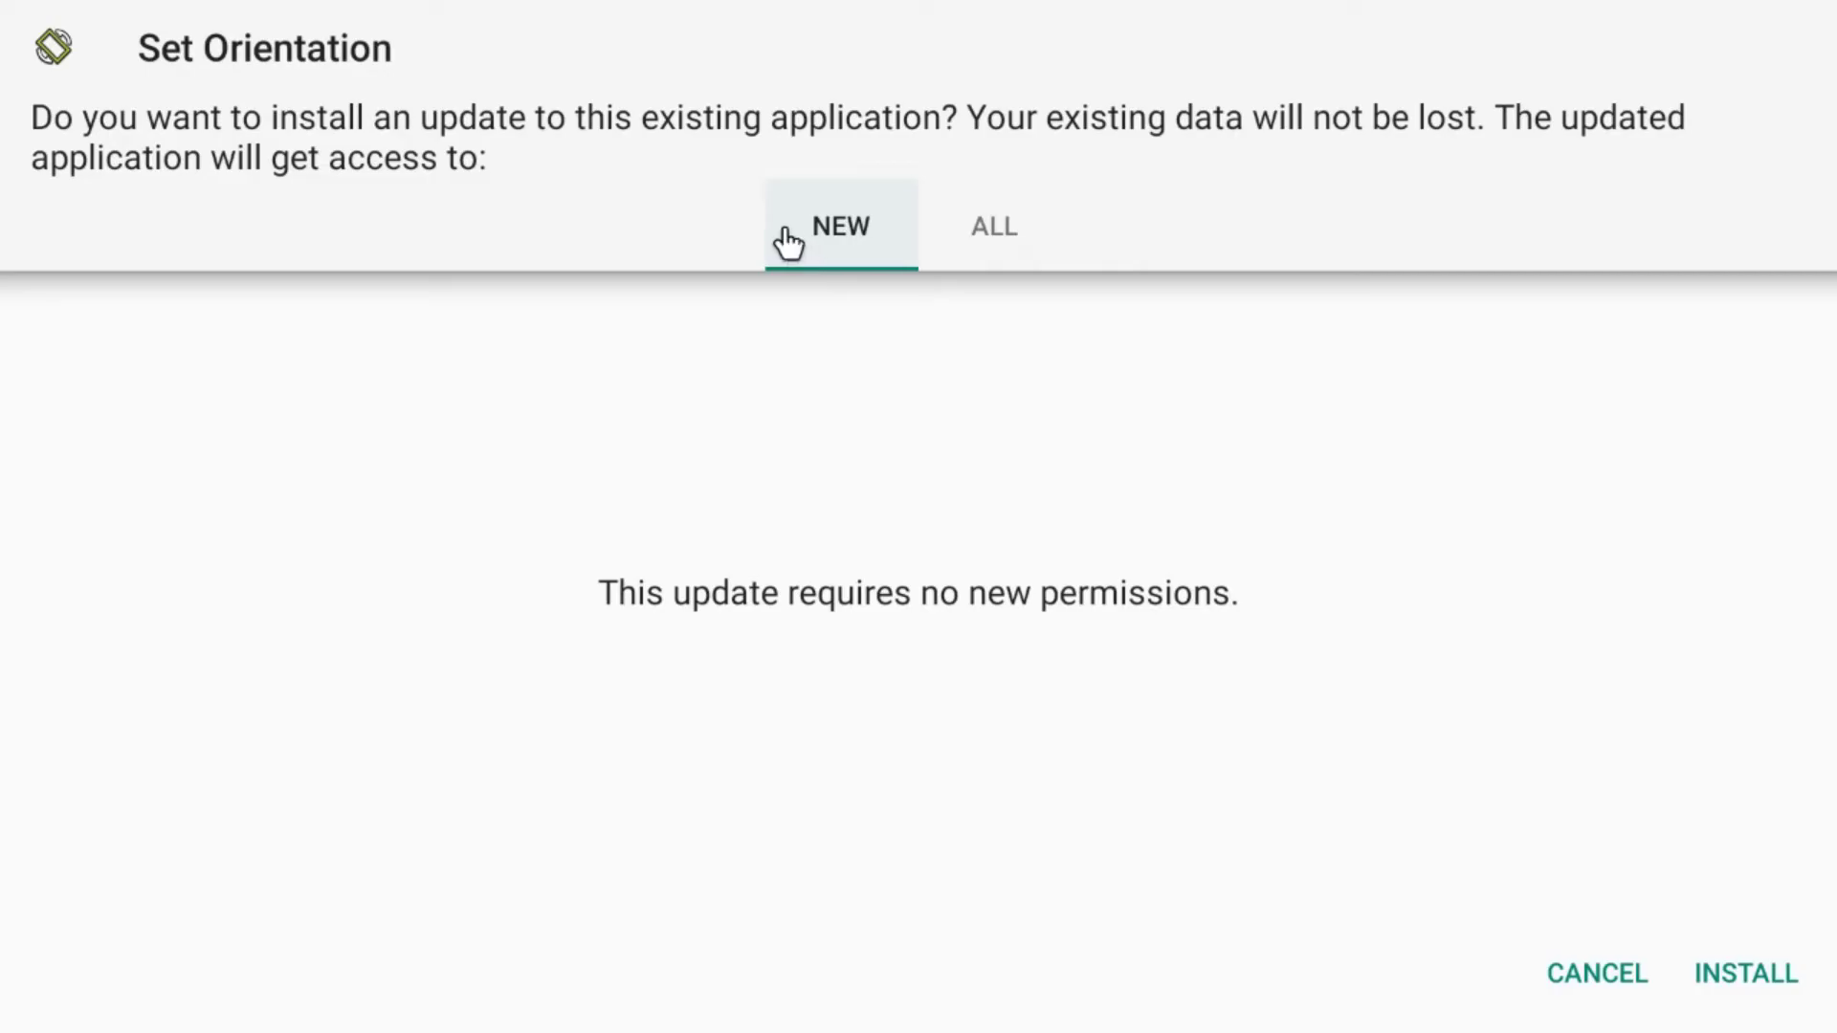
left_click(854, 254)
left_click(1749, 978)
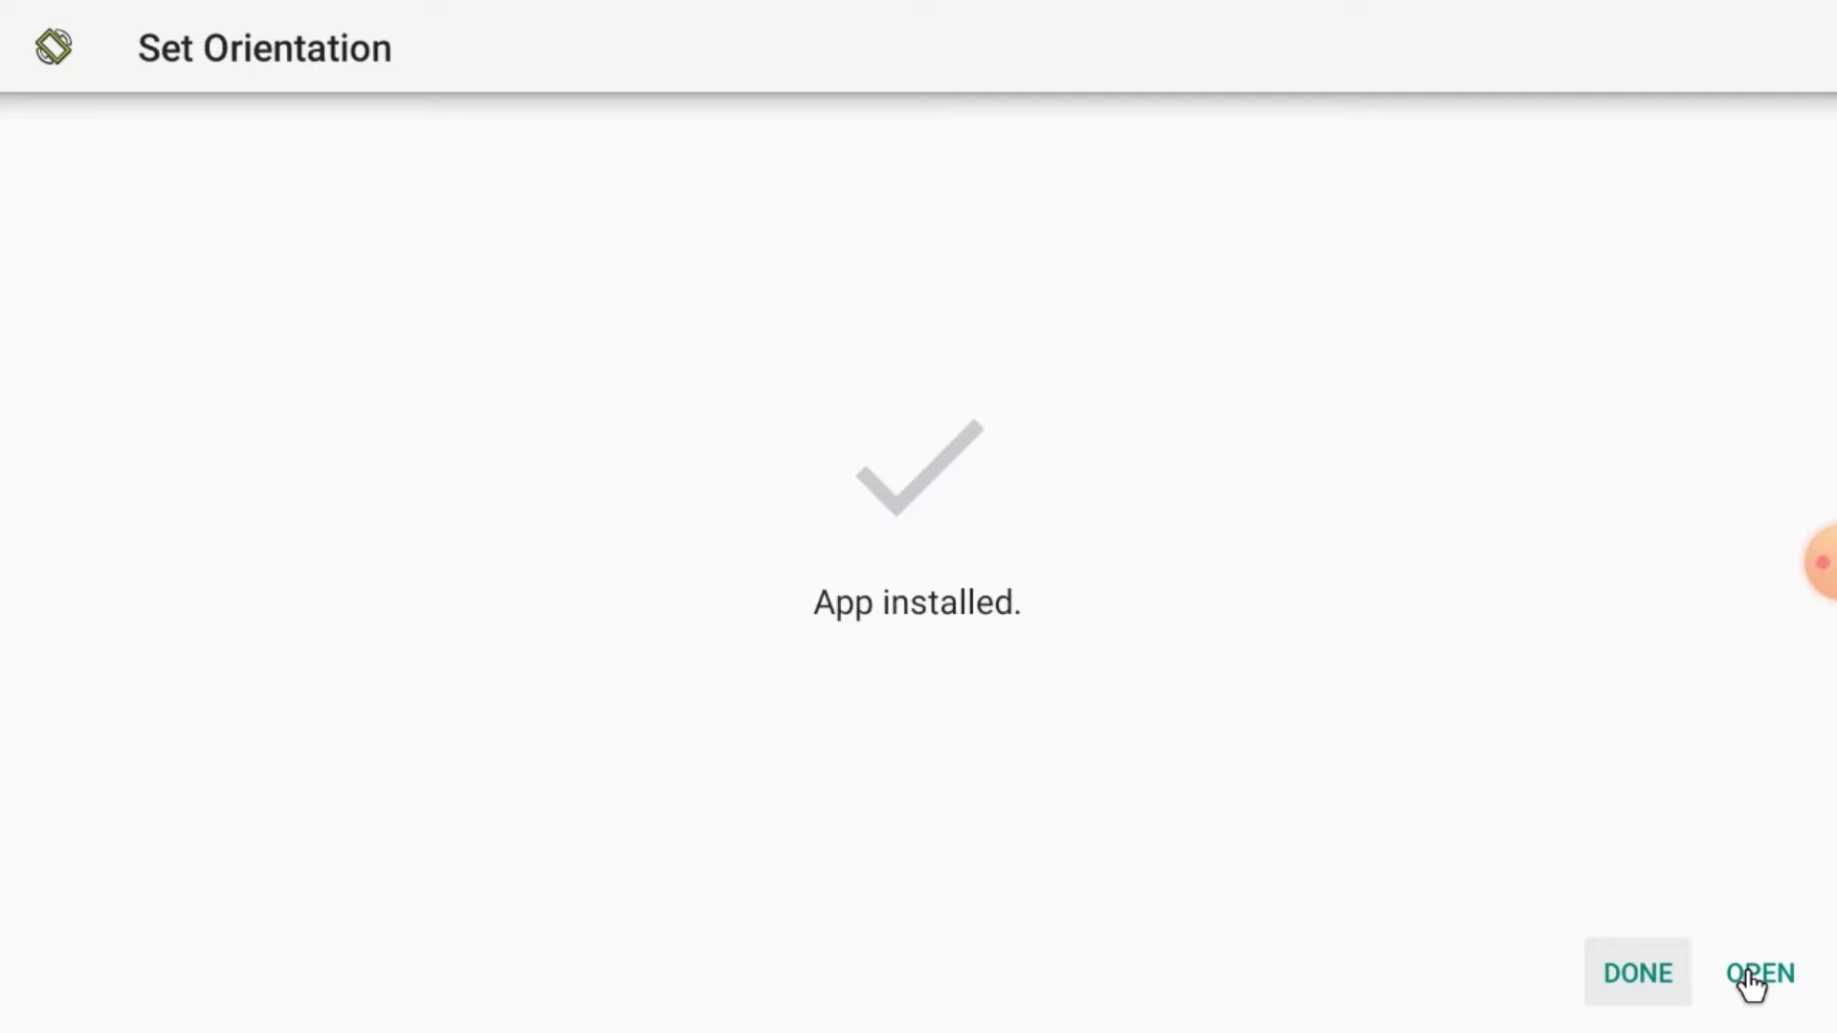
- Open the installed Set Orientation app, choose Landscape as the orientation and confirm it
left_click(1751, 978)
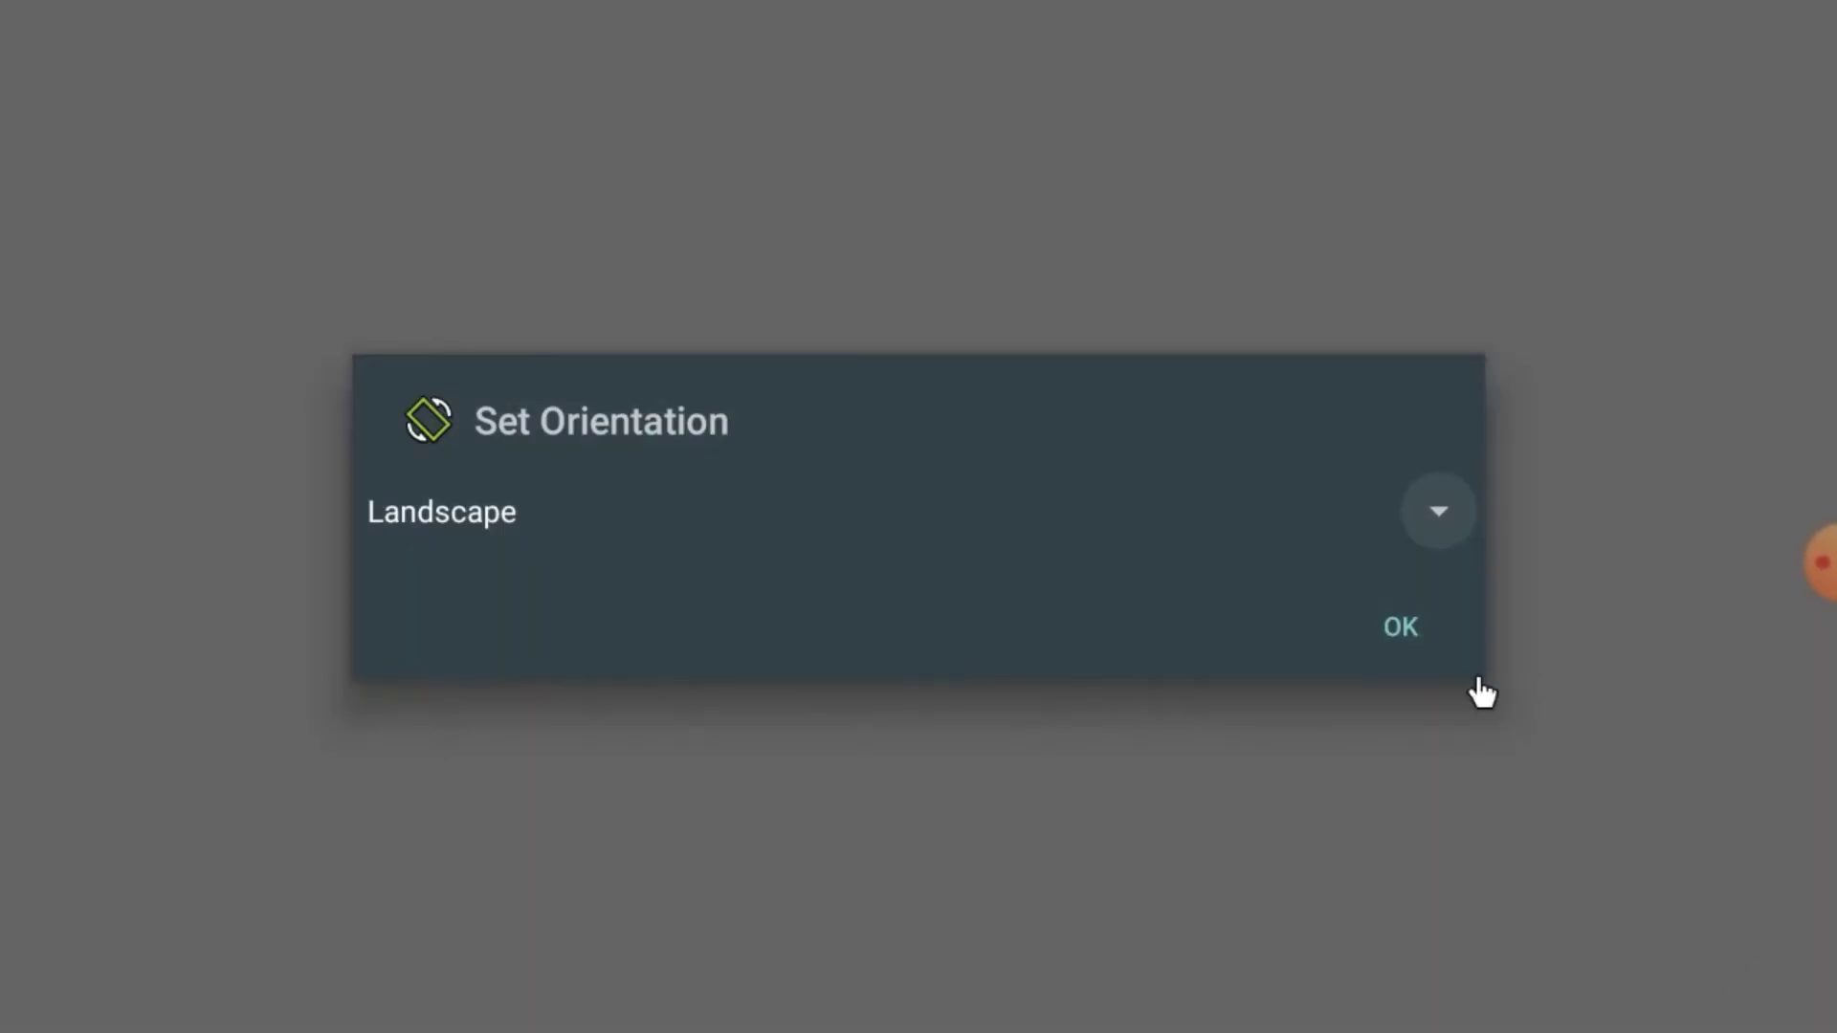
left_click(1437, 510)
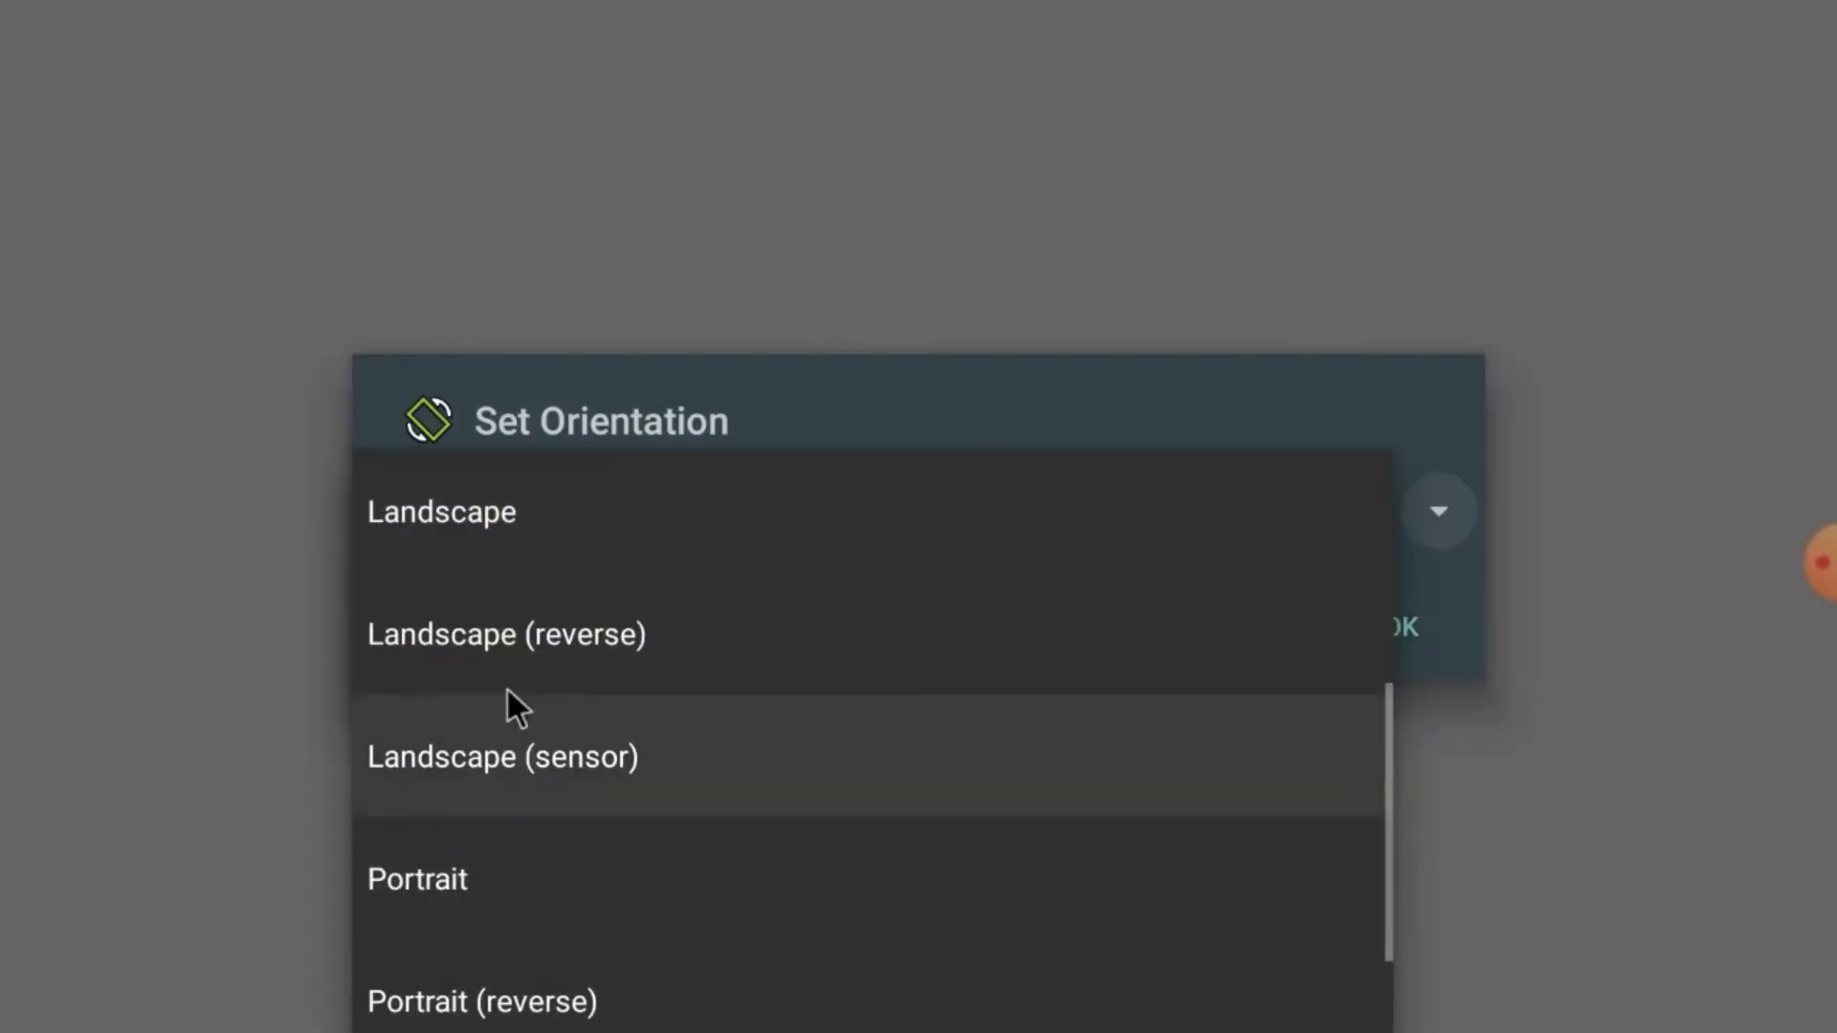
left_click(565, 517)
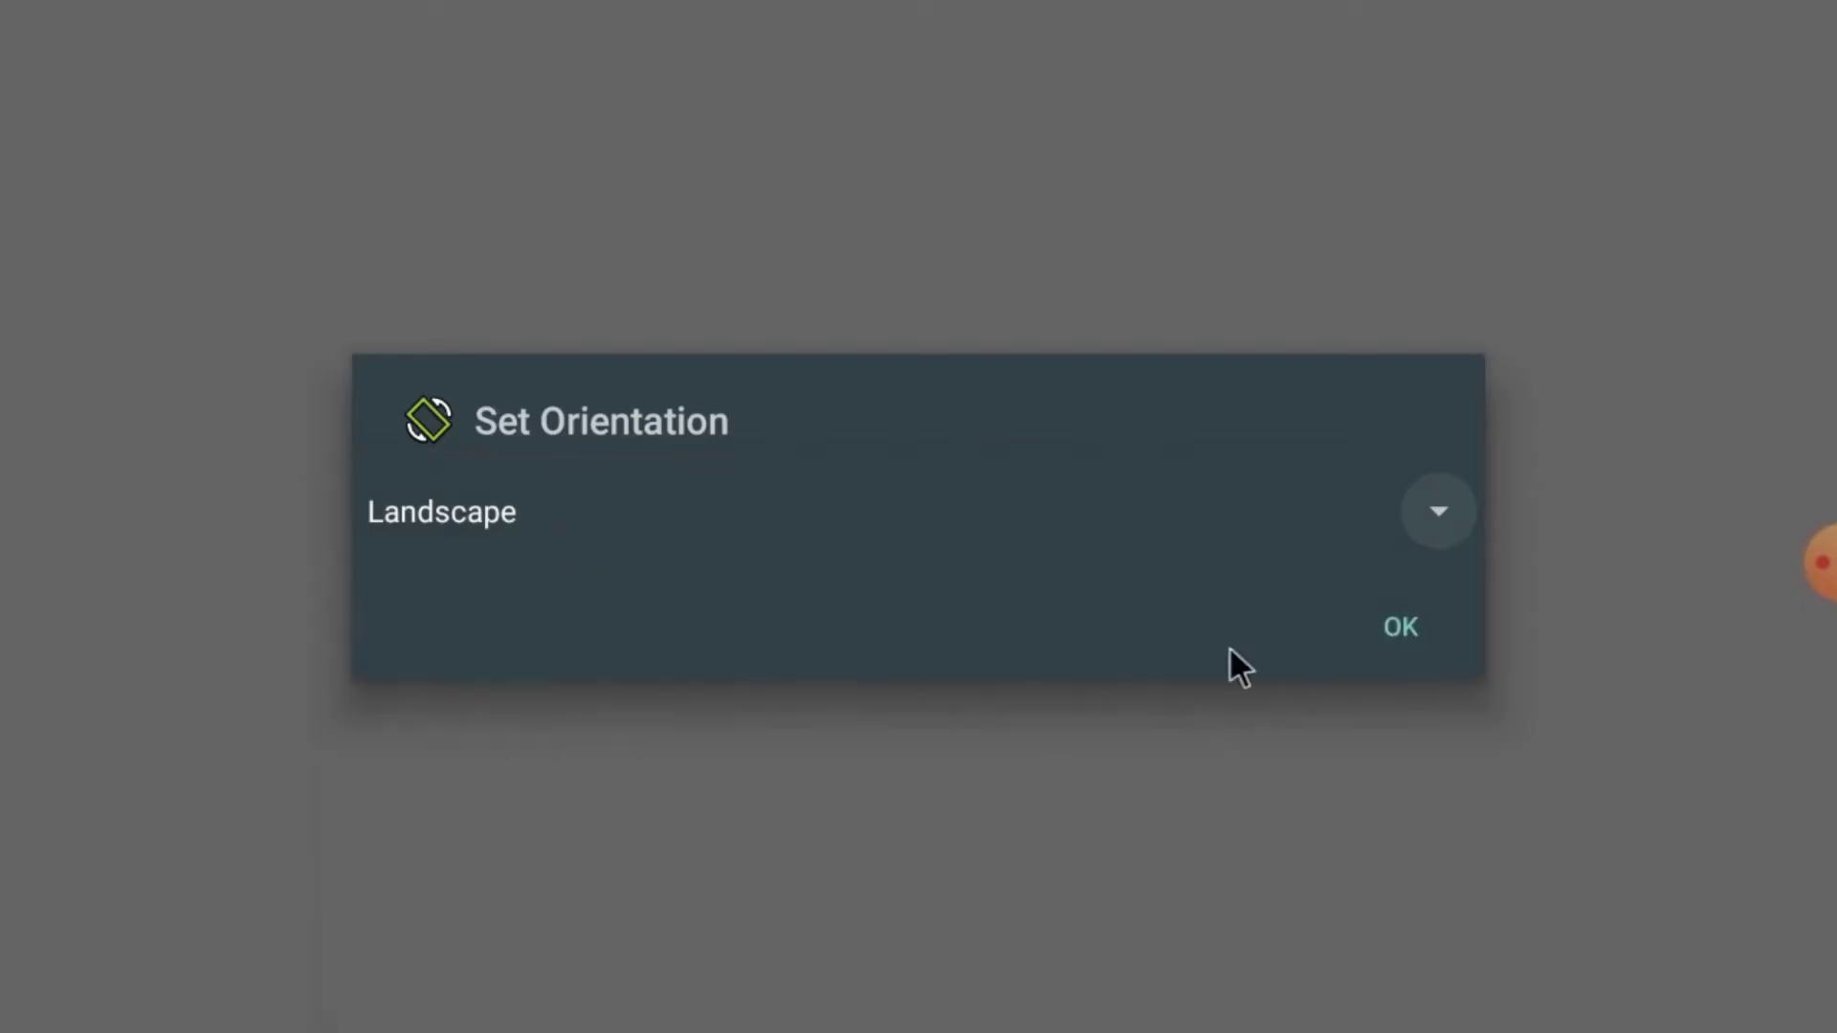
left_click(1378, 639)
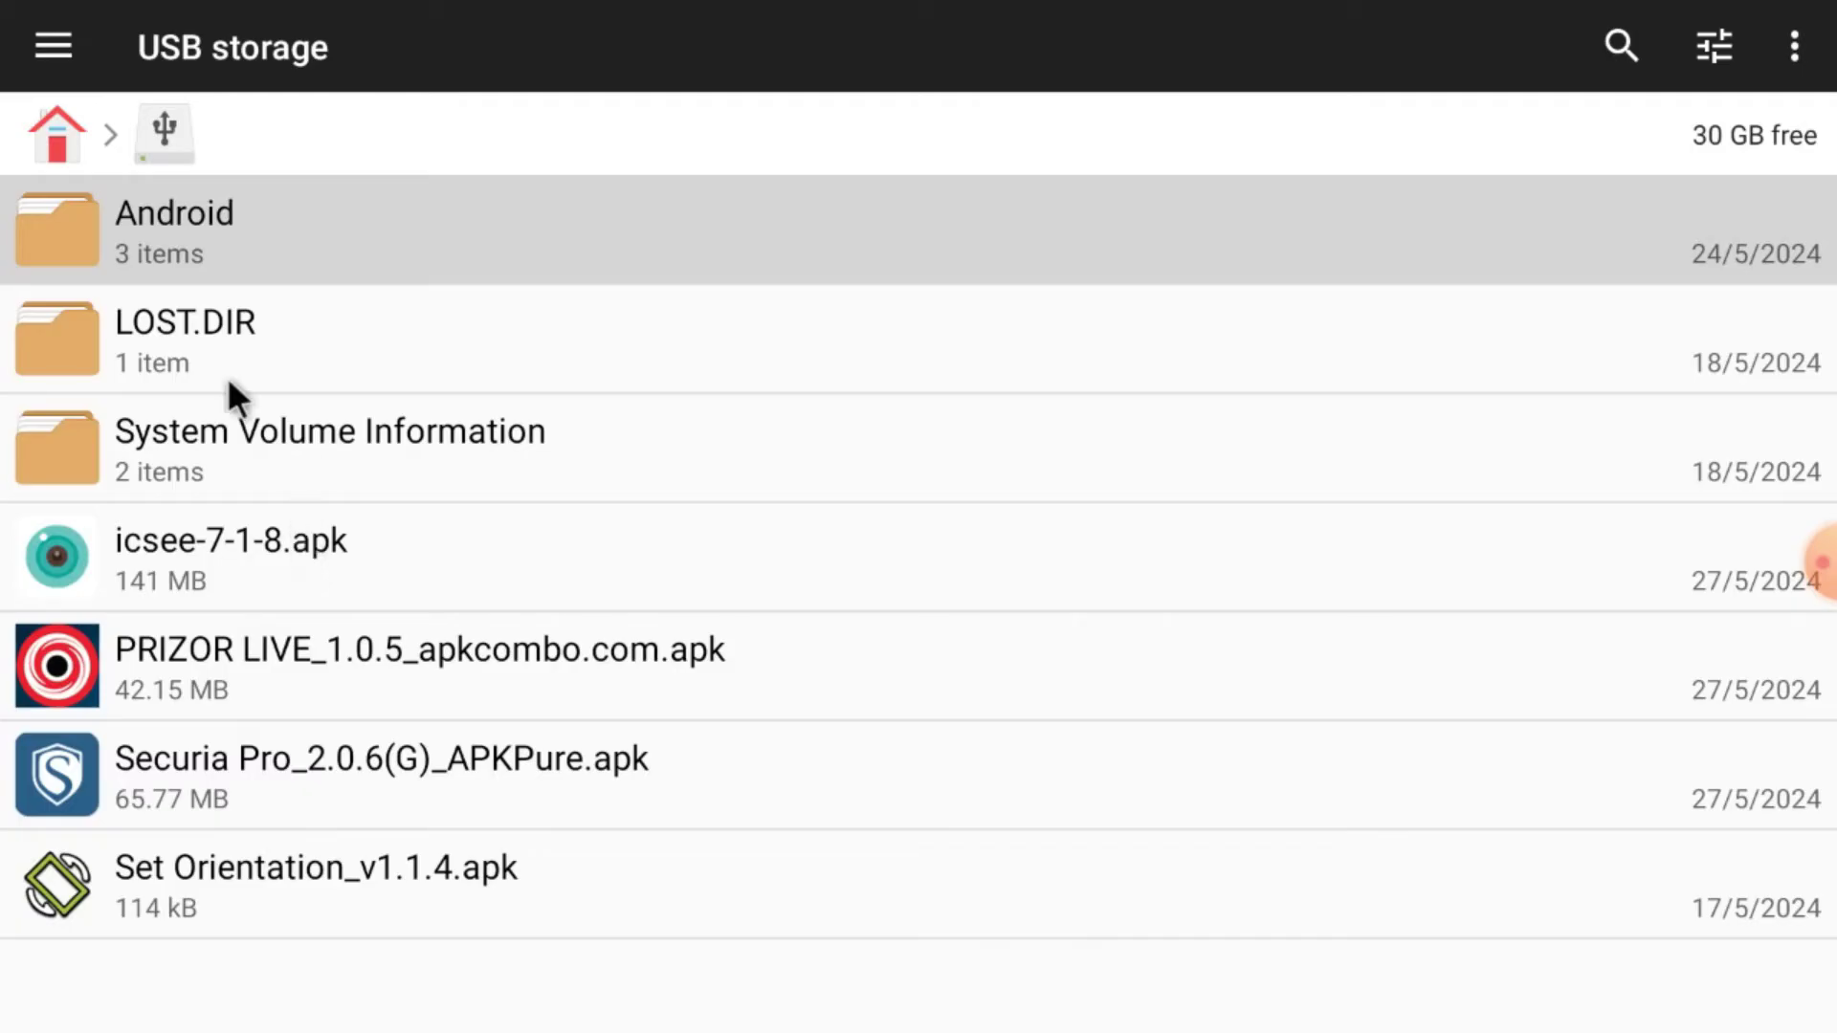
- Install iCSee from icsee-7-1-8.apk on the USB storage and close the installer without opening the app
left_click(230, 552)
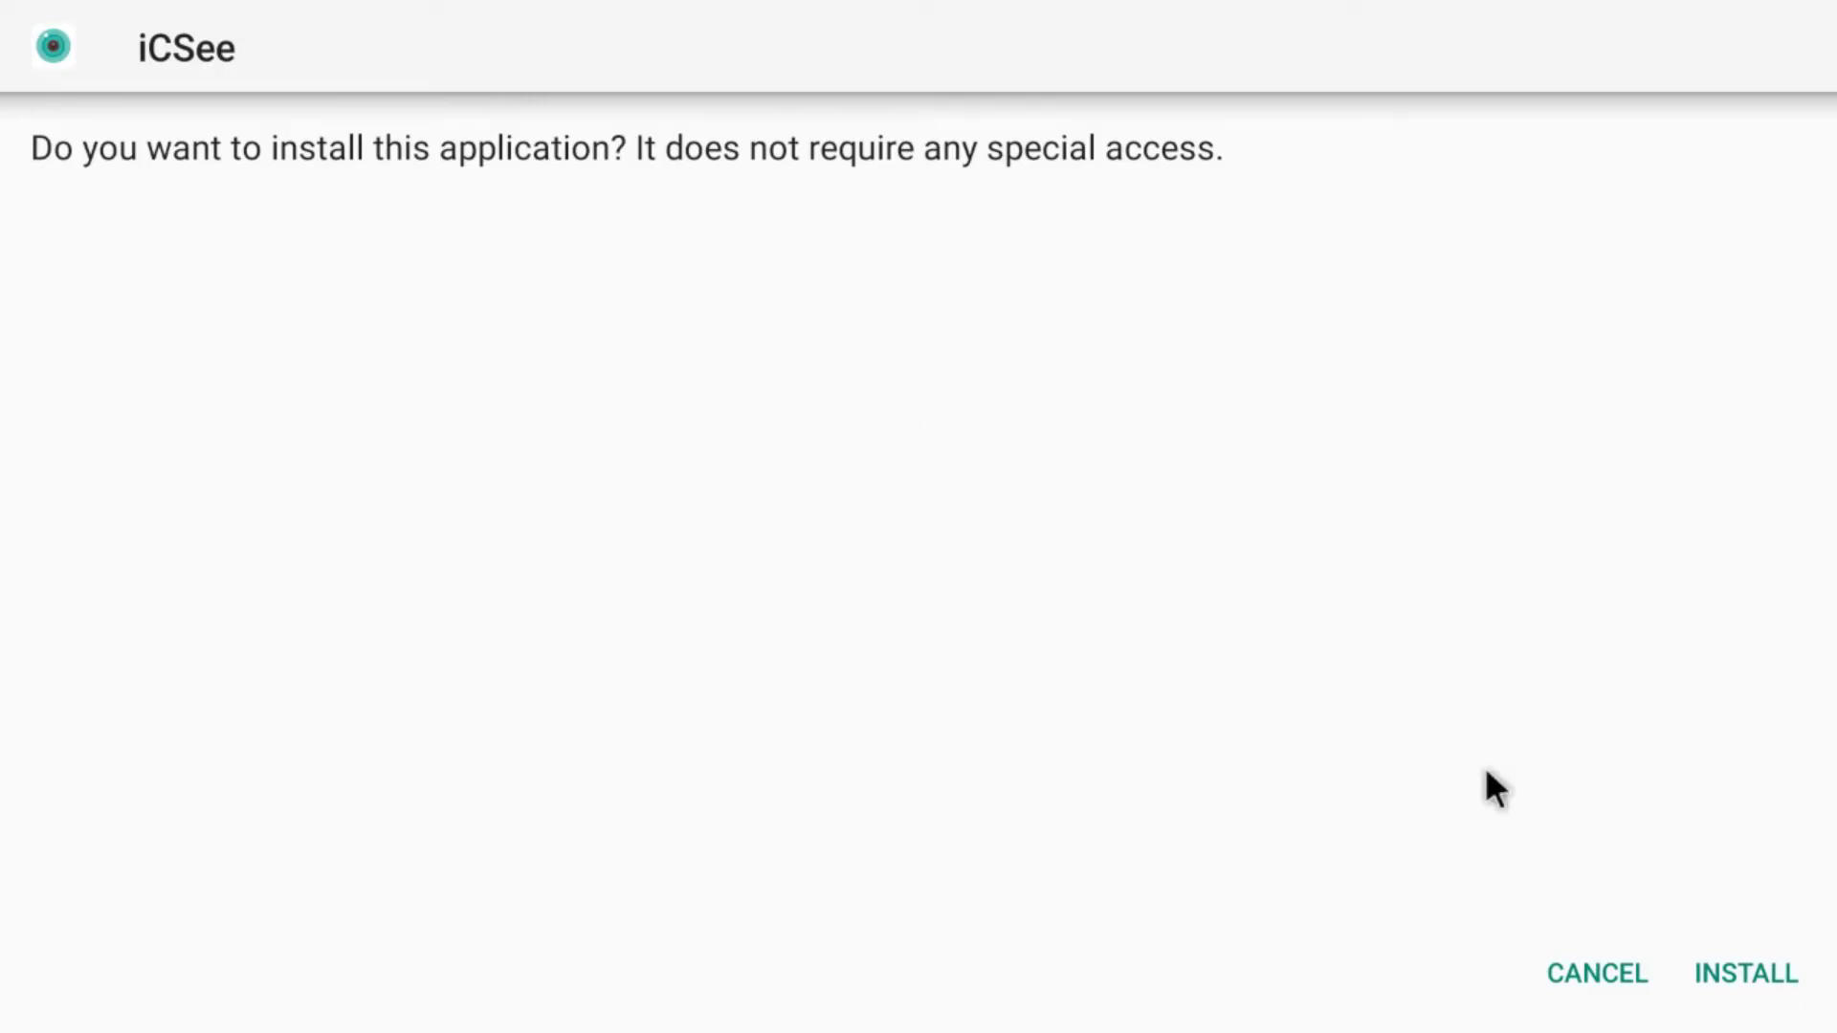
left_click(1716, 974)
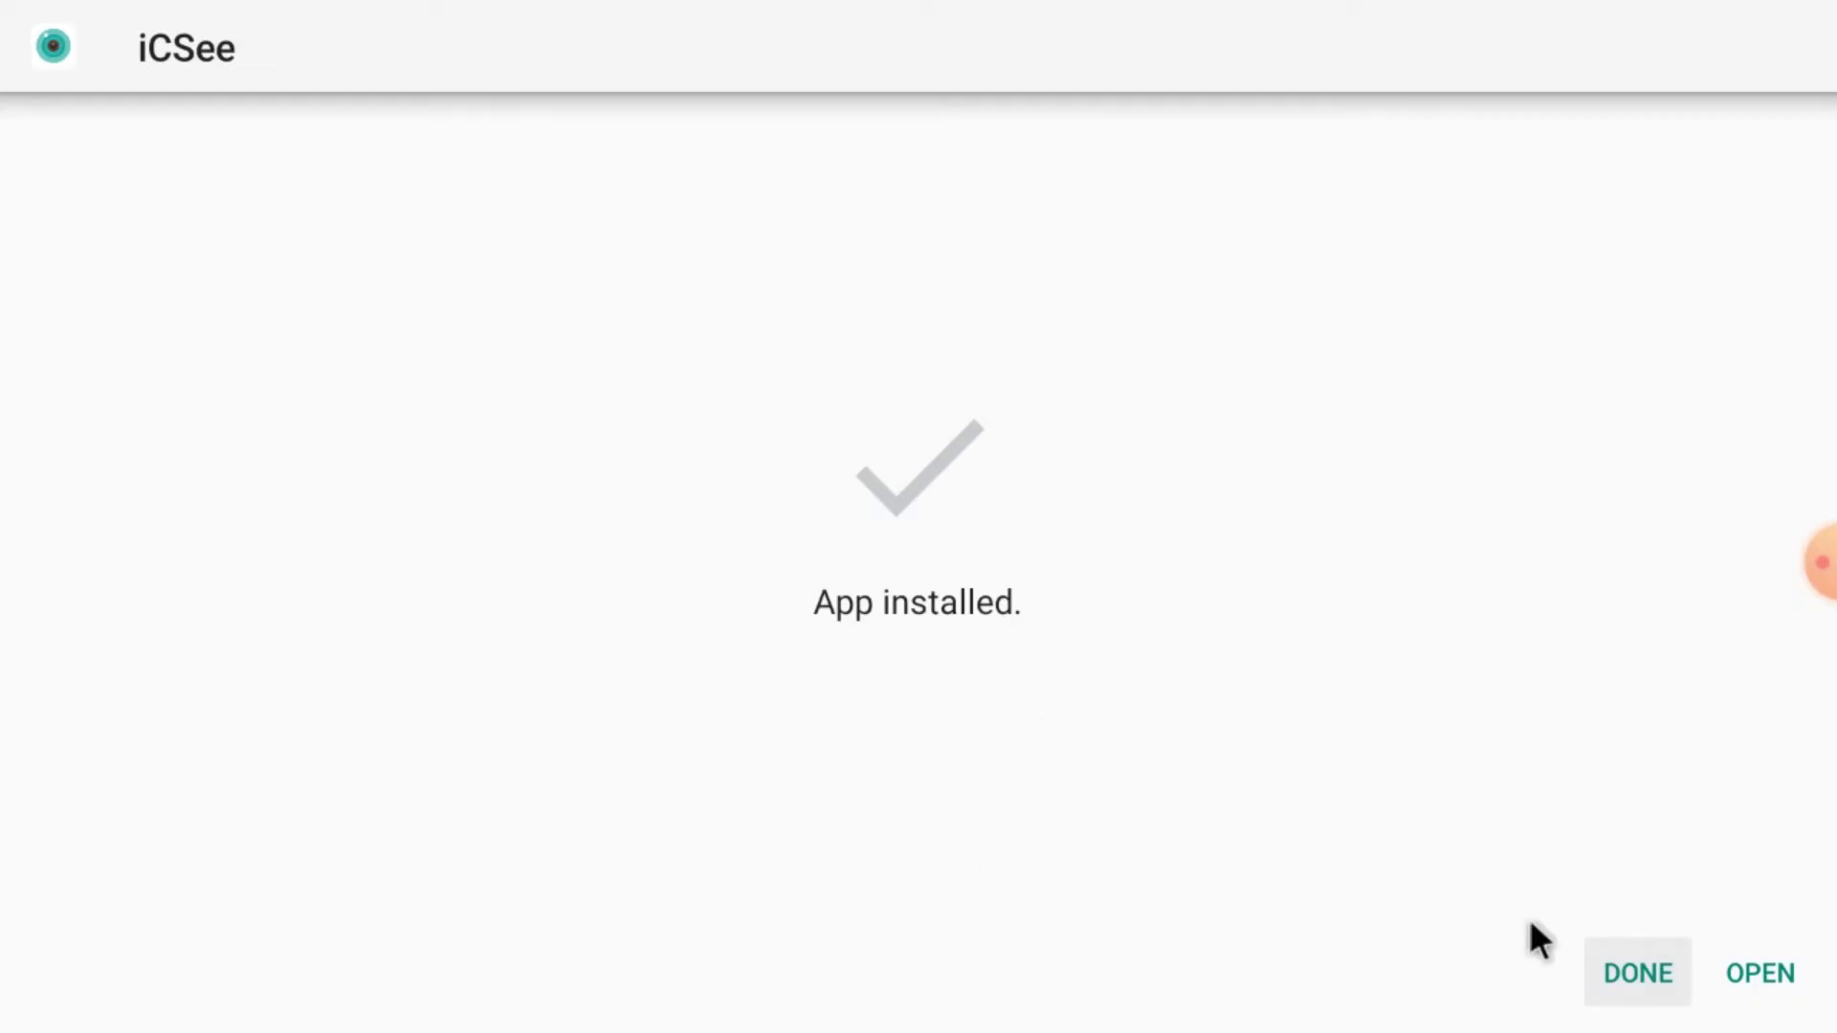
left_click(1610, 981)
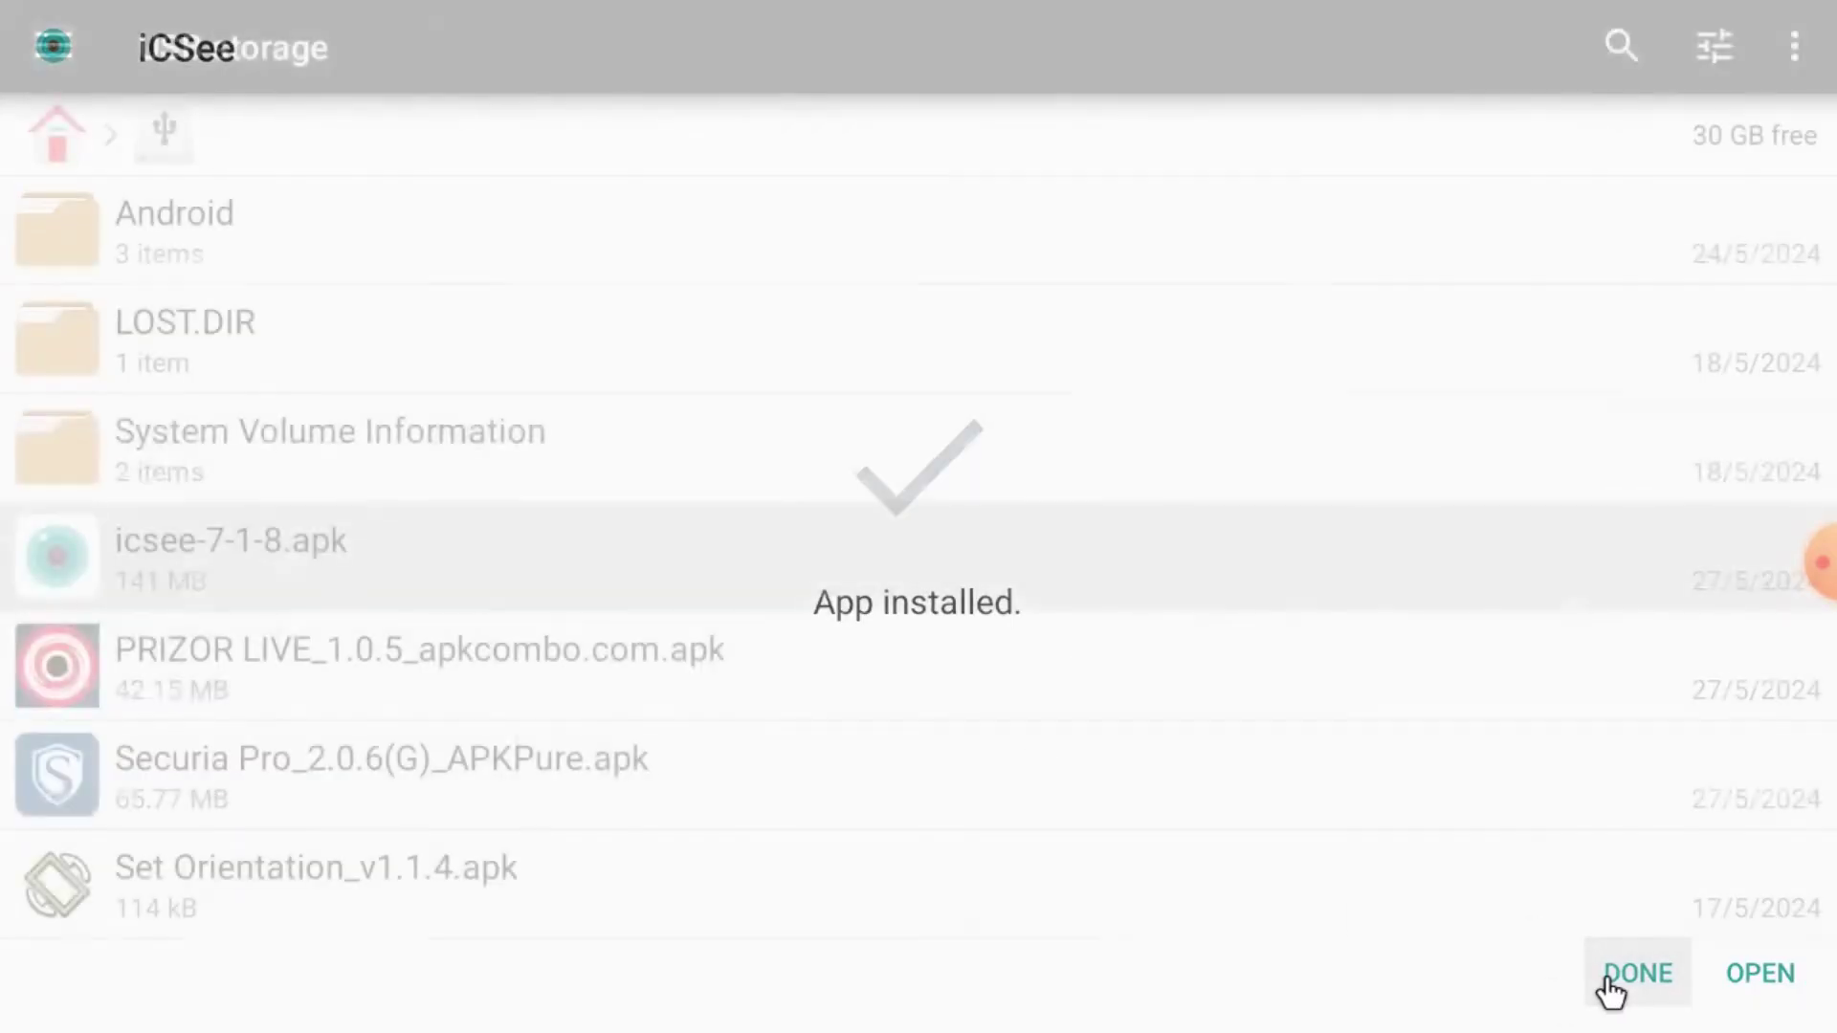
- Leave the USB storage folder and exit File Manager +
key("Escape")
key("Escape")
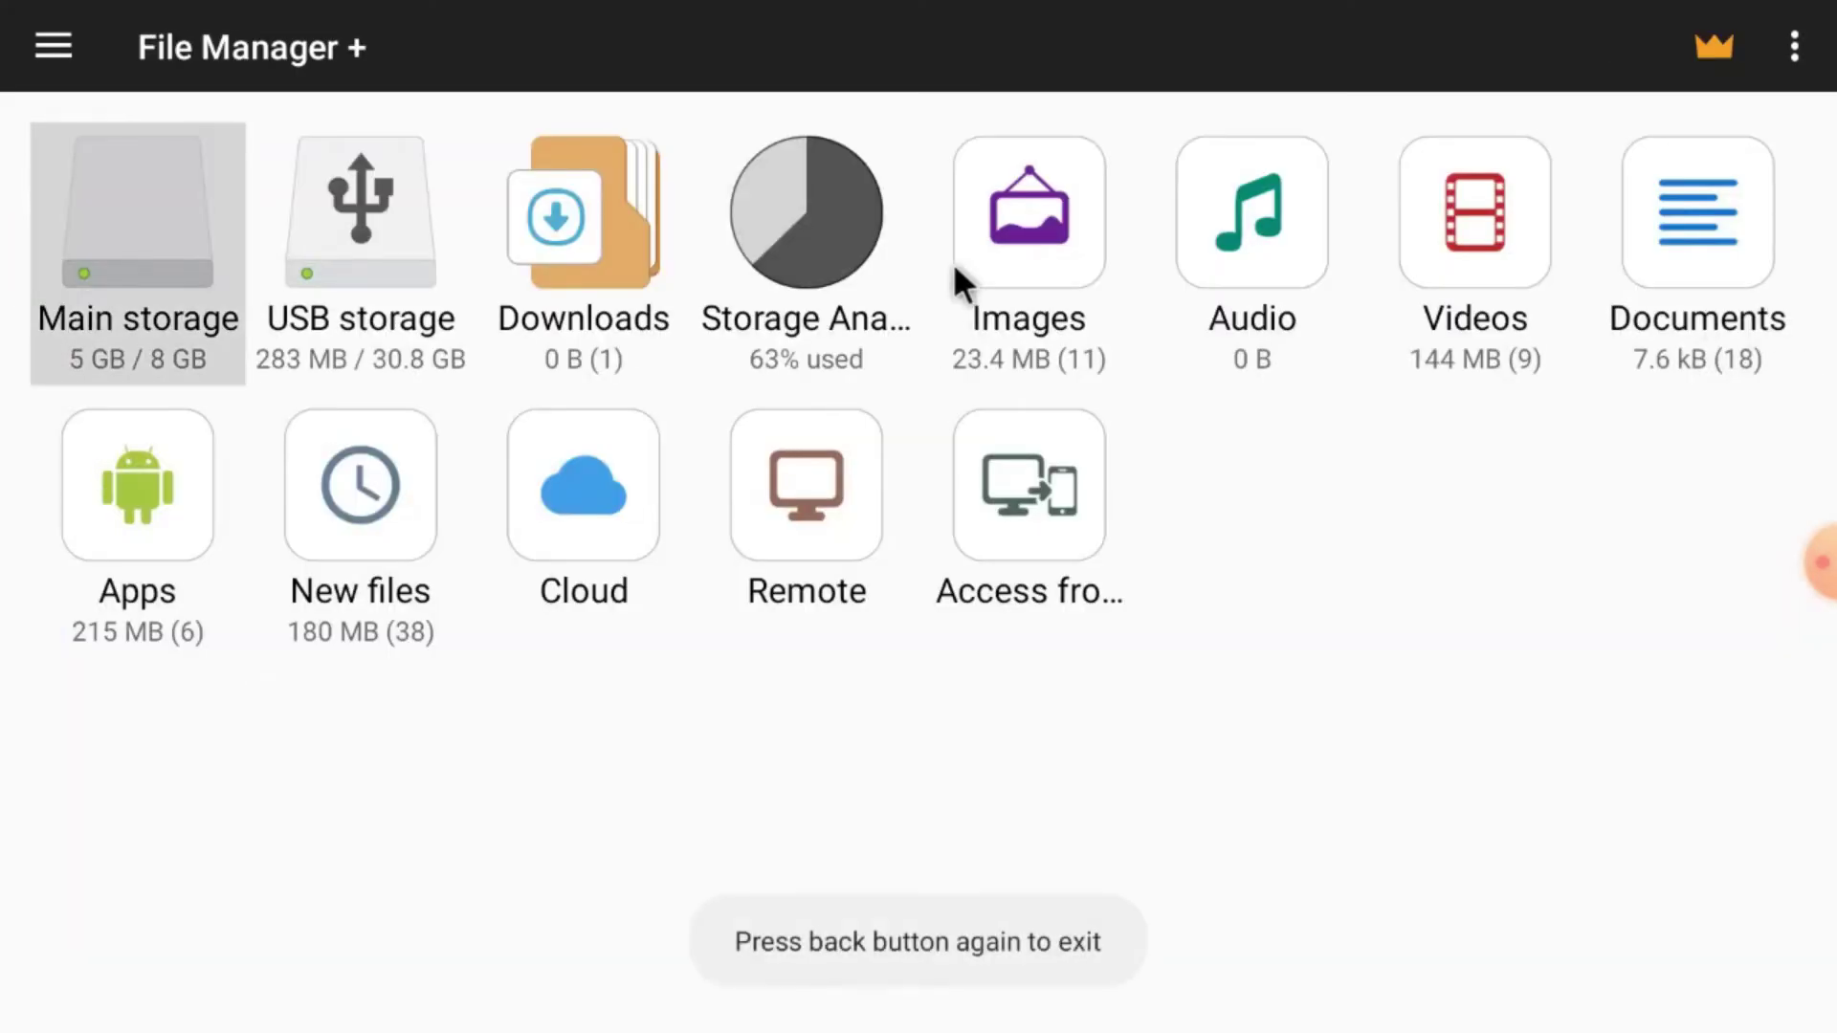
key("Escape")
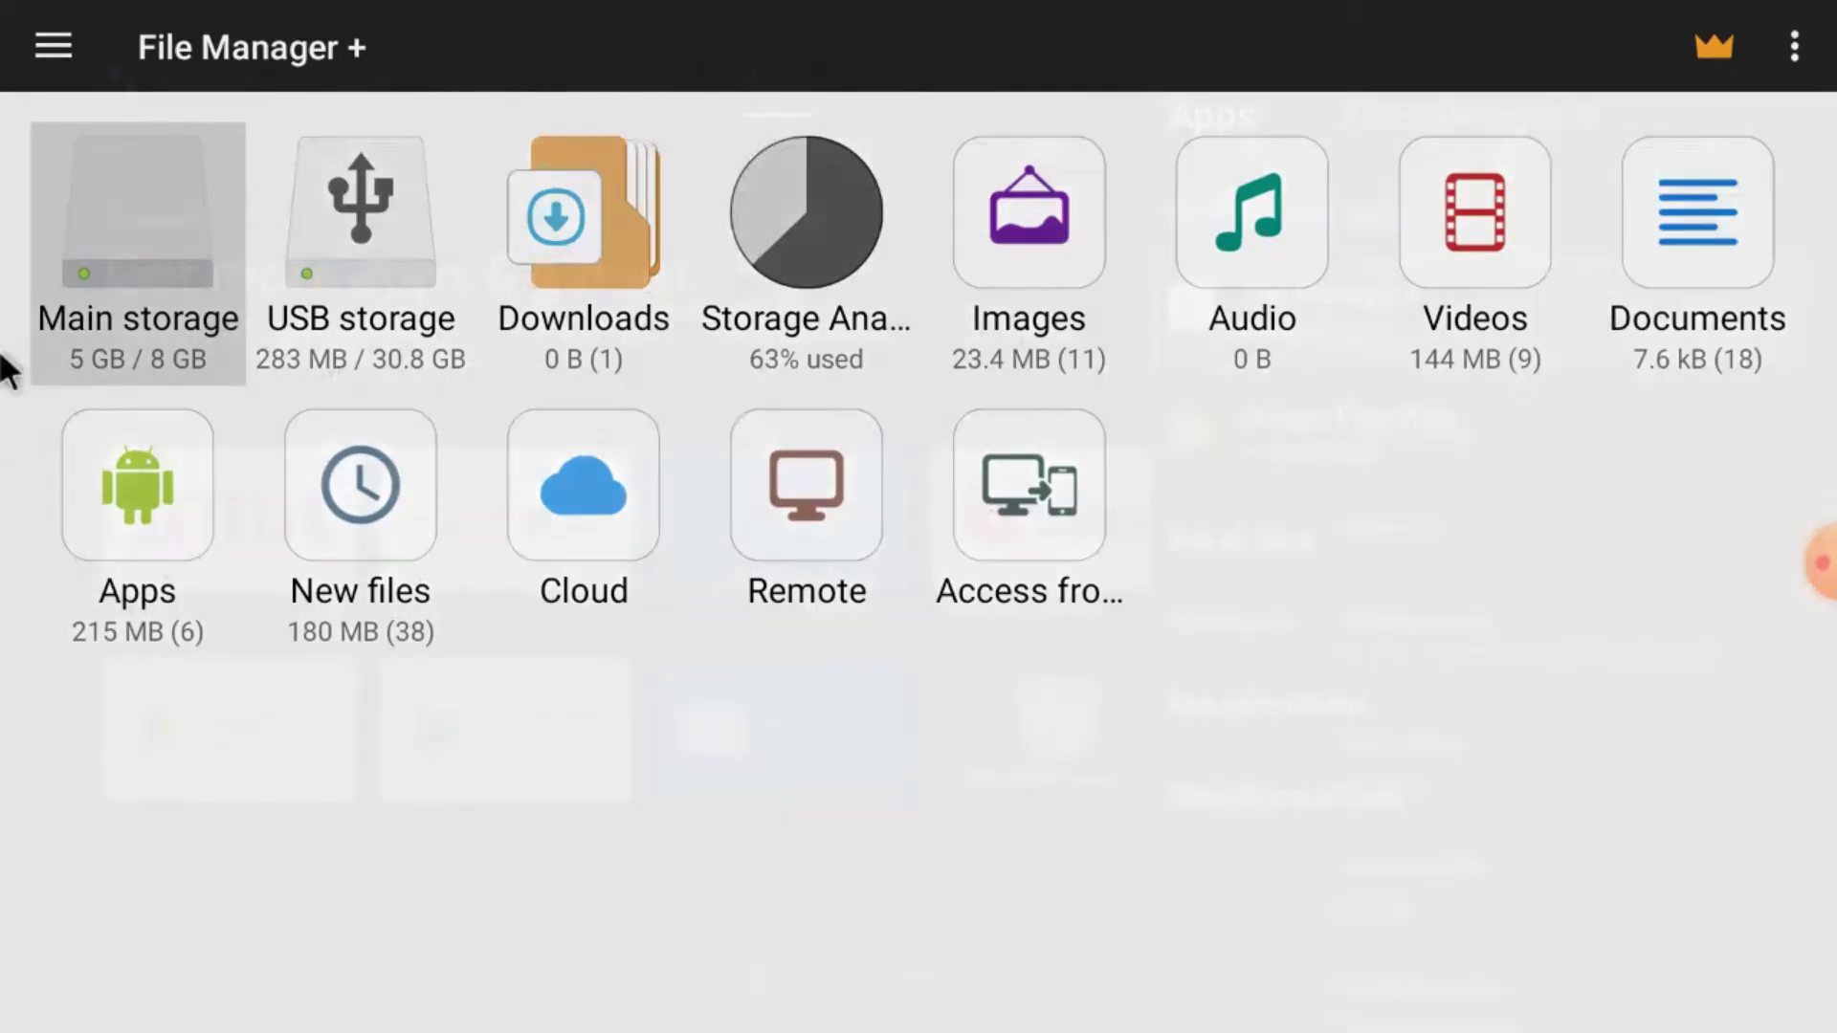
- Allow iCSee to install apps from unknown sources in the TV's Security & restrictions settings and return to the home screen
key("Escape")
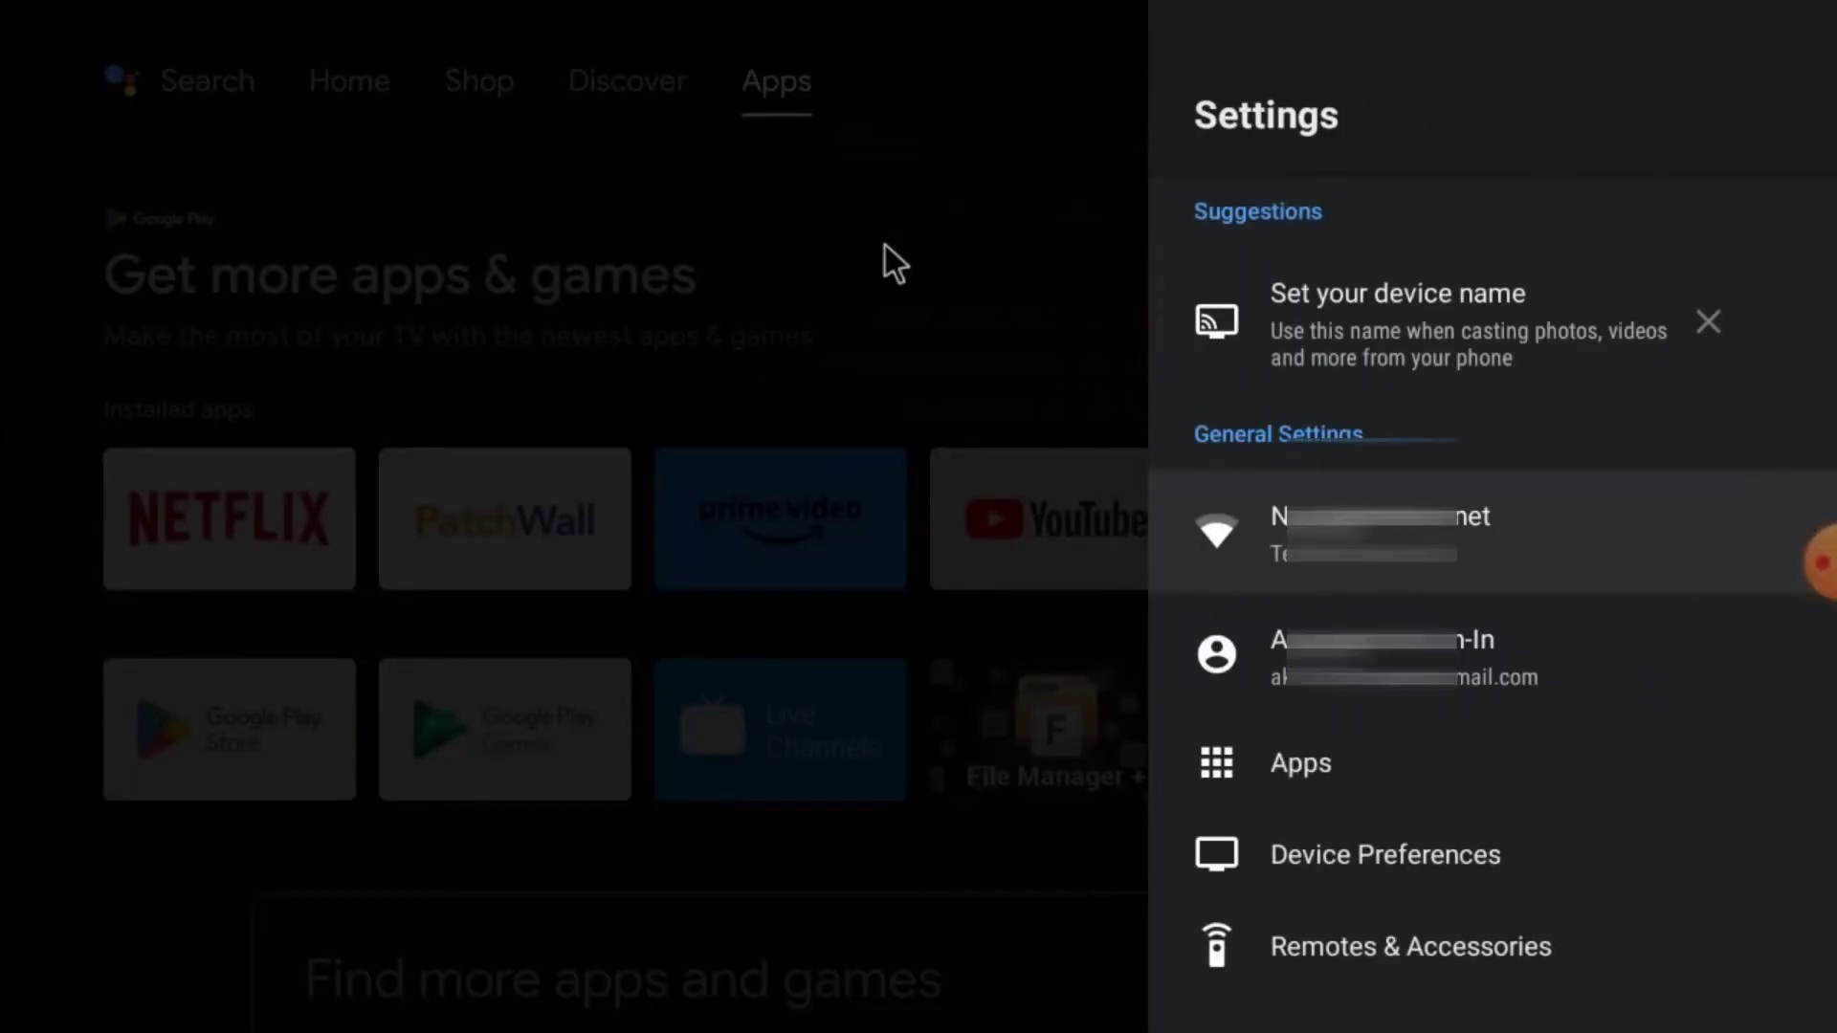
key("Escape")
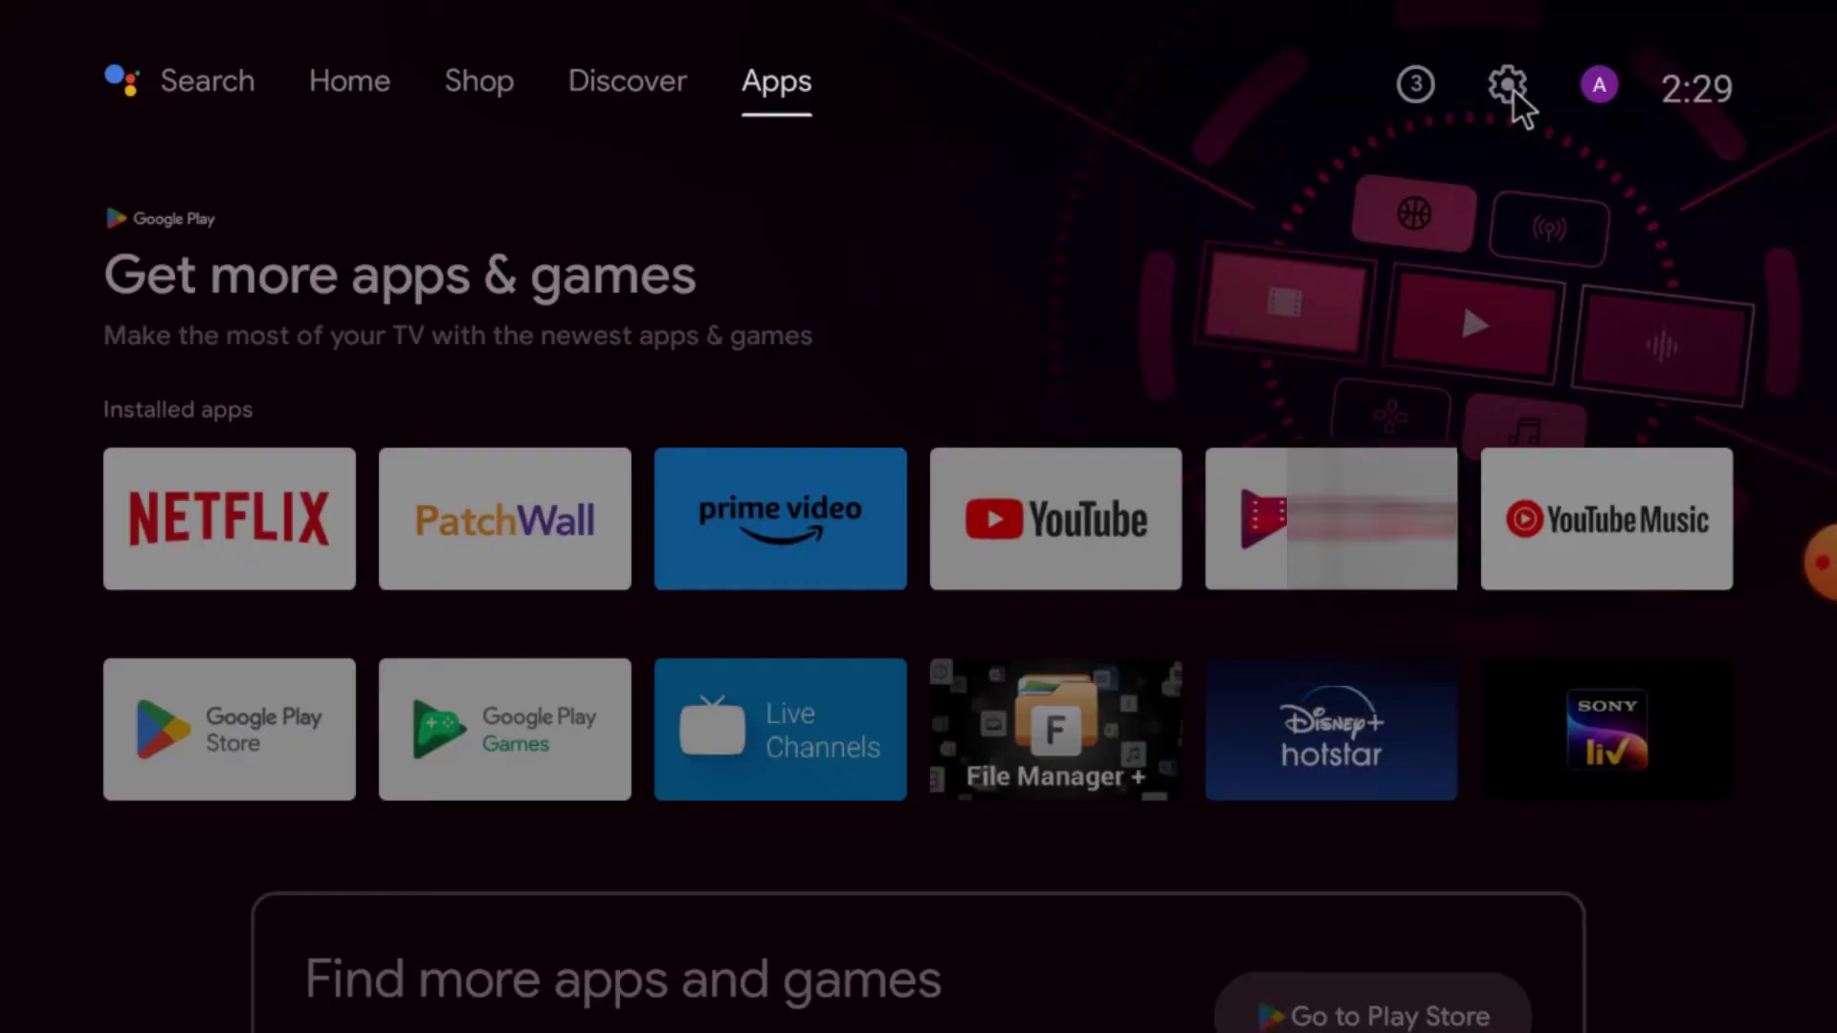
left_click(1514, 90)
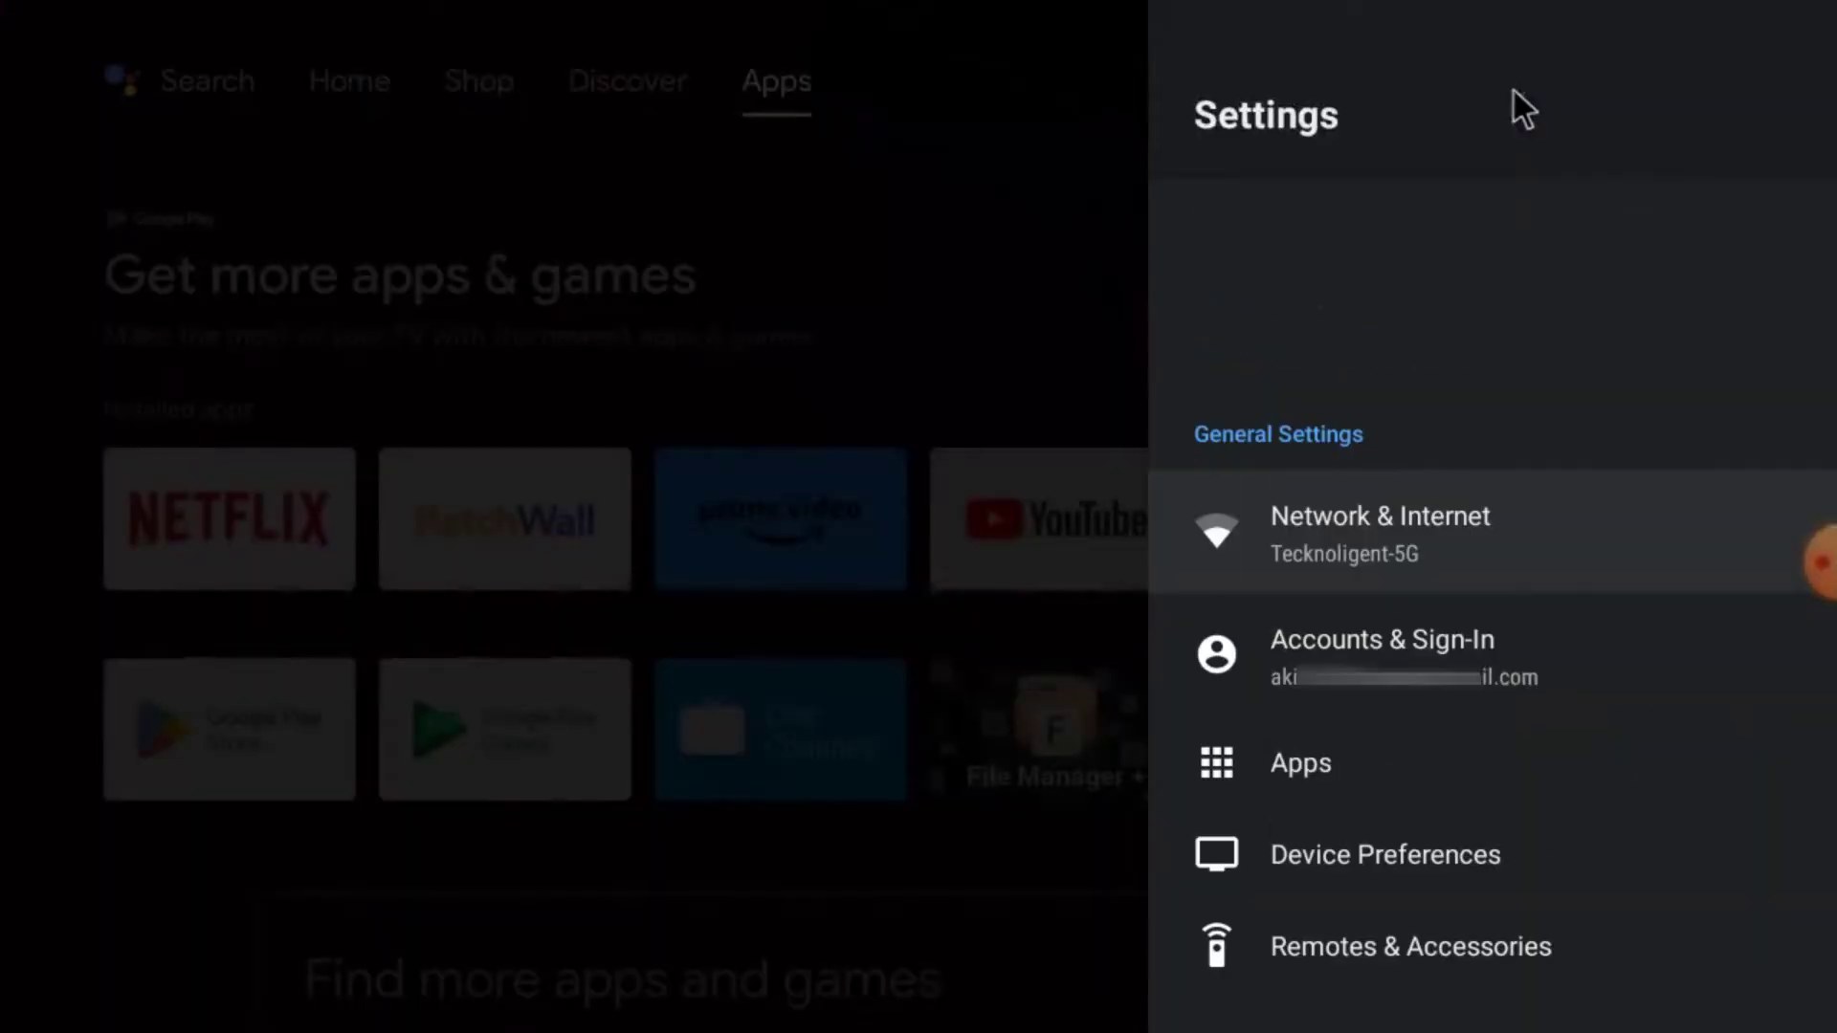
left_click(1381, 859)
scroll(1382, 838, "down", 5)
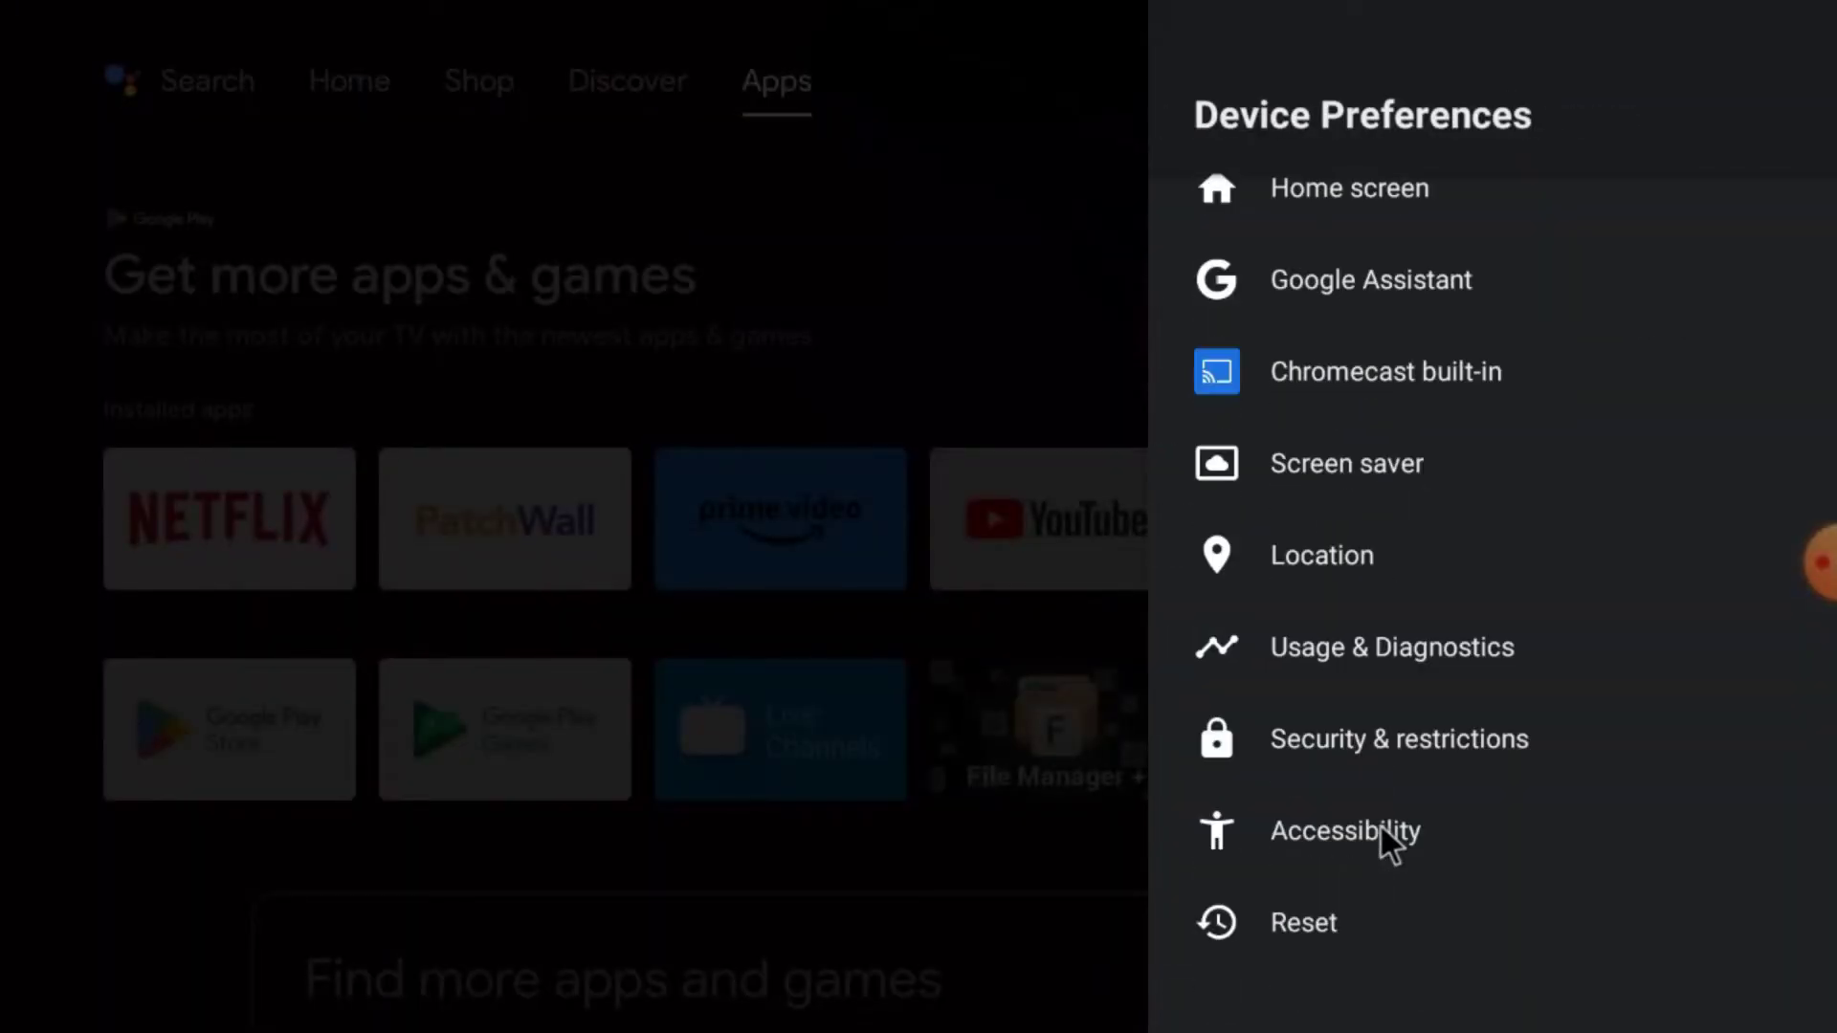
left_click(1362, 739)
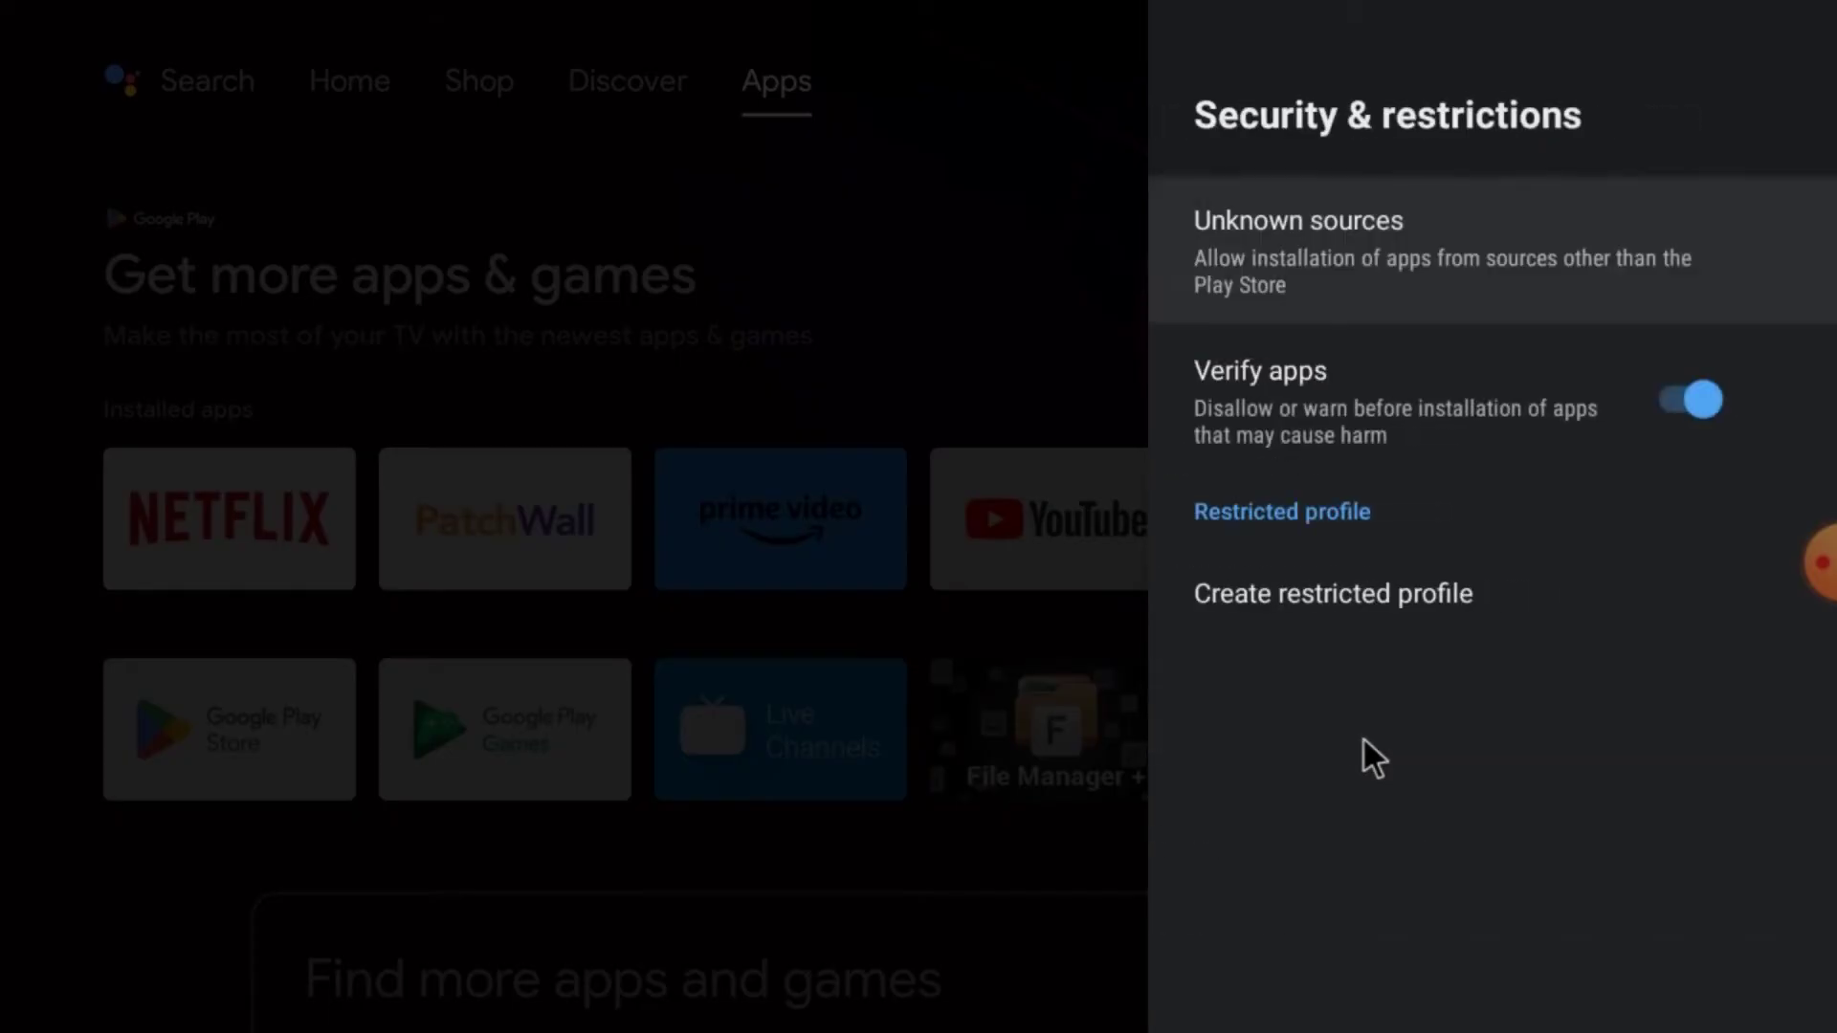
left_click(1443, 282)
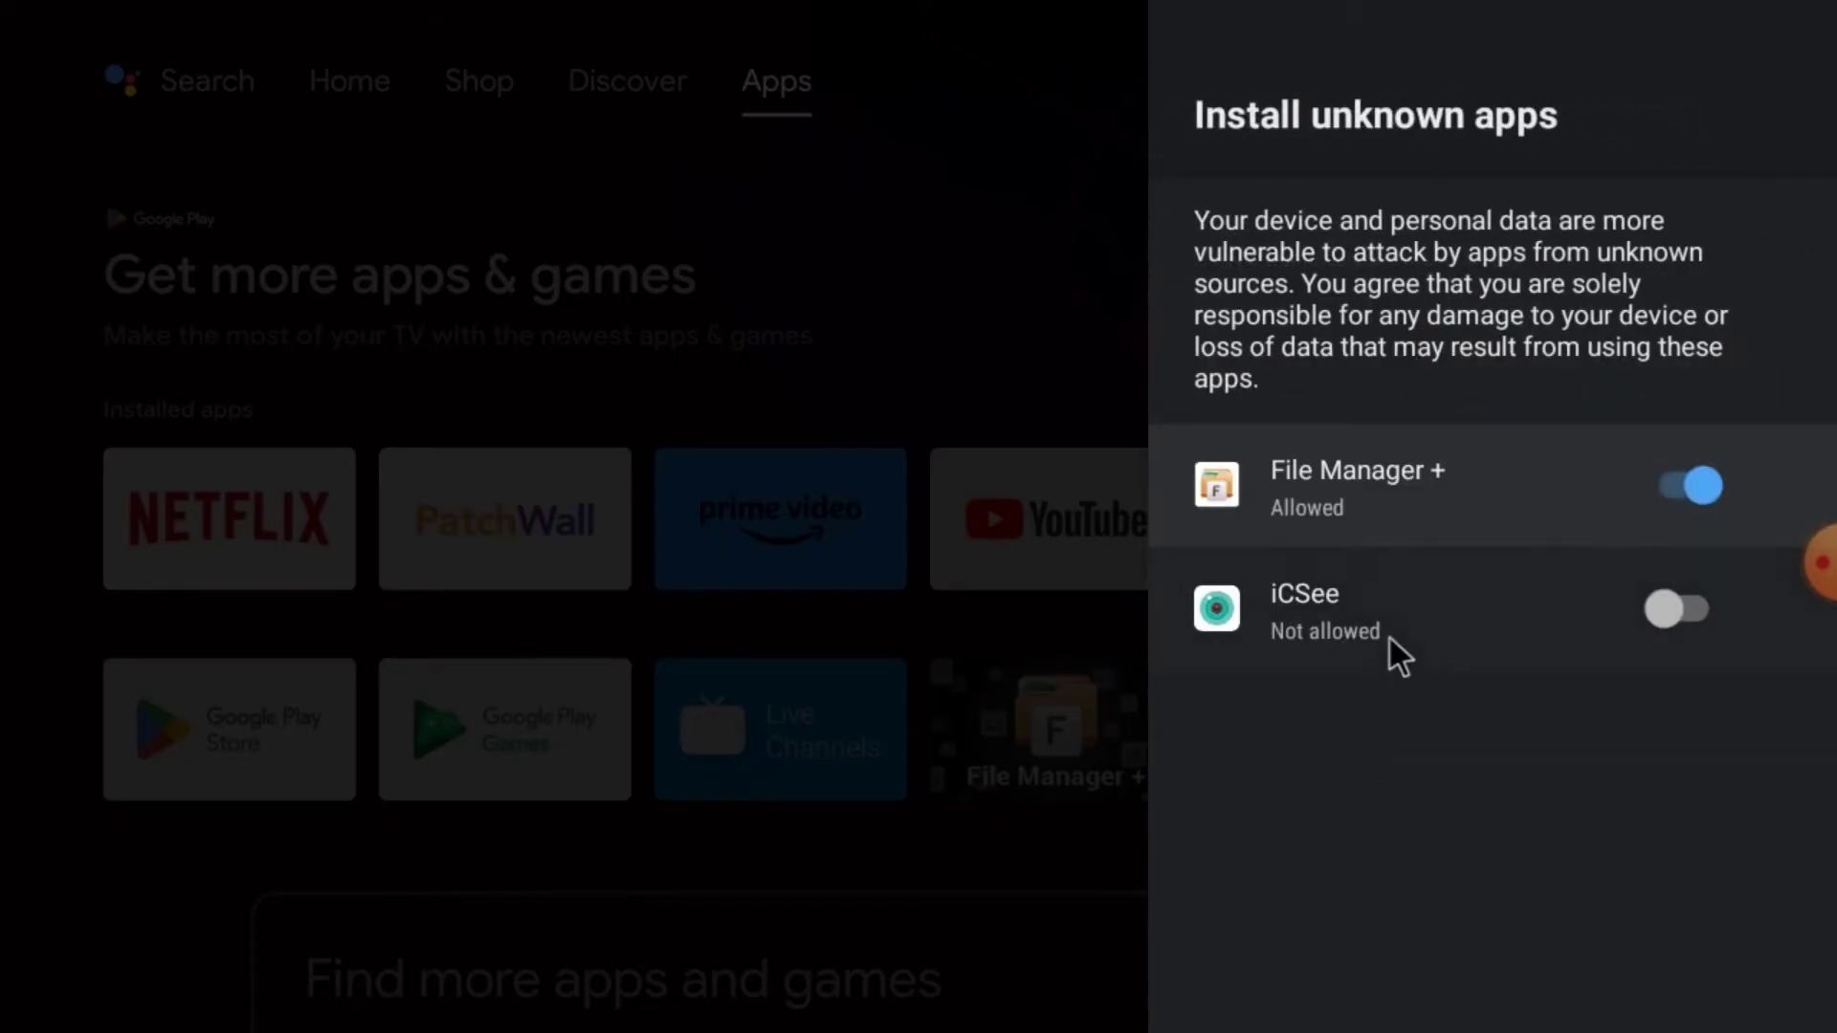
left_click(1692, 614)
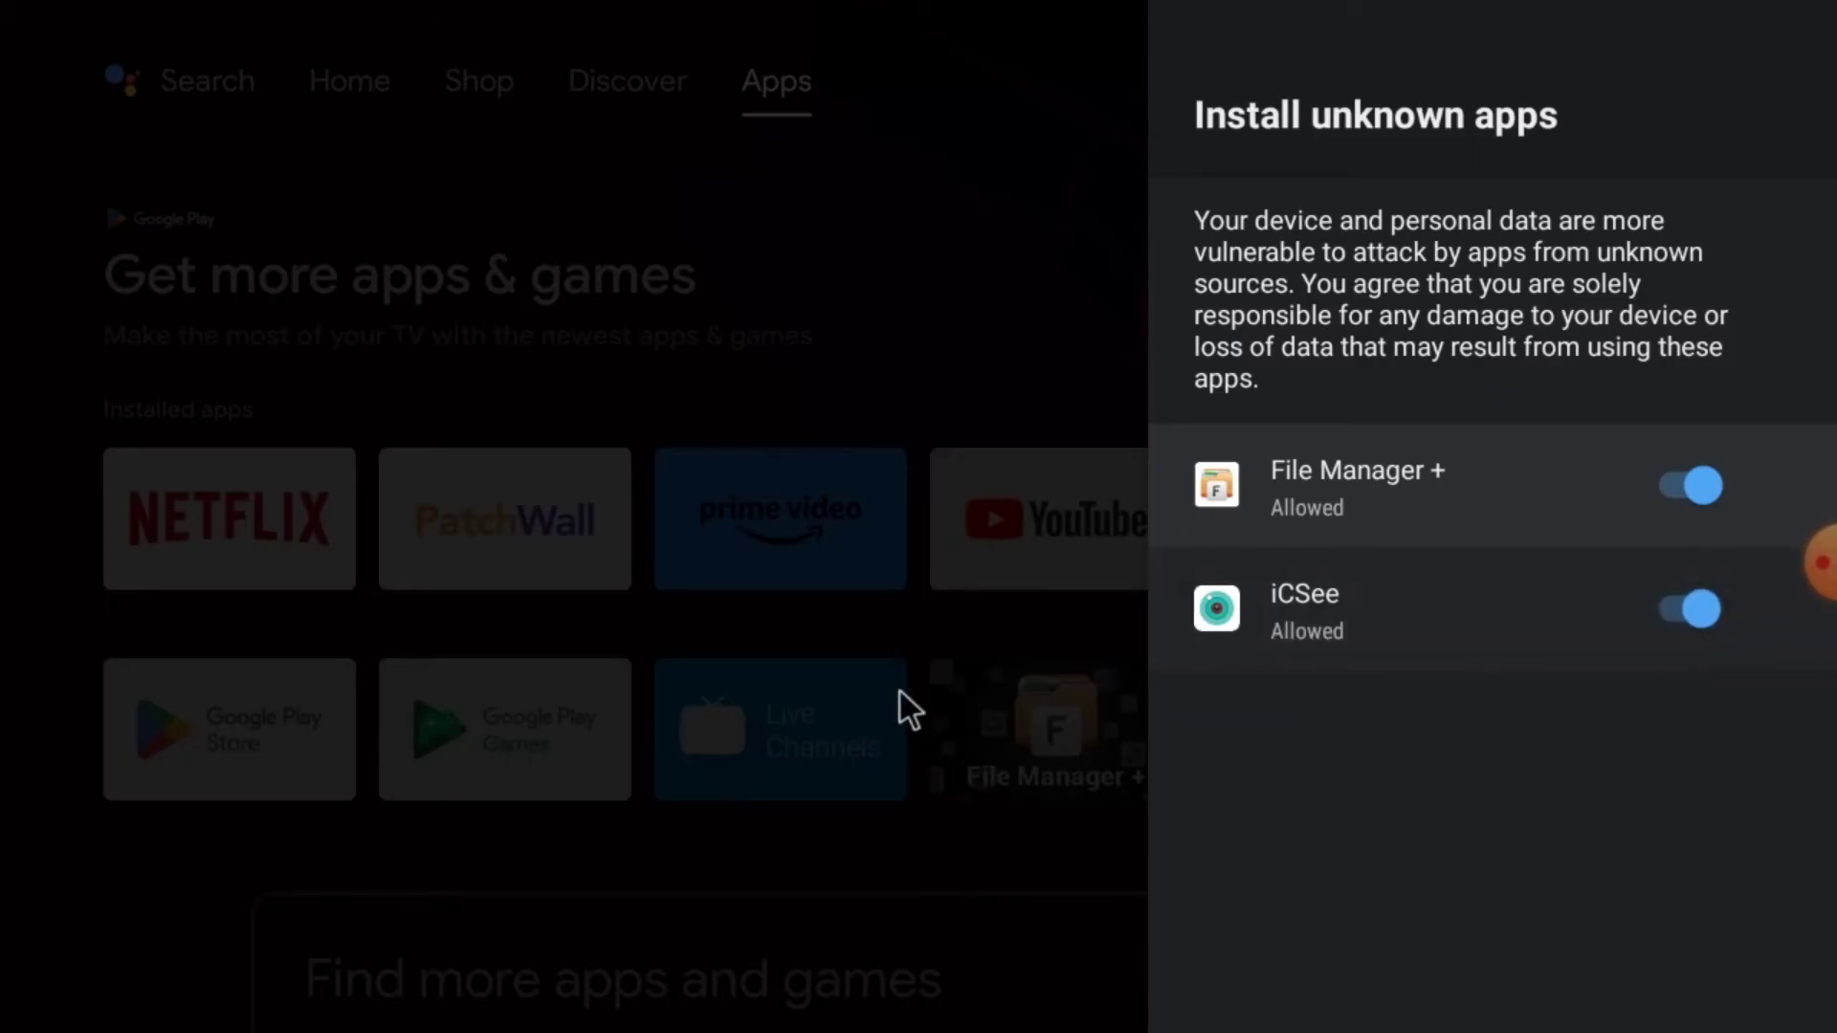
right_click(825, 290)
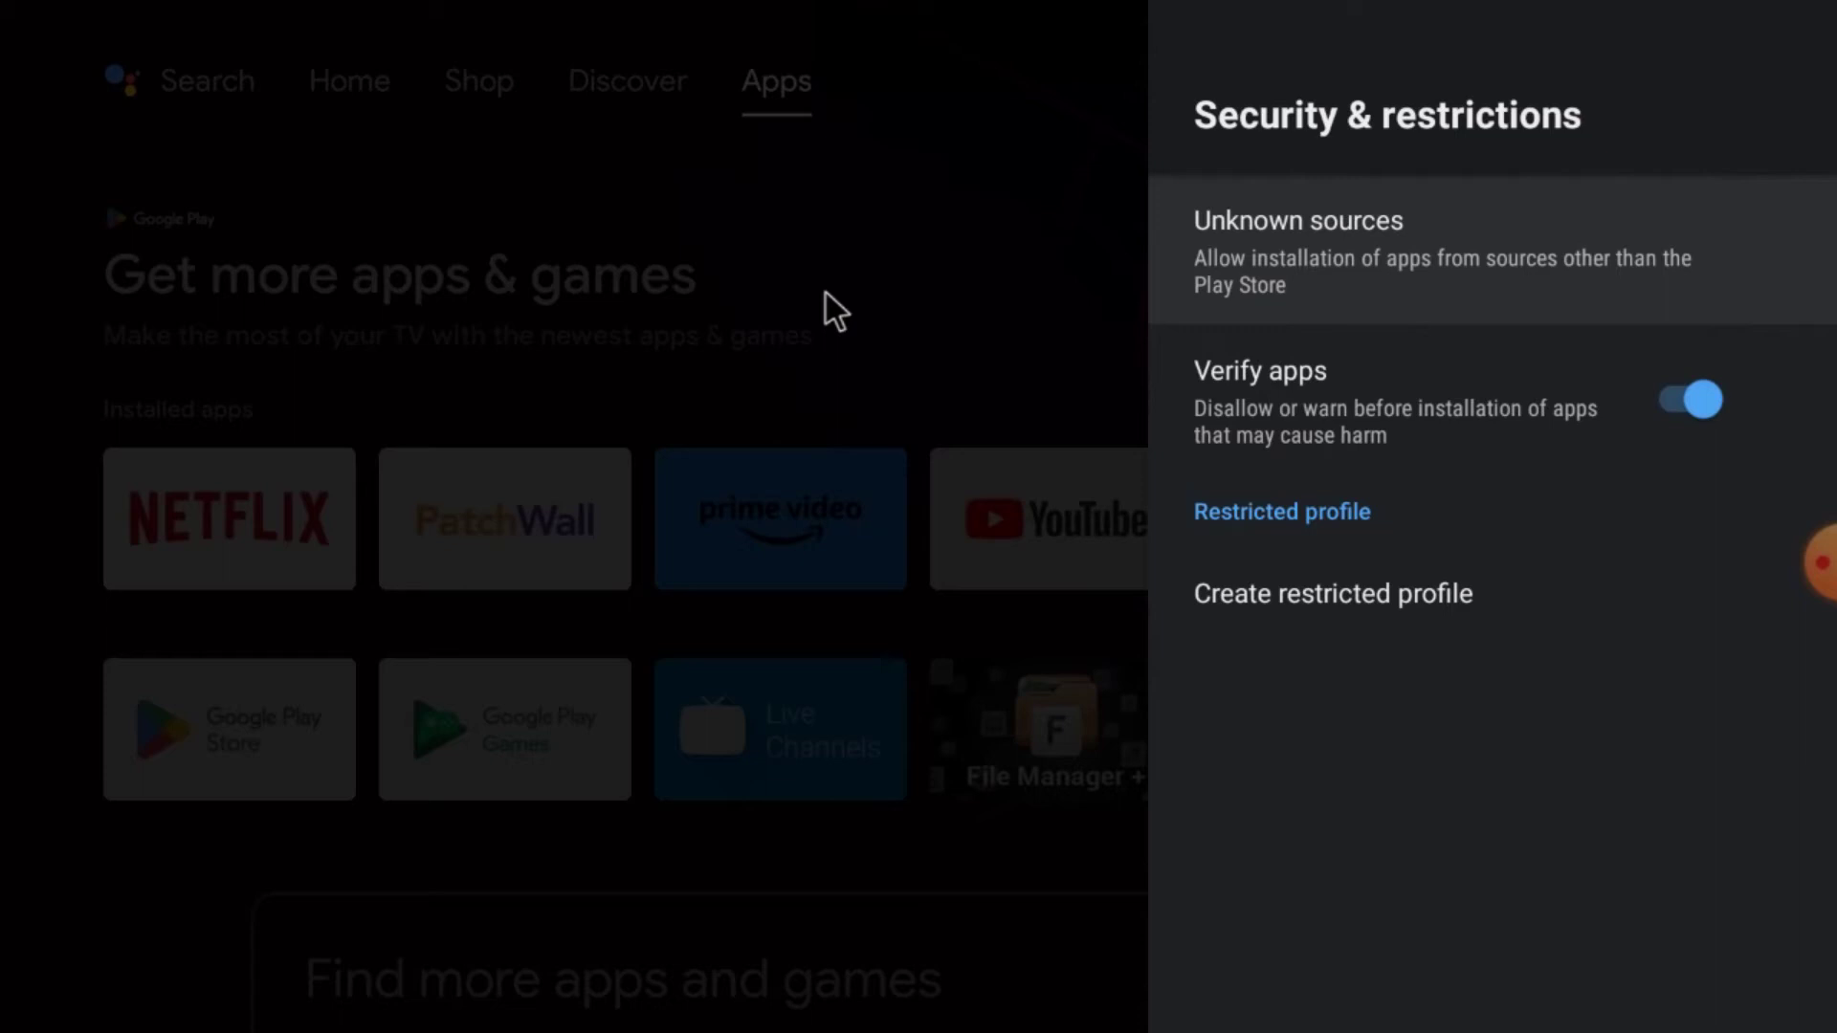
right_click(825, 291)
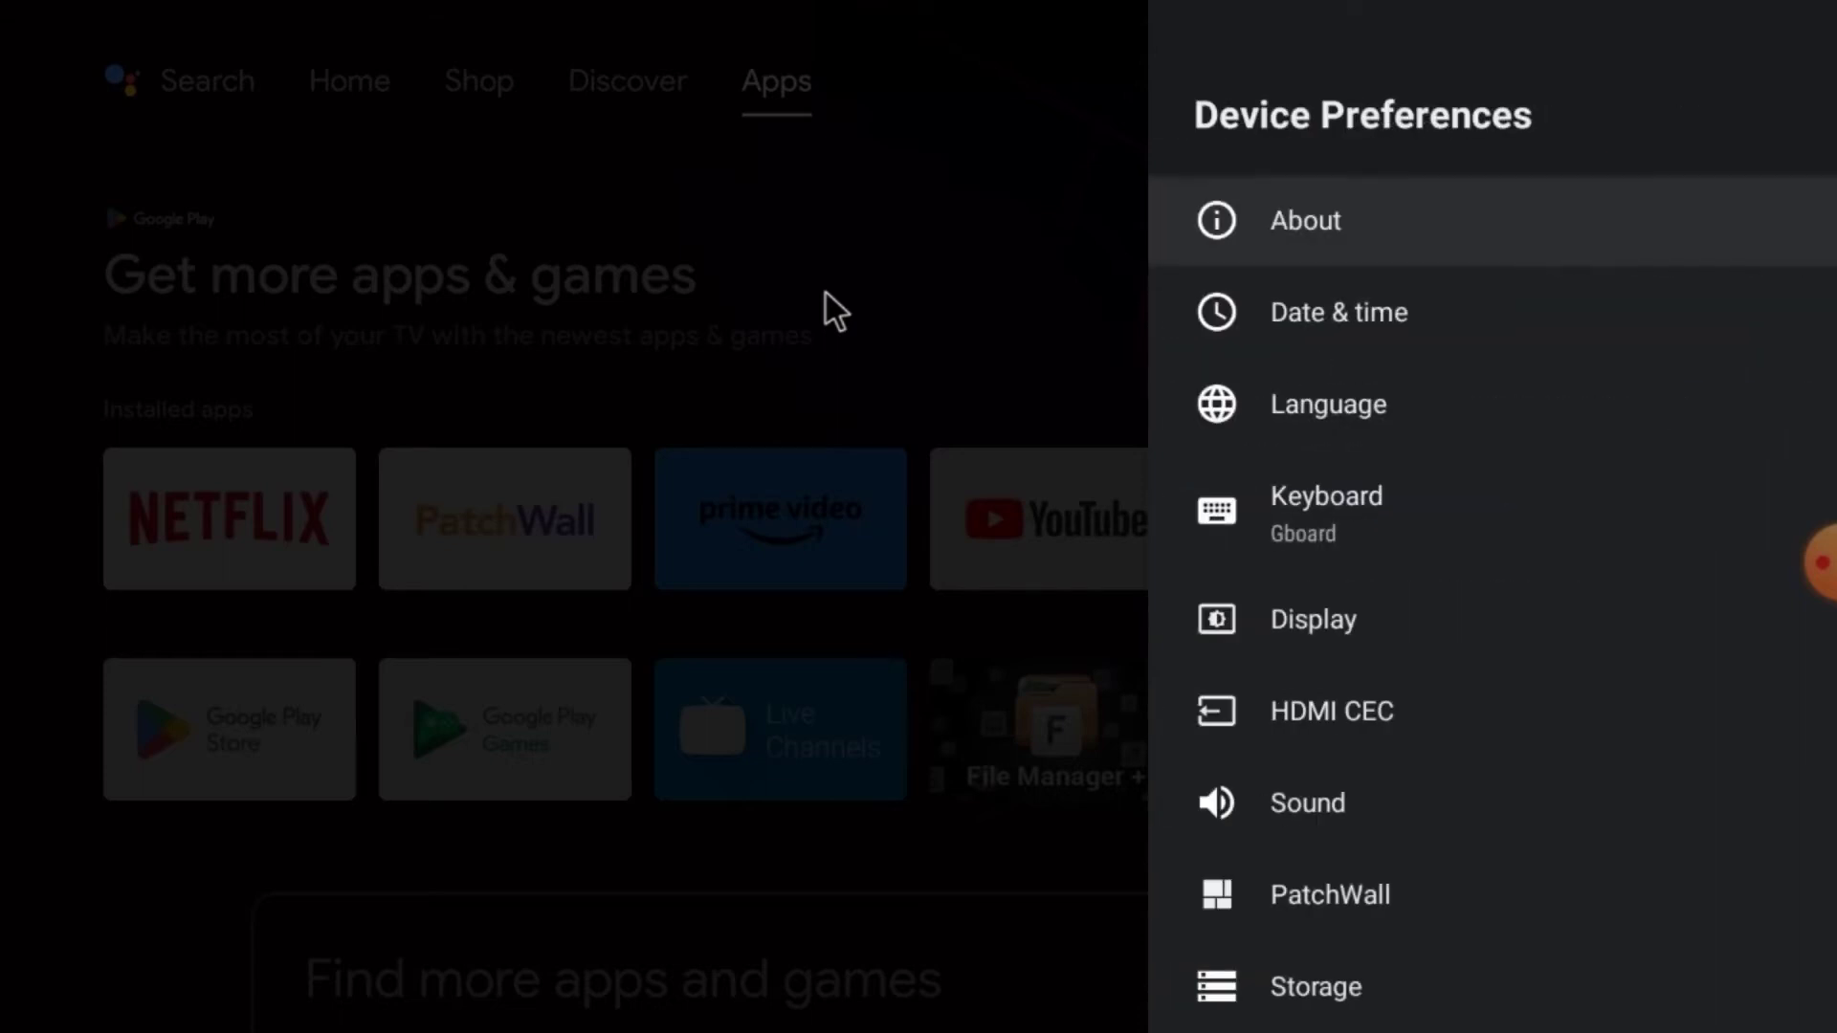
right_click(837, 303)
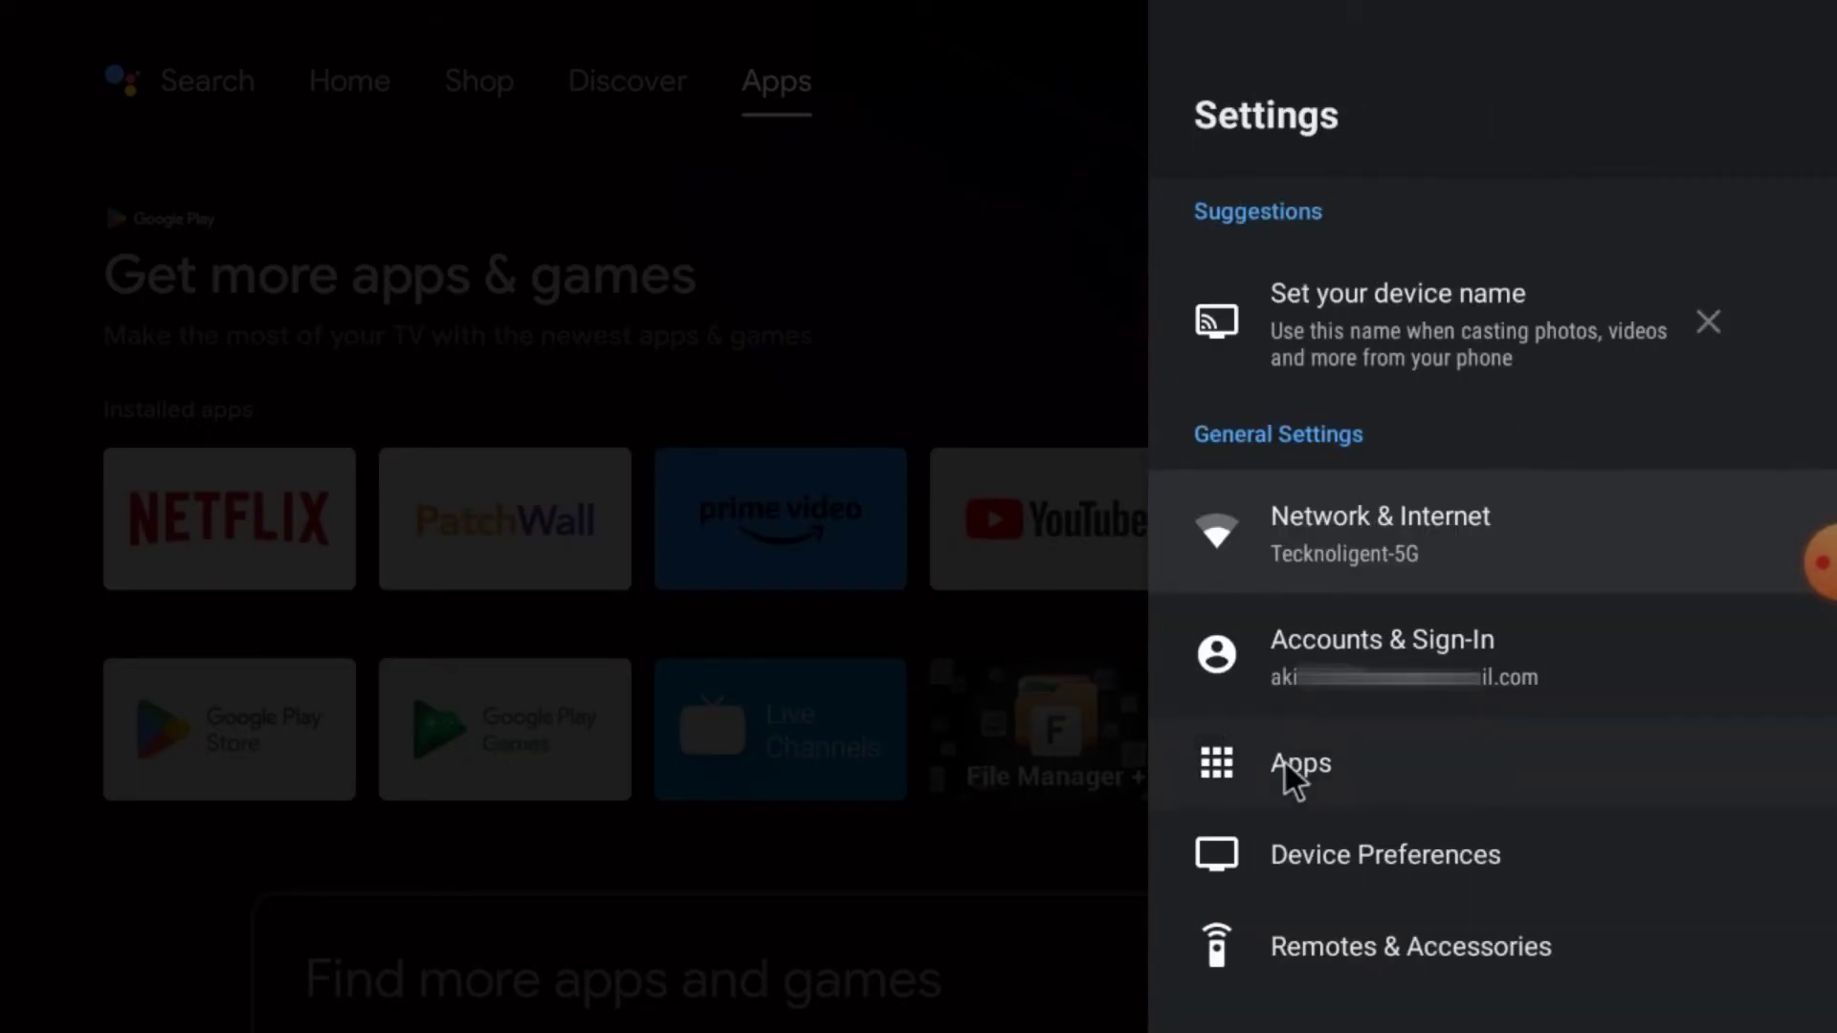
right_click(926, 214)
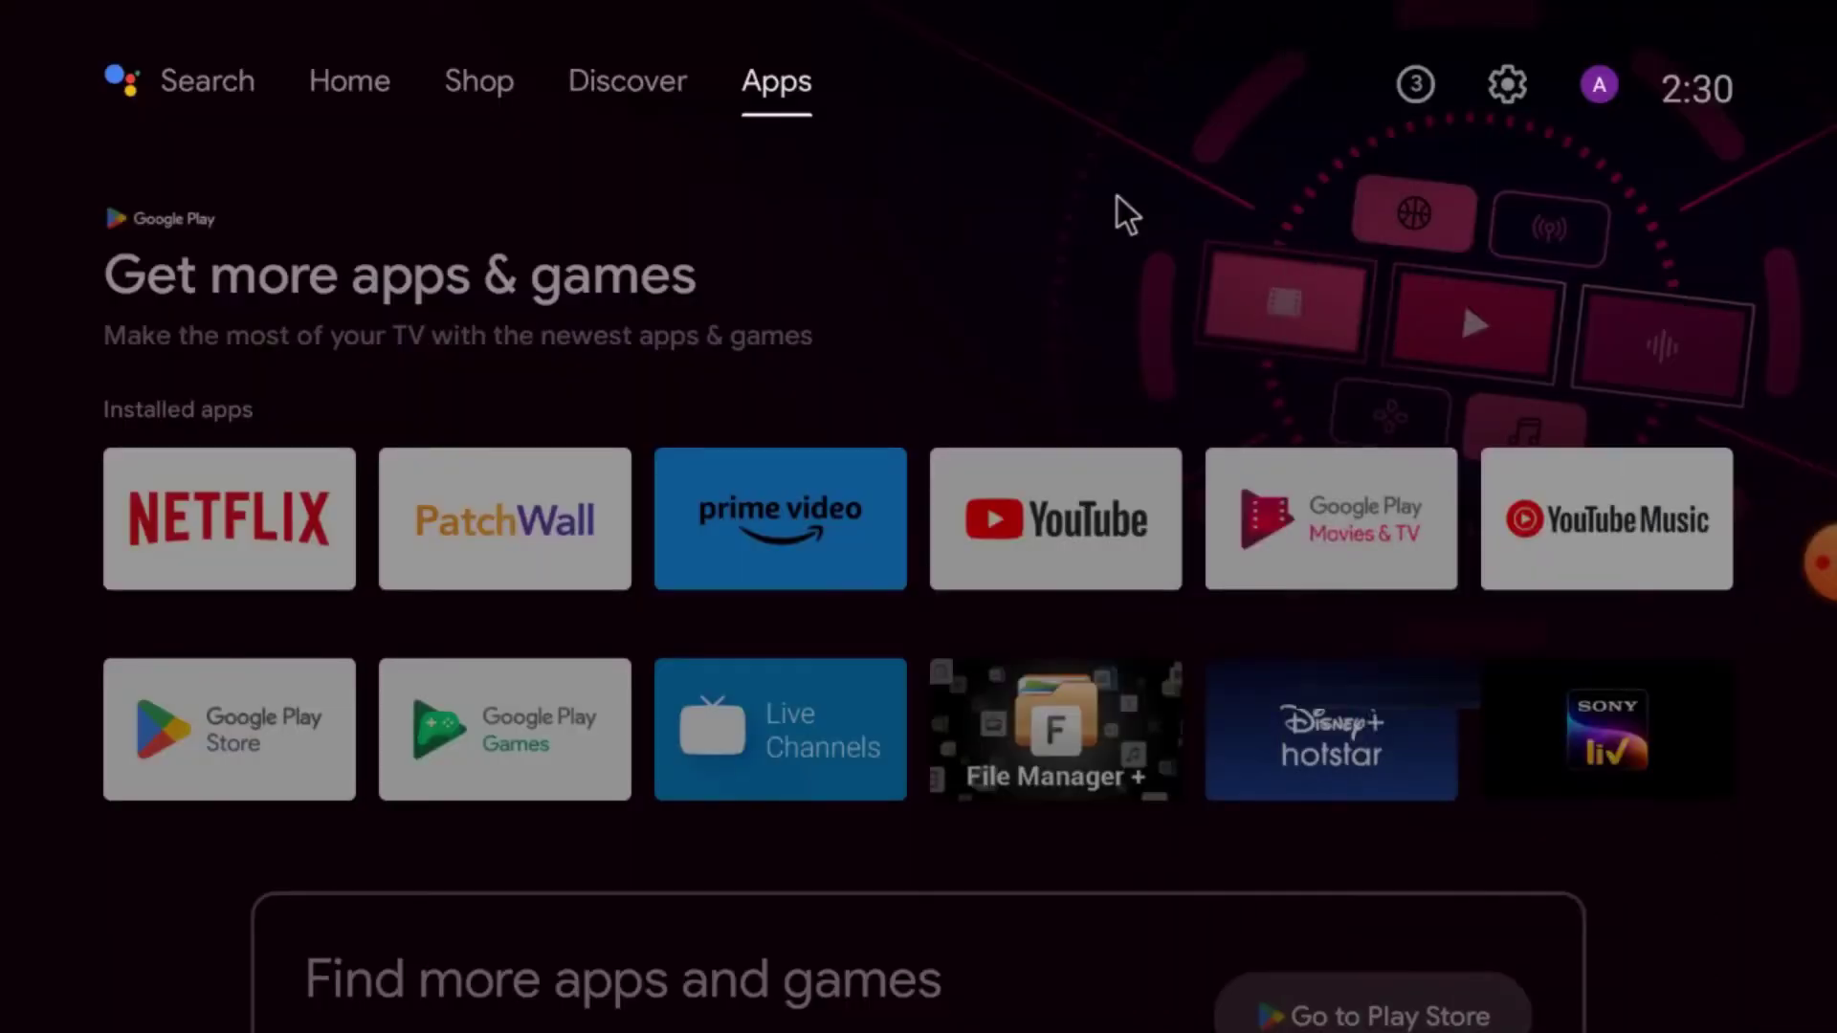
- Grant iCSee the Camera, Location, Microphone and Storage permissions in the TV's app settings
left_click(1502, 82)
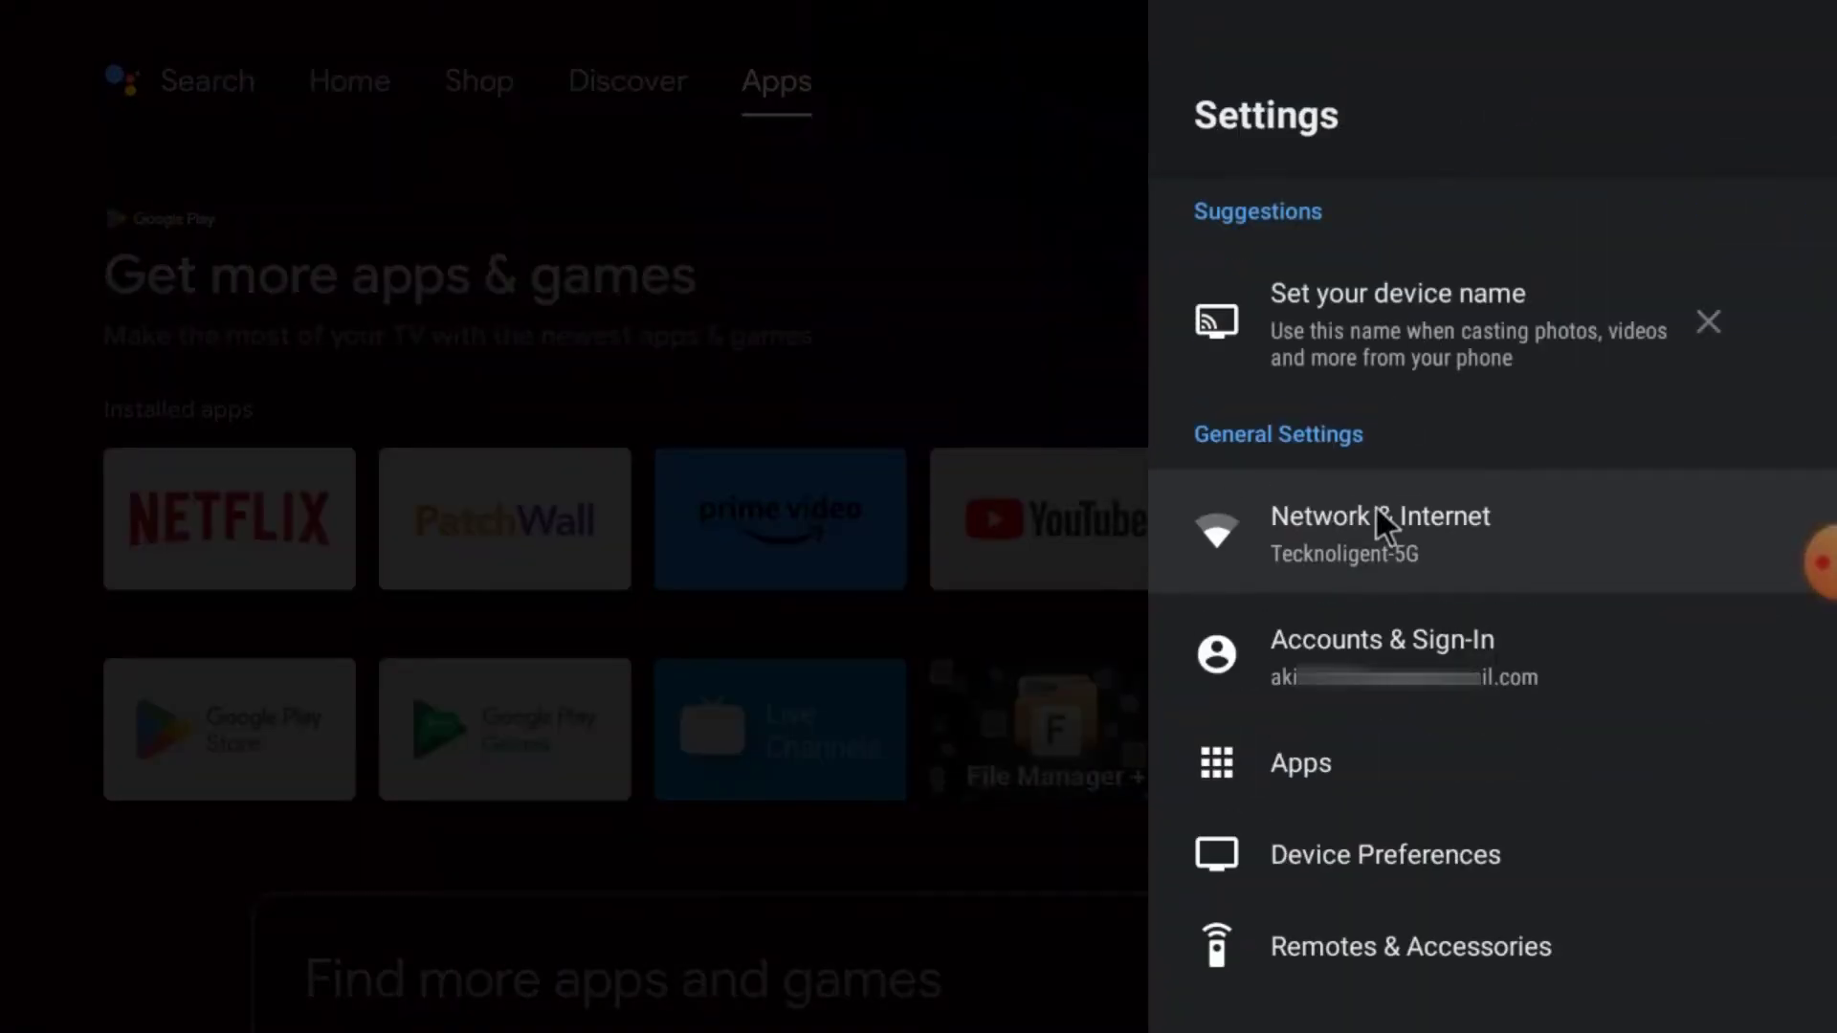
left_click(1312, 764)
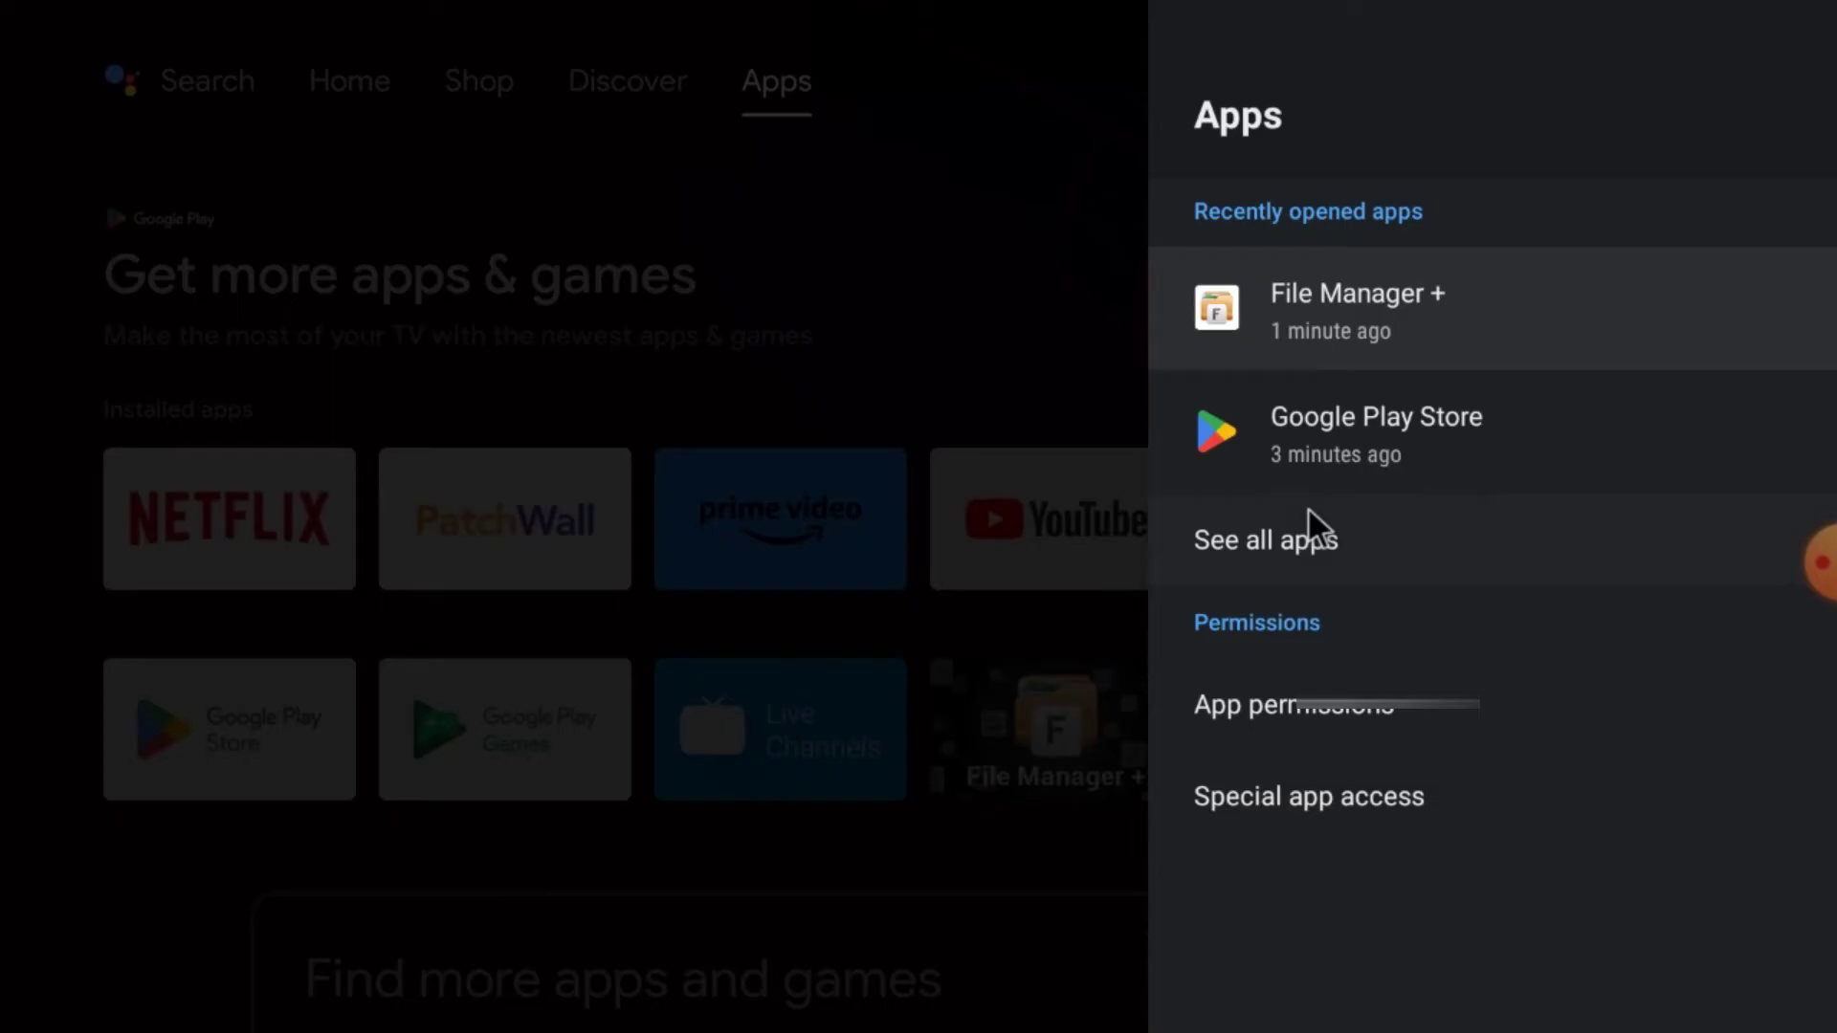
left_click(1303, 534)
scroll(1305, 532, "down", 7)
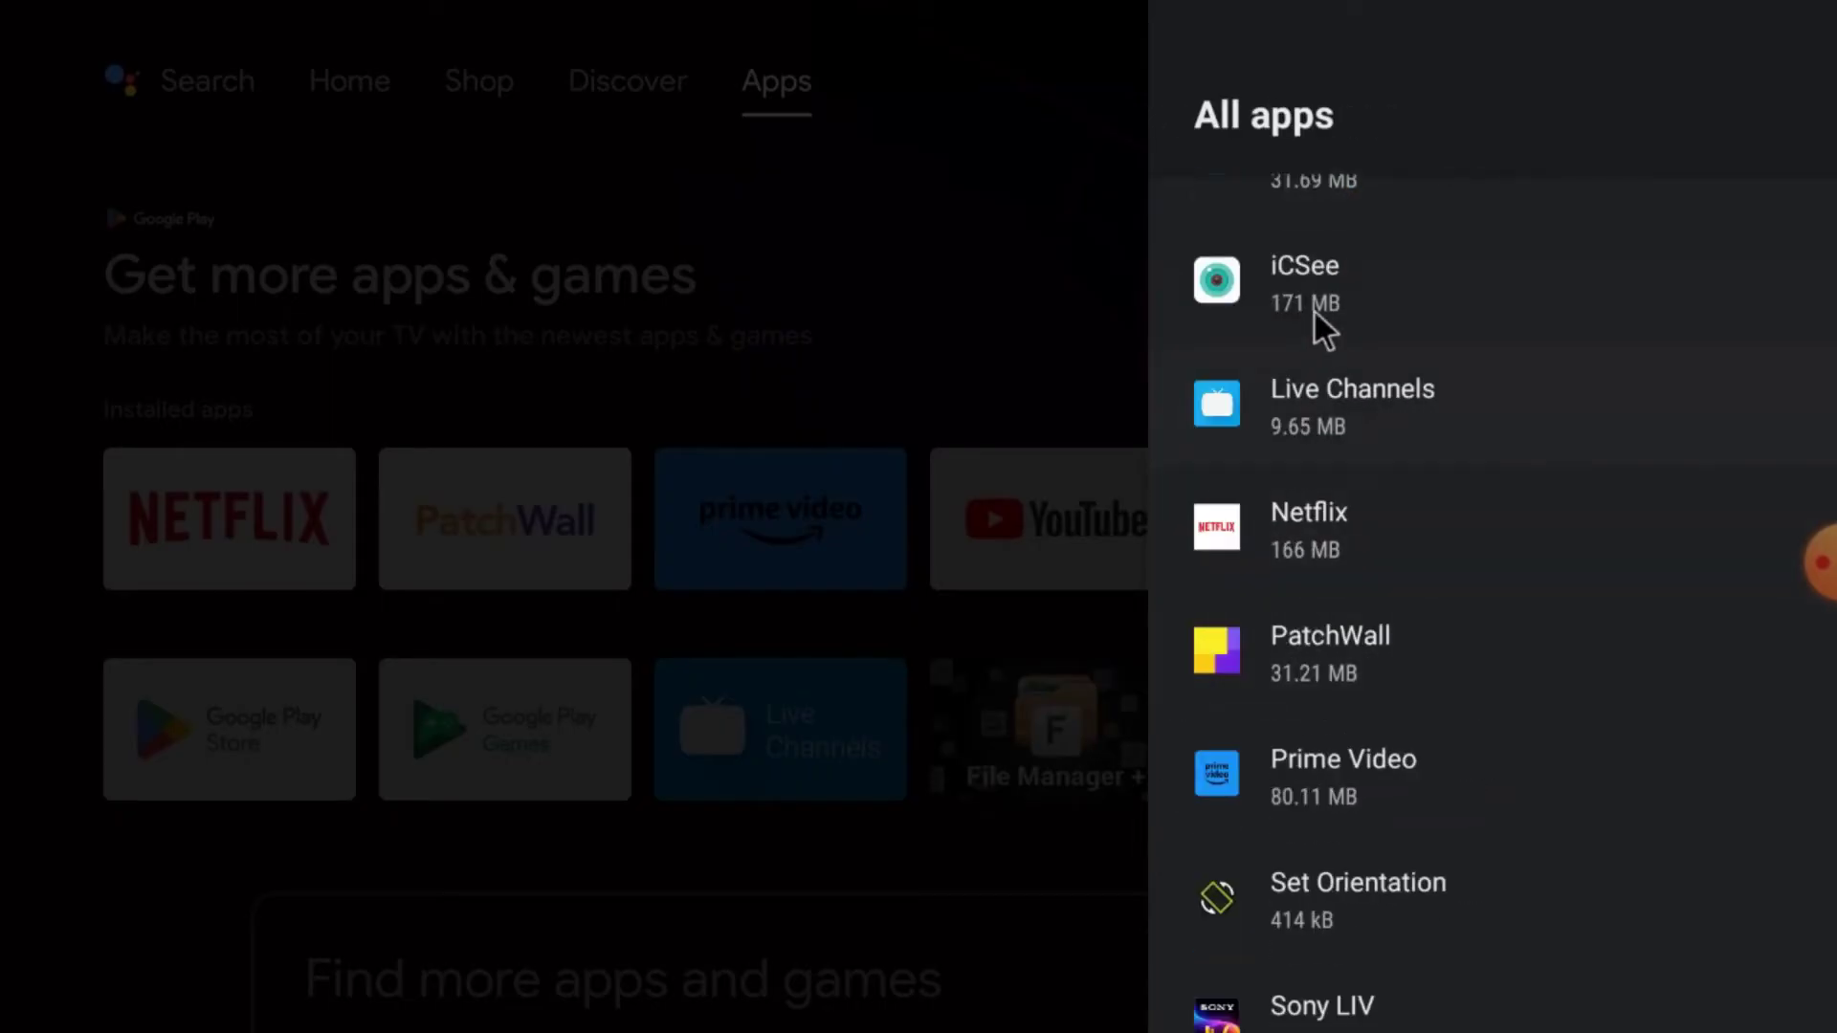
left_click(1321, 280)
scroll(1312, 697, "down", 3)
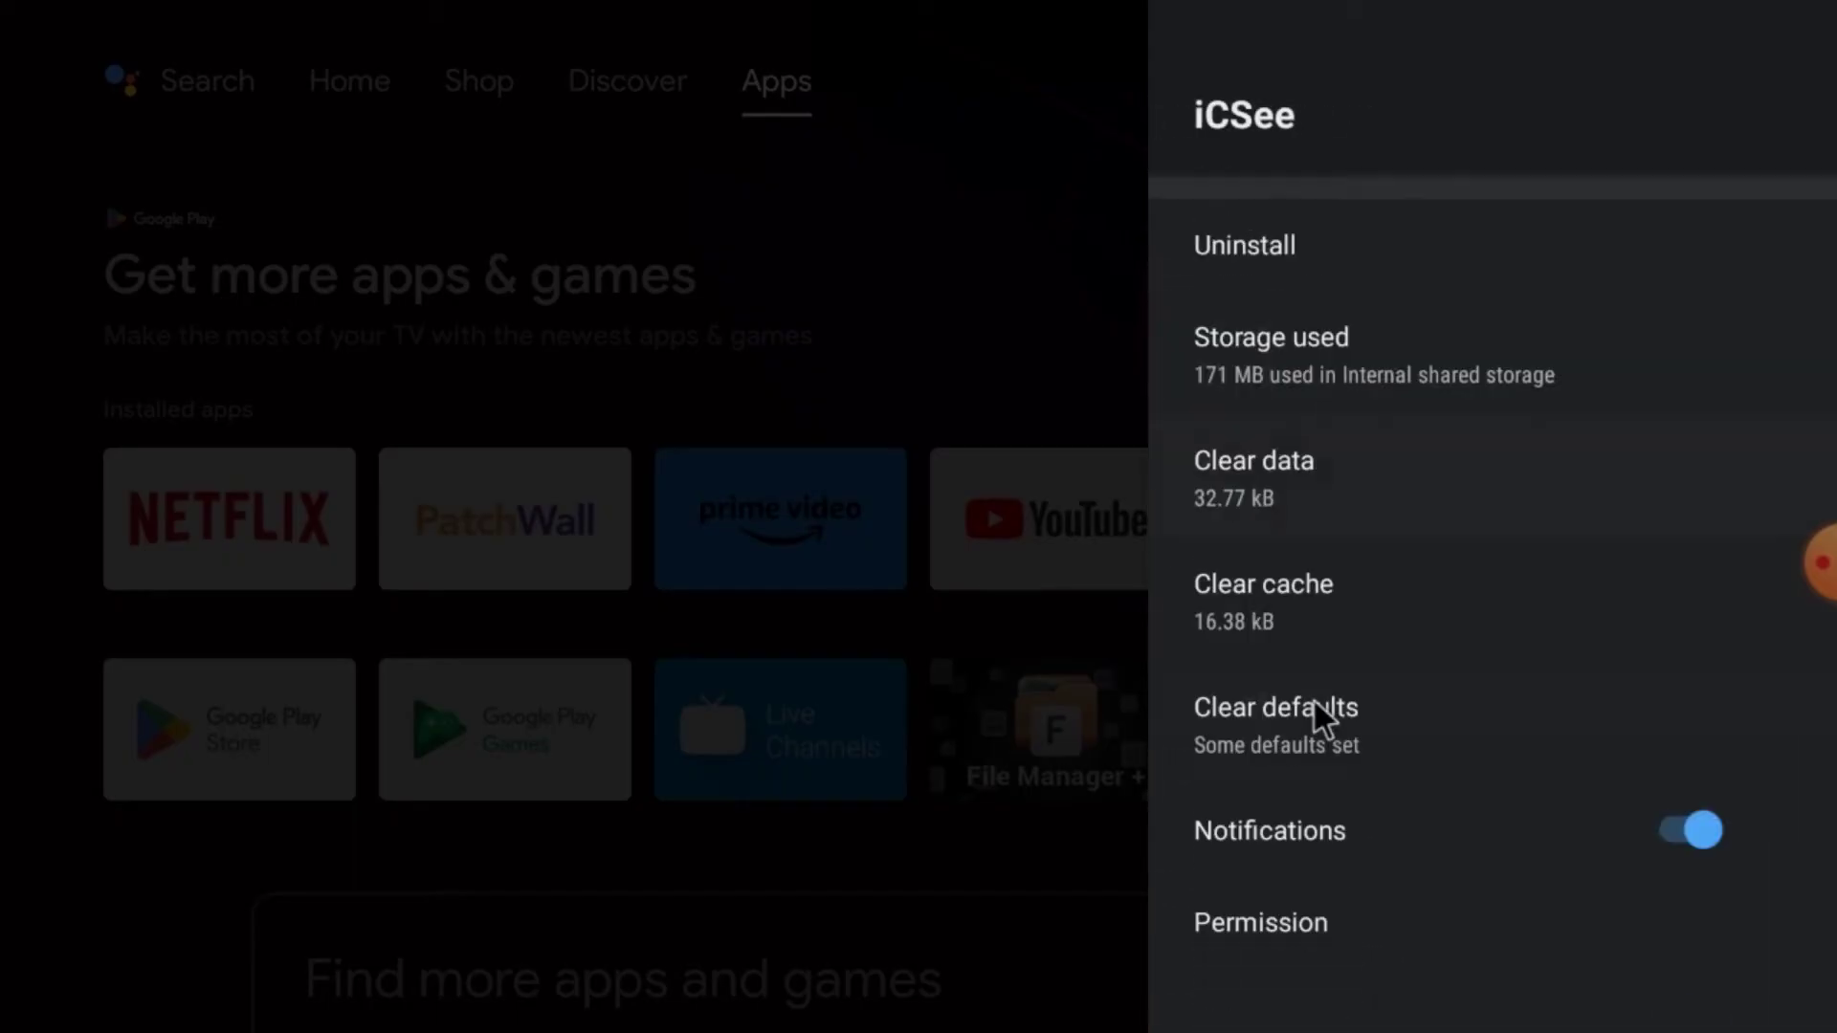
left_click(1298, 921)
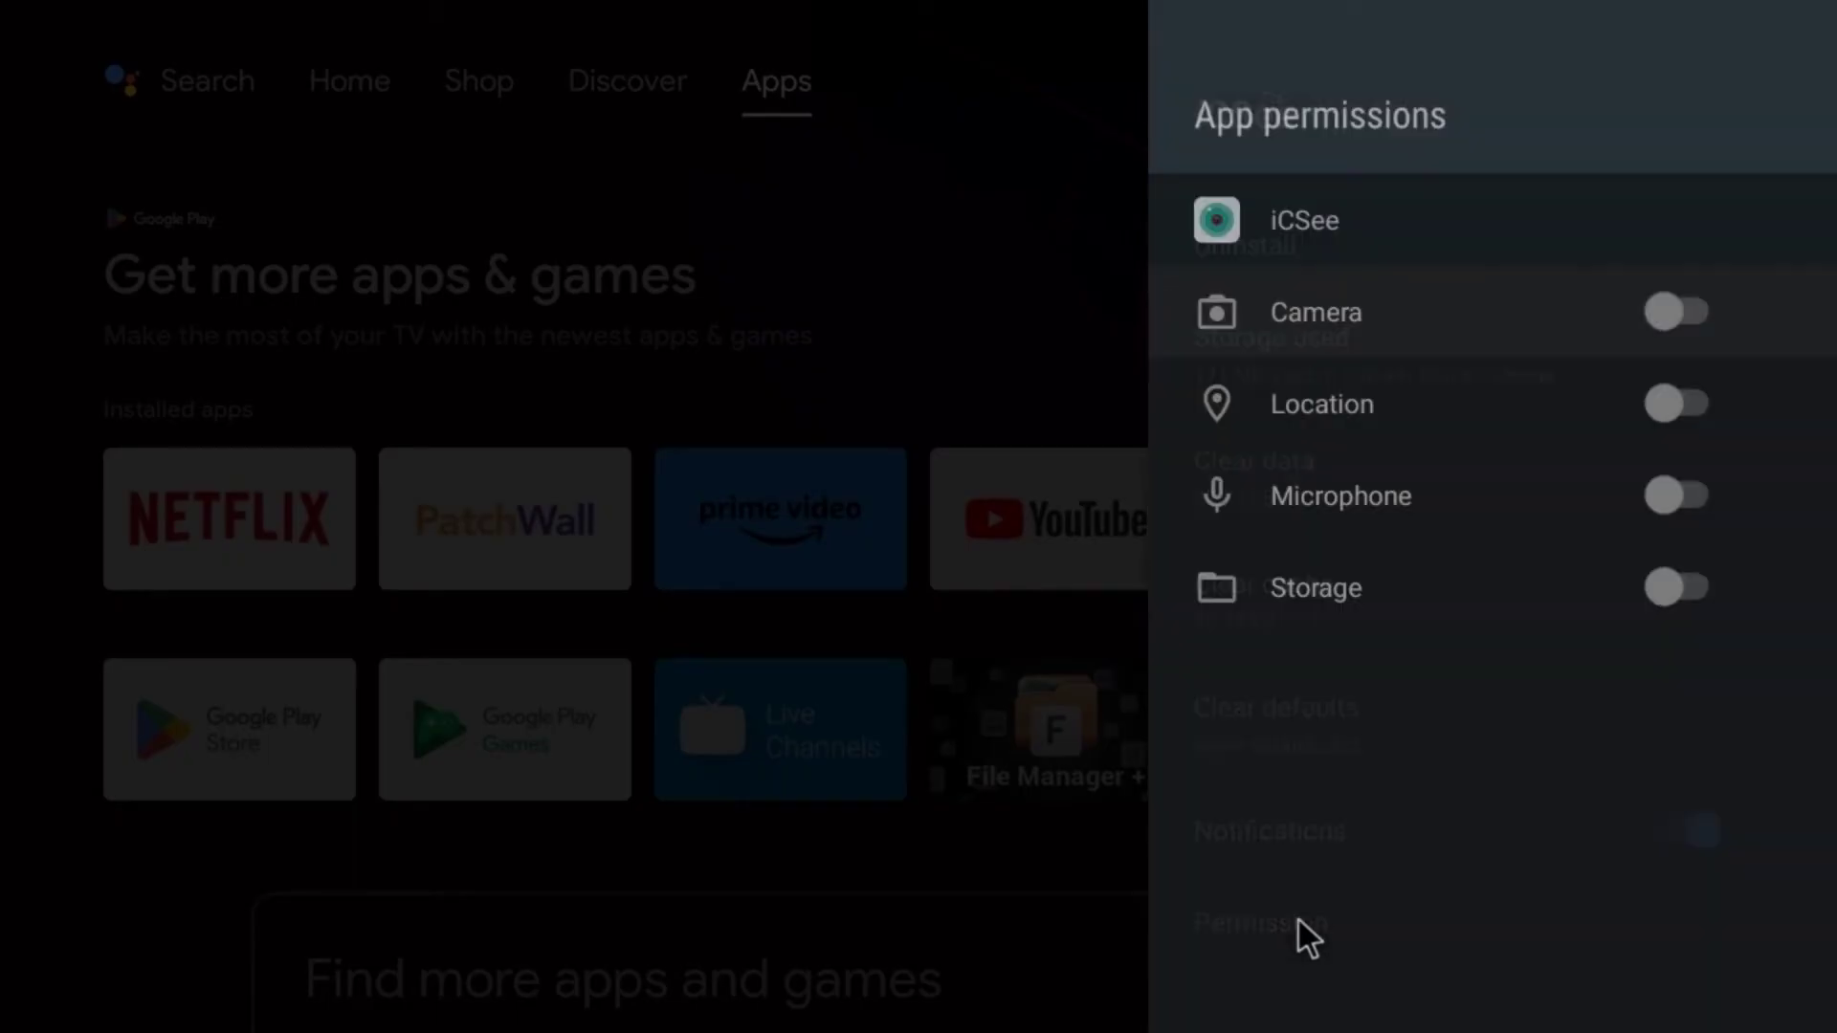
left_click(1699, 302)
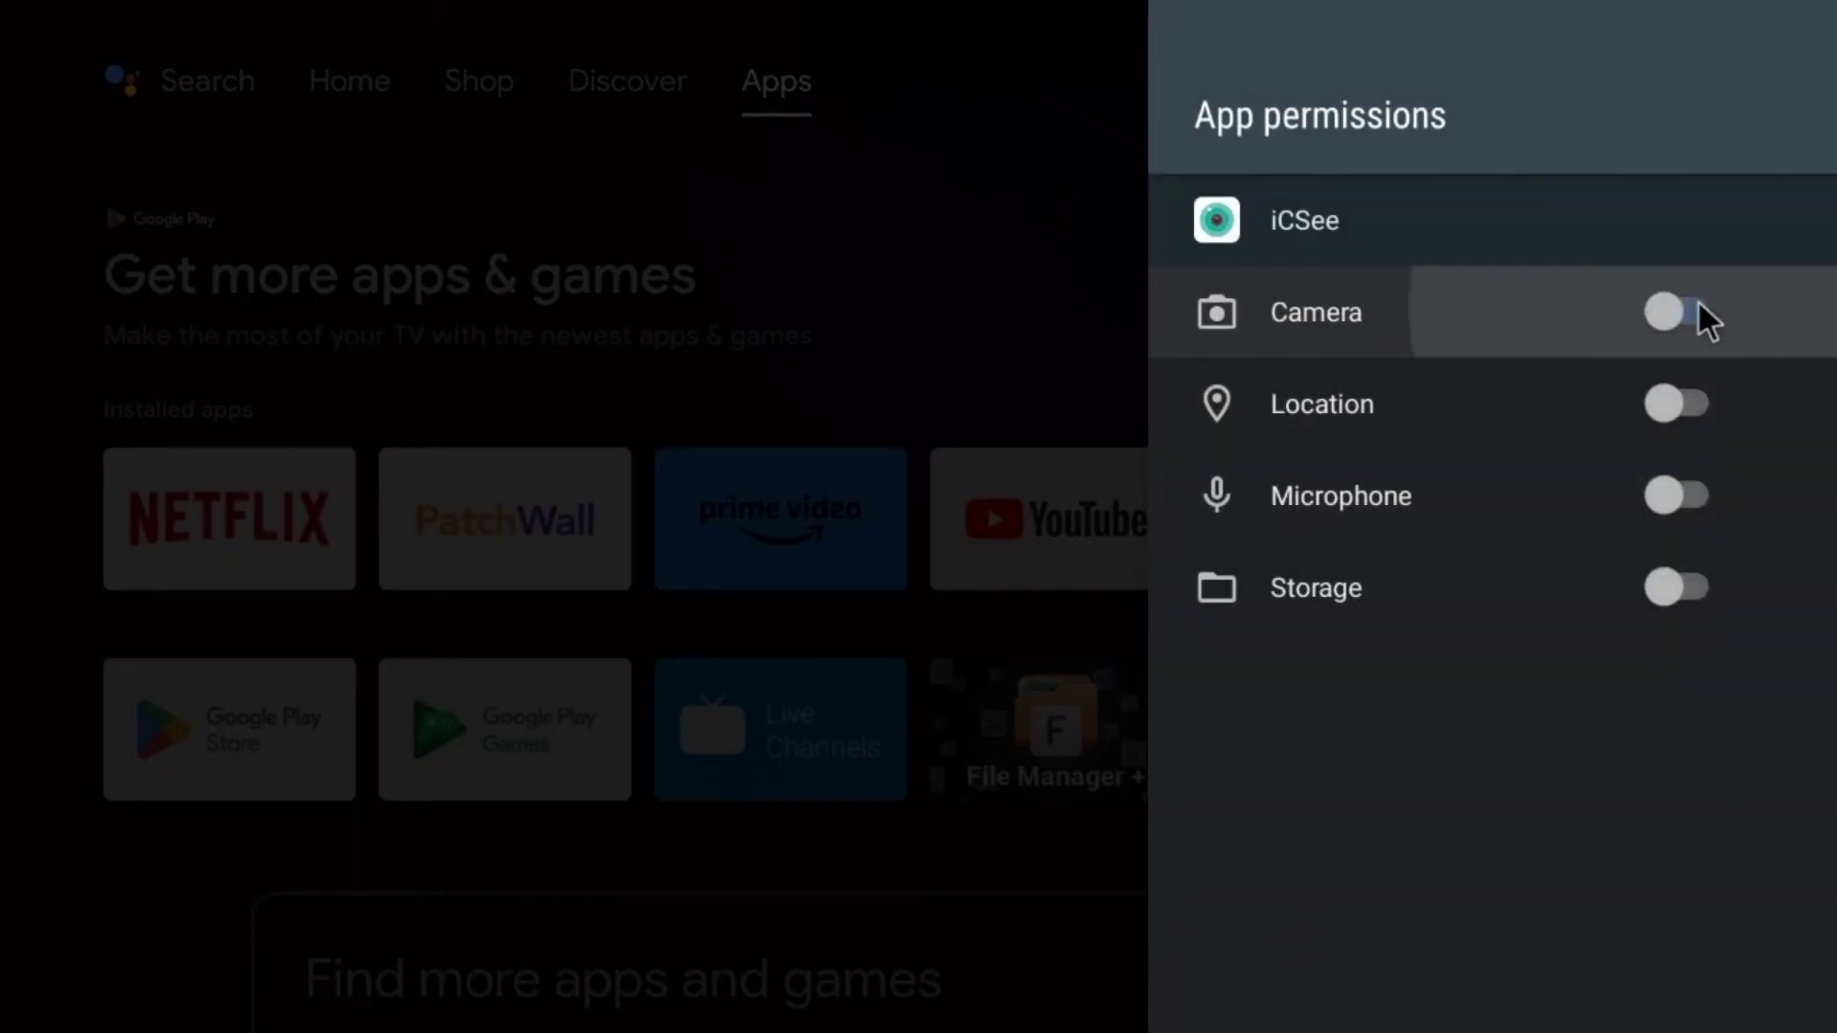
left_click(1695, 392)
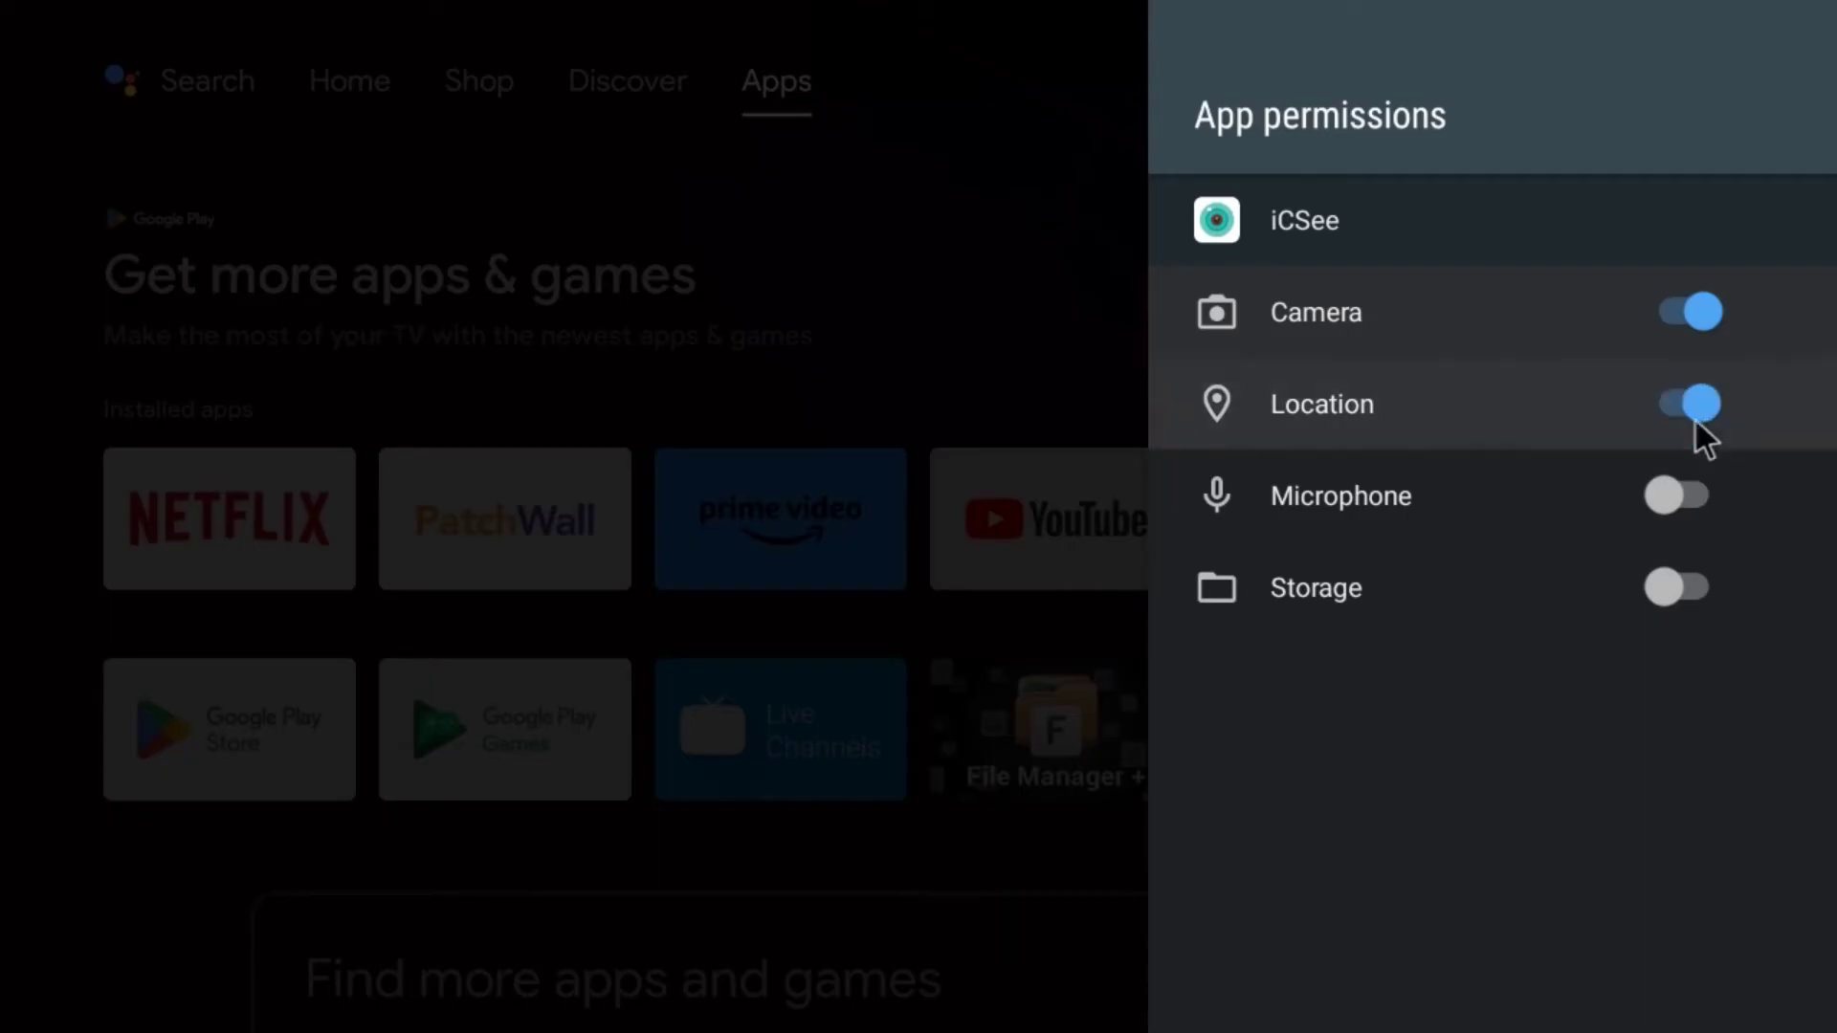
left_click(1691, 500)
left_click(1694, 588)
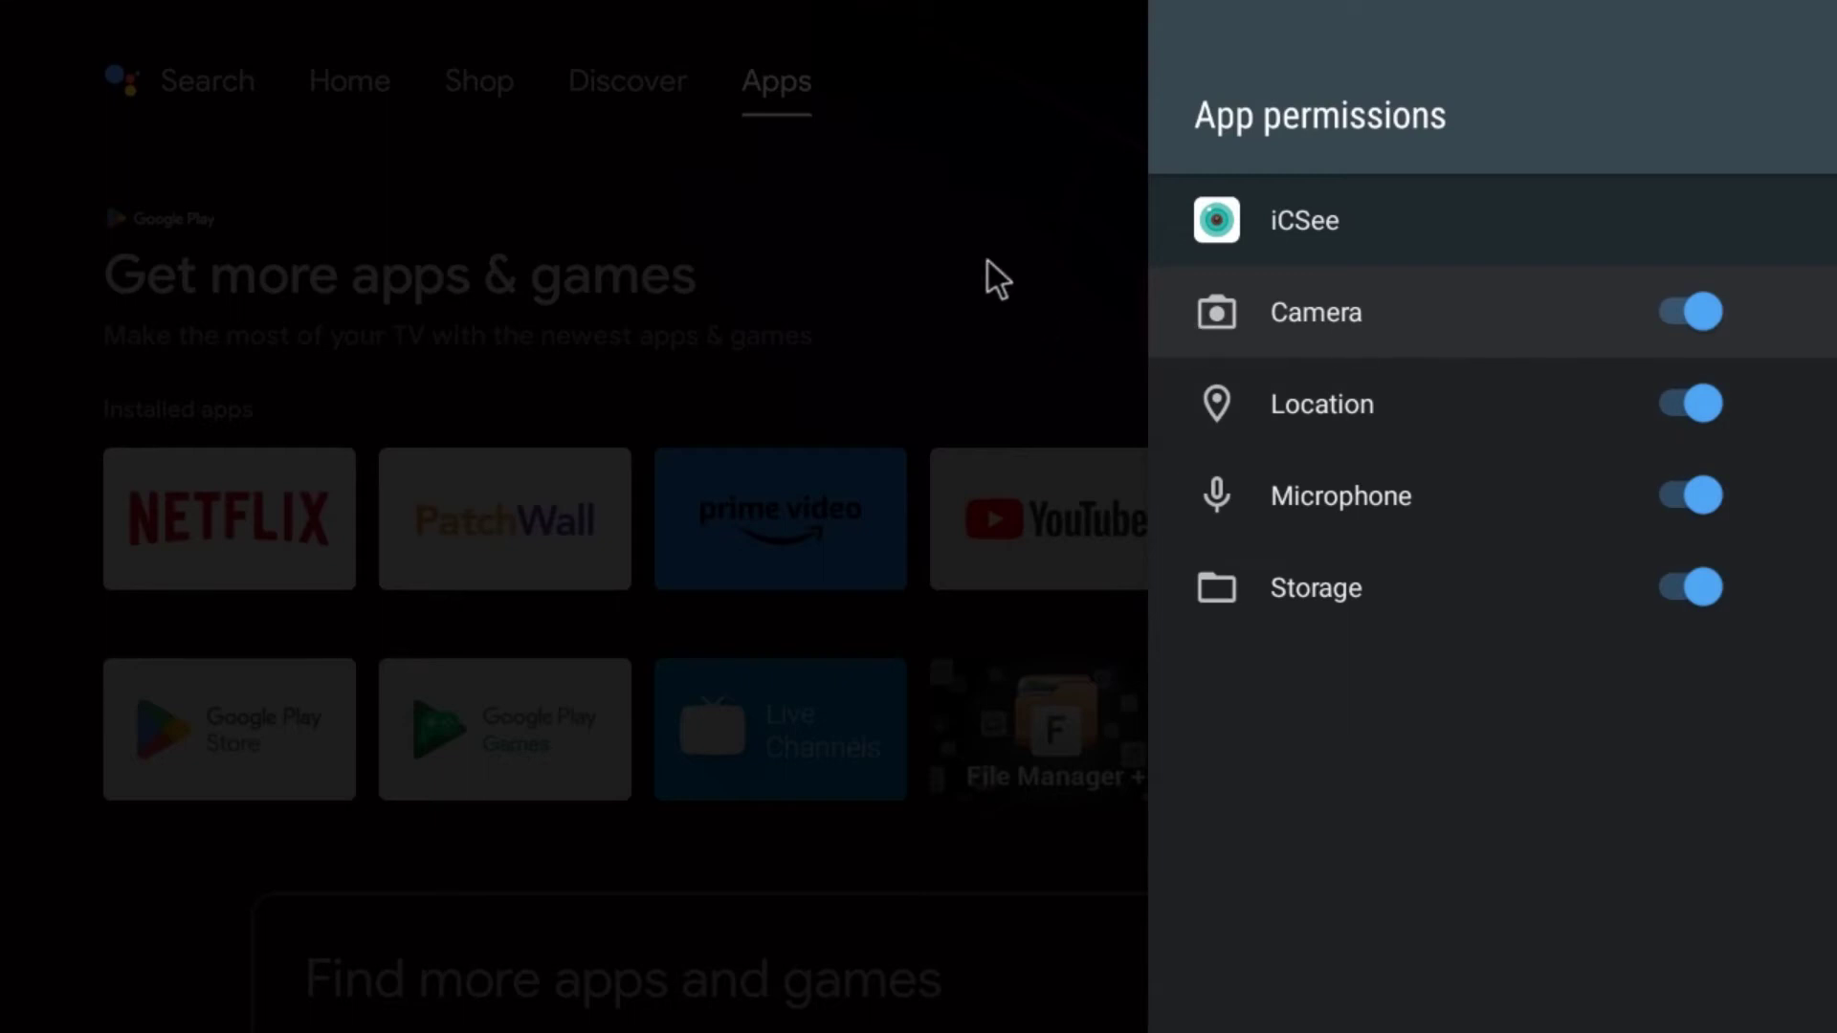
key("Escape")
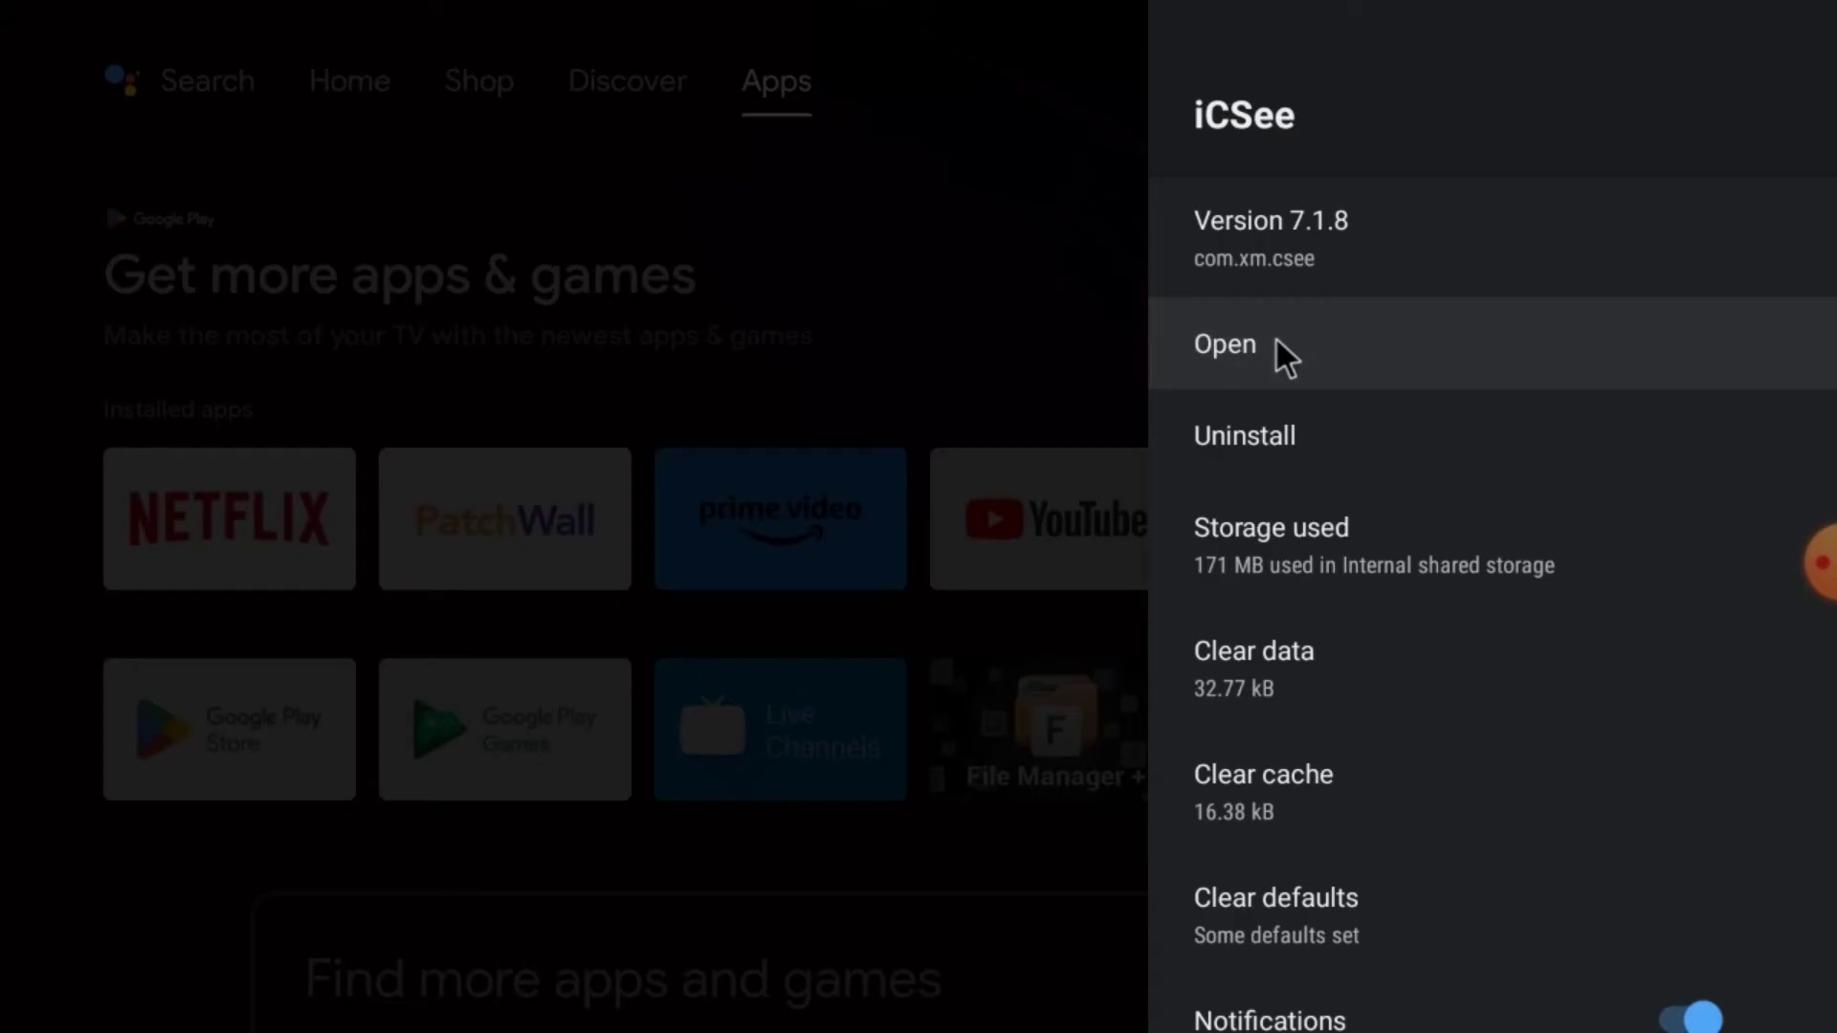
- Open iCSee from its app settings and proceed to its login form, leaving the account fields empty
left_click(1277, 336)
left_click(1199, 661)
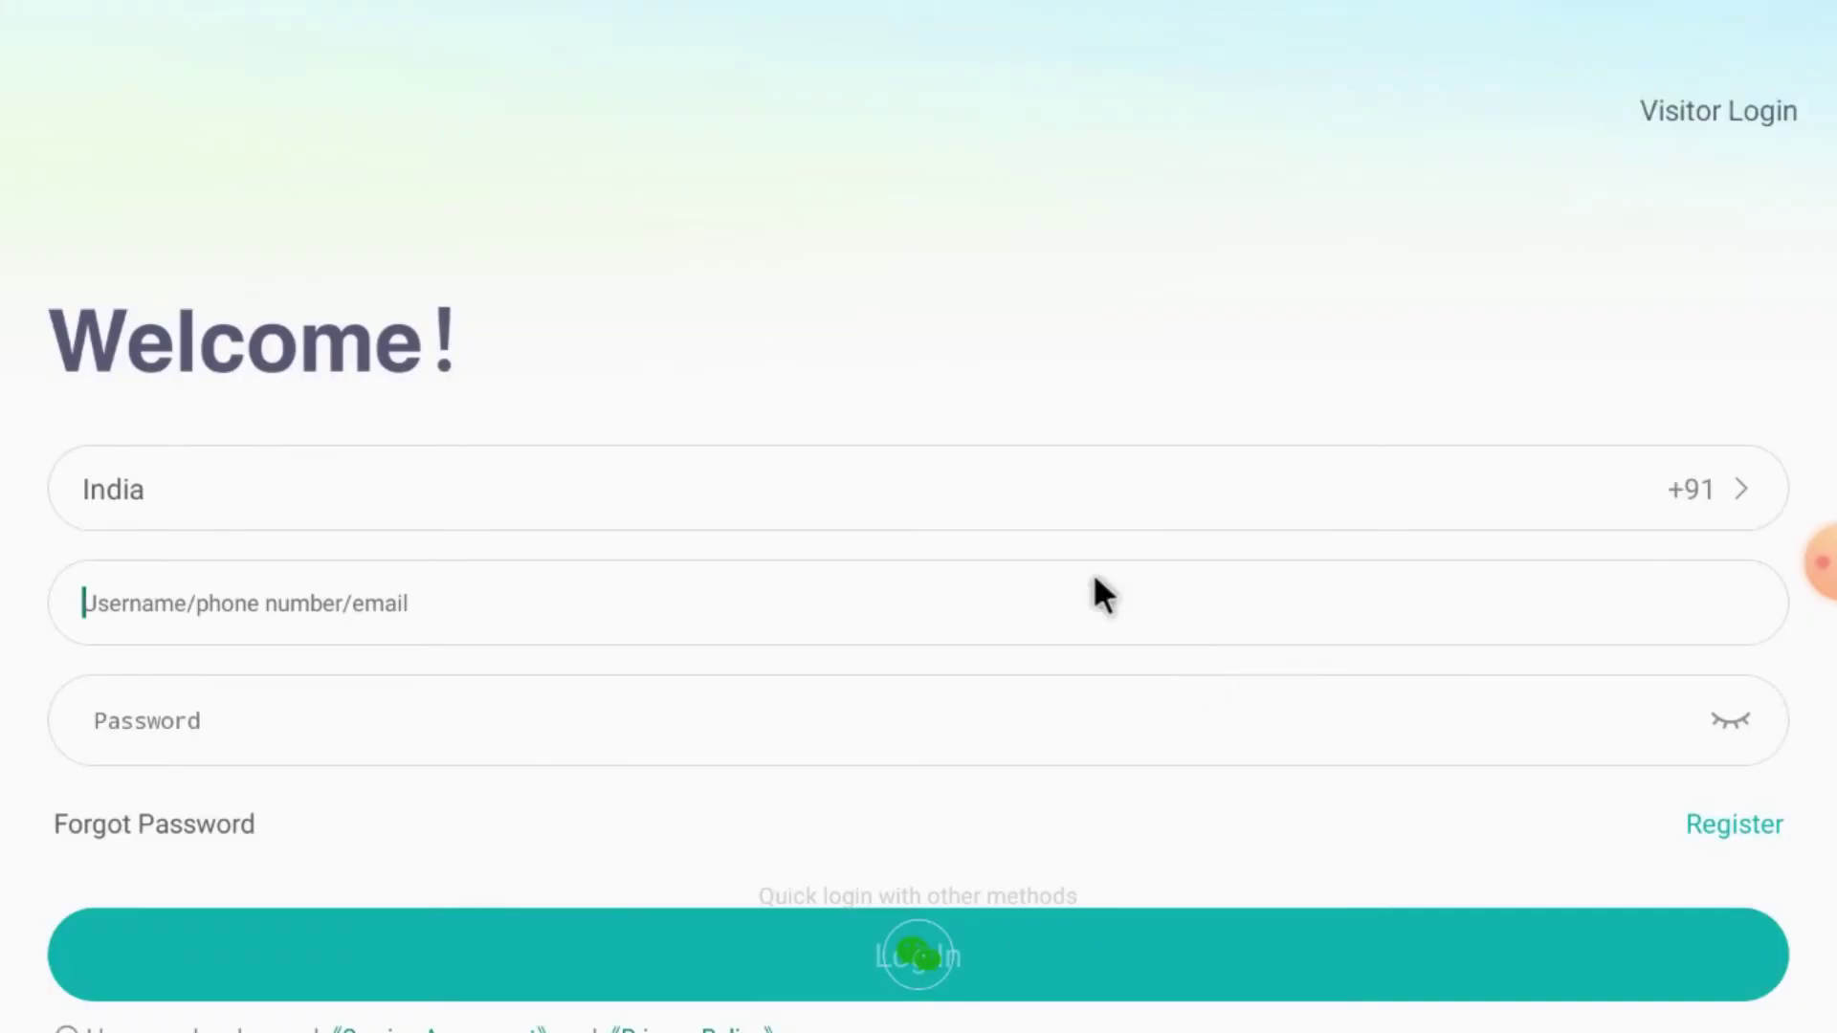
left_click(278, 574)
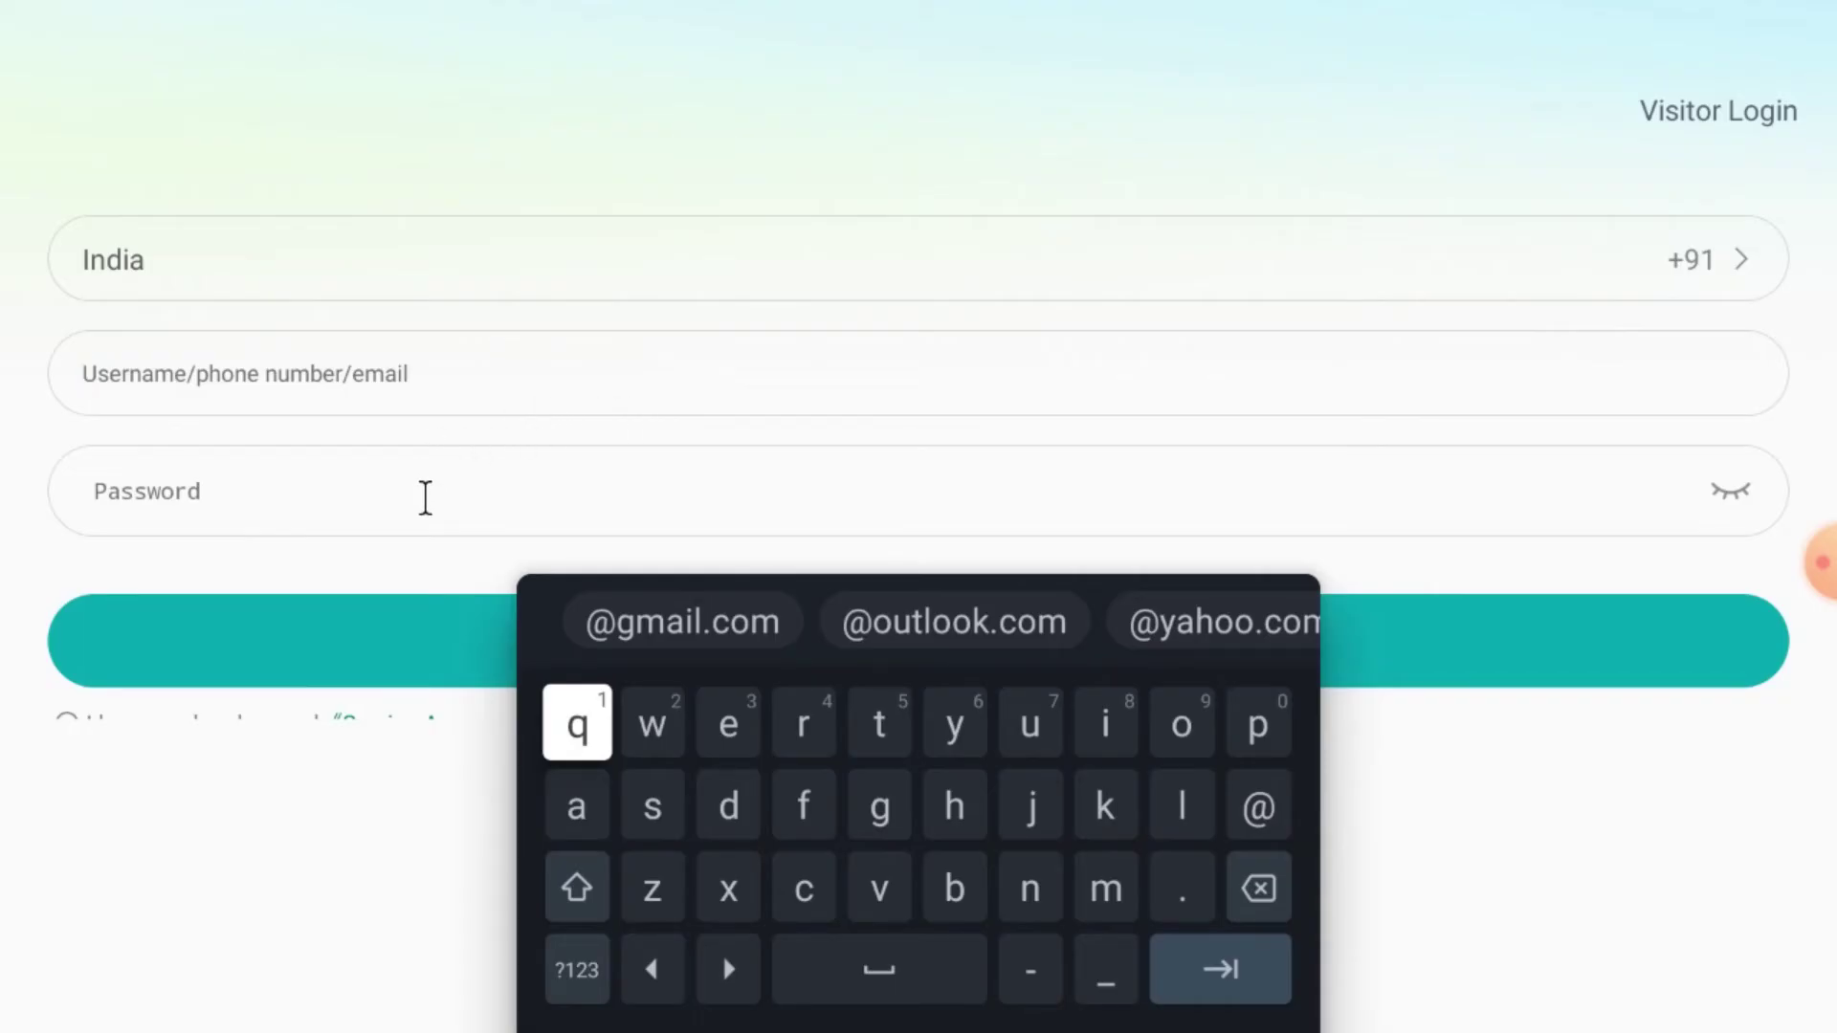
key("Escape")
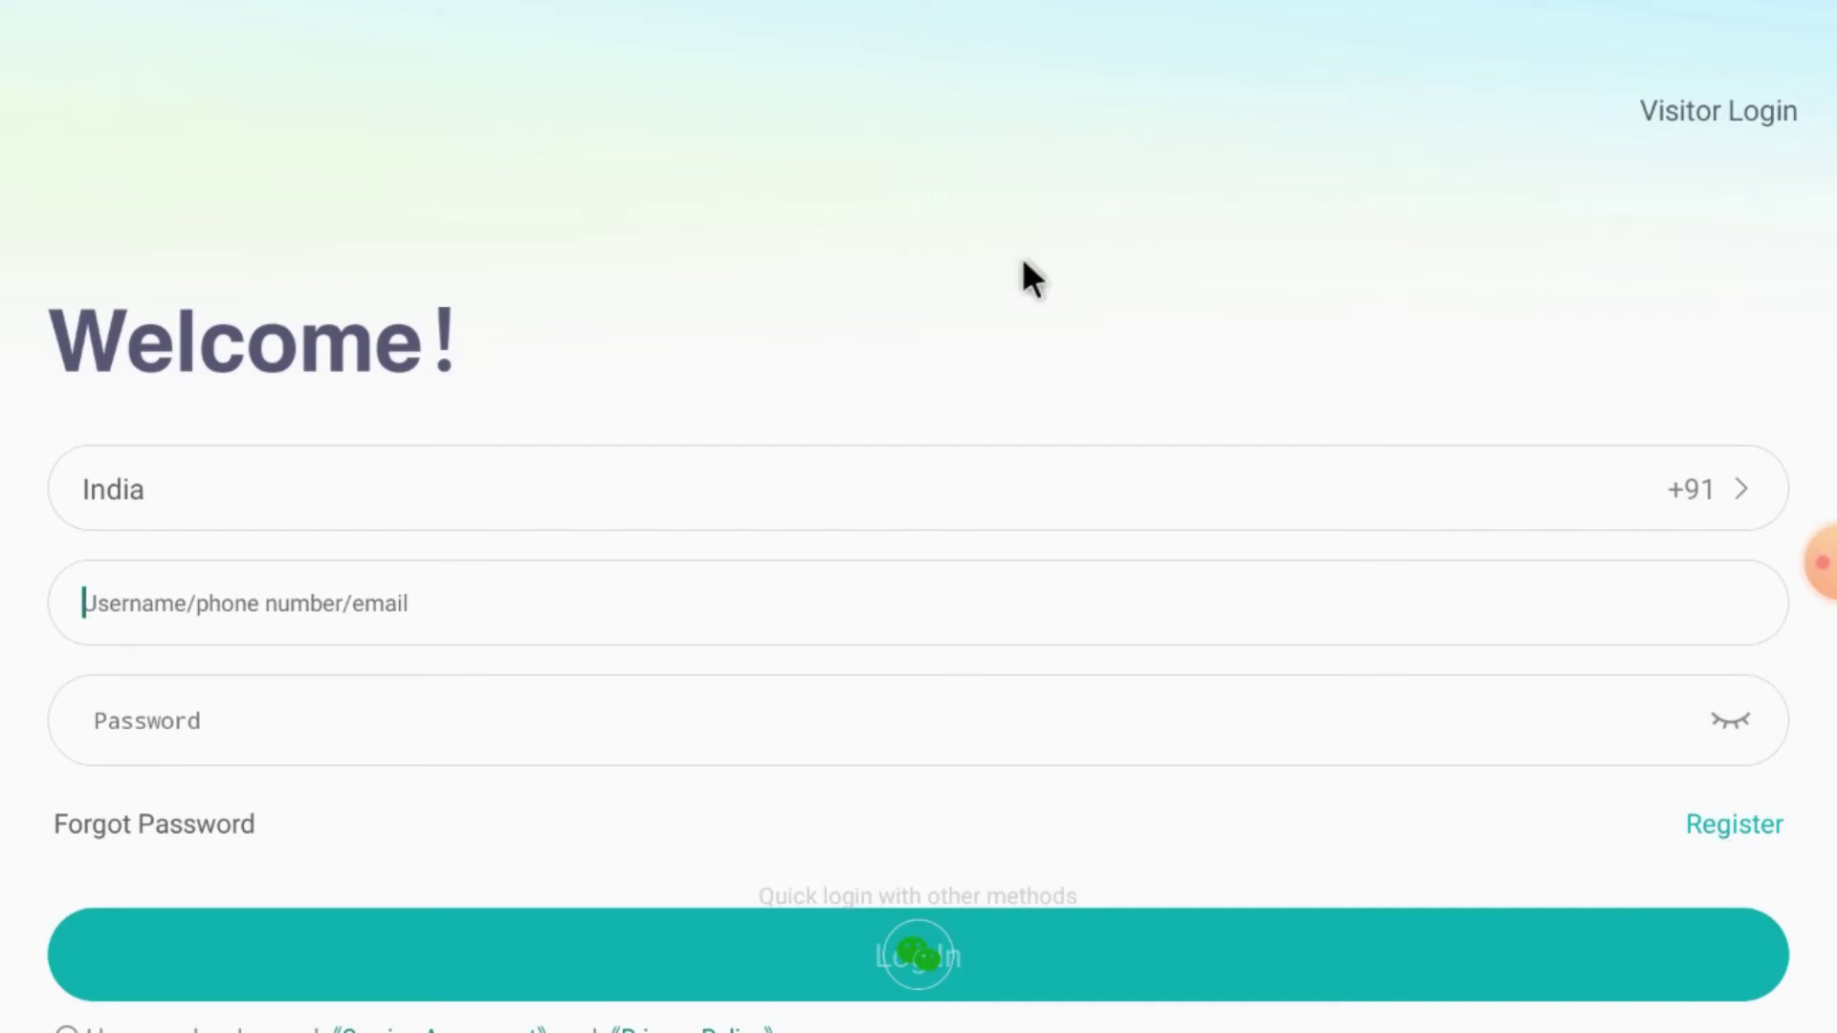
- Enter iCSee through Visitor Login, agree to the Service Agreement and Privacy Policy, and dismiss the intro guide and cloud storage promotion
left_click(1707, 110)
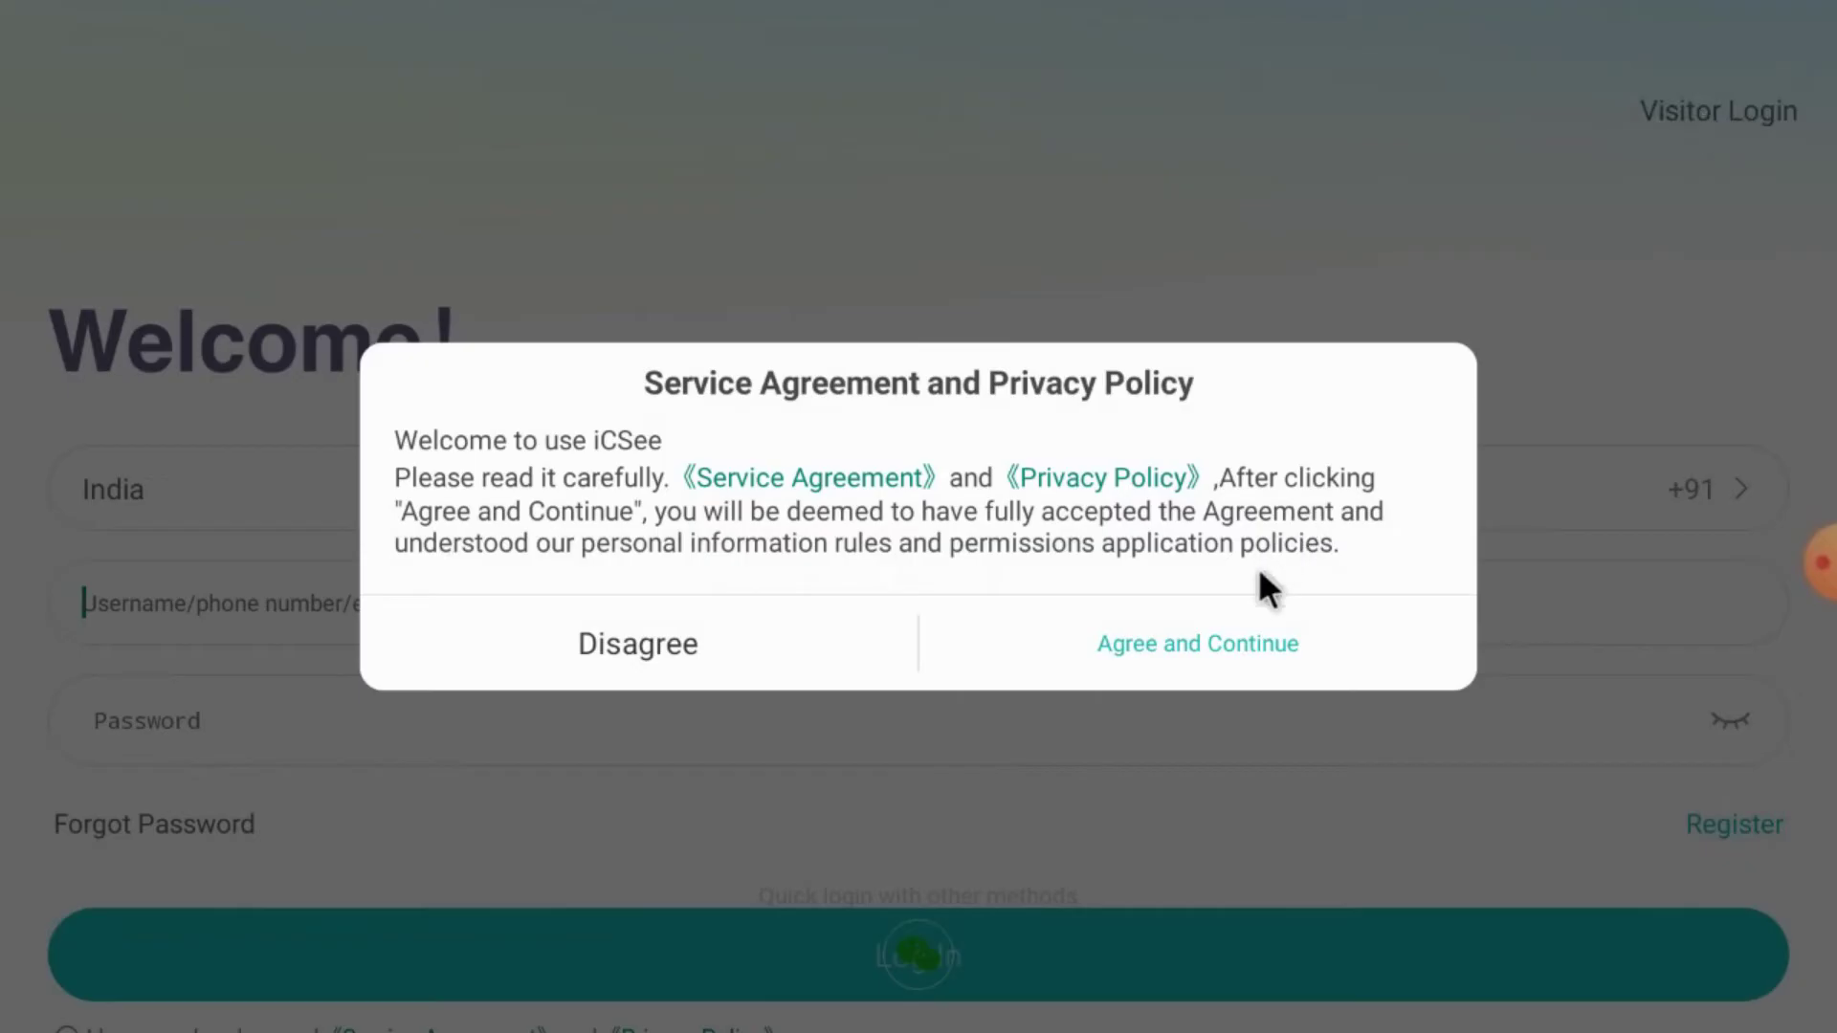
left_click(1230, 633)
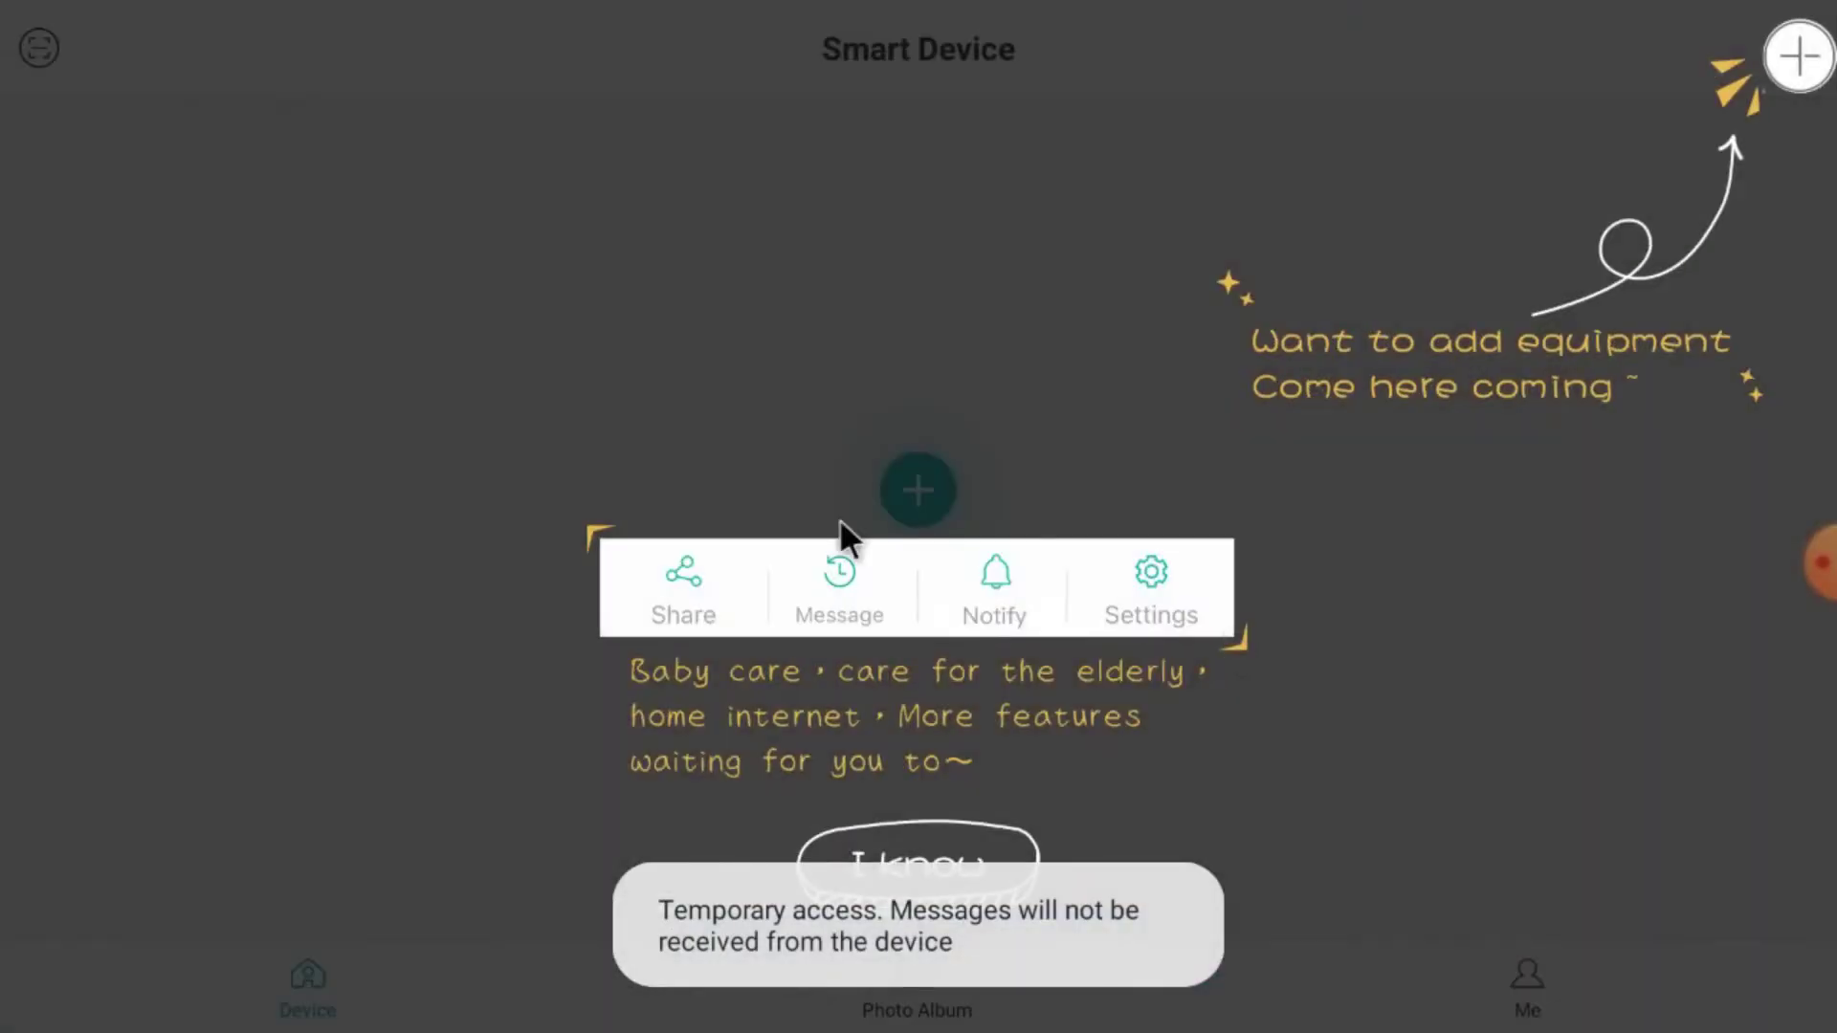
left_click(662, 416)
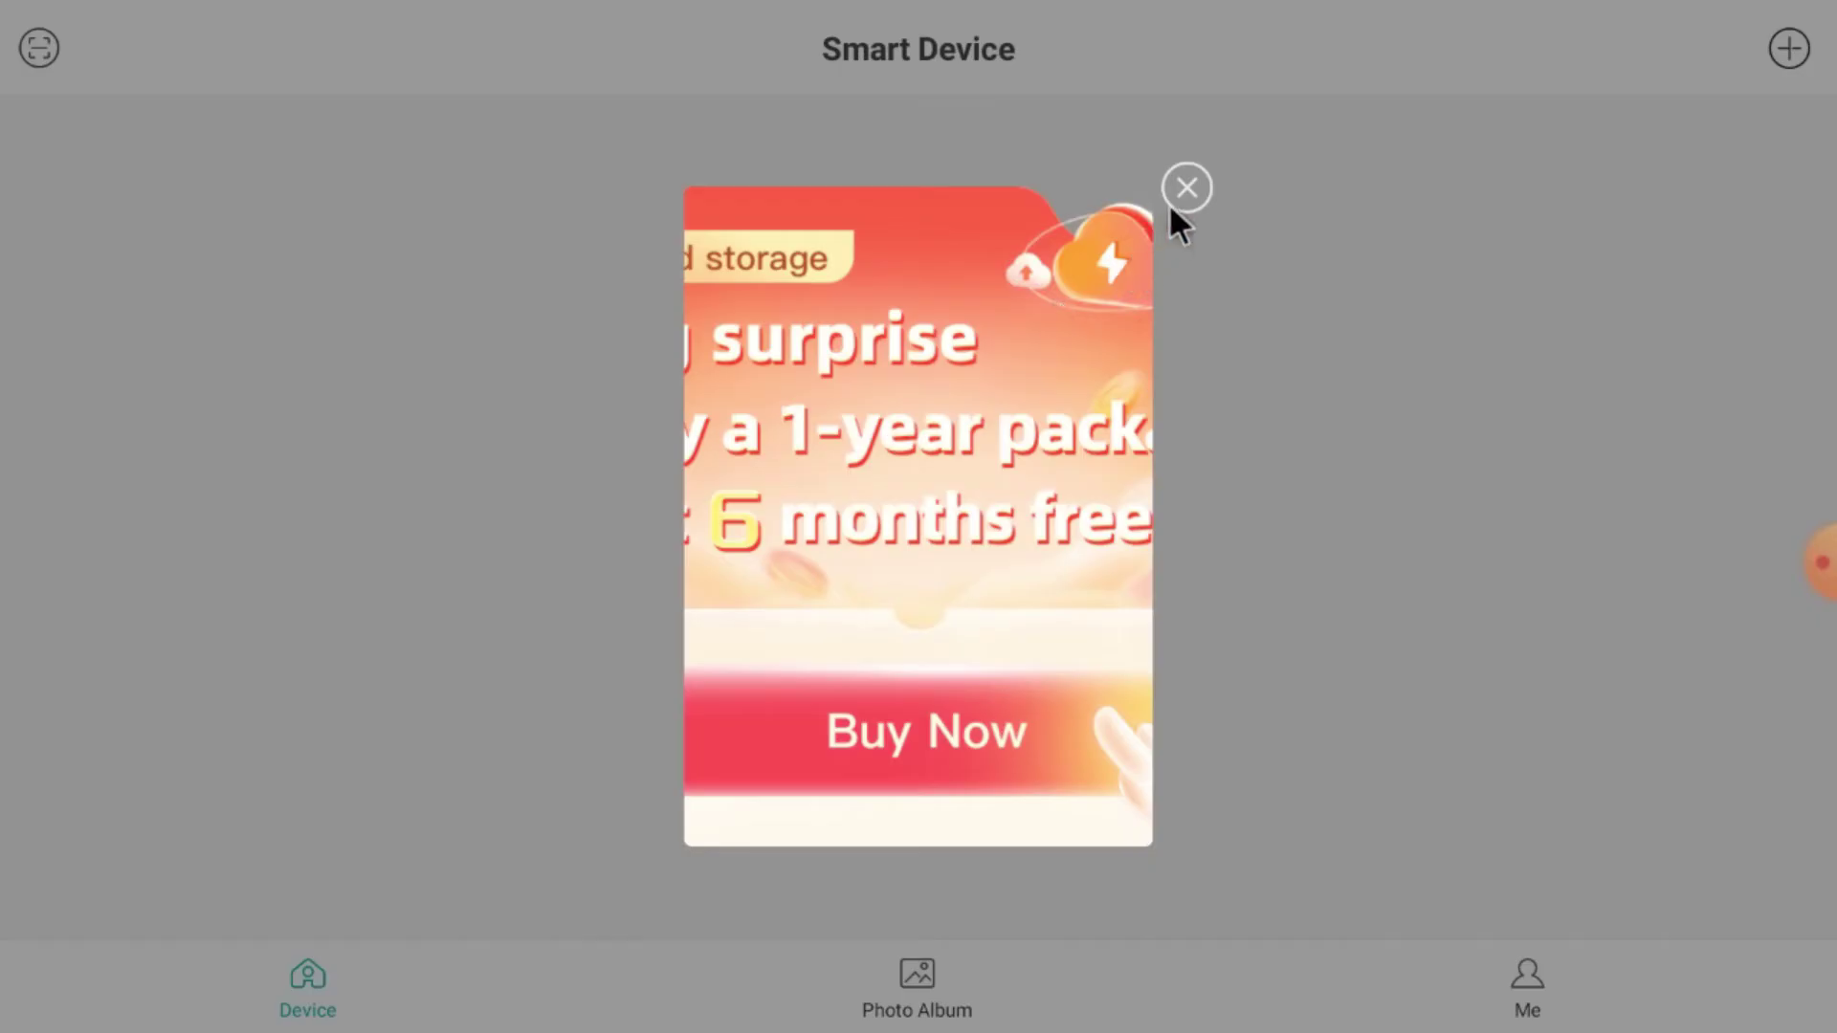
left_click(1186, 183)
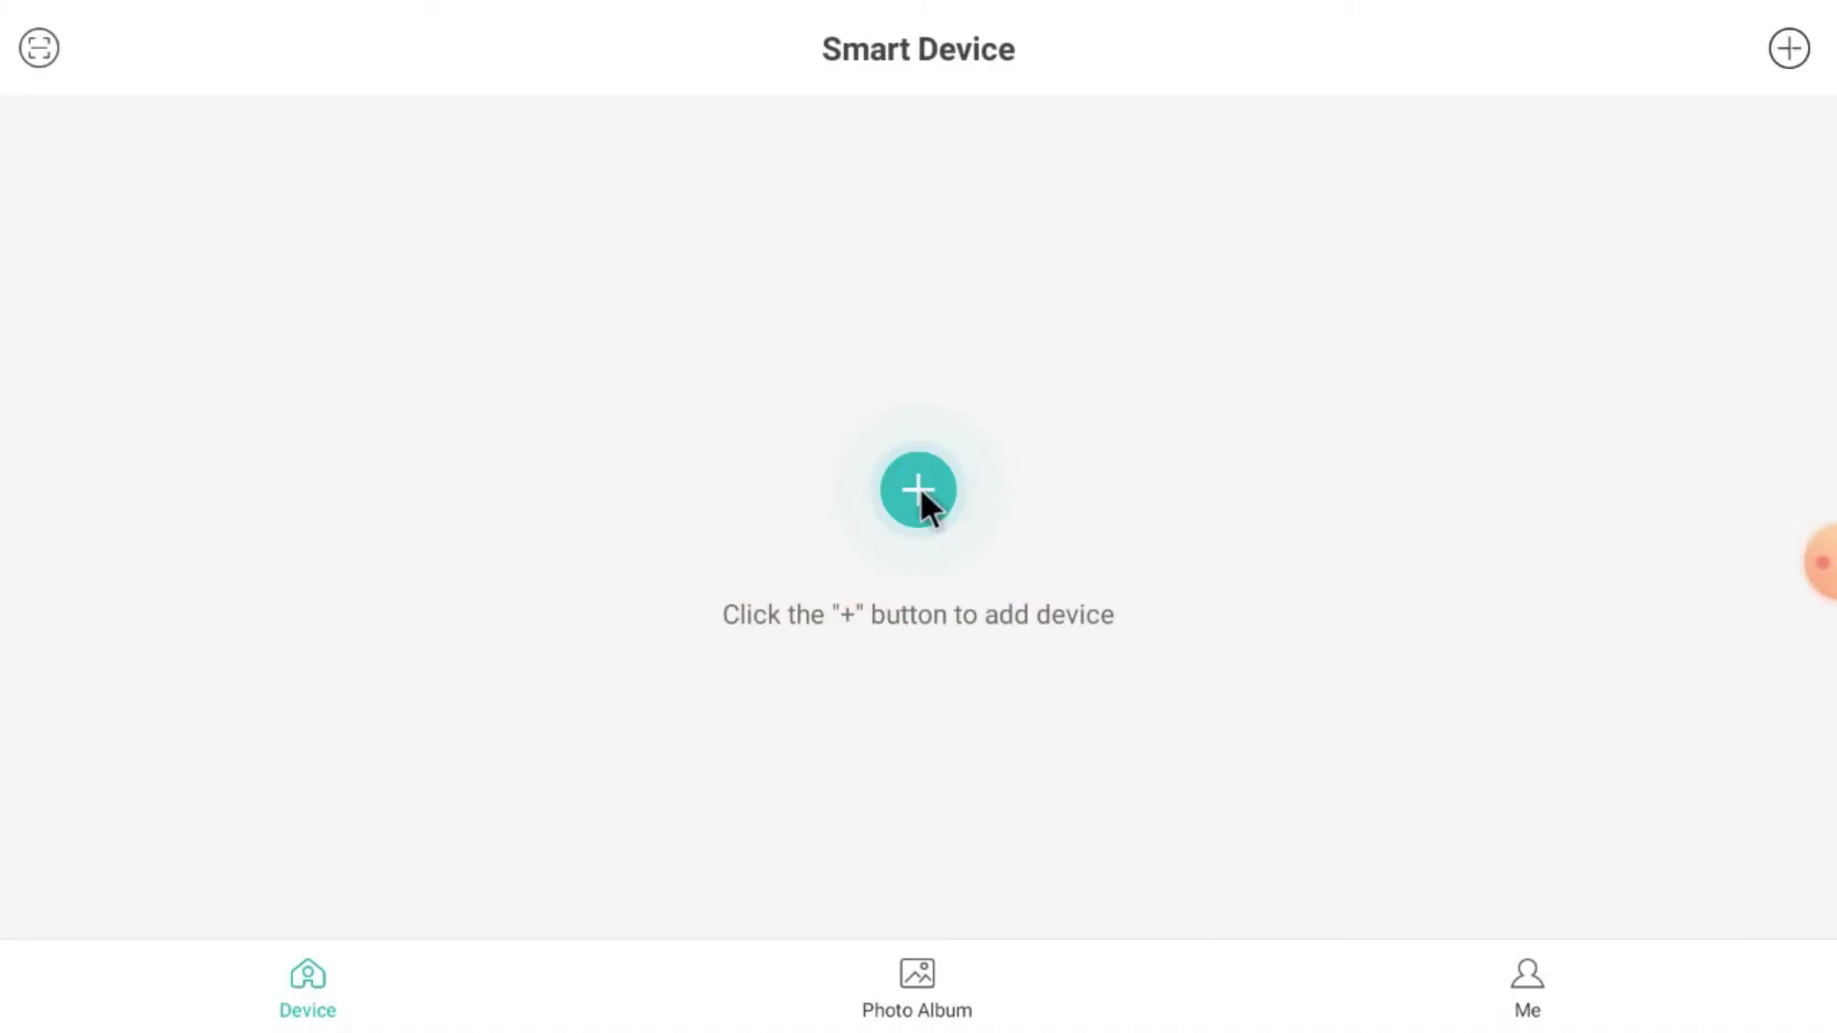
- Open the device types for adding a device, search for a wired camera, and return to the device types
left_click(918, 490)
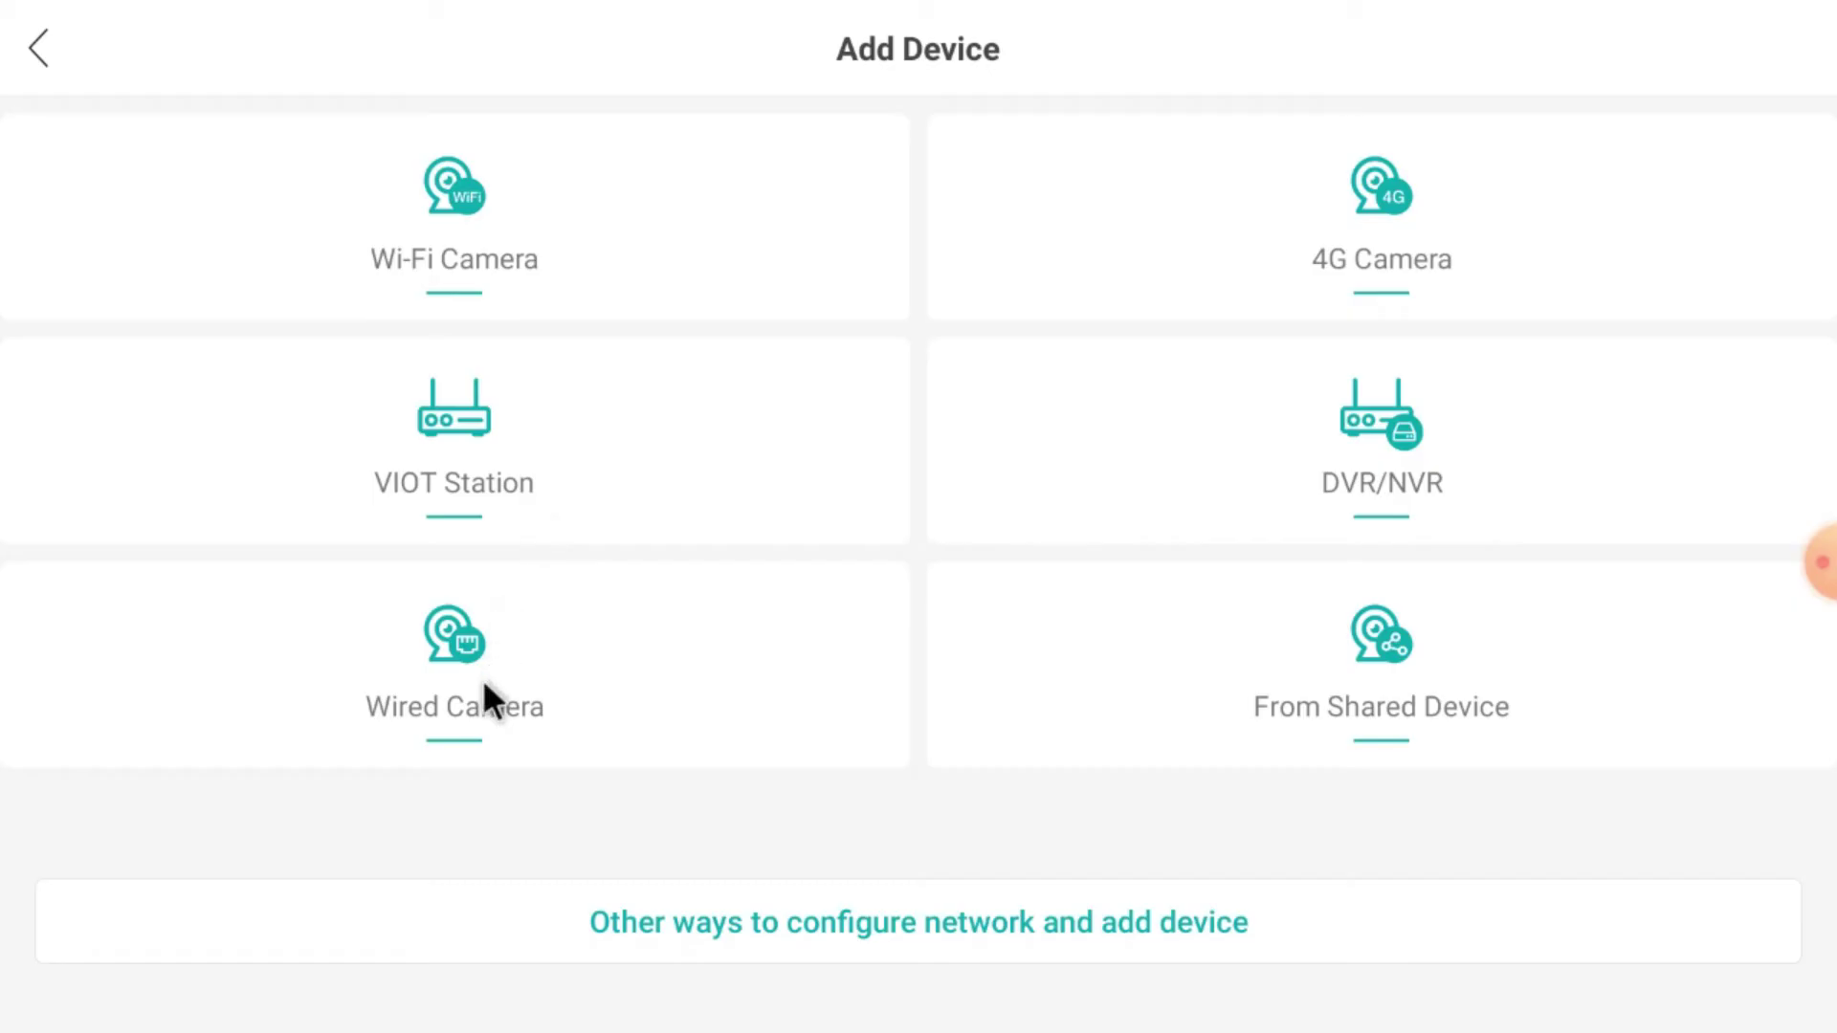
left_click(427, 660)
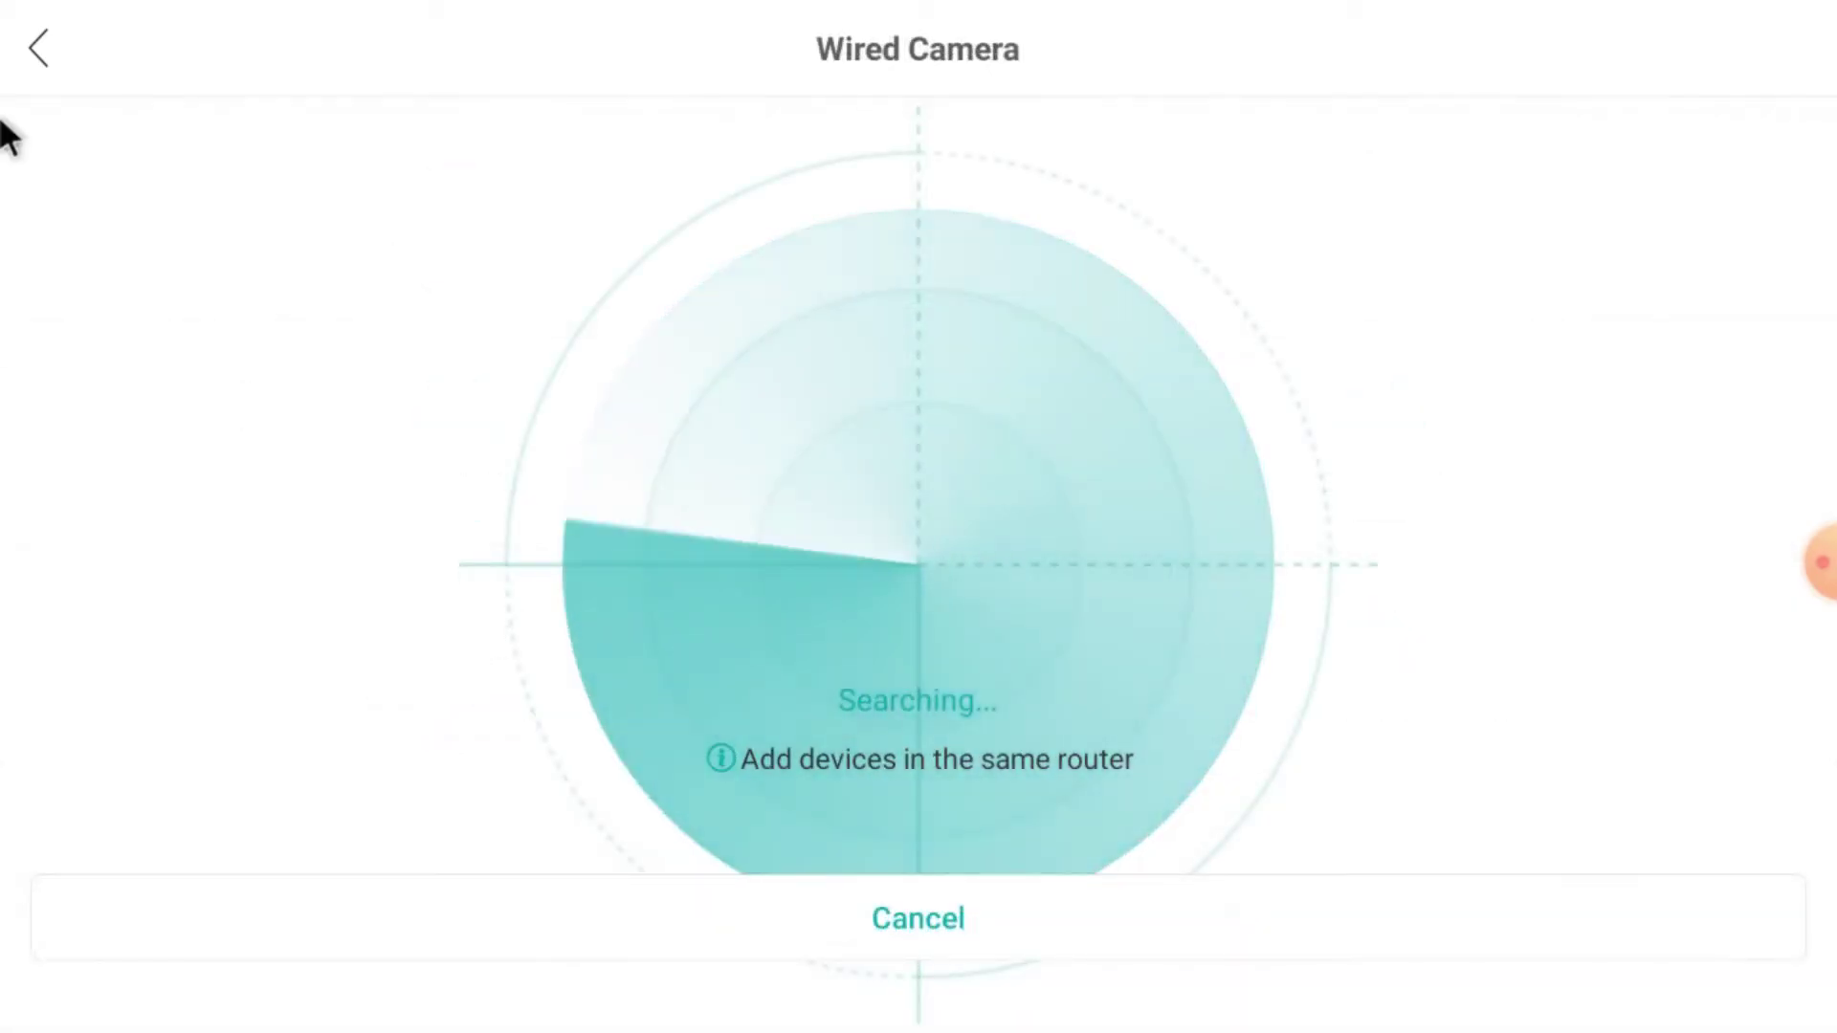
left_click(23, 50)
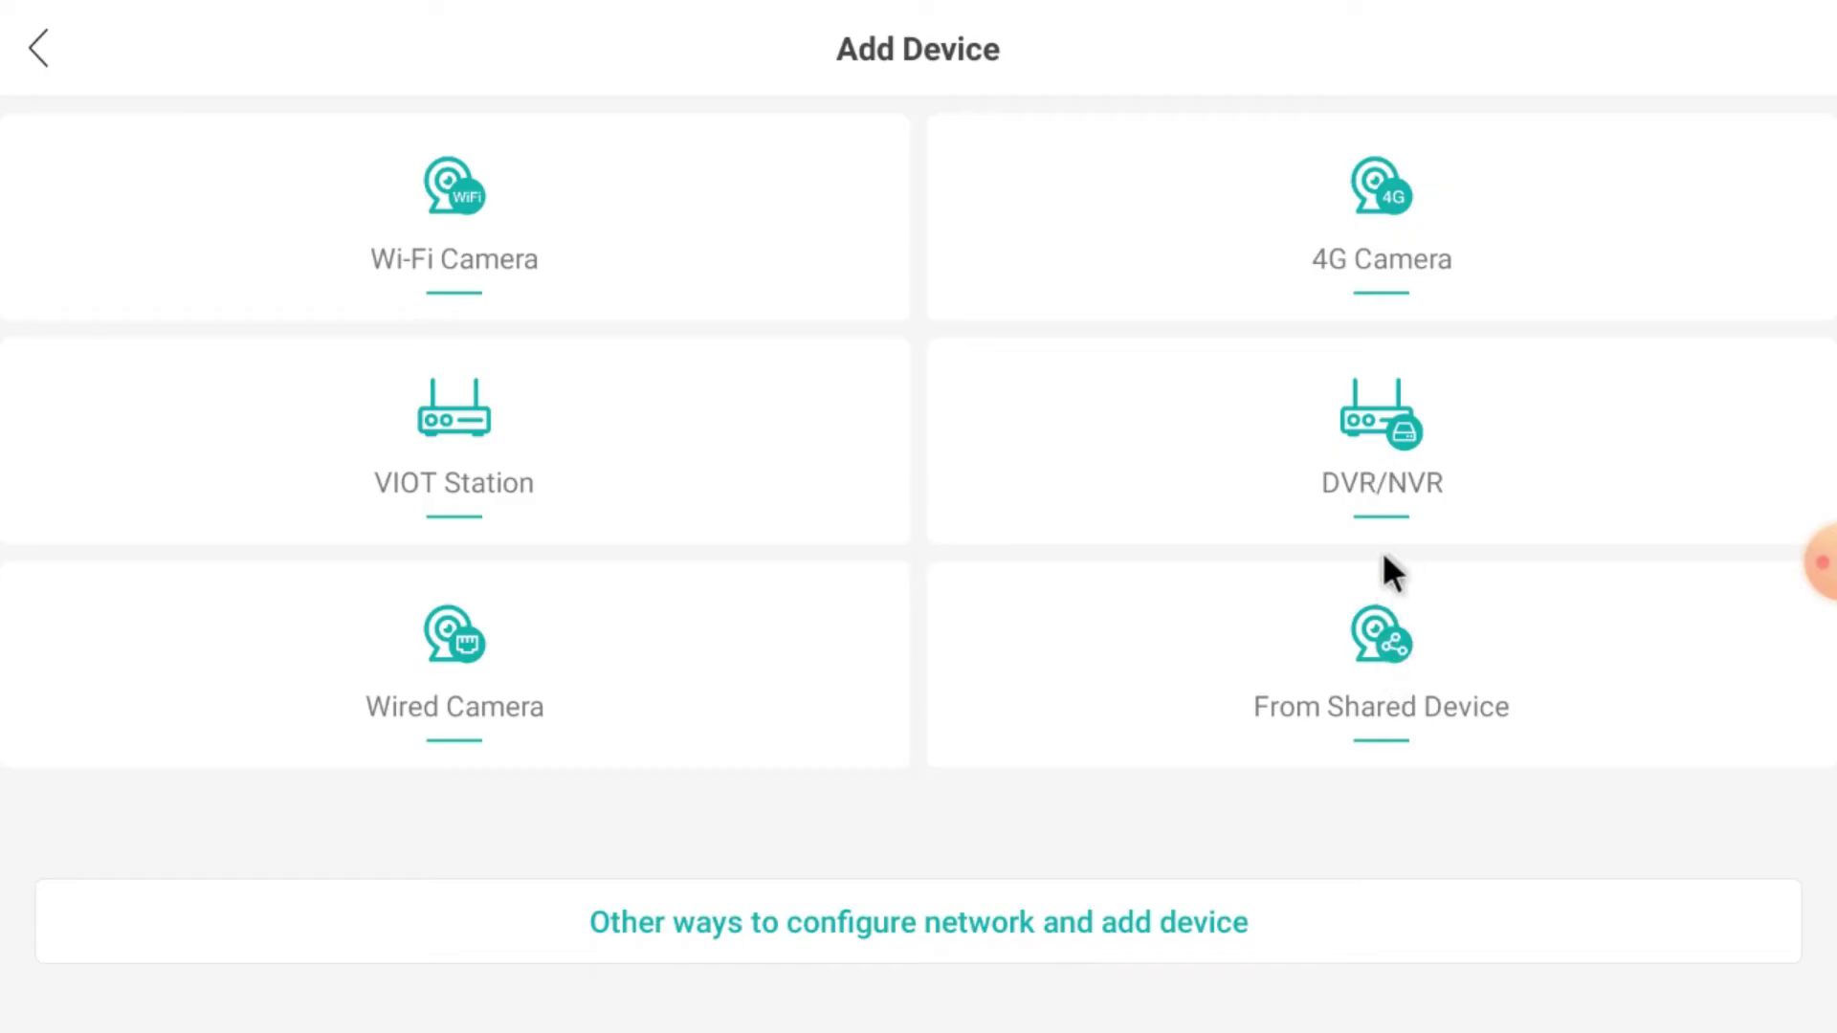
- Start adding a DVR/NVR, proceed through the power and wired network instructions to the QR code scan, and cancel picking a code image
left_click(1369, 446)
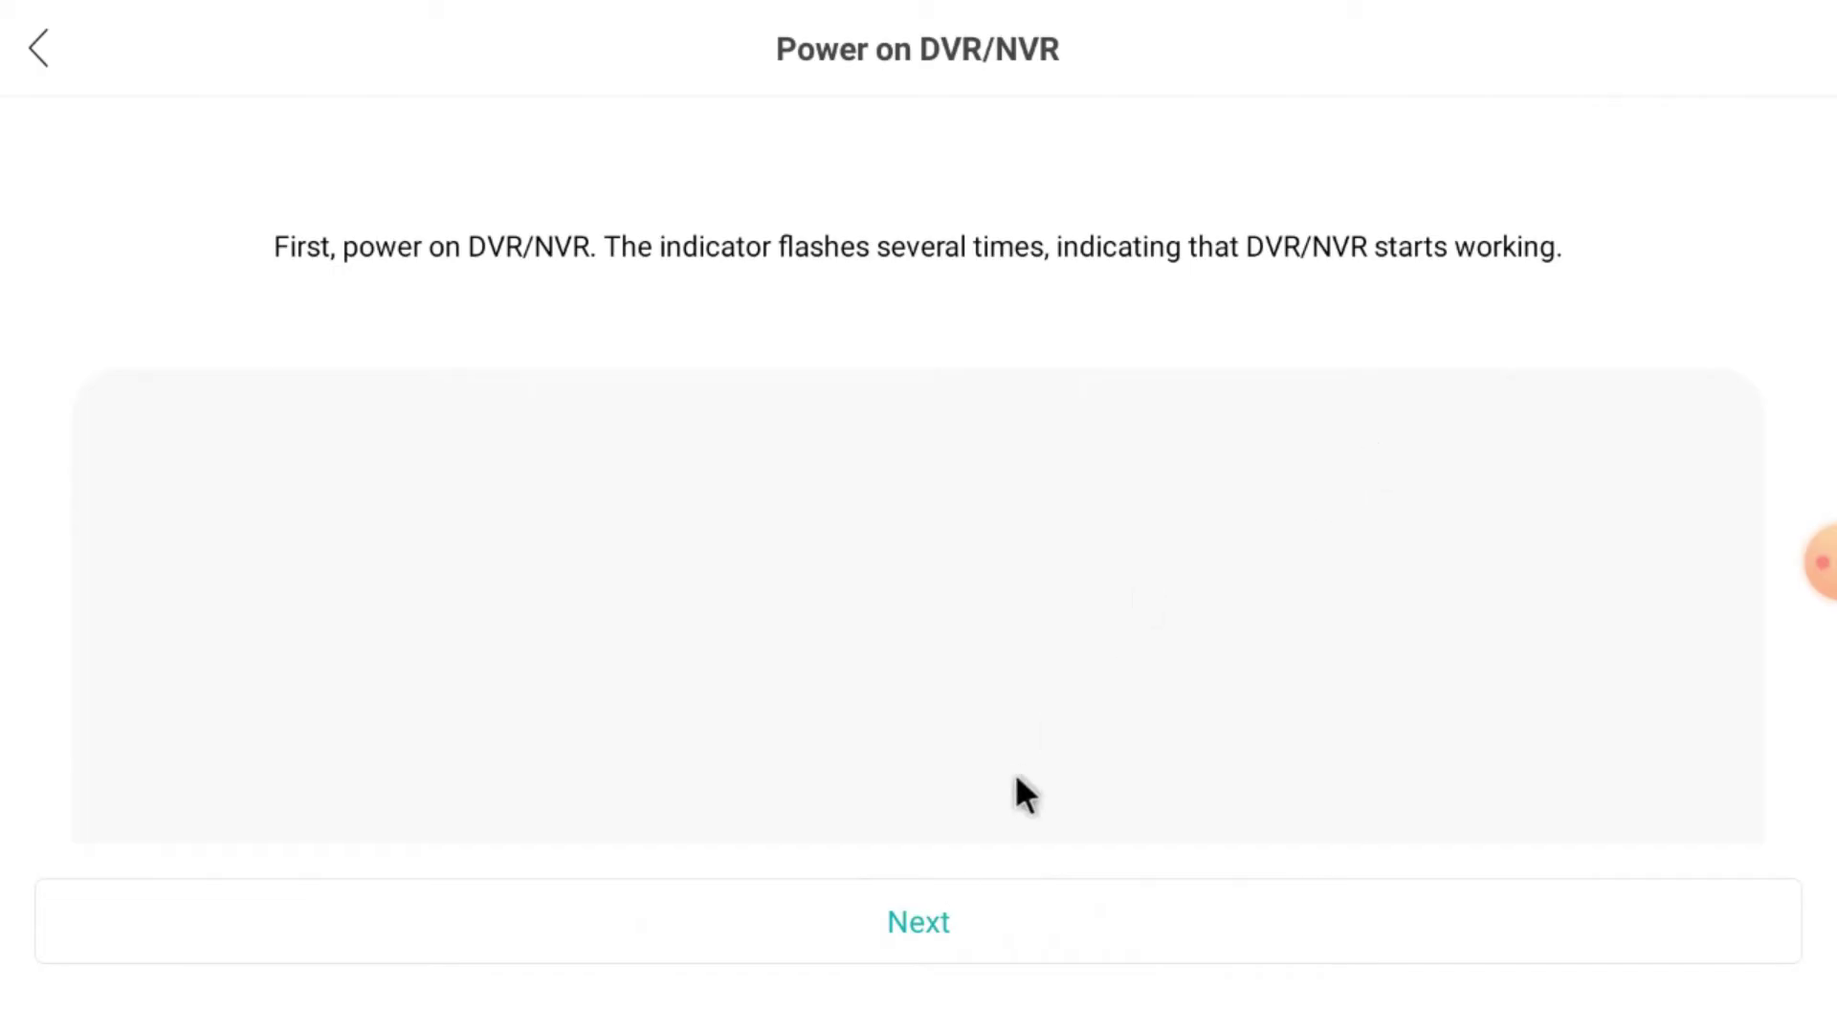
left_click(935, 933)
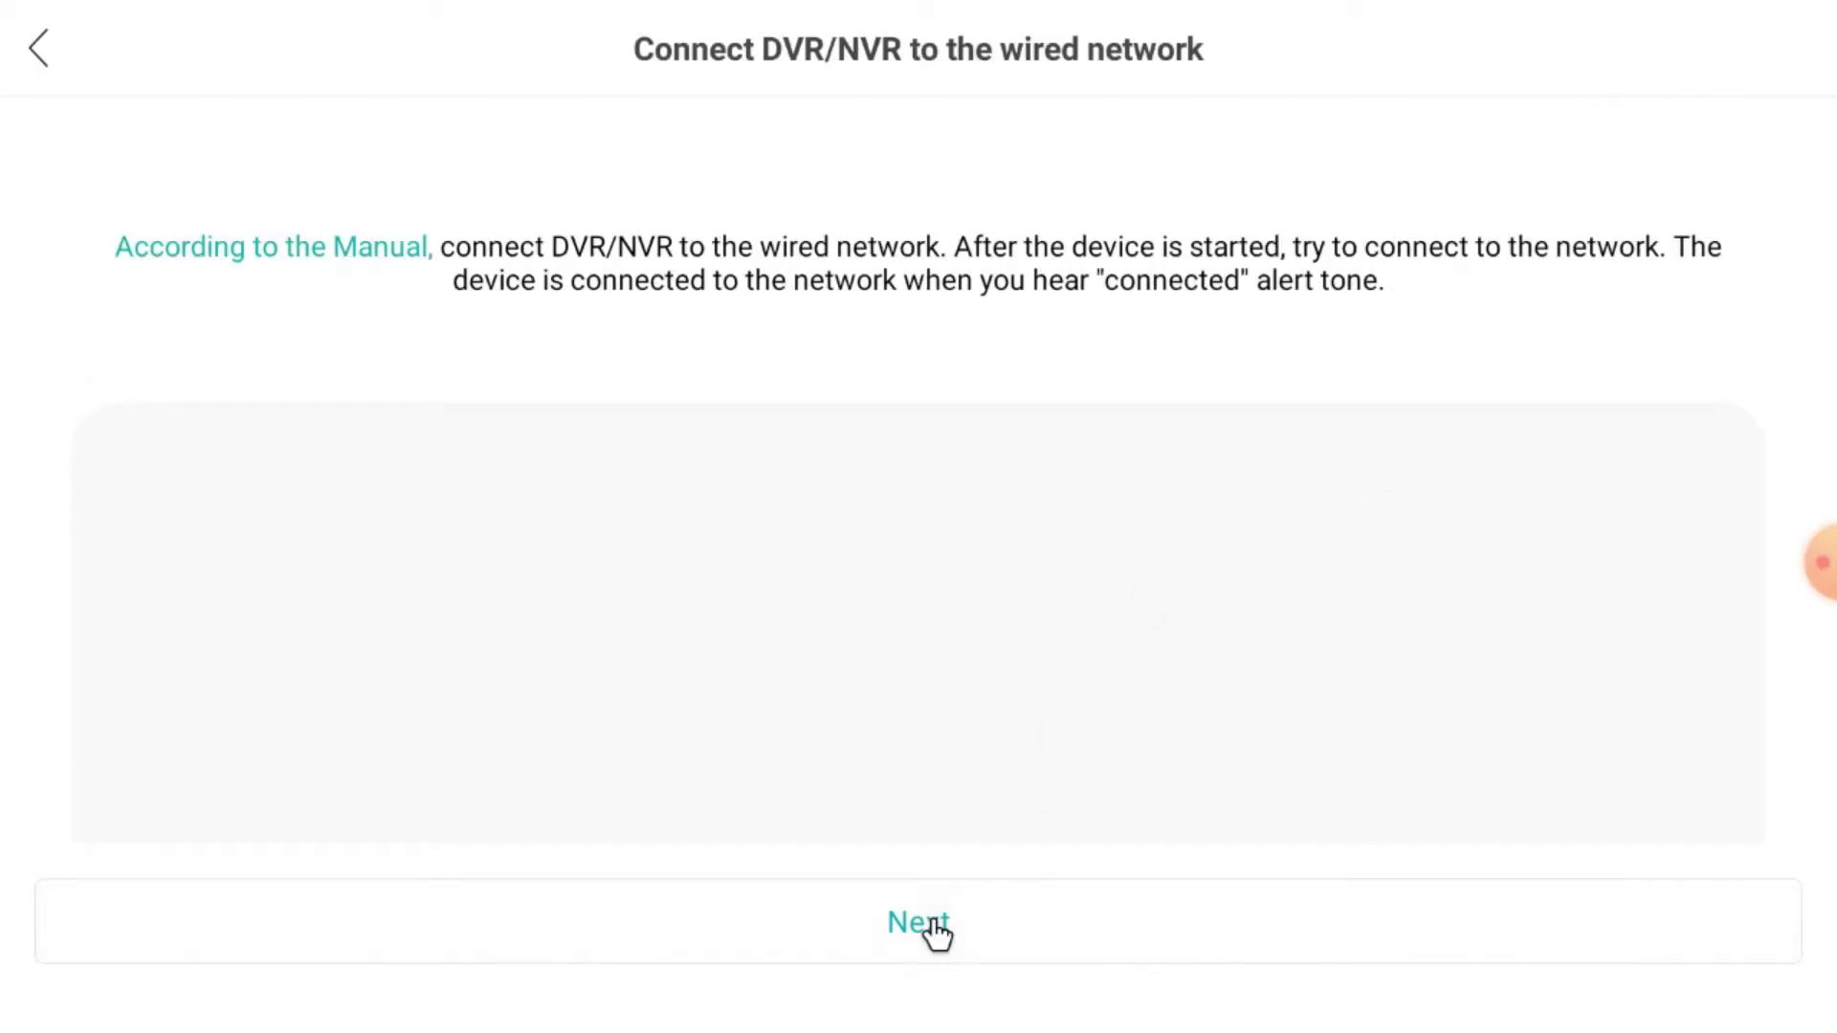
left_click(936, 932)
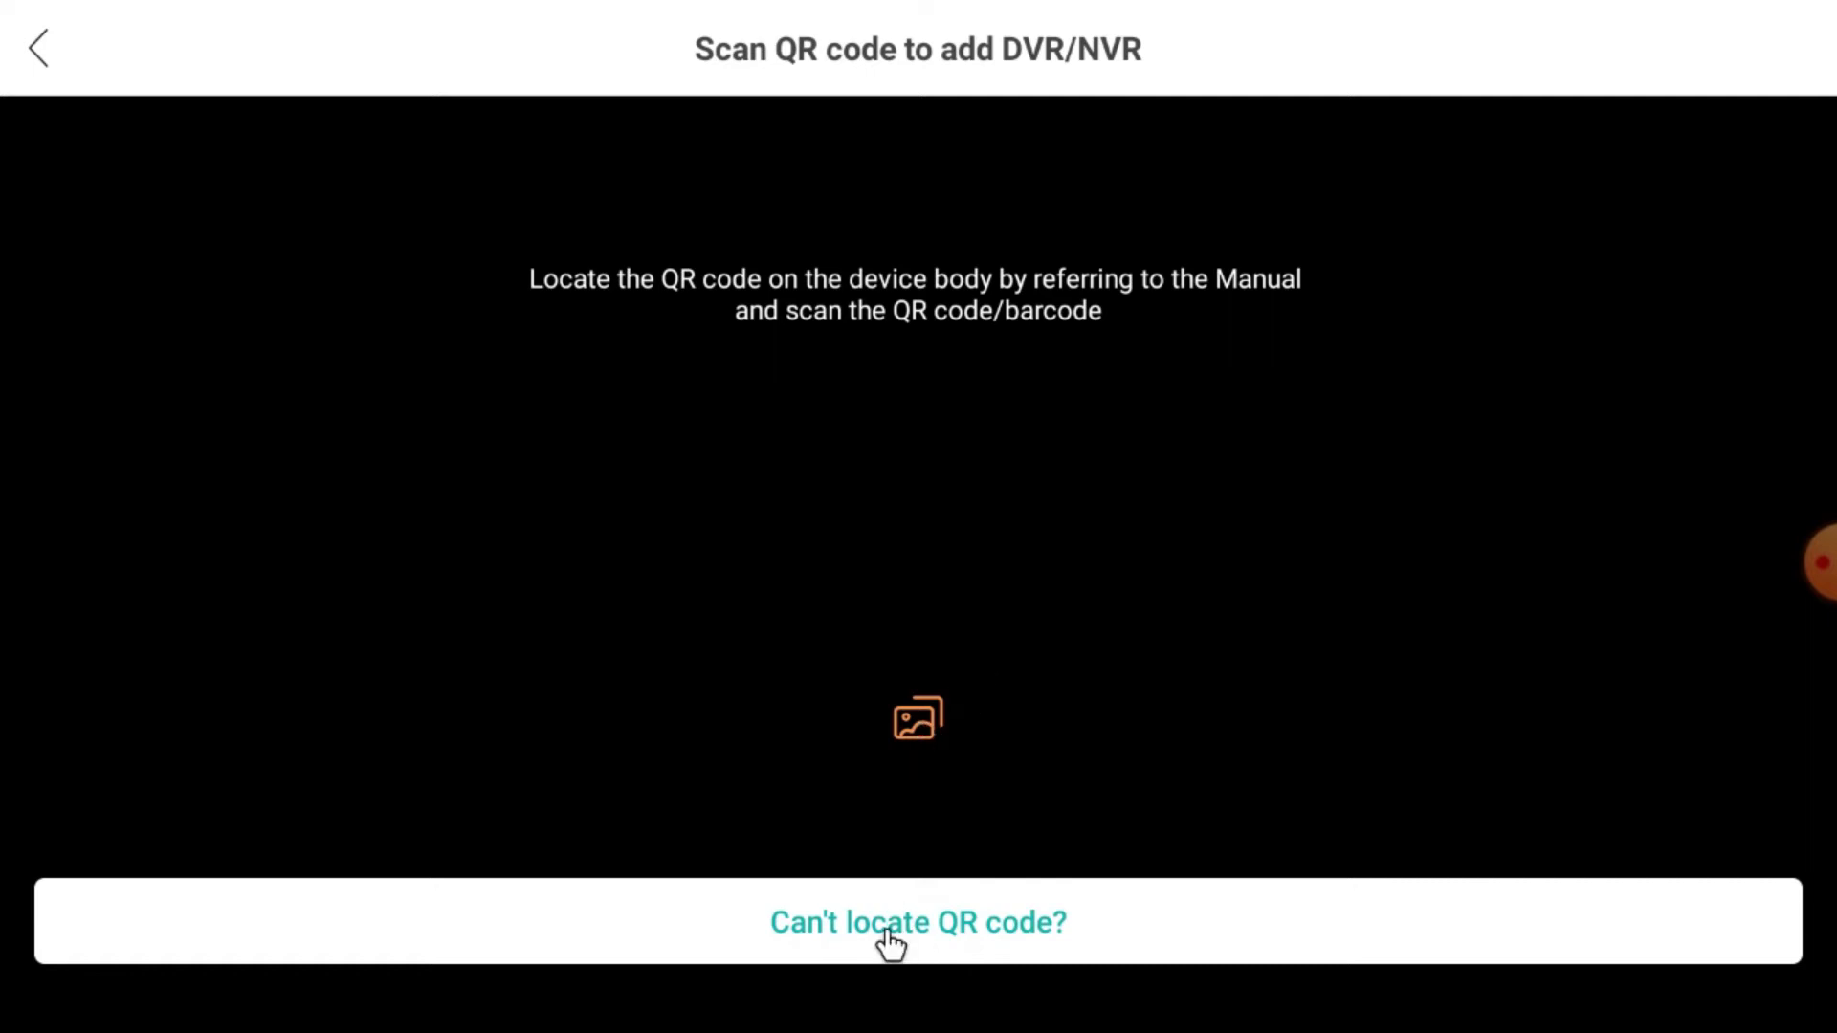
left_click(920, 721)
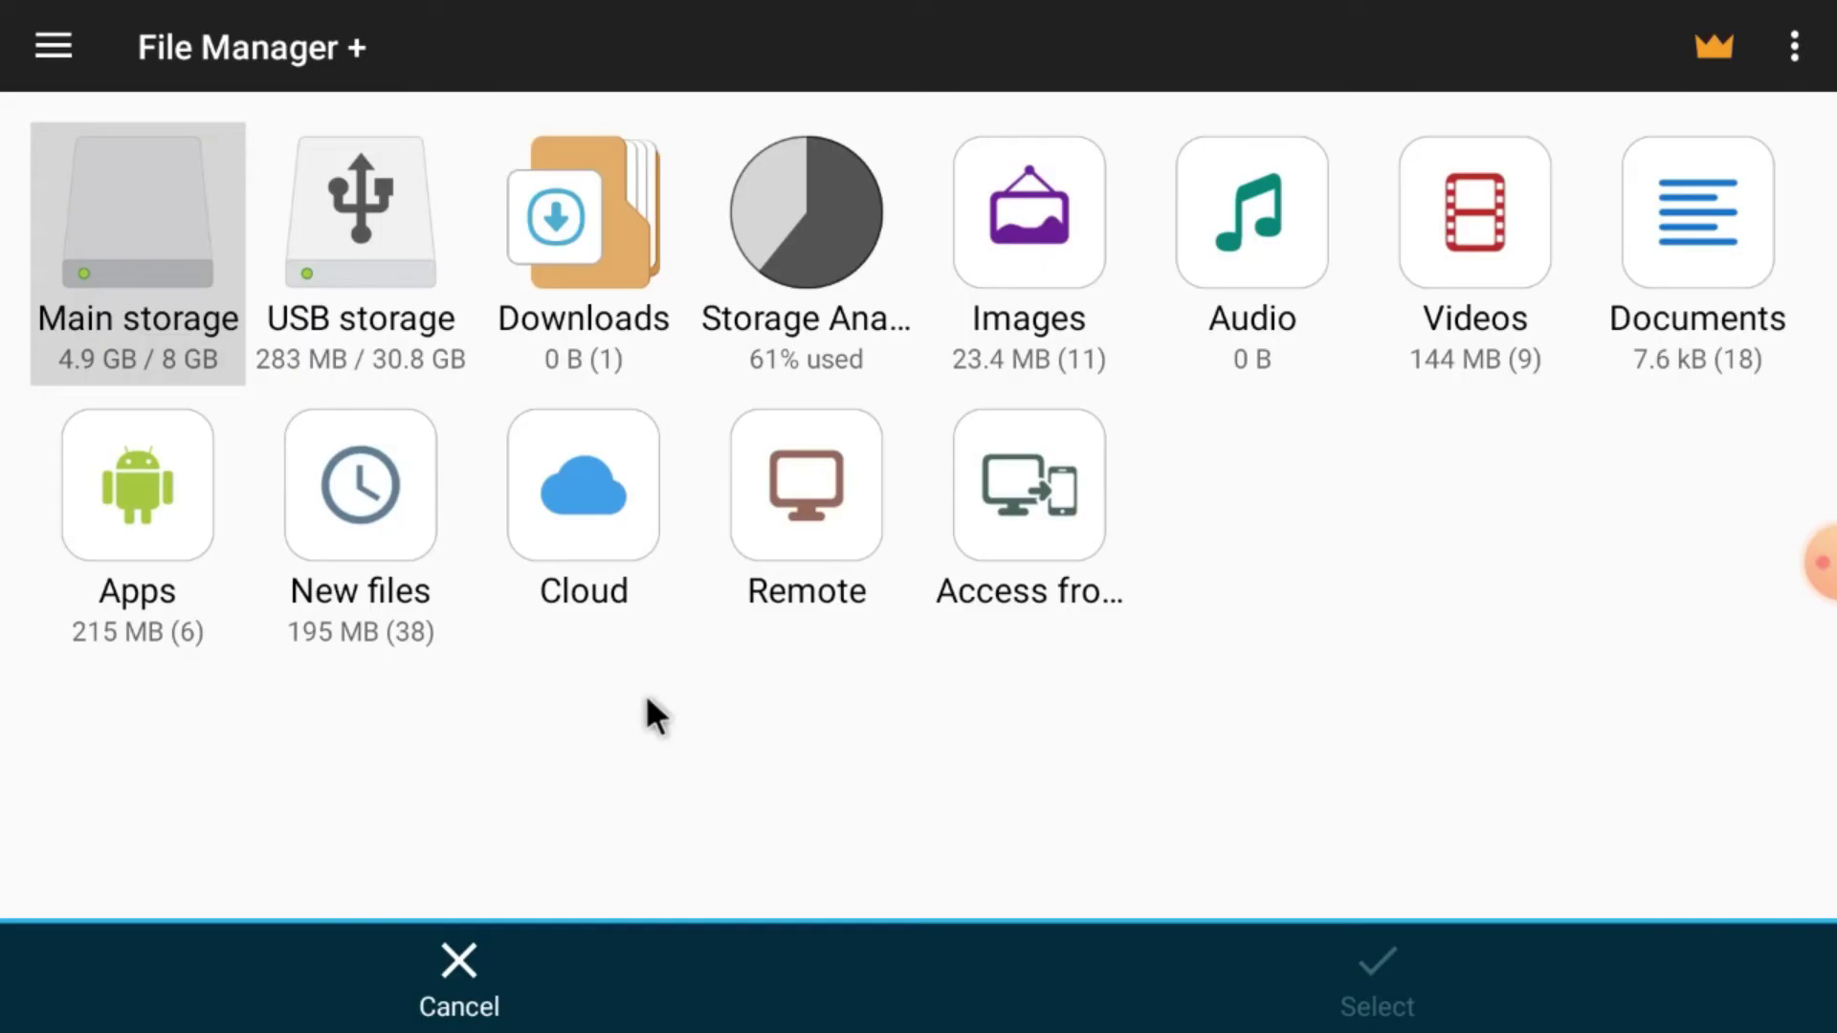
left_click(475, 924)
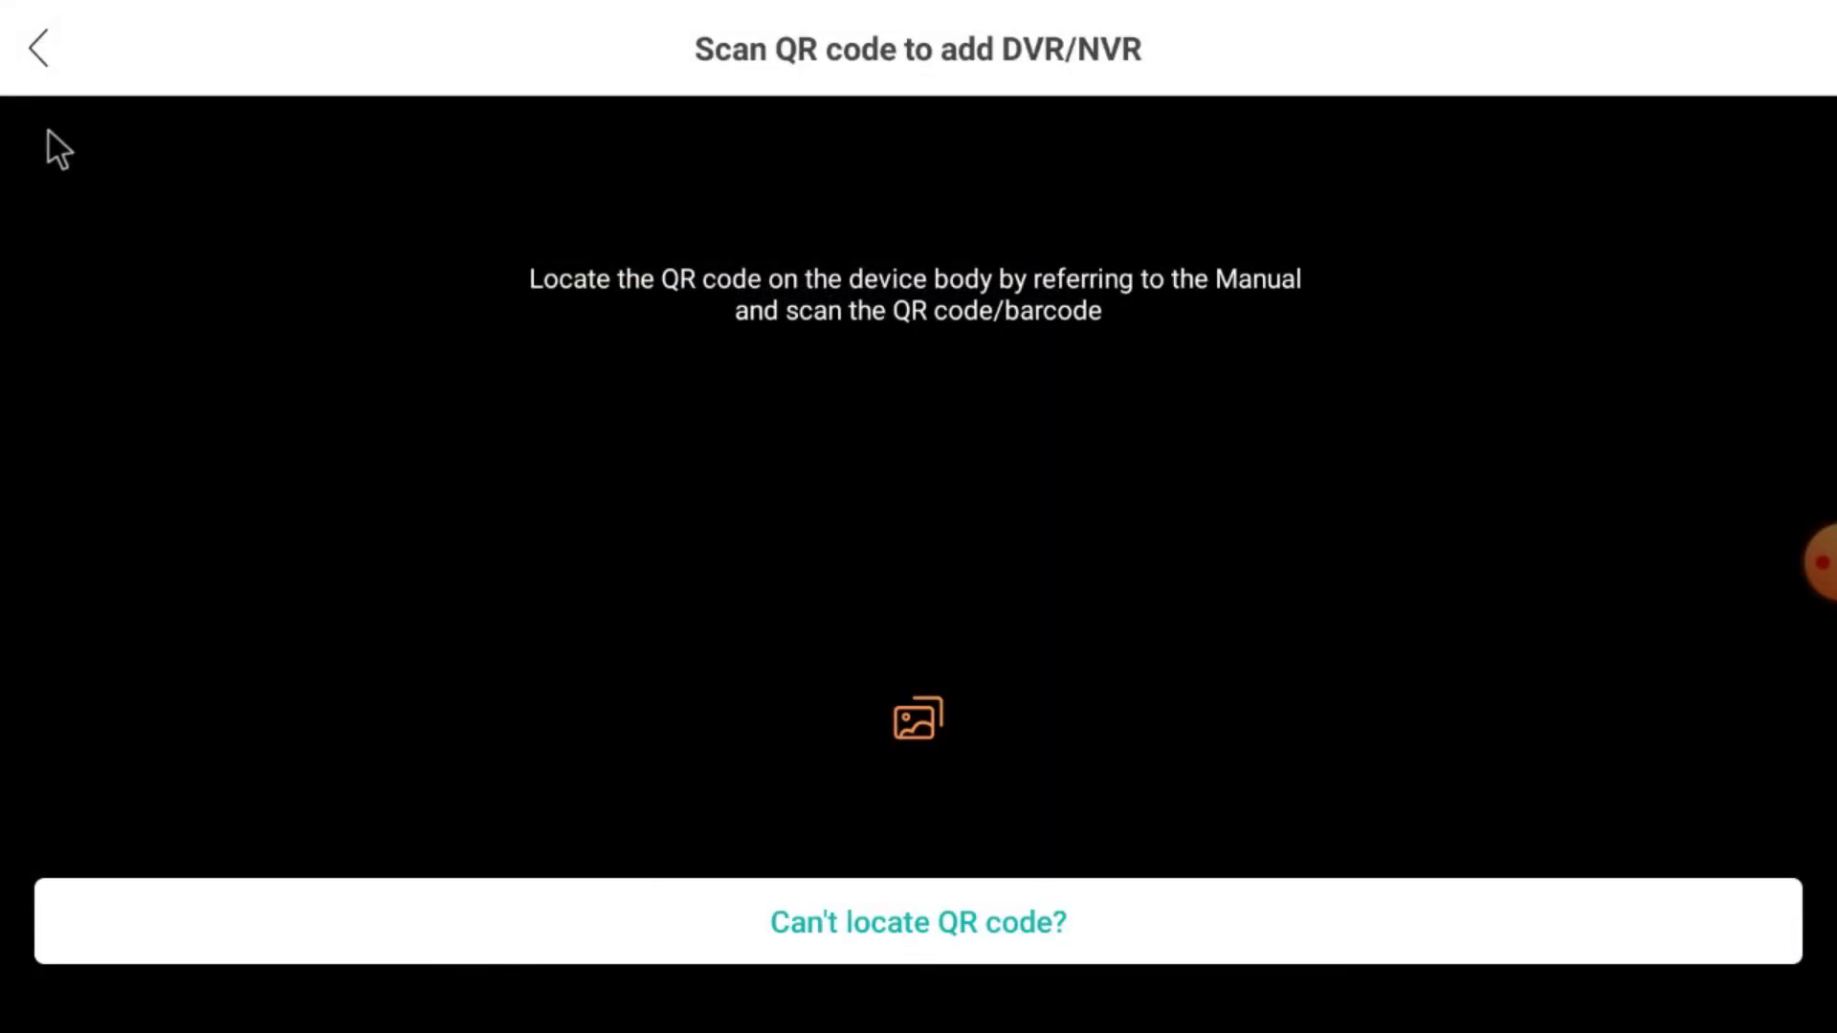
- Return to the device types, repeat the DVR/NVR instructions up to the QR code scan, and cancel picking a code image
left_click(38, 46)
left_click(38, 46)
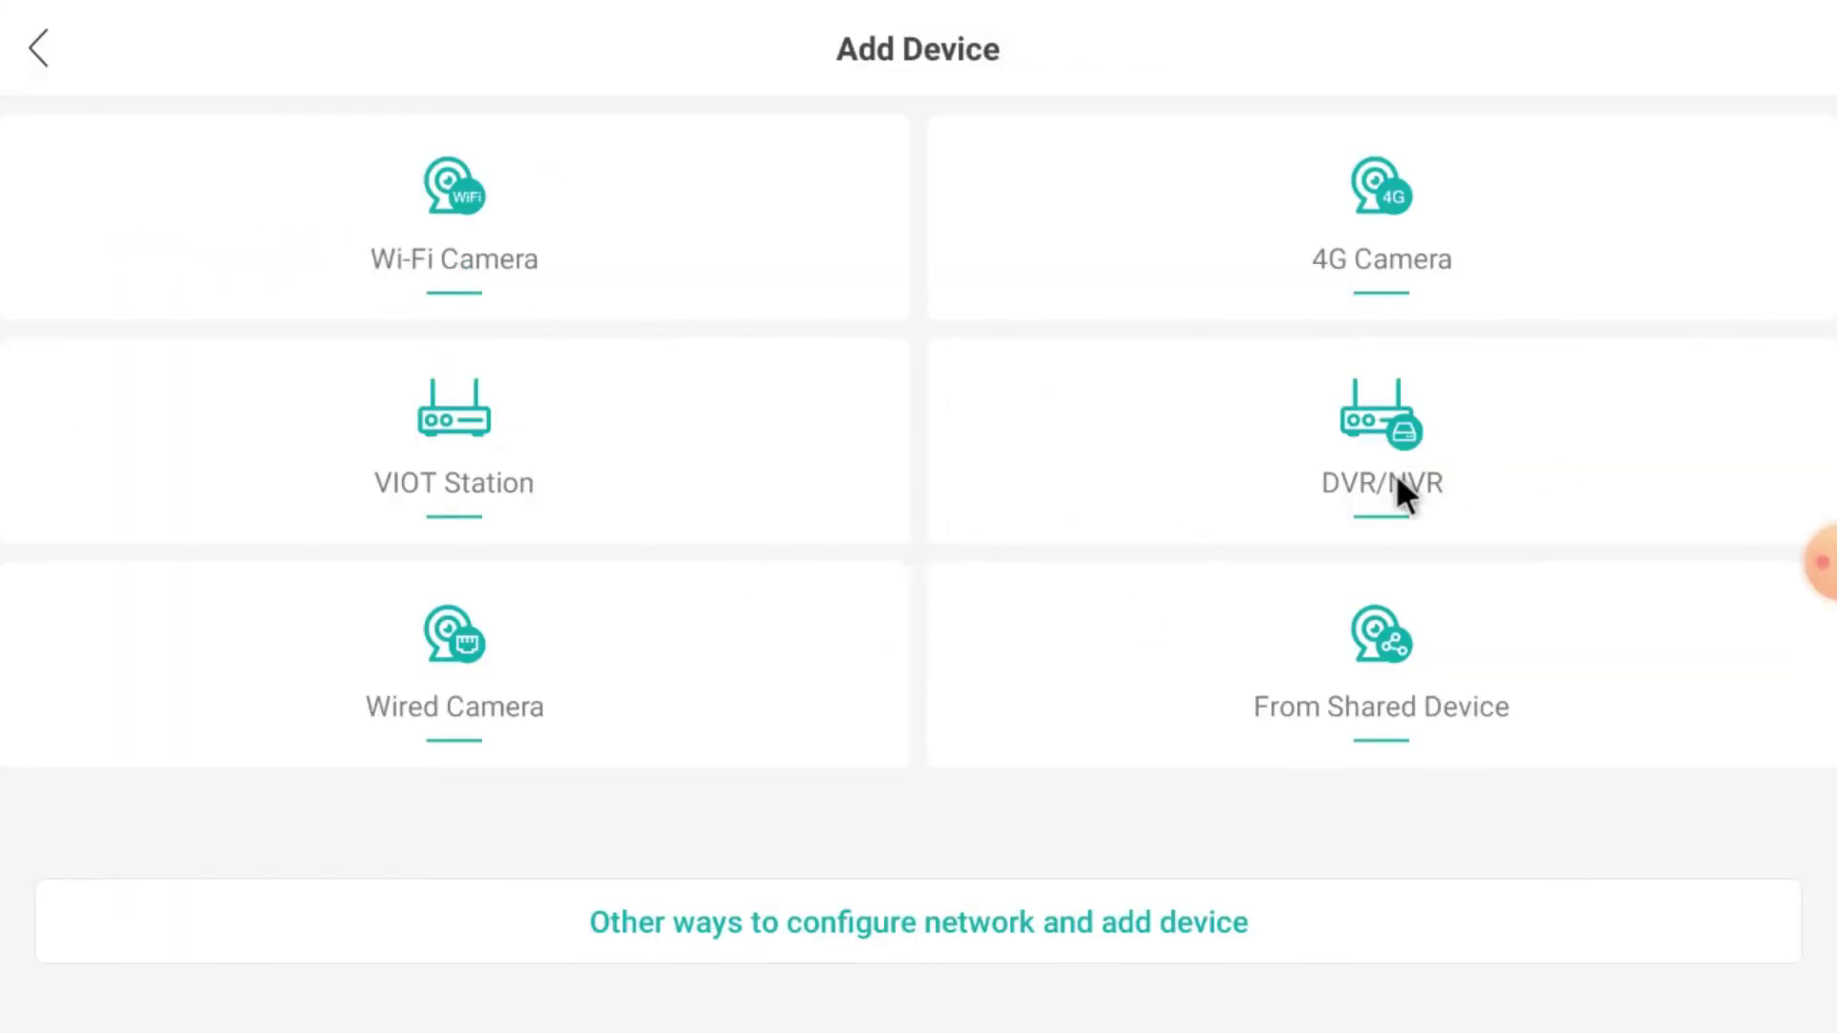
left_click(1360, 421)
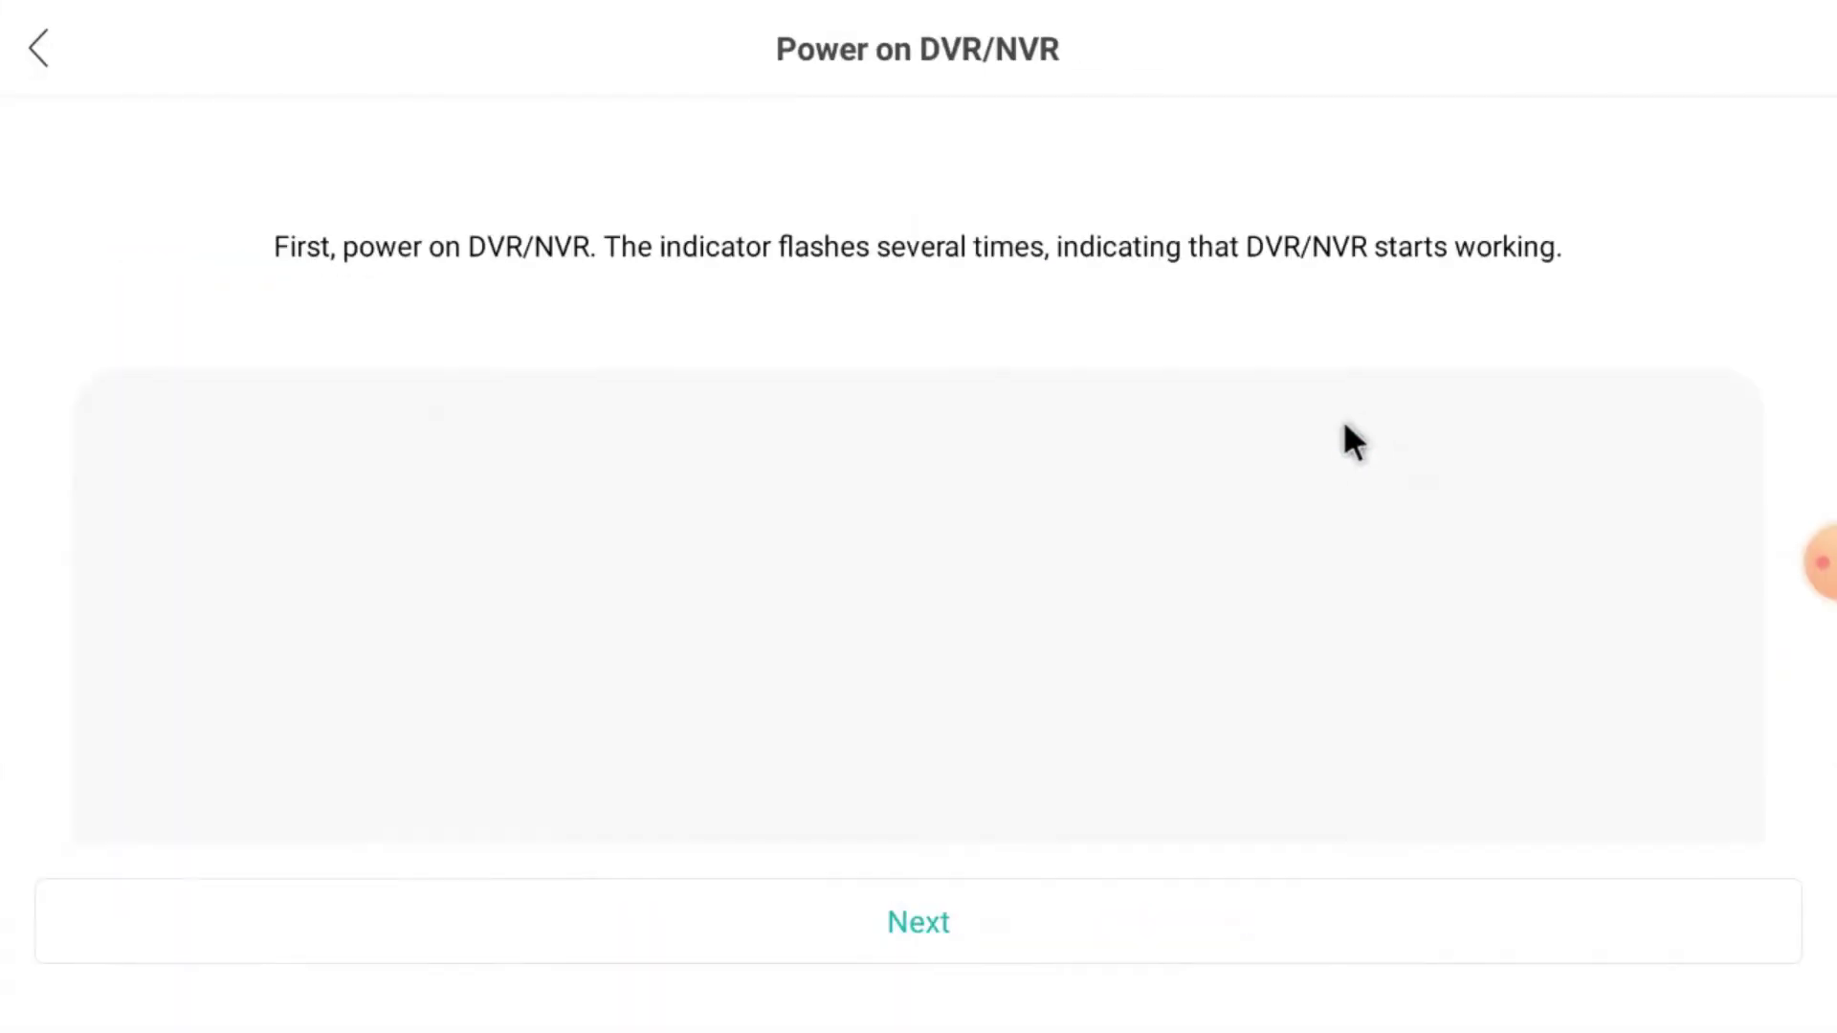
left_click(888, 923)
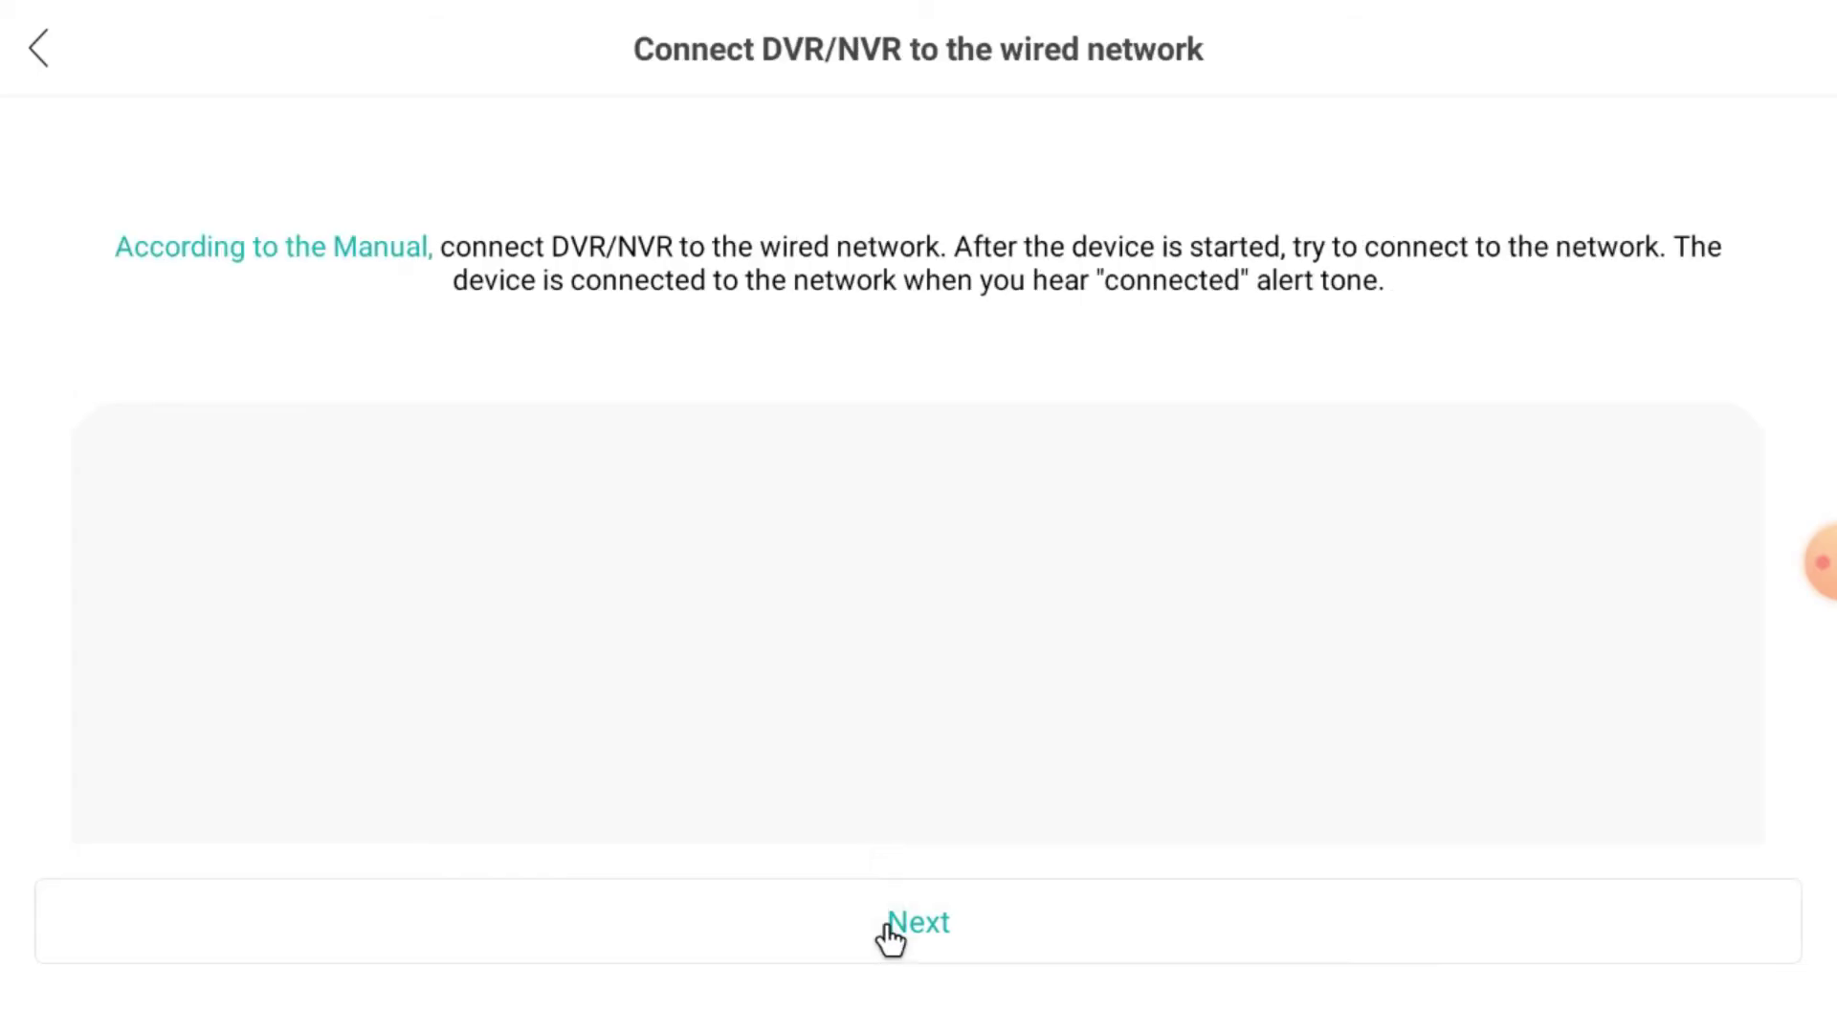
left_click(890, 923)
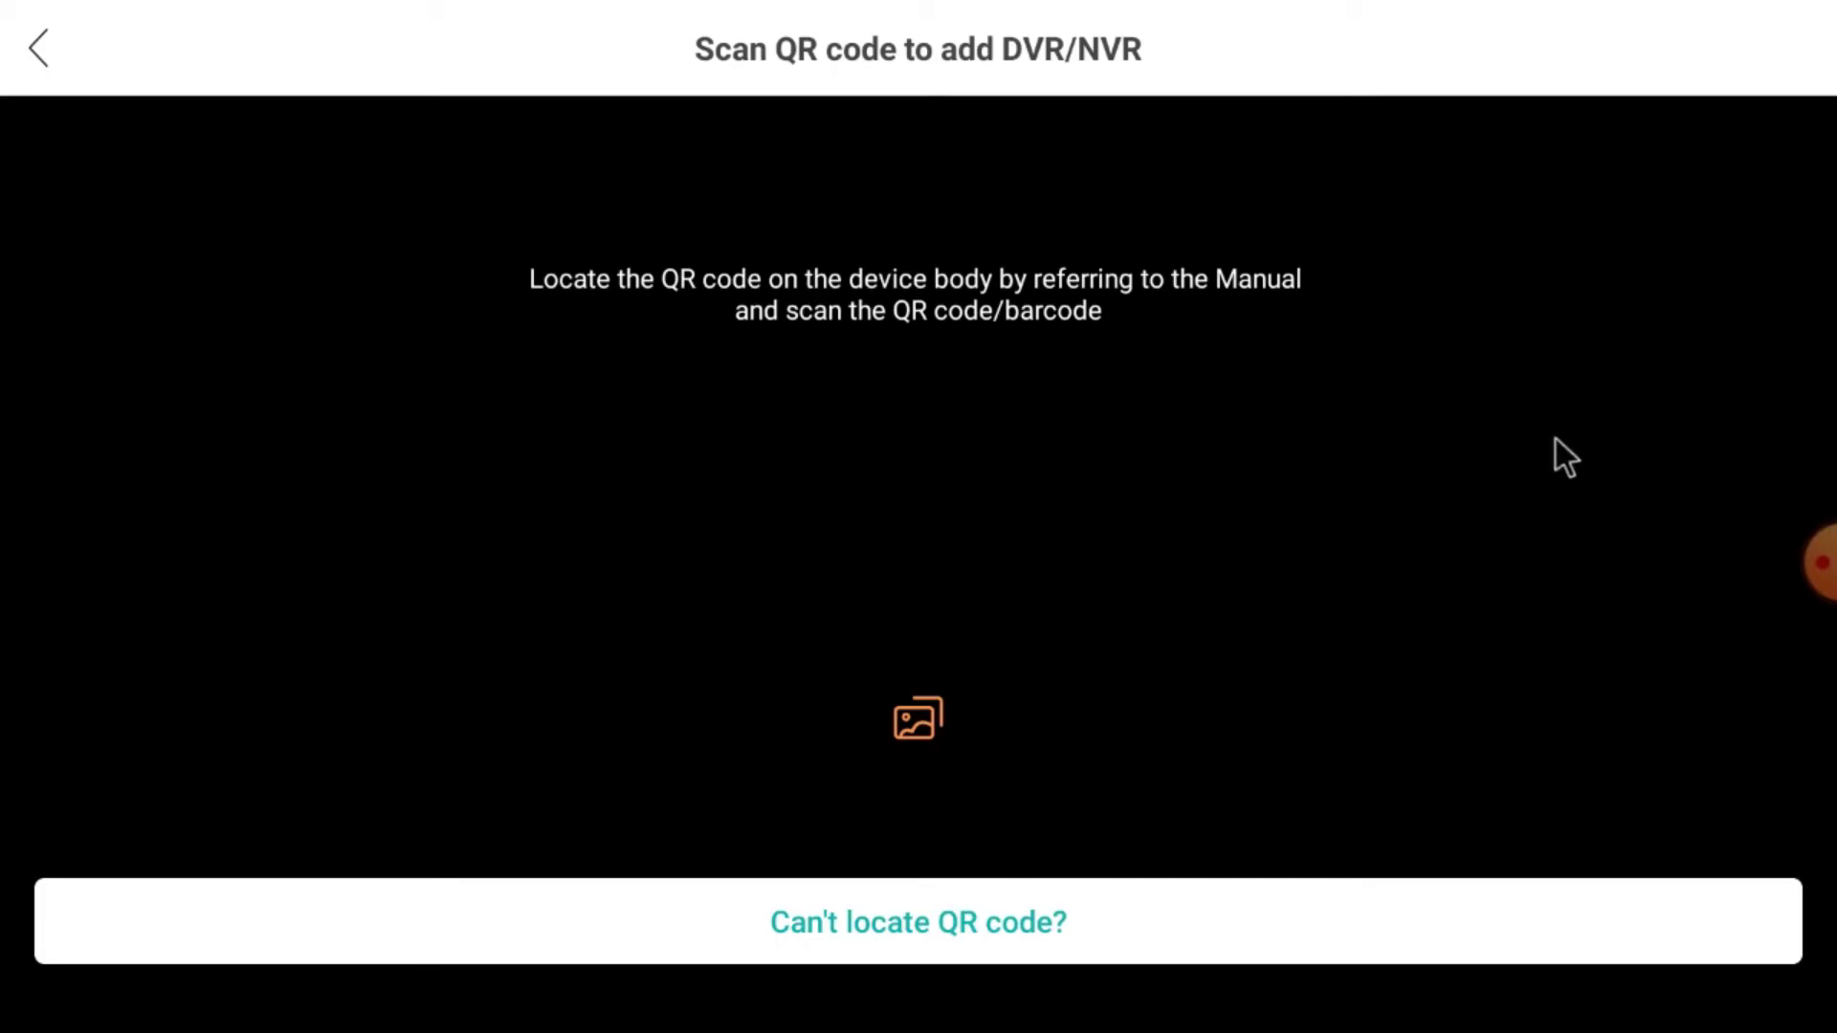
left_click(905, 726)
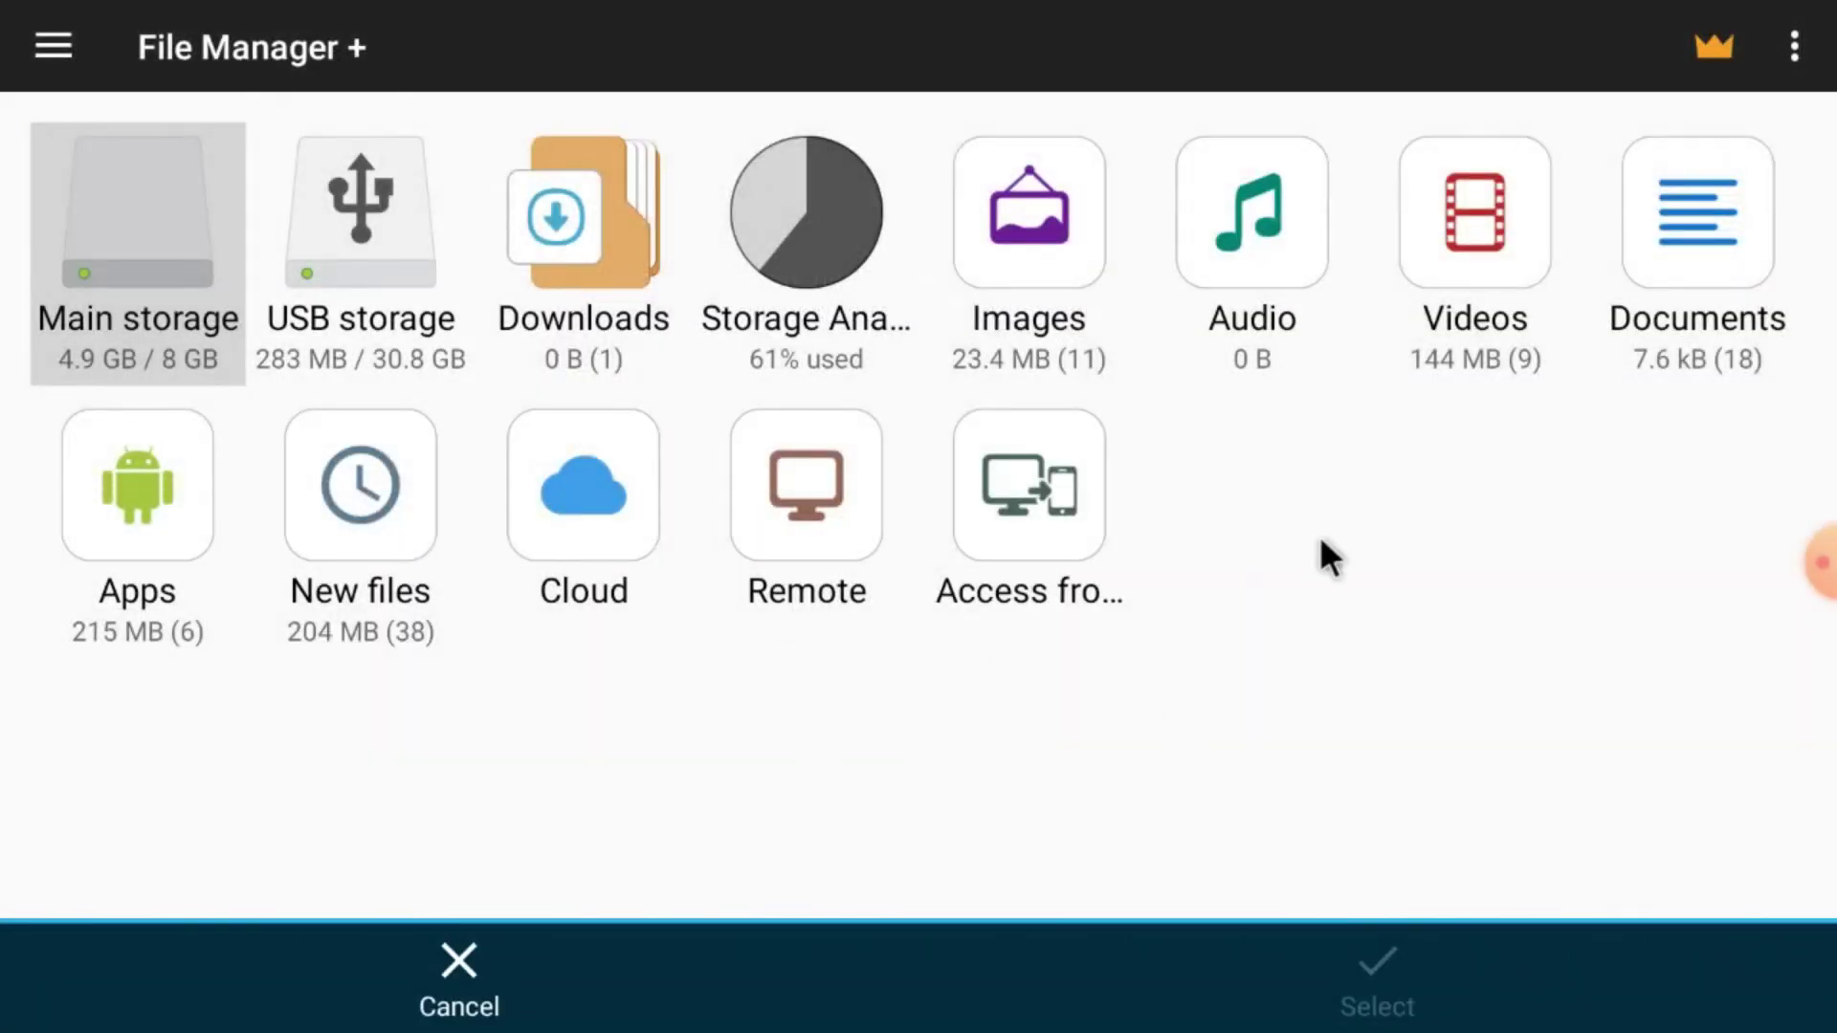
left_click(438, 995)
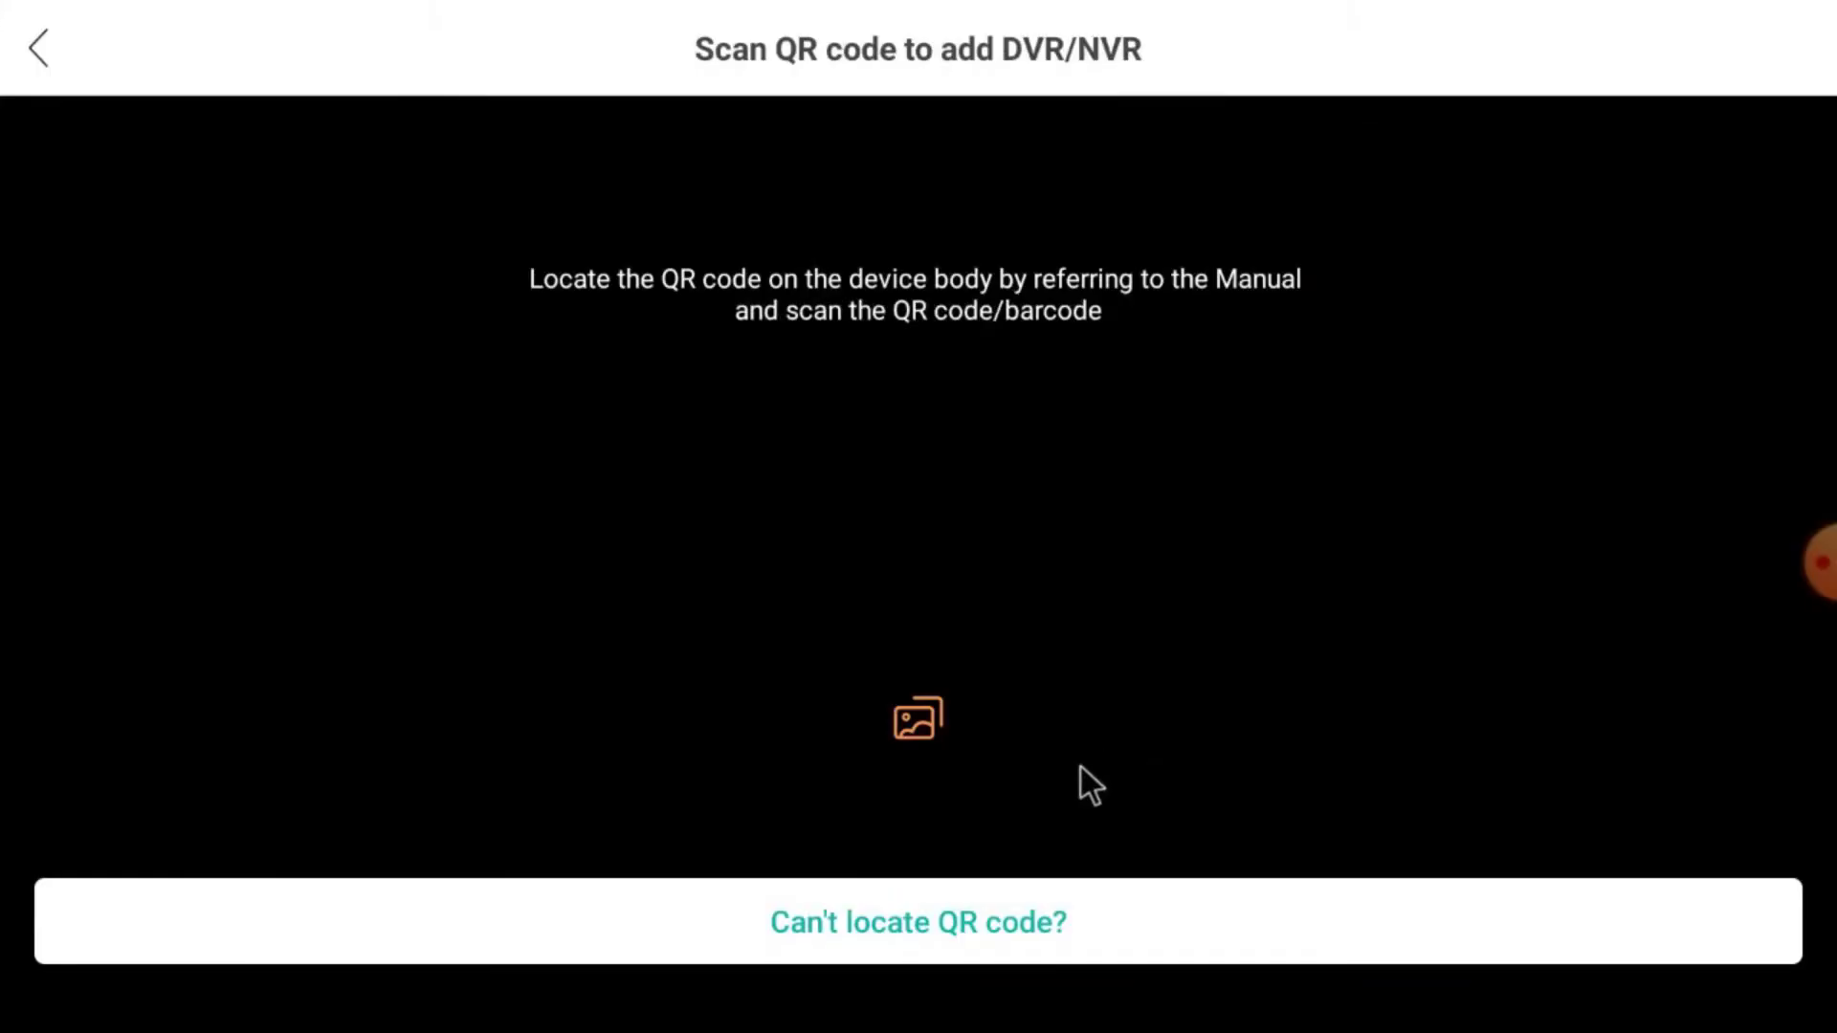
- Proceed without a QR code, choose the LocalHost device found on the same router, and enter and confirm its device password
left_click(887, 942)
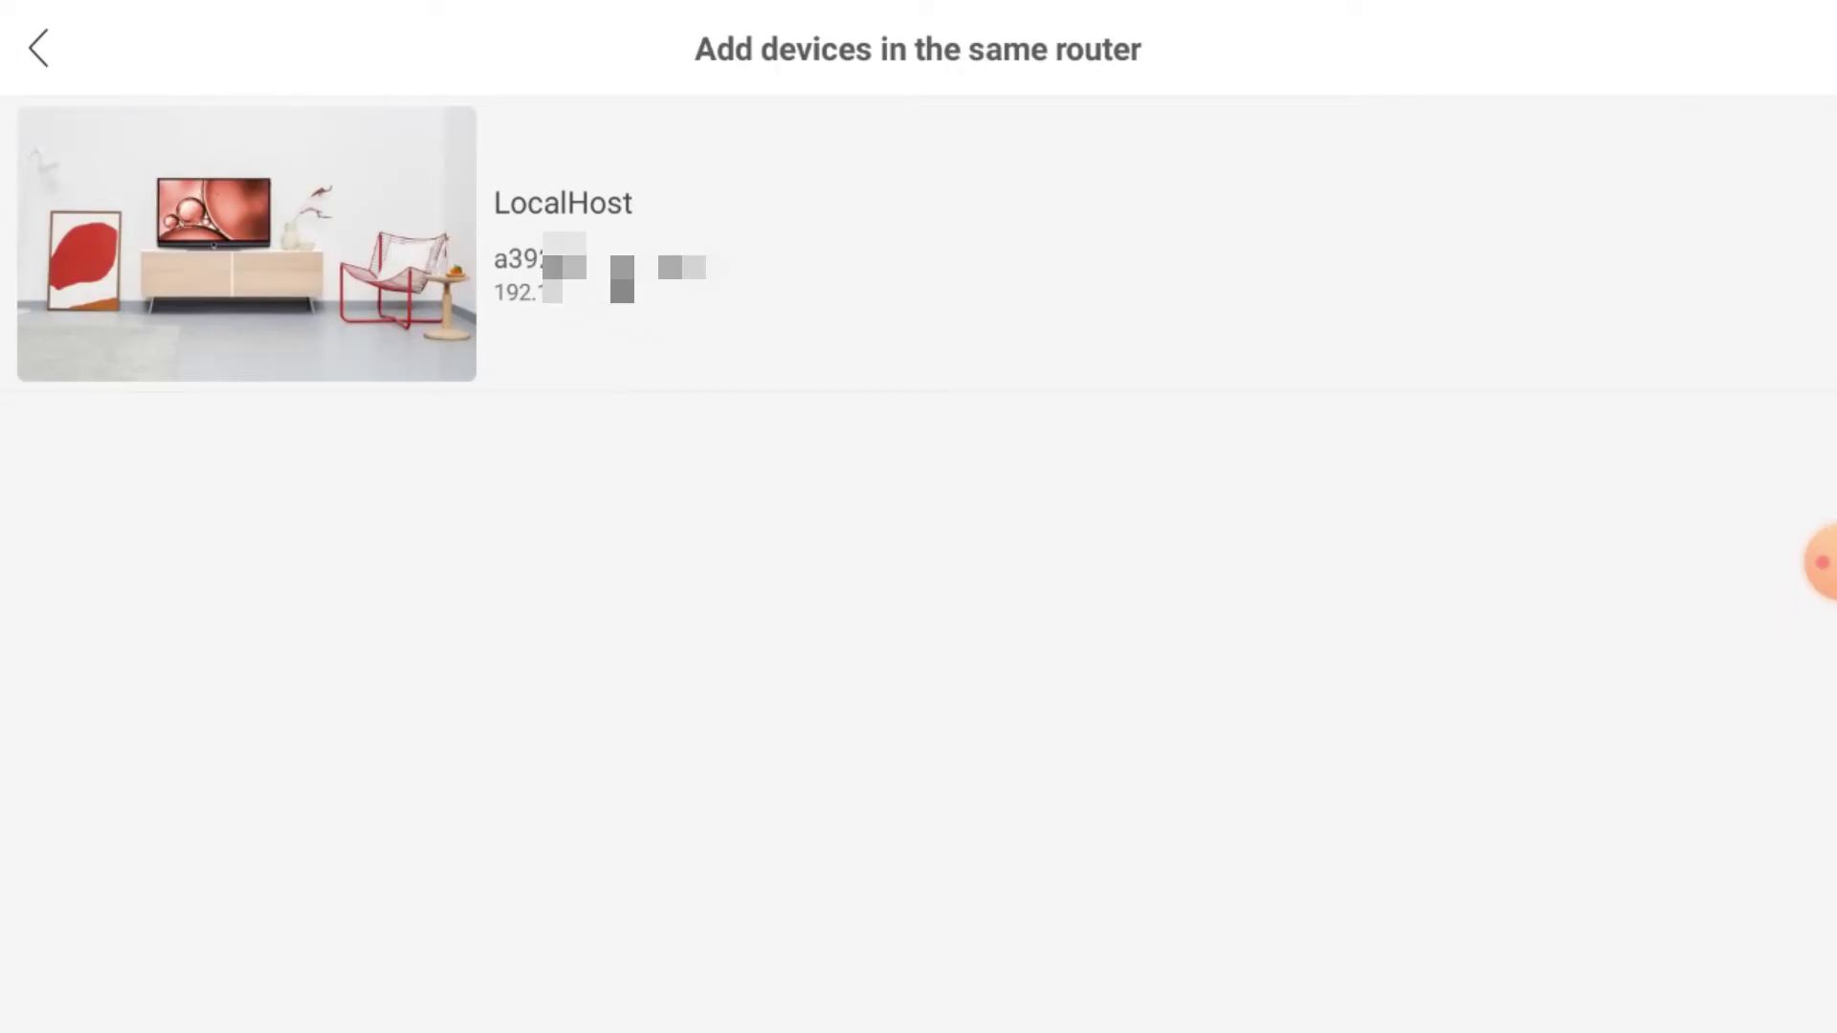
left_click(577, 308)
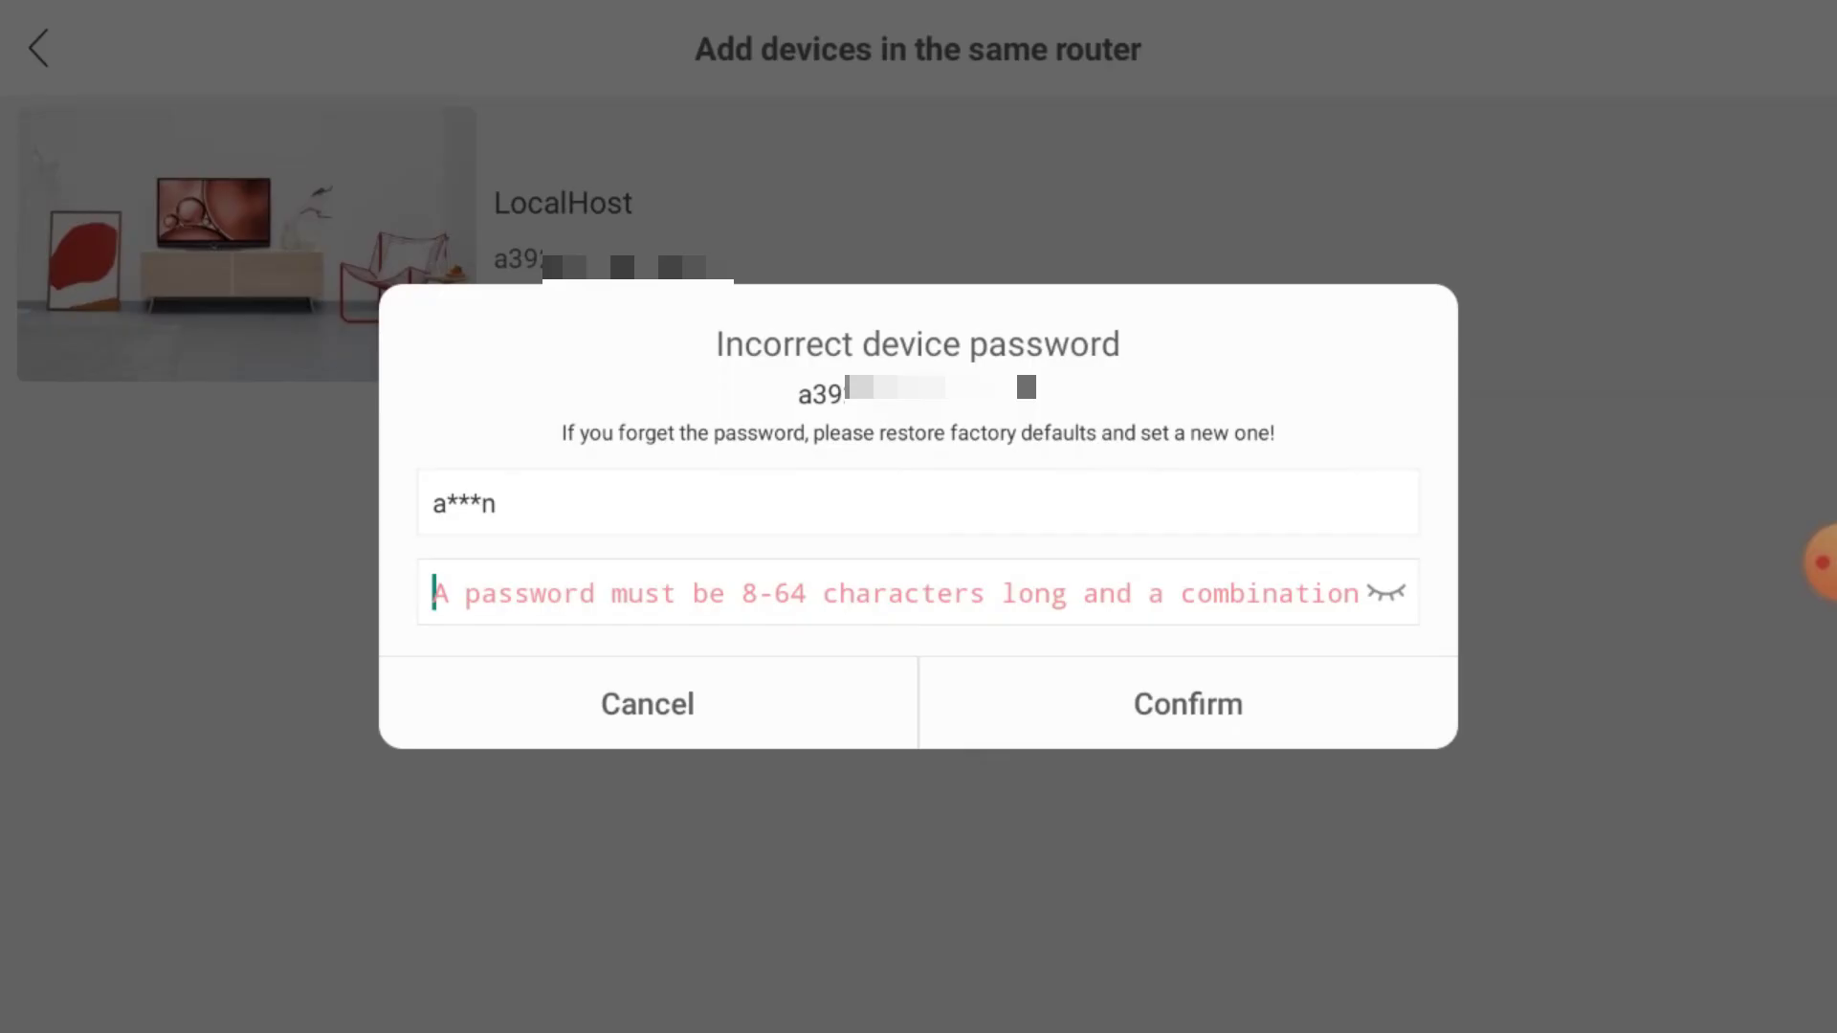
key("Down")
key("Down")
key("Down")
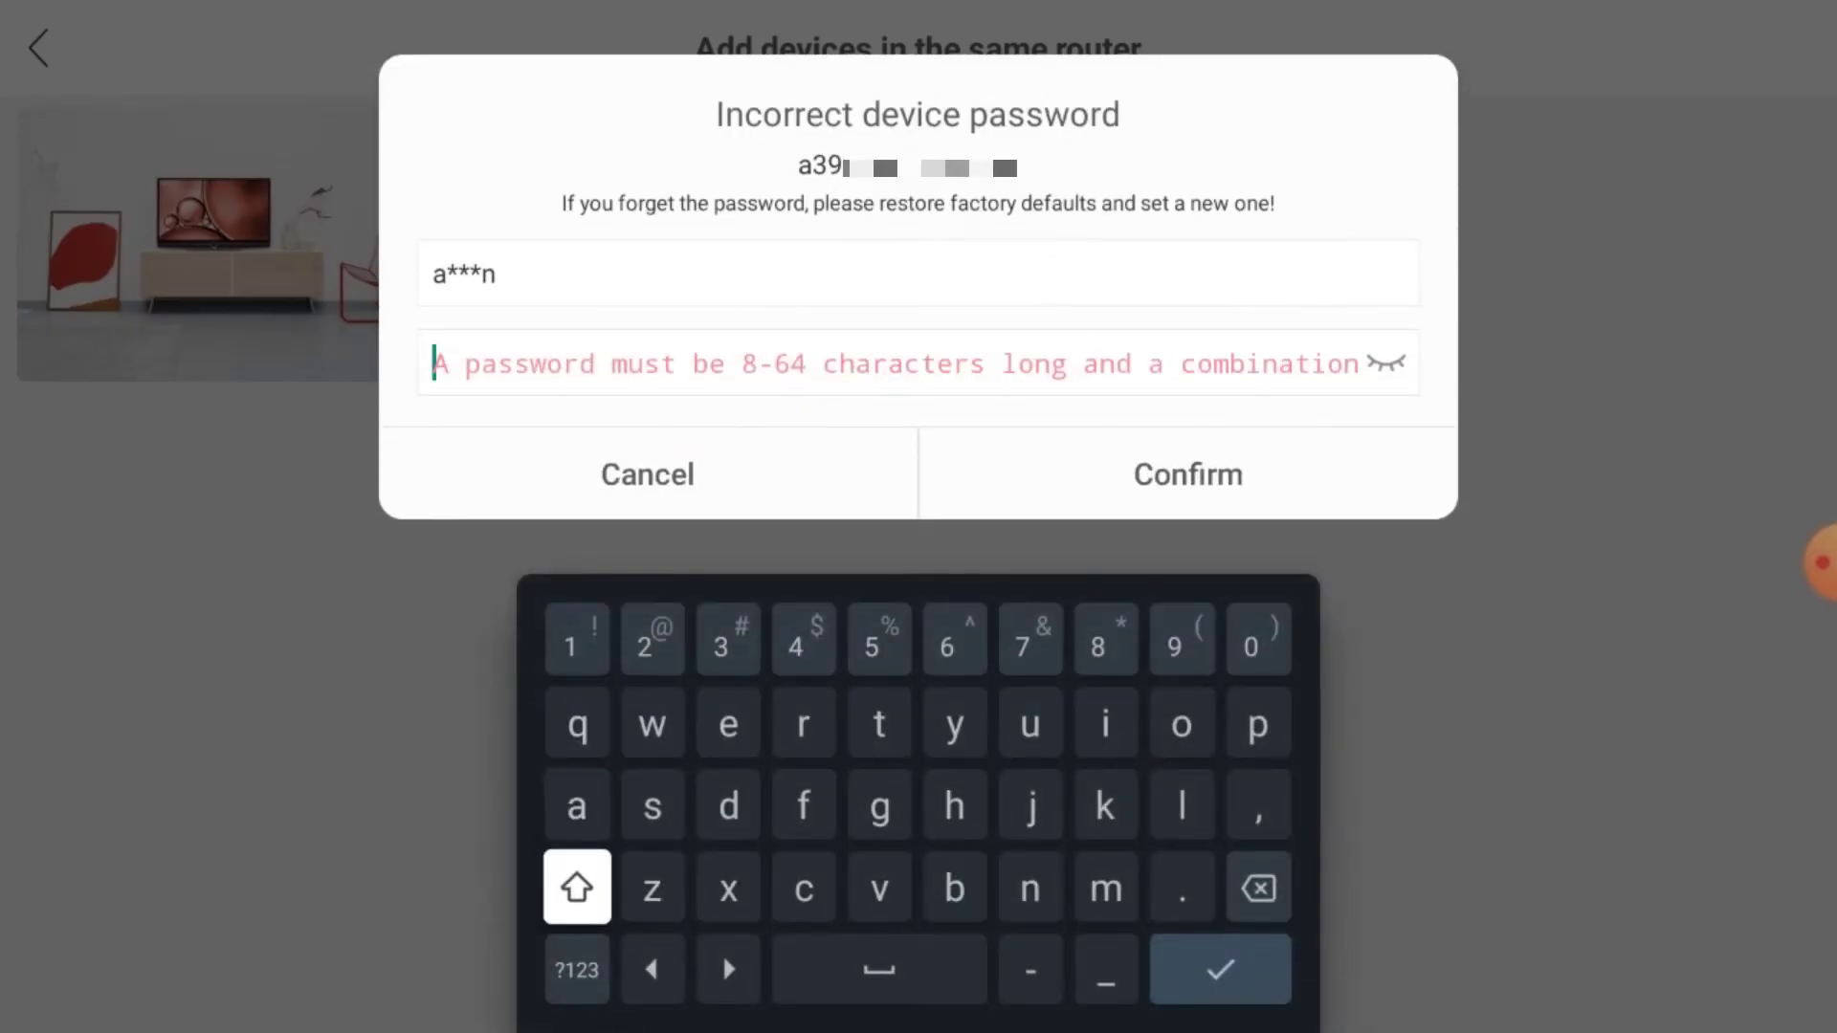
key("Return")
key("Up")
key("Up")
key("Up")
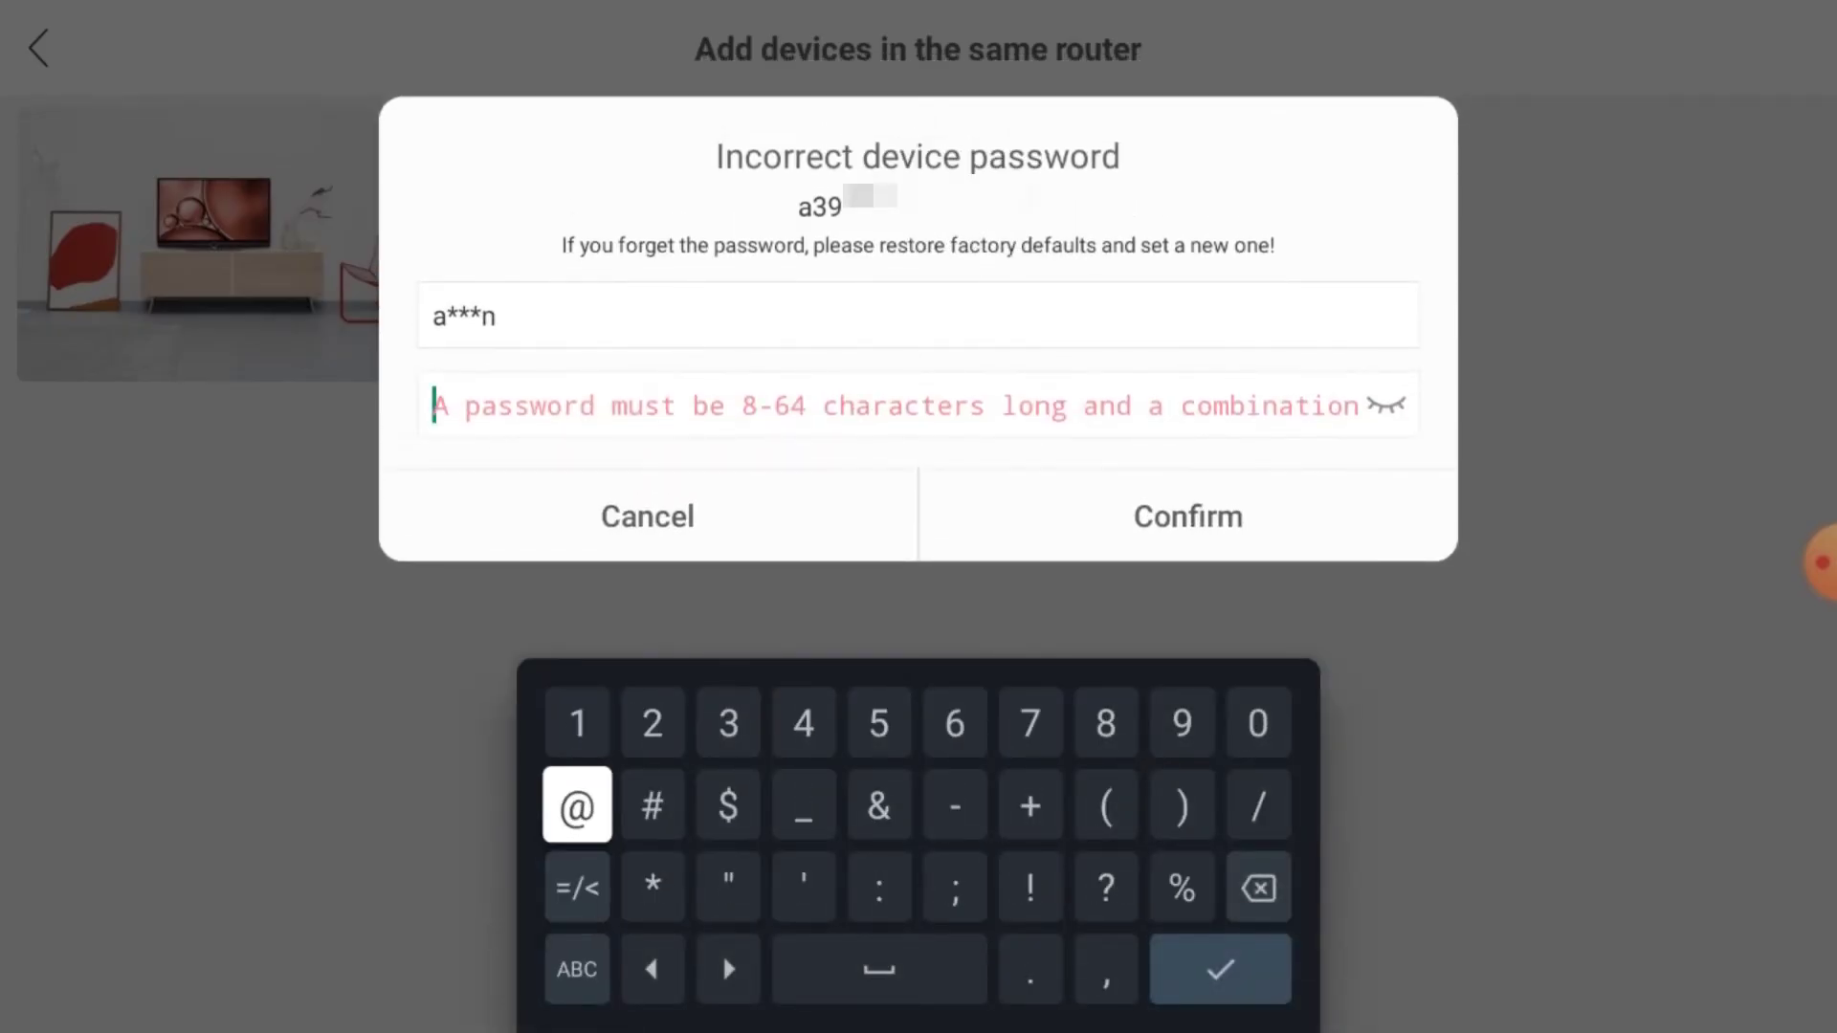
key("Right")
key("Right")
key("Right")
key("Return")
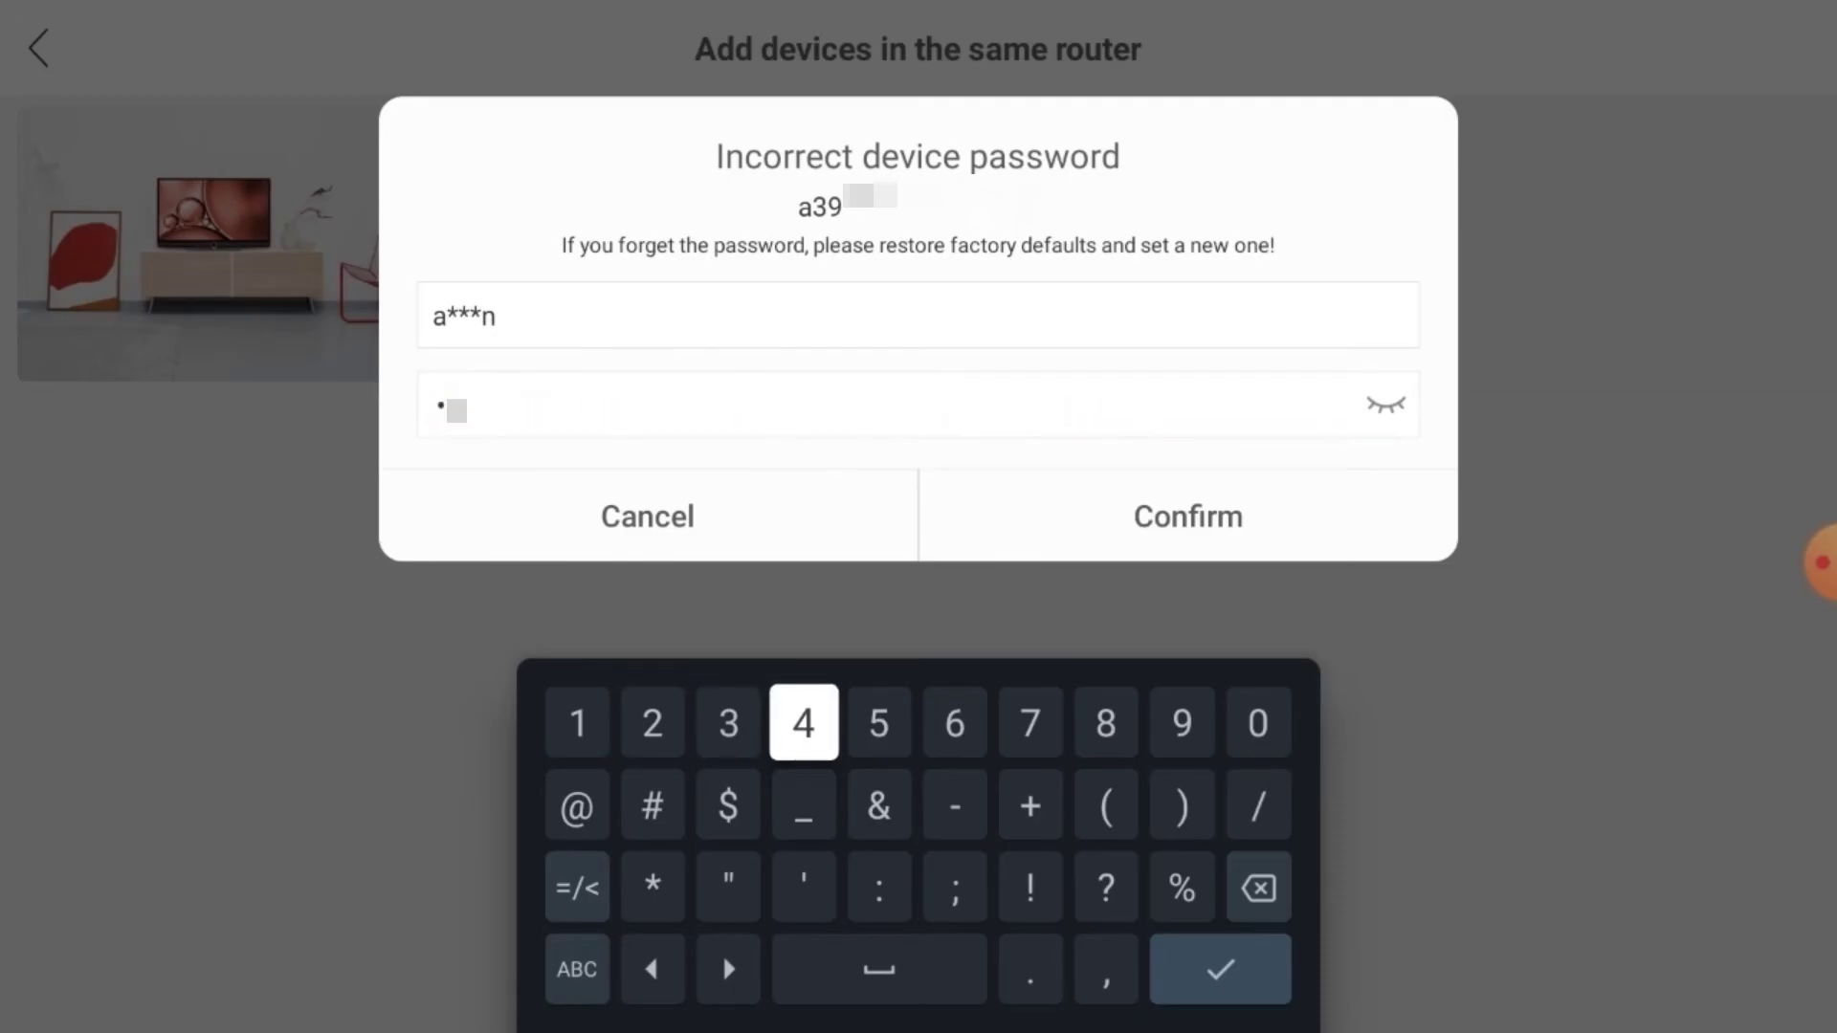
left_click(1098, 541)
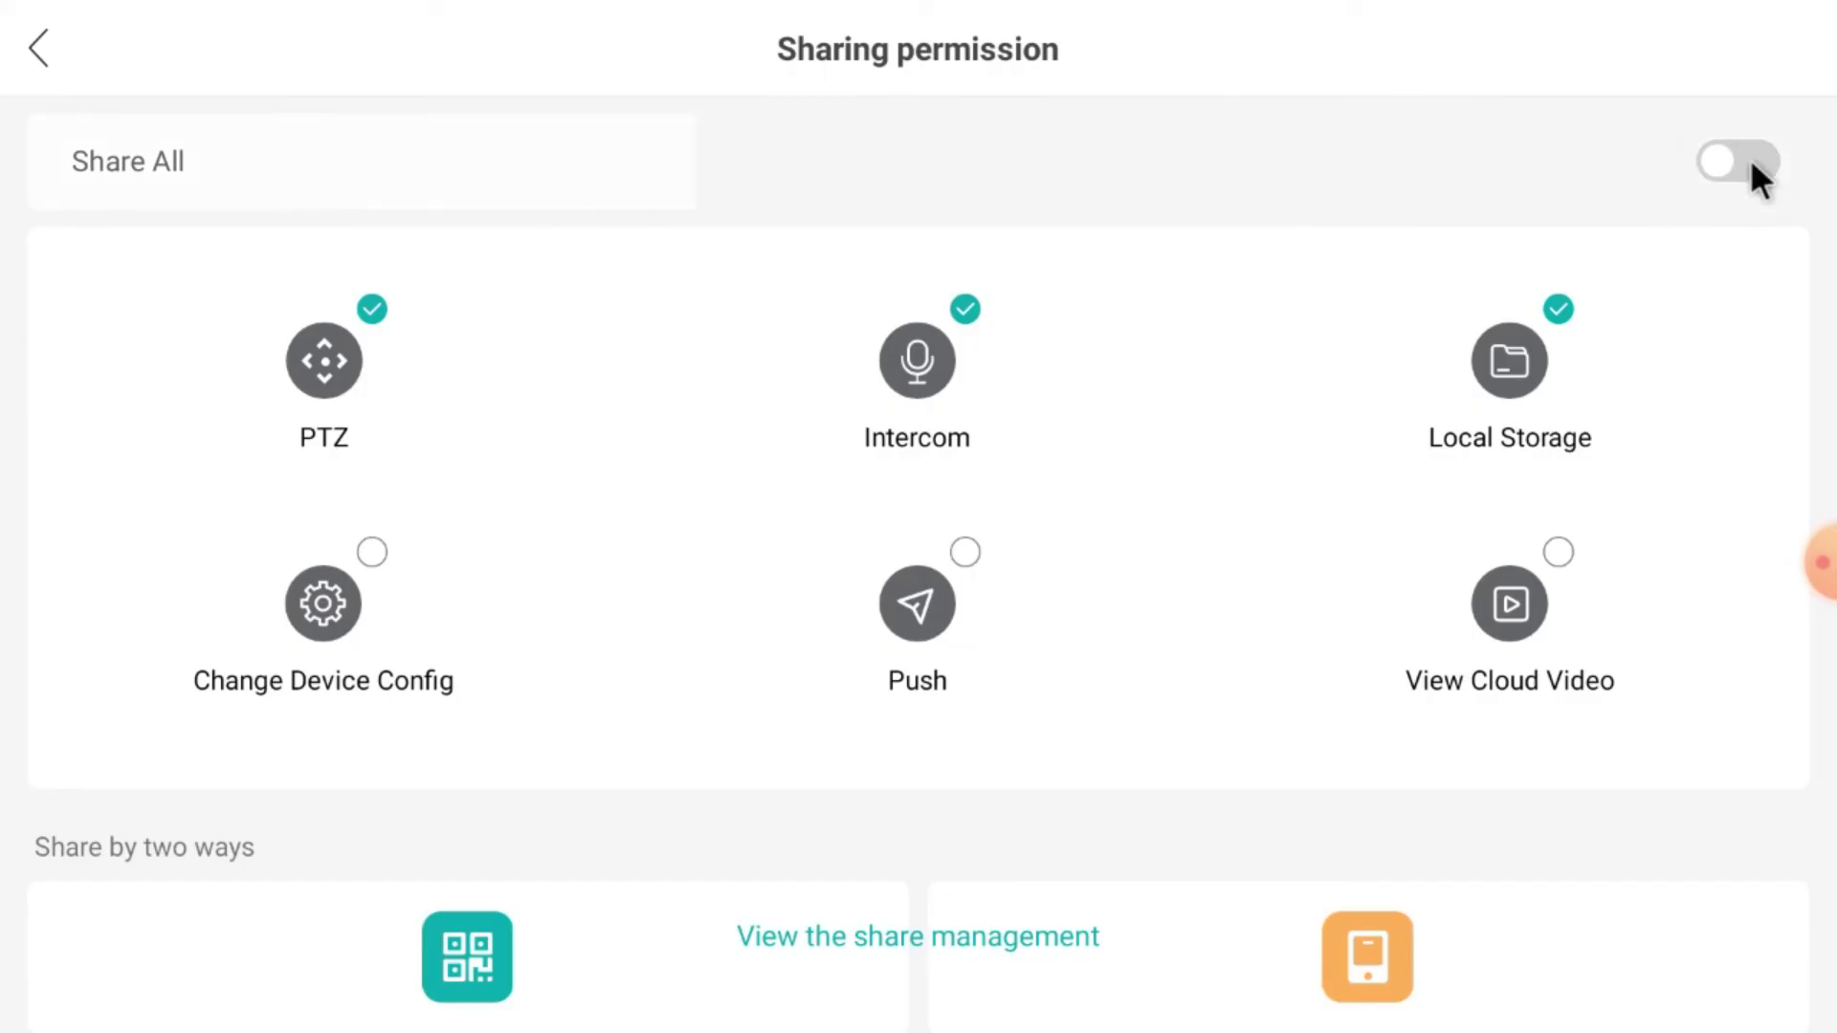
- Turn on Share All in the device's sharing permissions and leave that page
left_click(1751, 160)
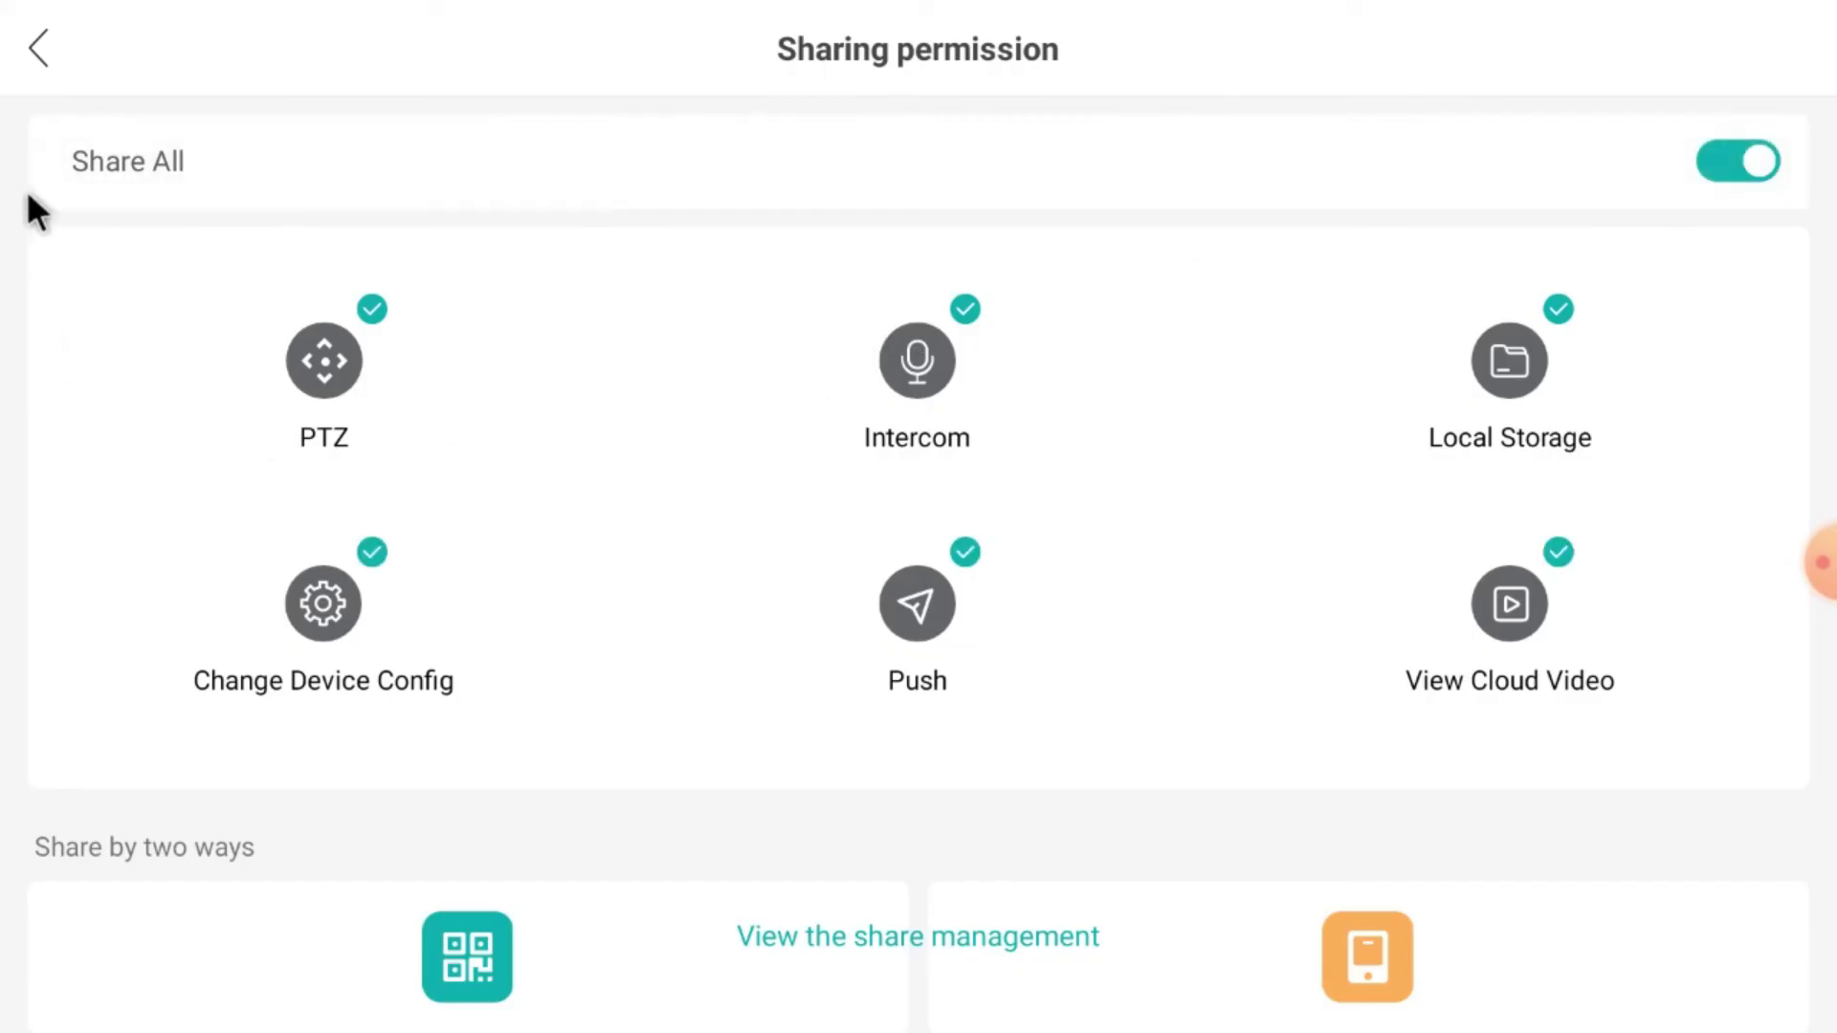
left_click(38, 40)
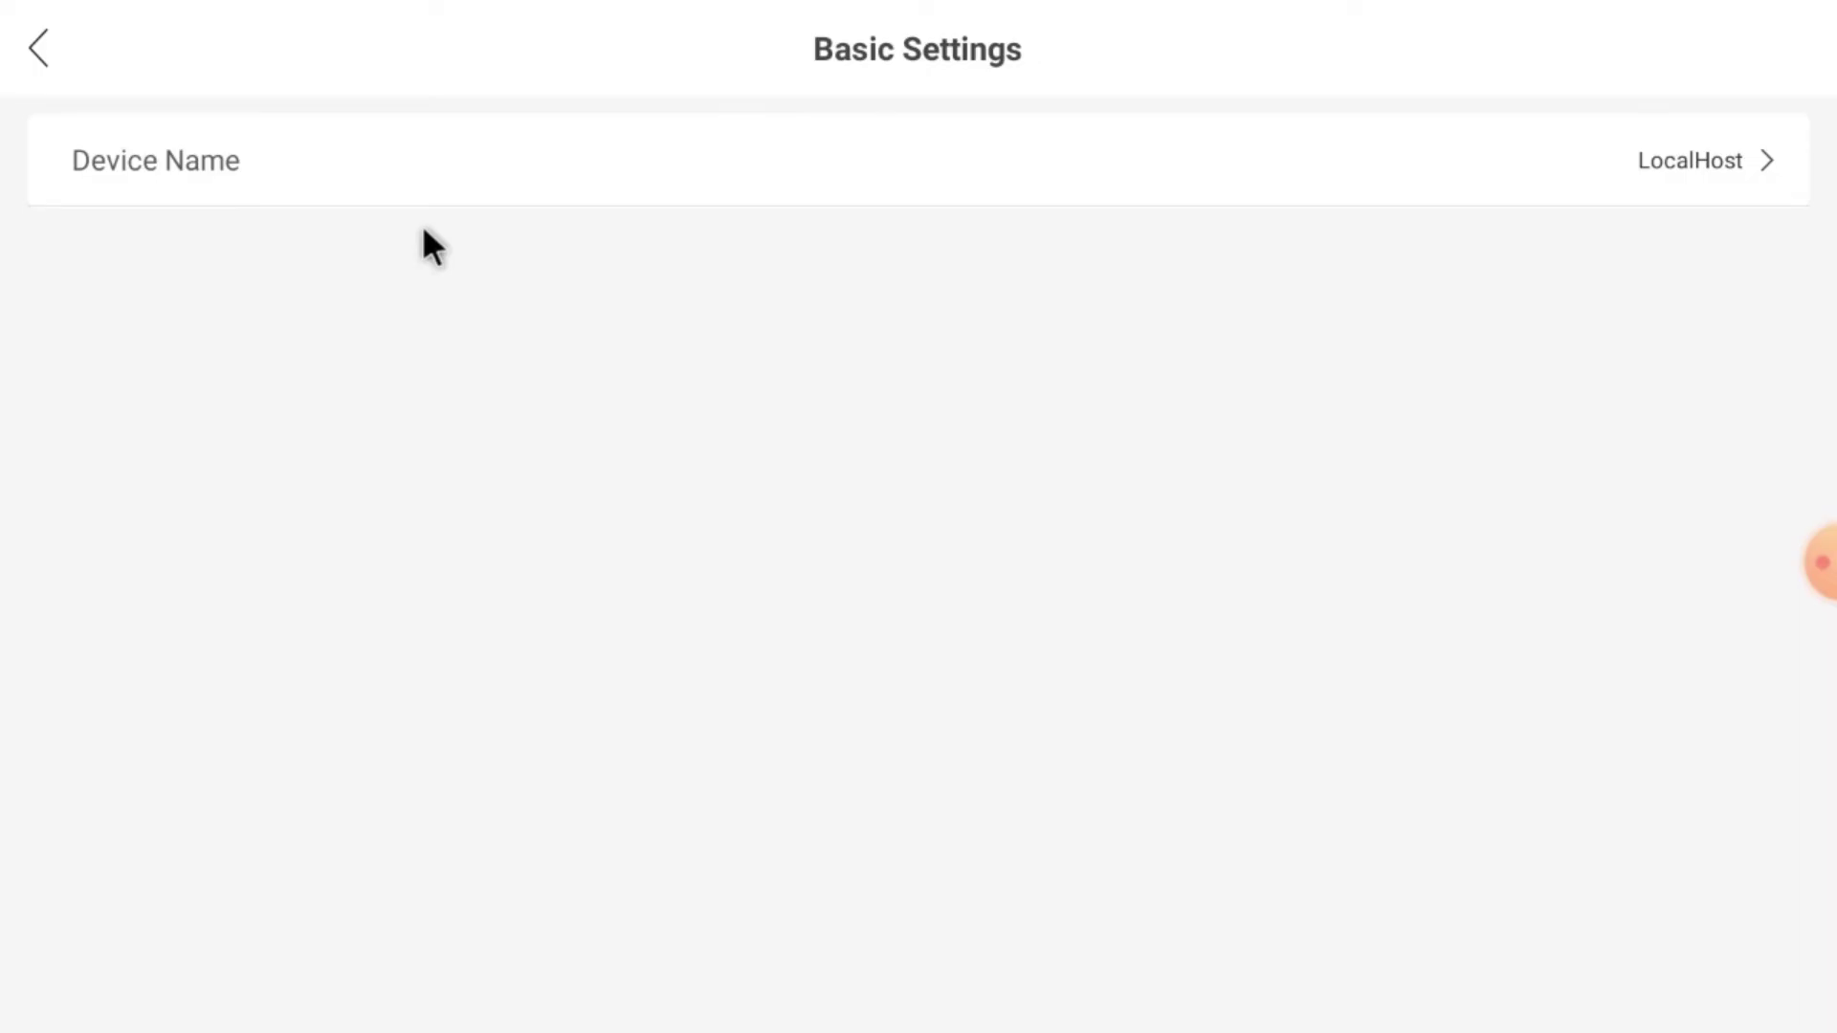
- Replace the device name in Basic Settings with "est", save it, and return to the device settings
left_click(453, 158)
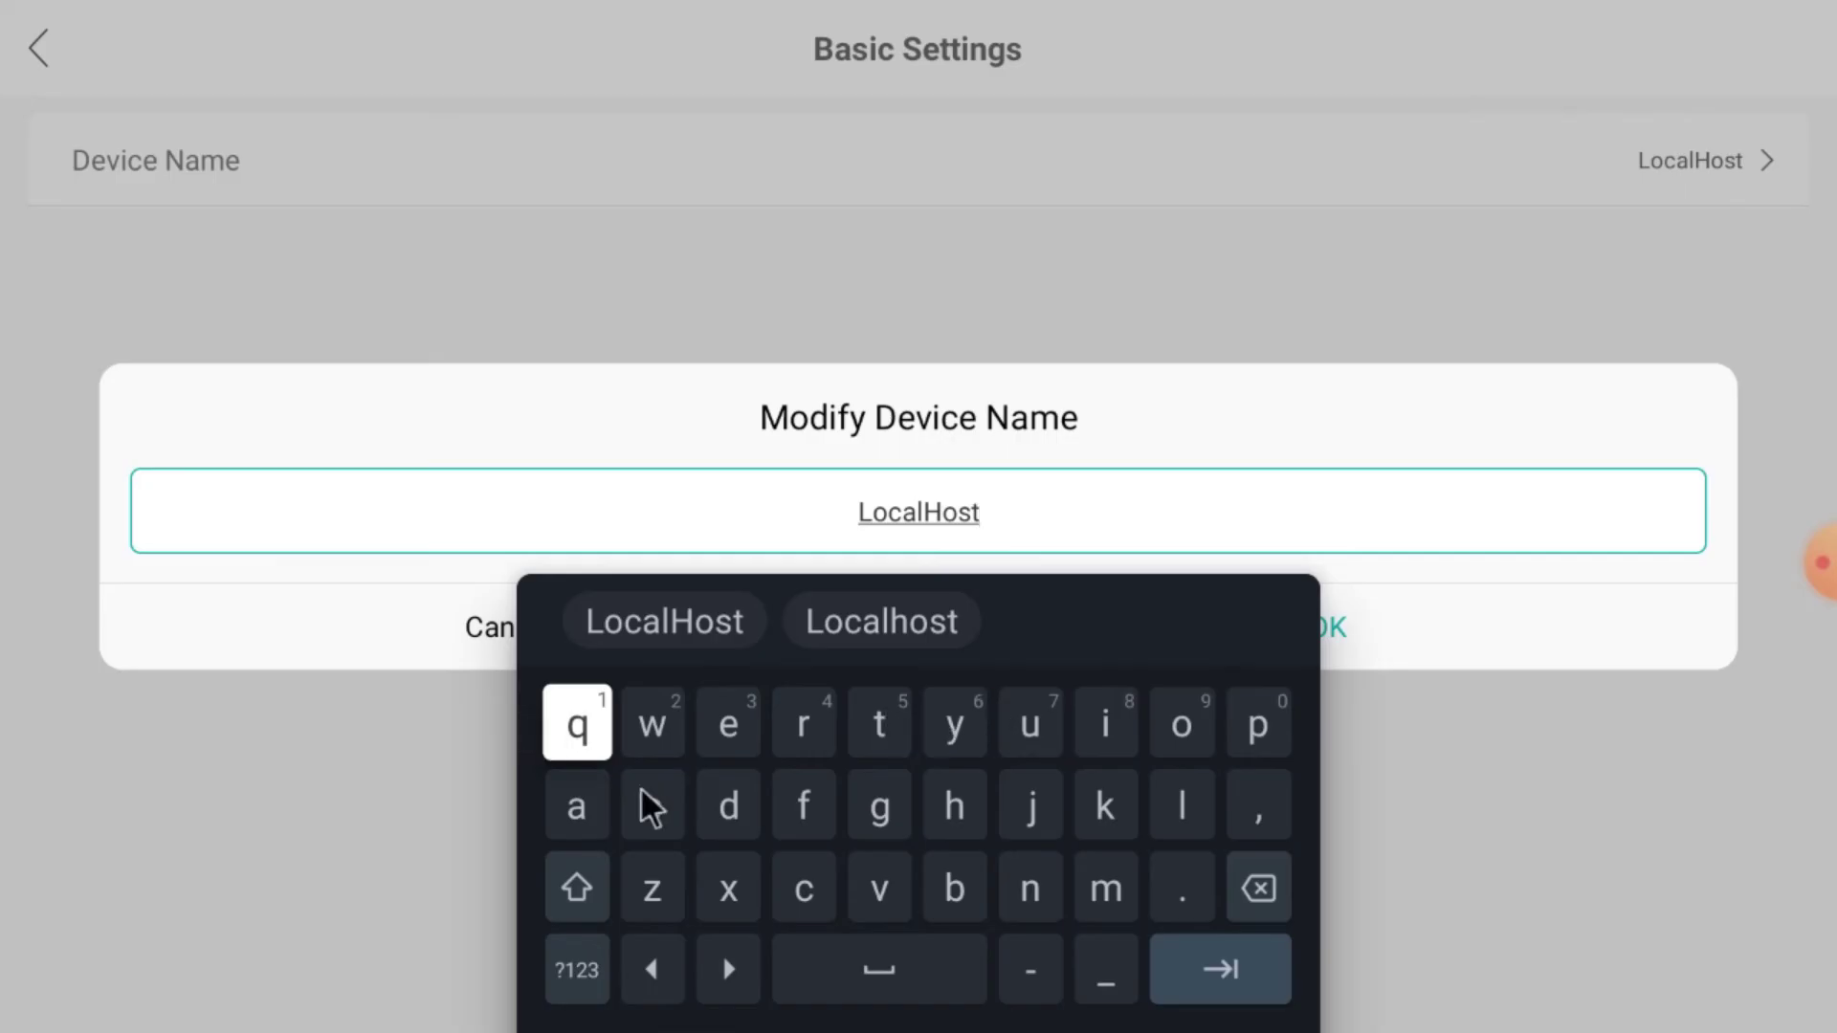
key("Escape")
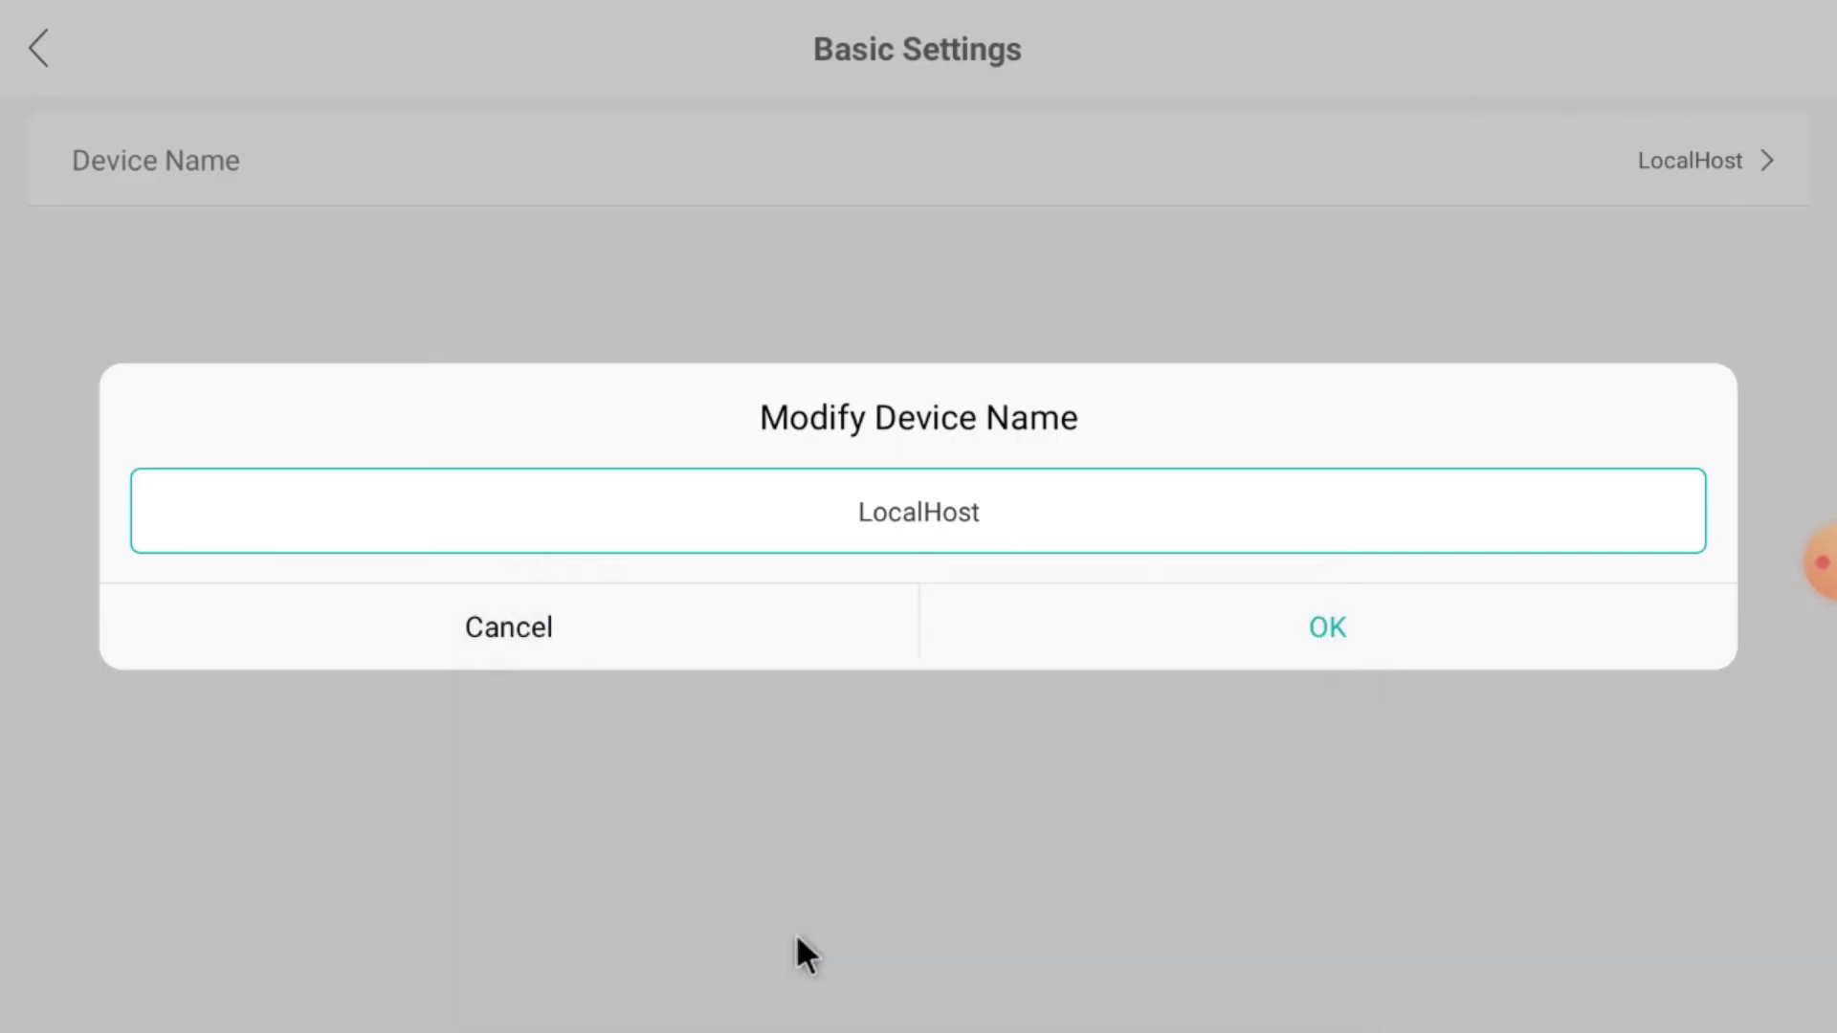
left_click(994, 515)
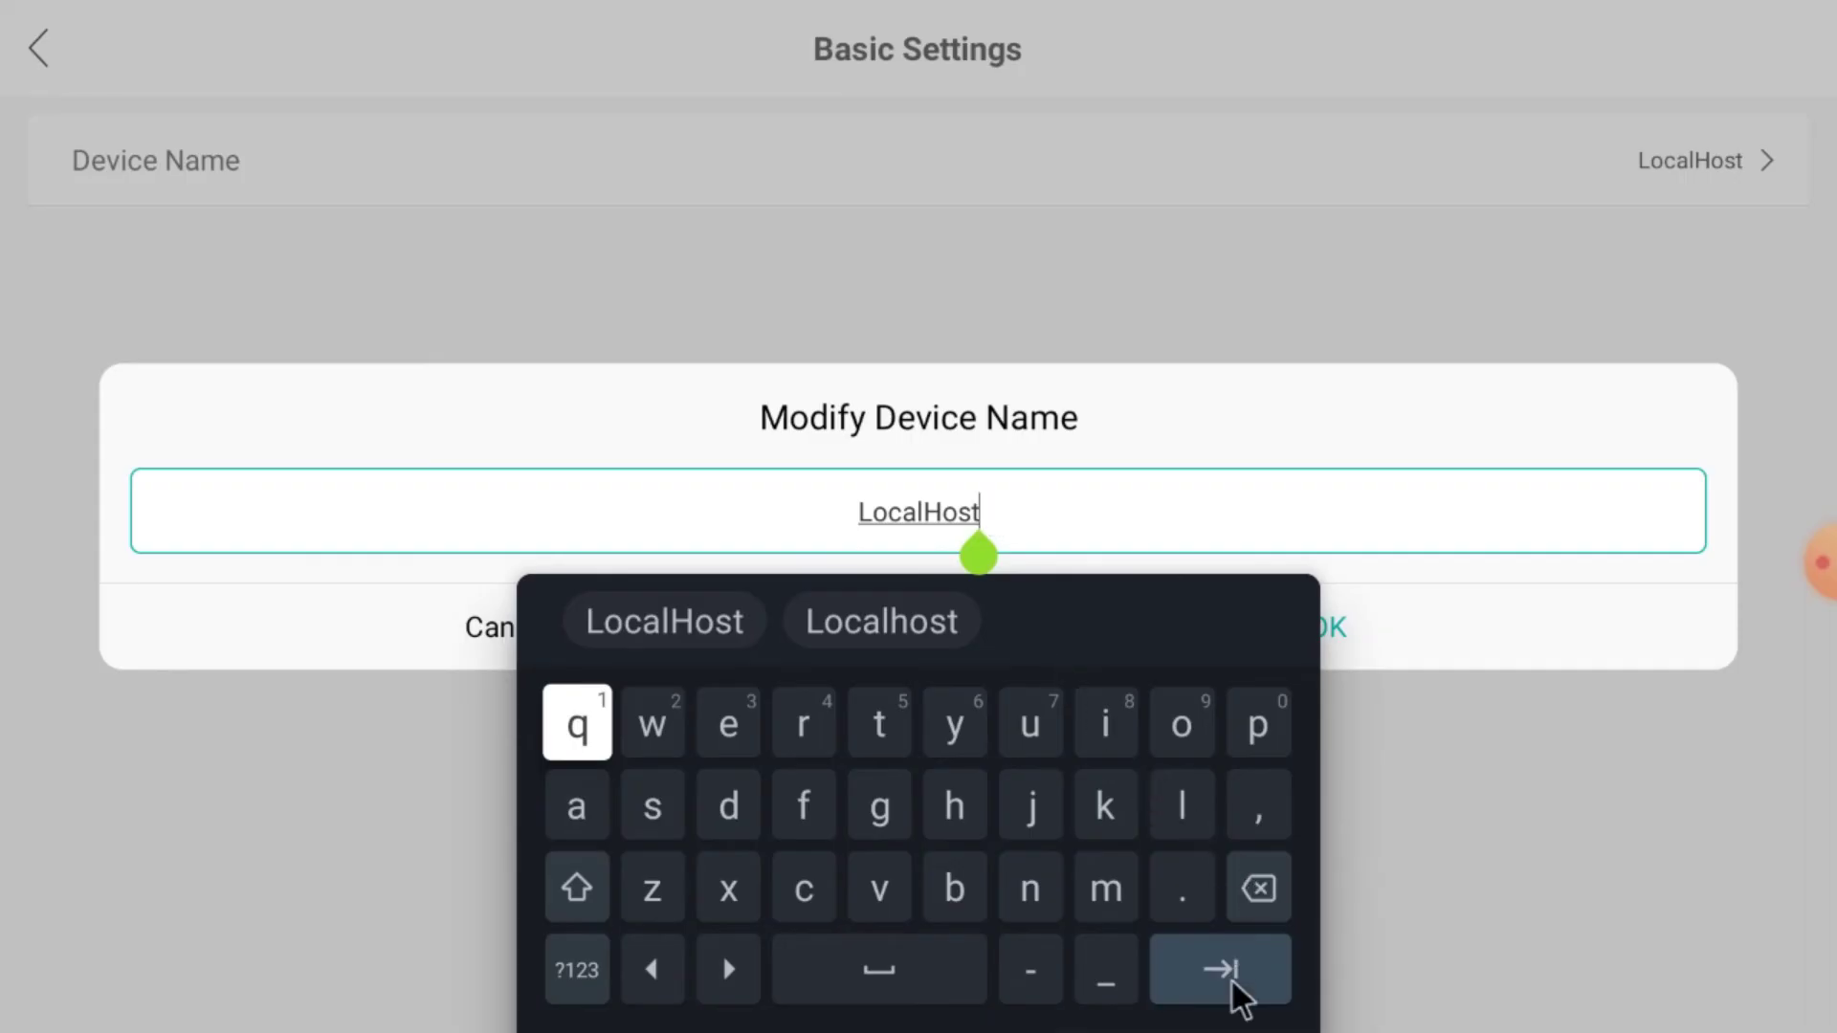
key("Down")
key("Right")
key("Right")
key("Right")
key("Right")
key("Right")
key("Right")
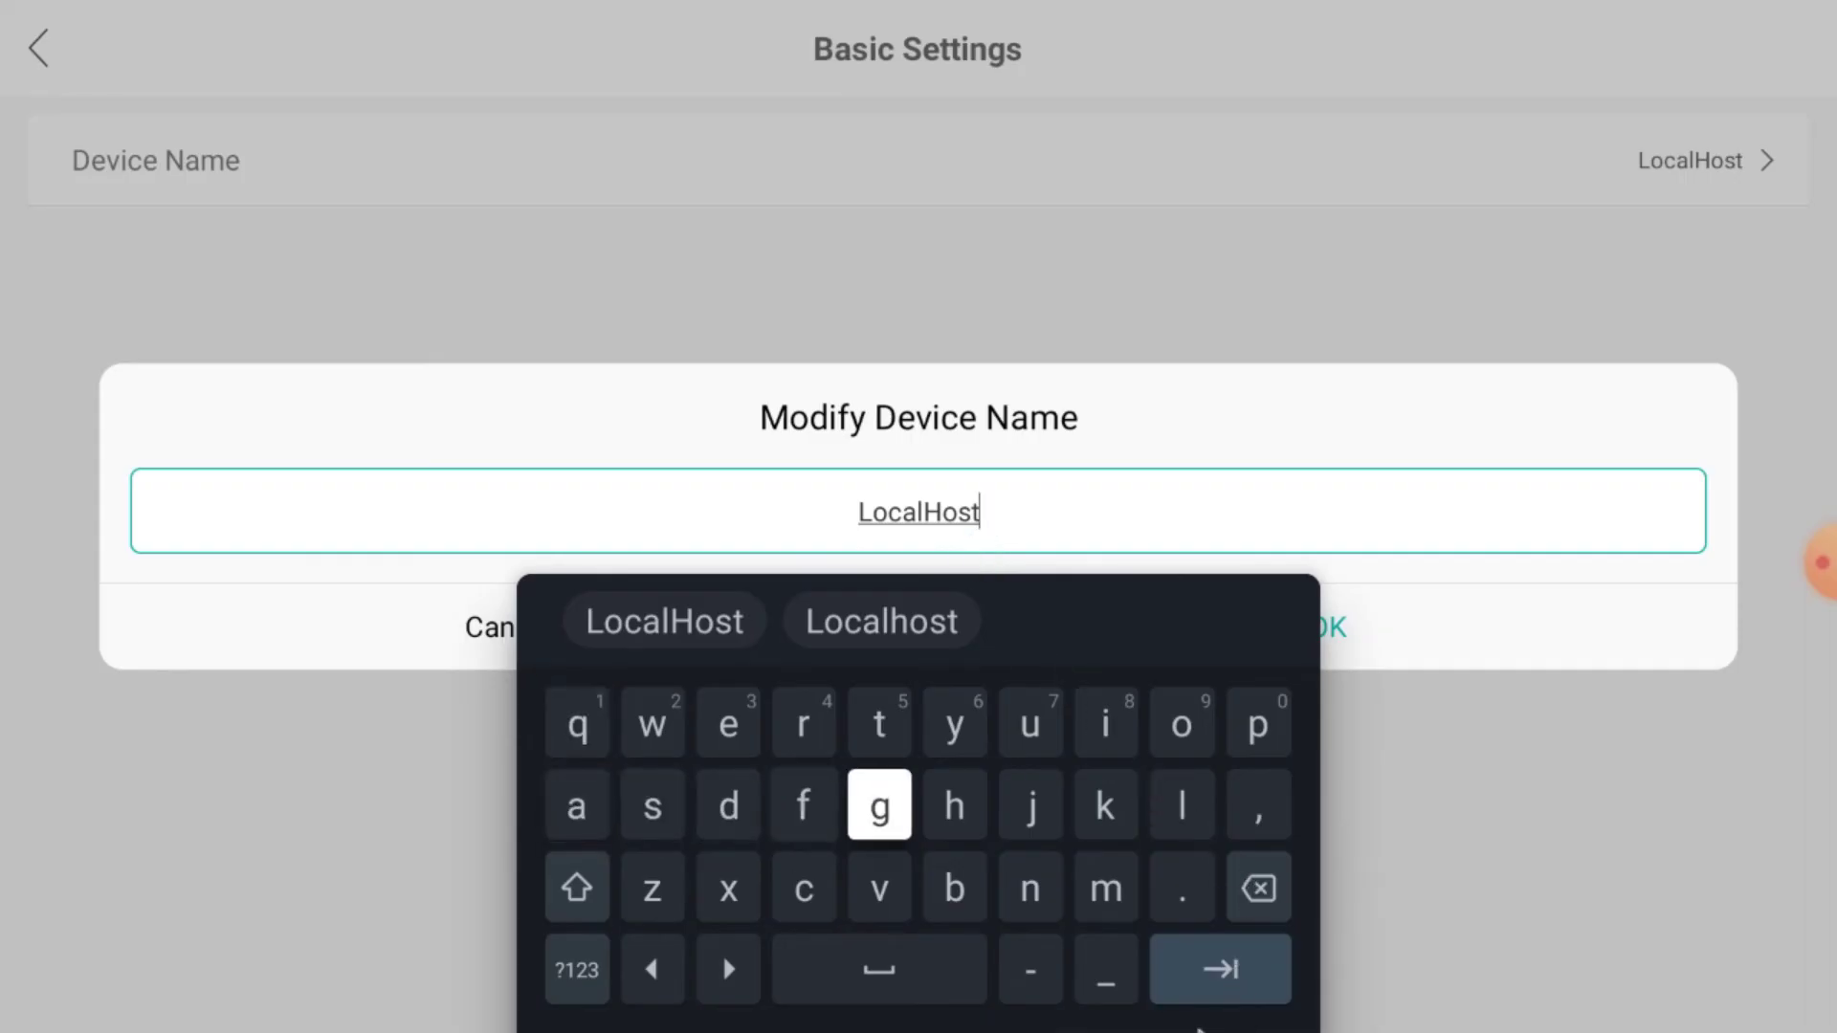
key("Right")
key("Right")
key("Right")
key("Down")
key("Return")
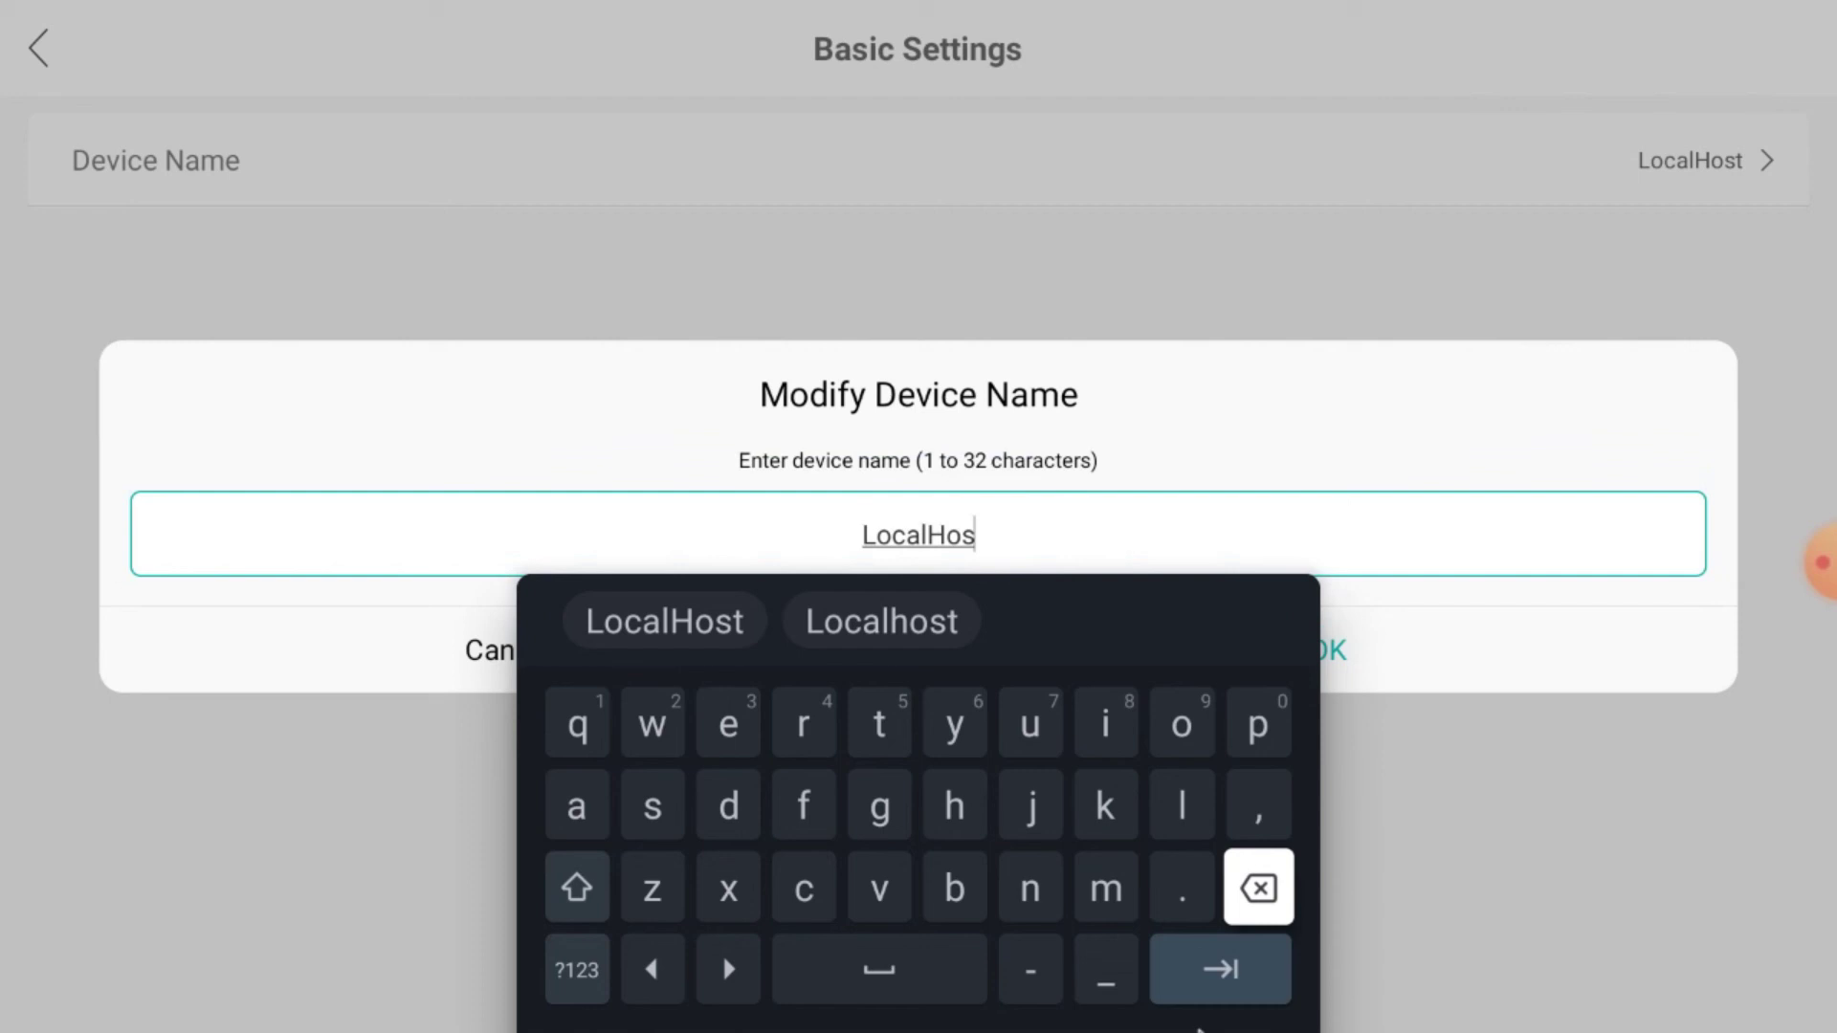
key("Return")
key("Return")
key("Return")
key("Return")
key("Return")
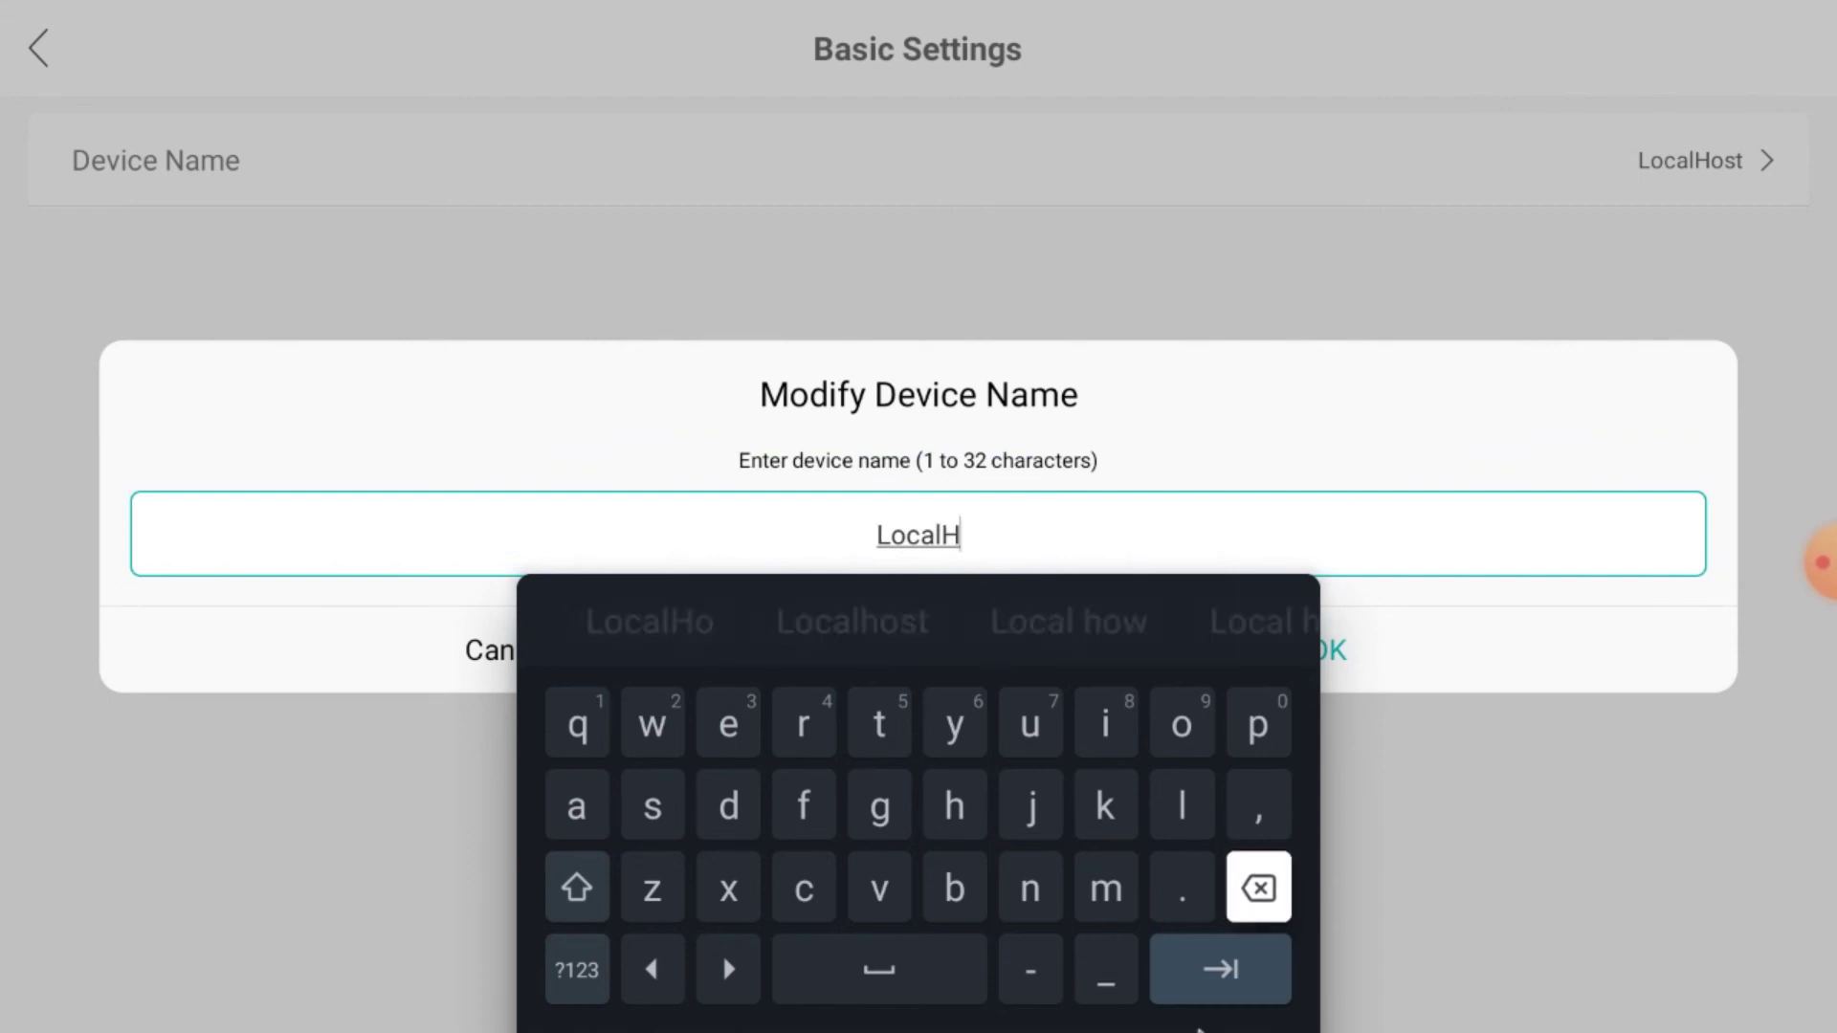
key("Return")
key("Return")
key("Return")
key("Left")
key("Left")
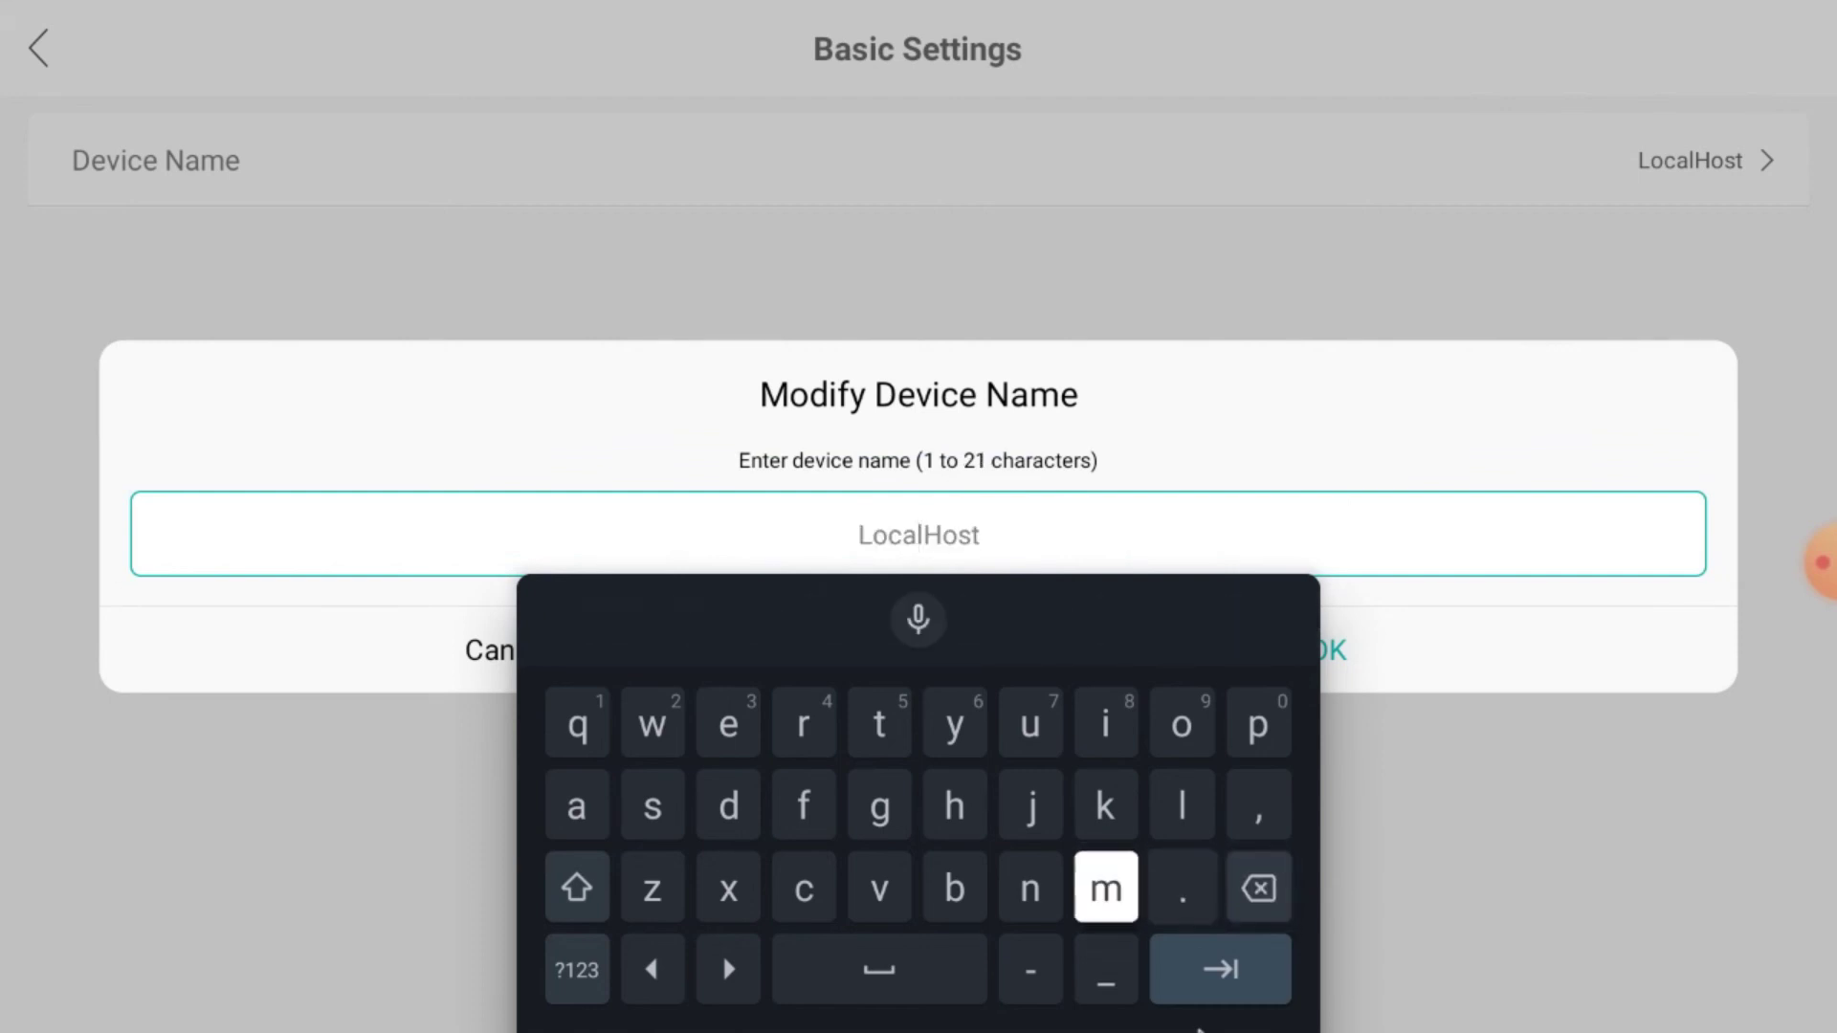
key("Left")
key("Left")
key("Left")
key("Up")
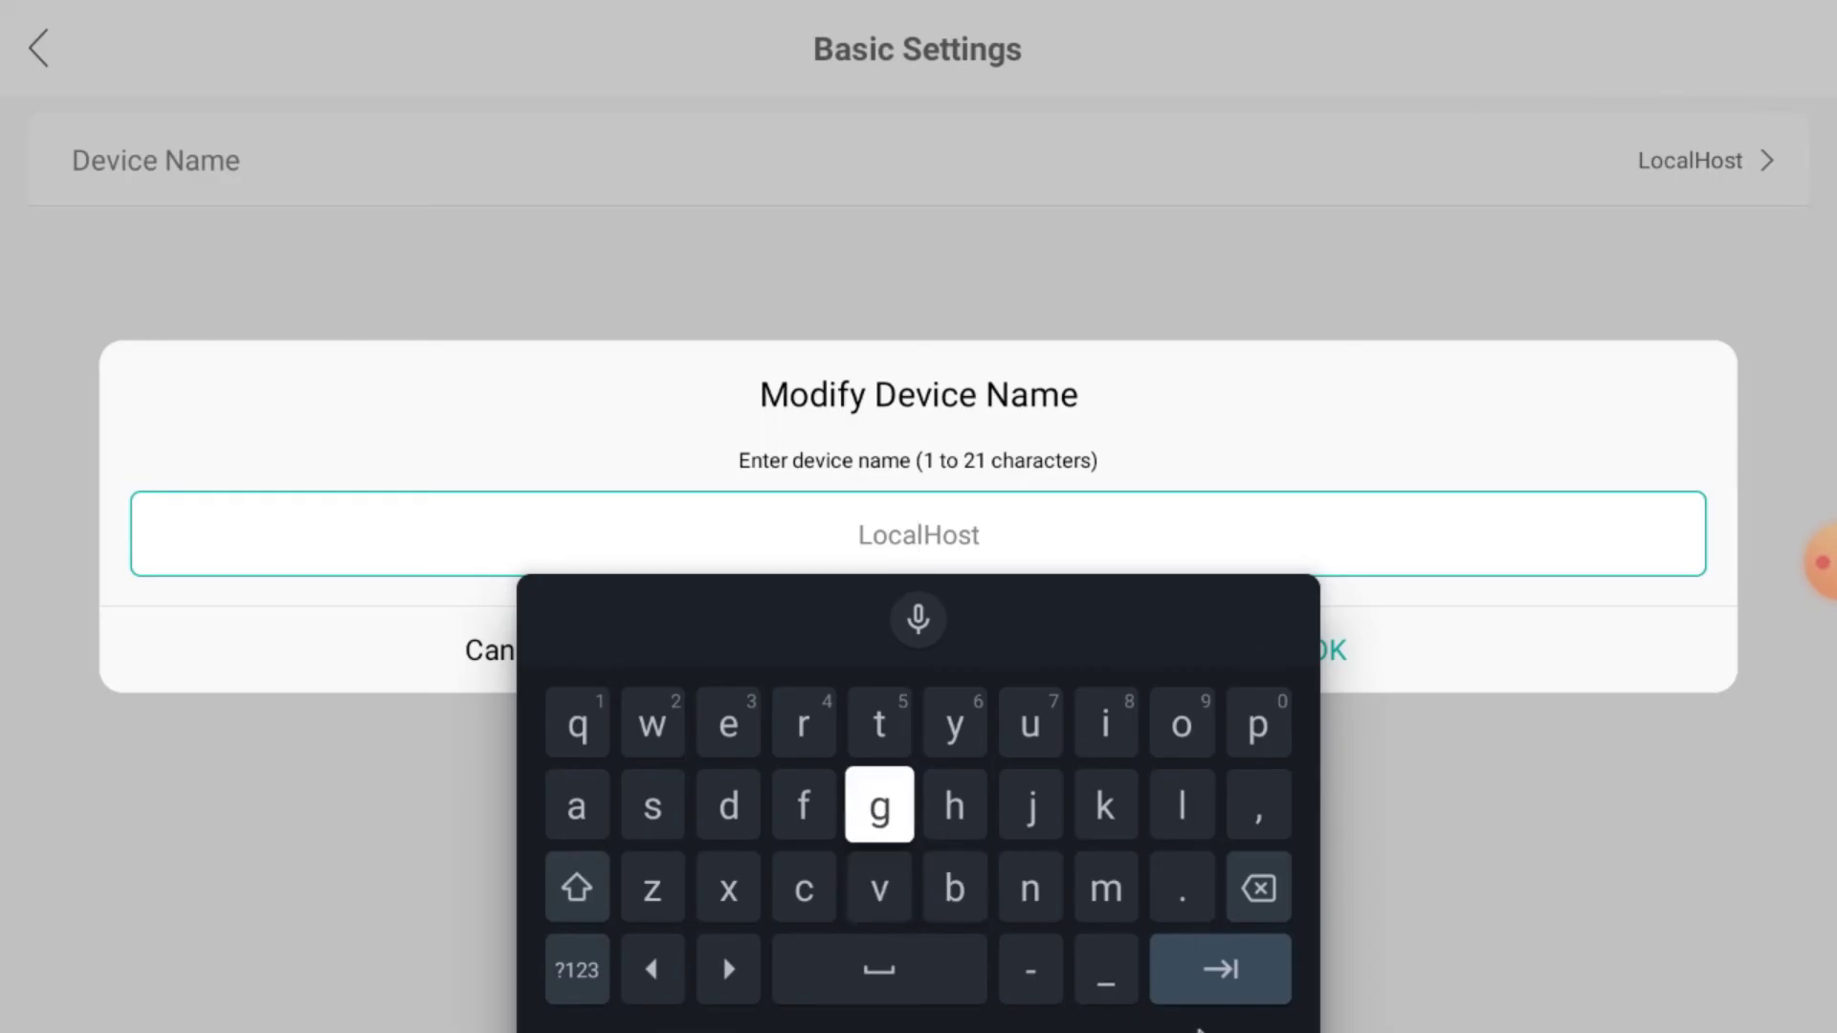
key("Up")
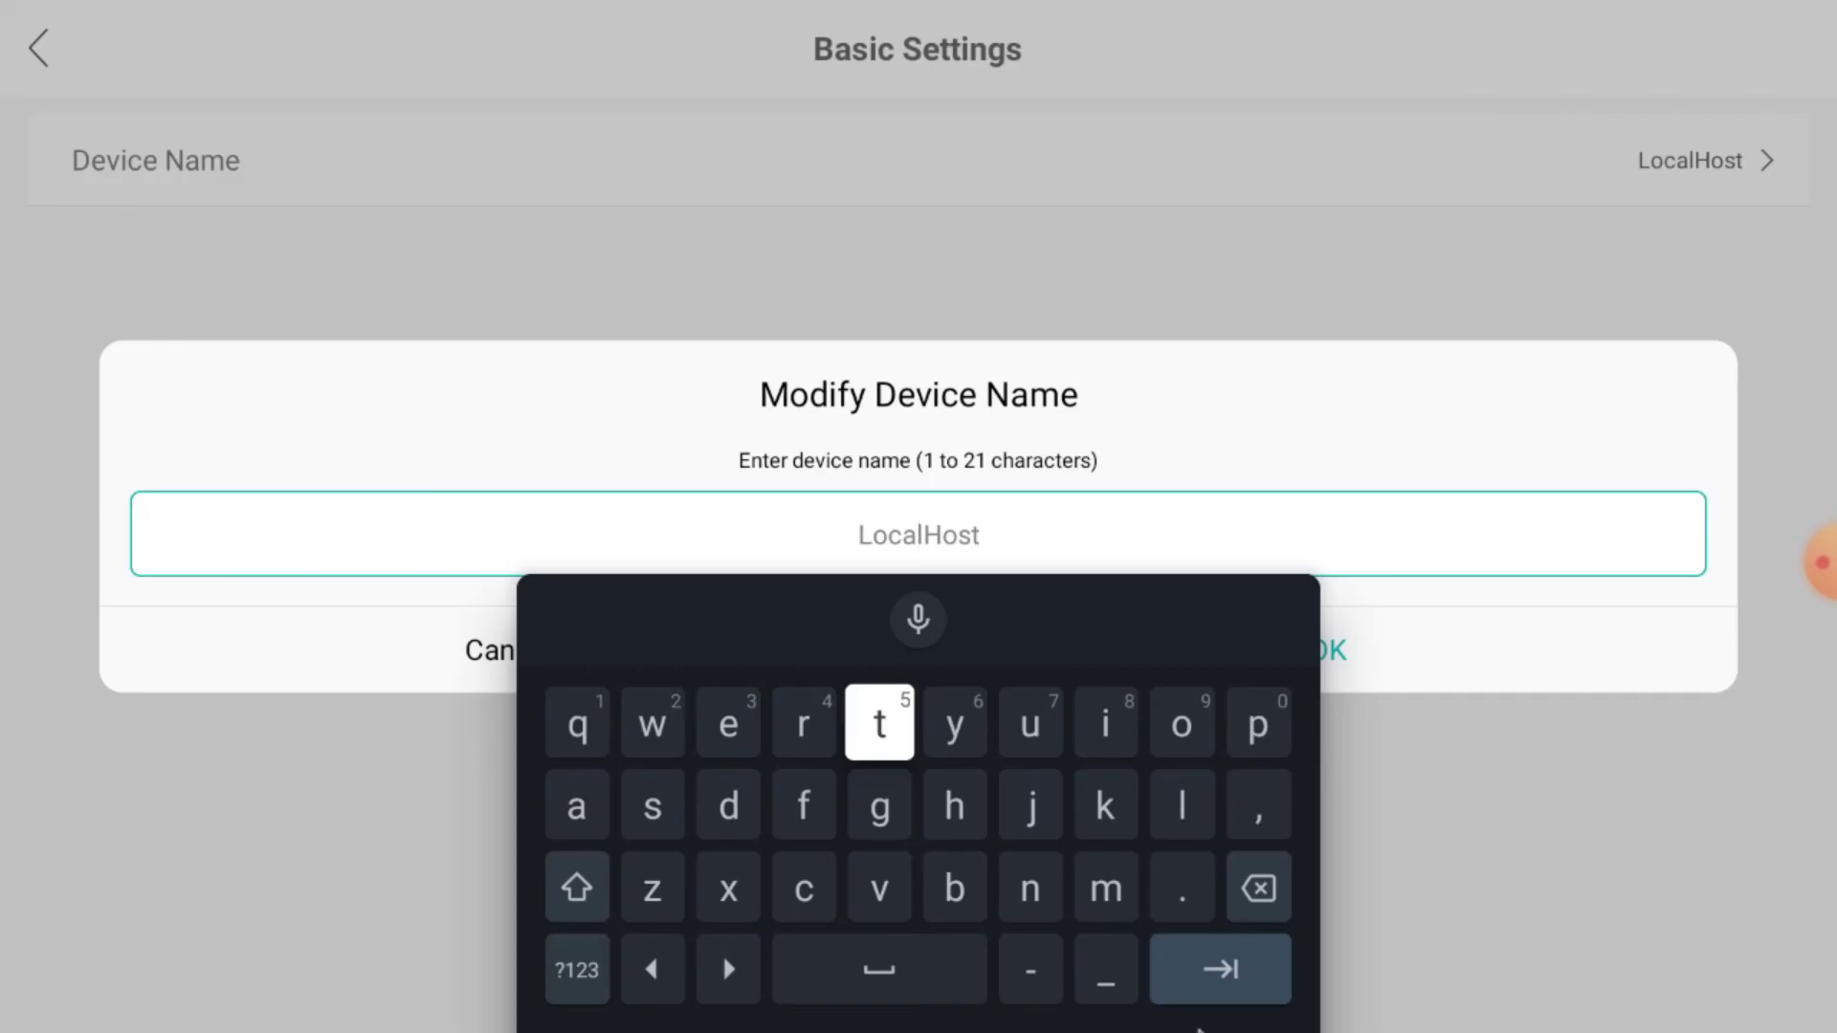
key("Left")
key("Left")
key("Return")
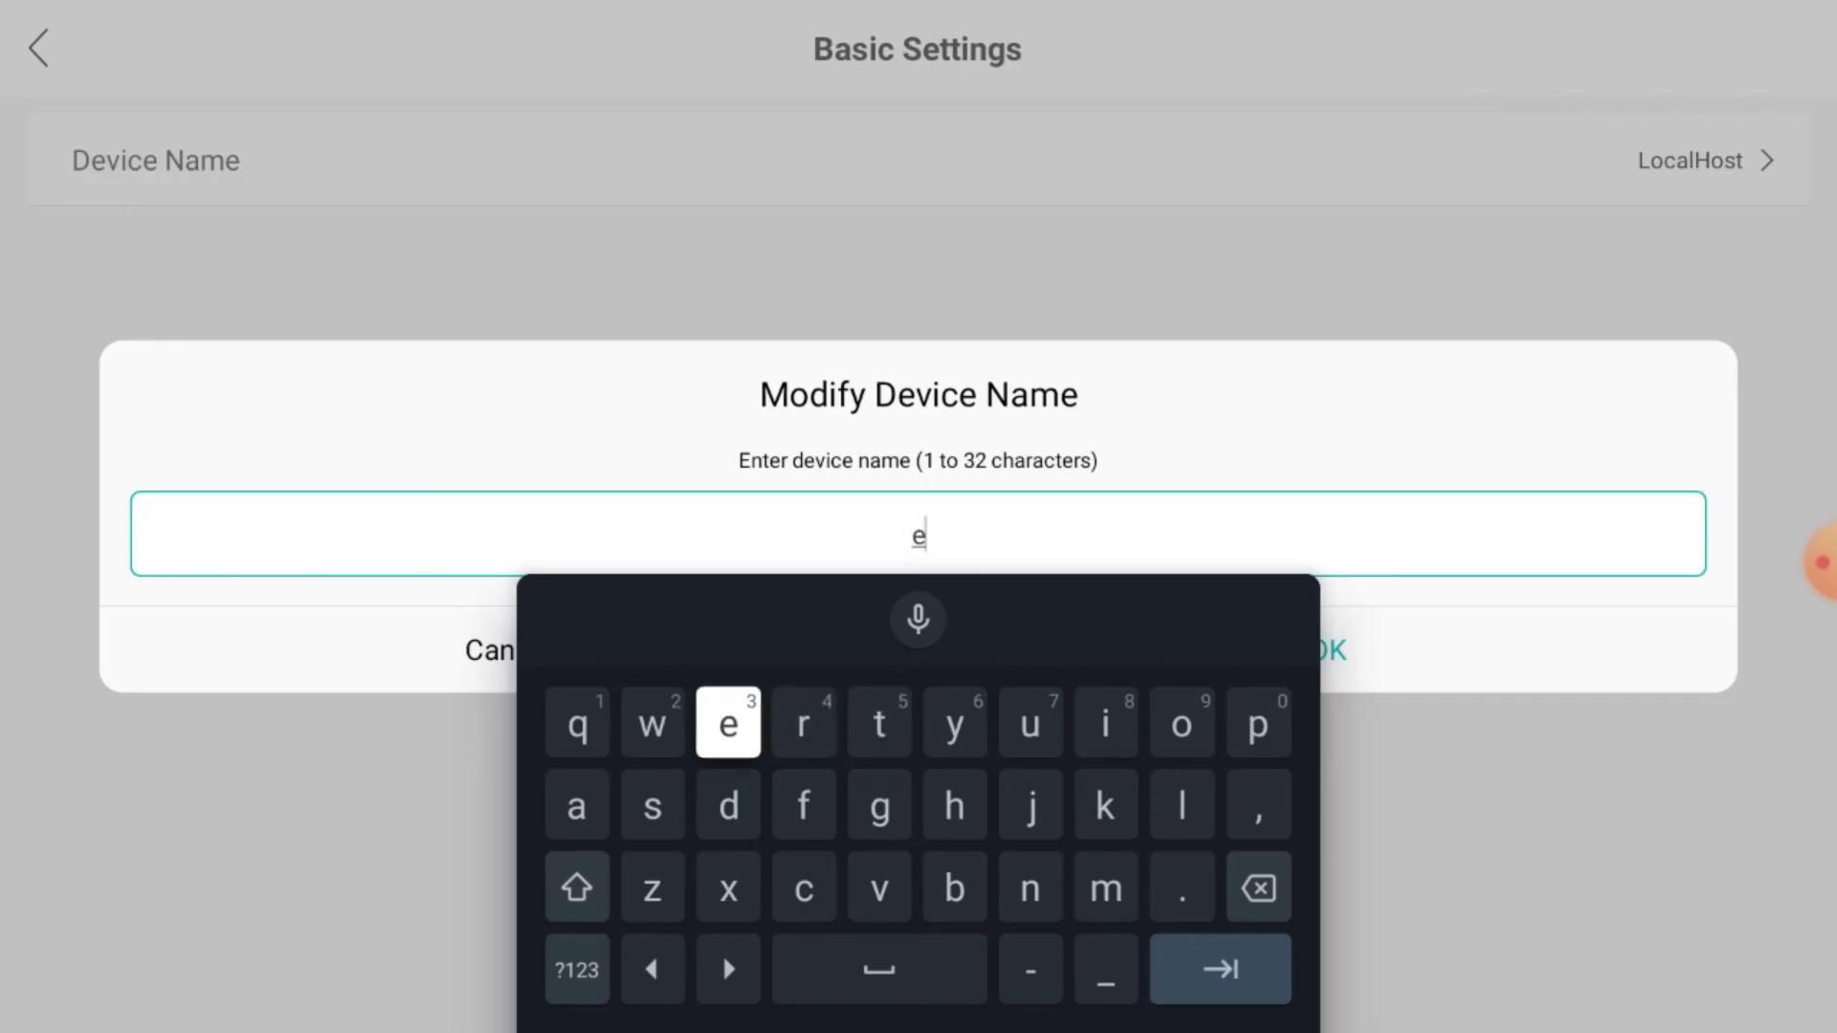
key("Down")
key("Left")
key("Return")
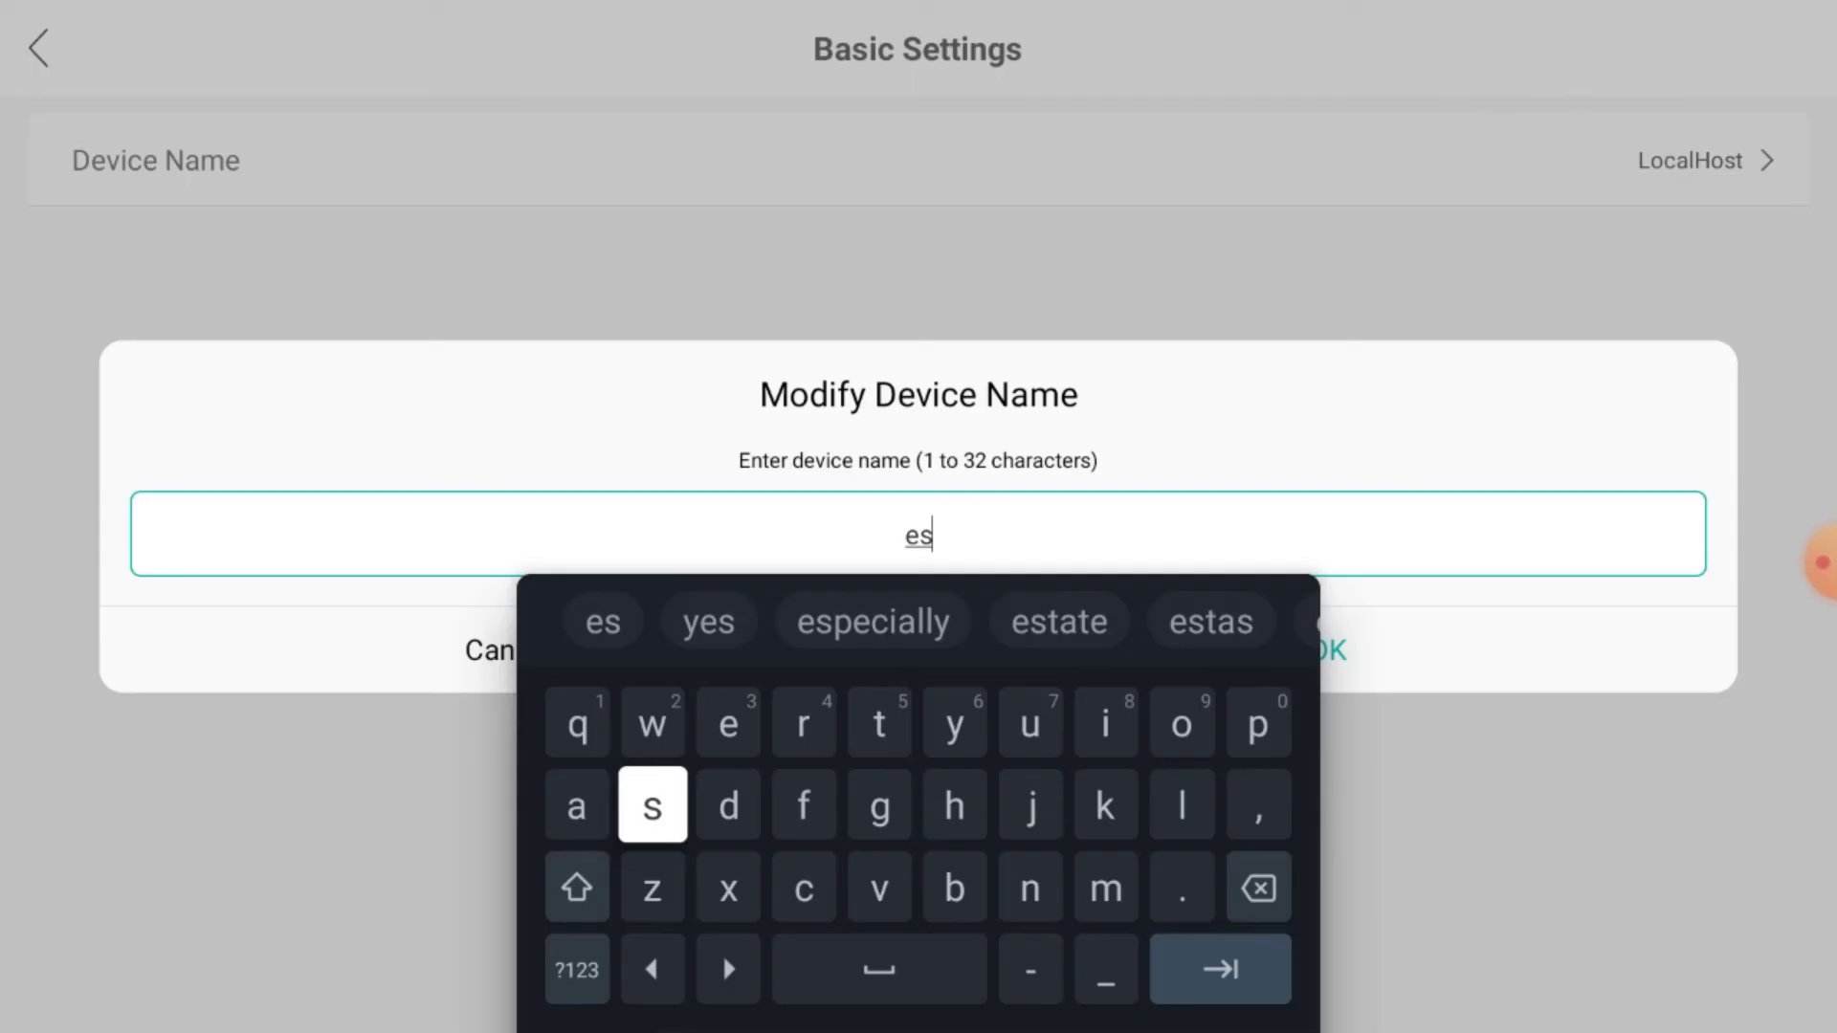
key("Right")
key("Right")
key("Right")
key("Up")
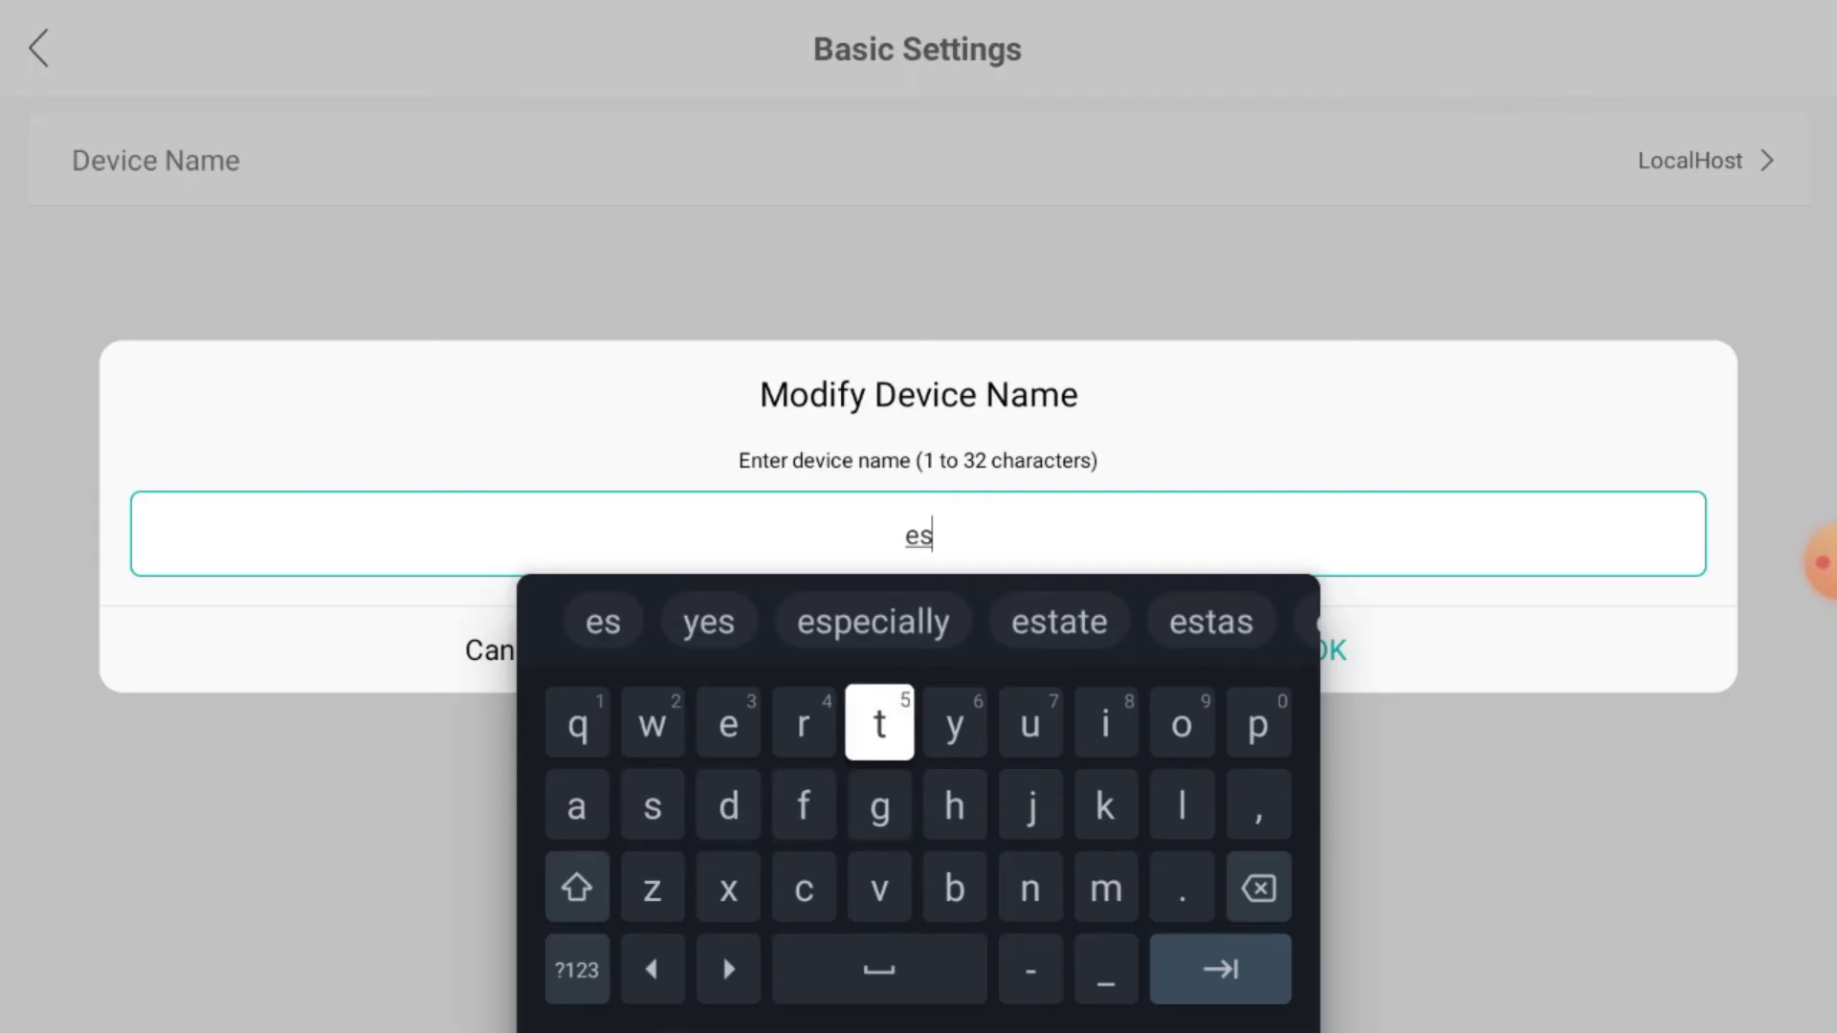
key("Return")
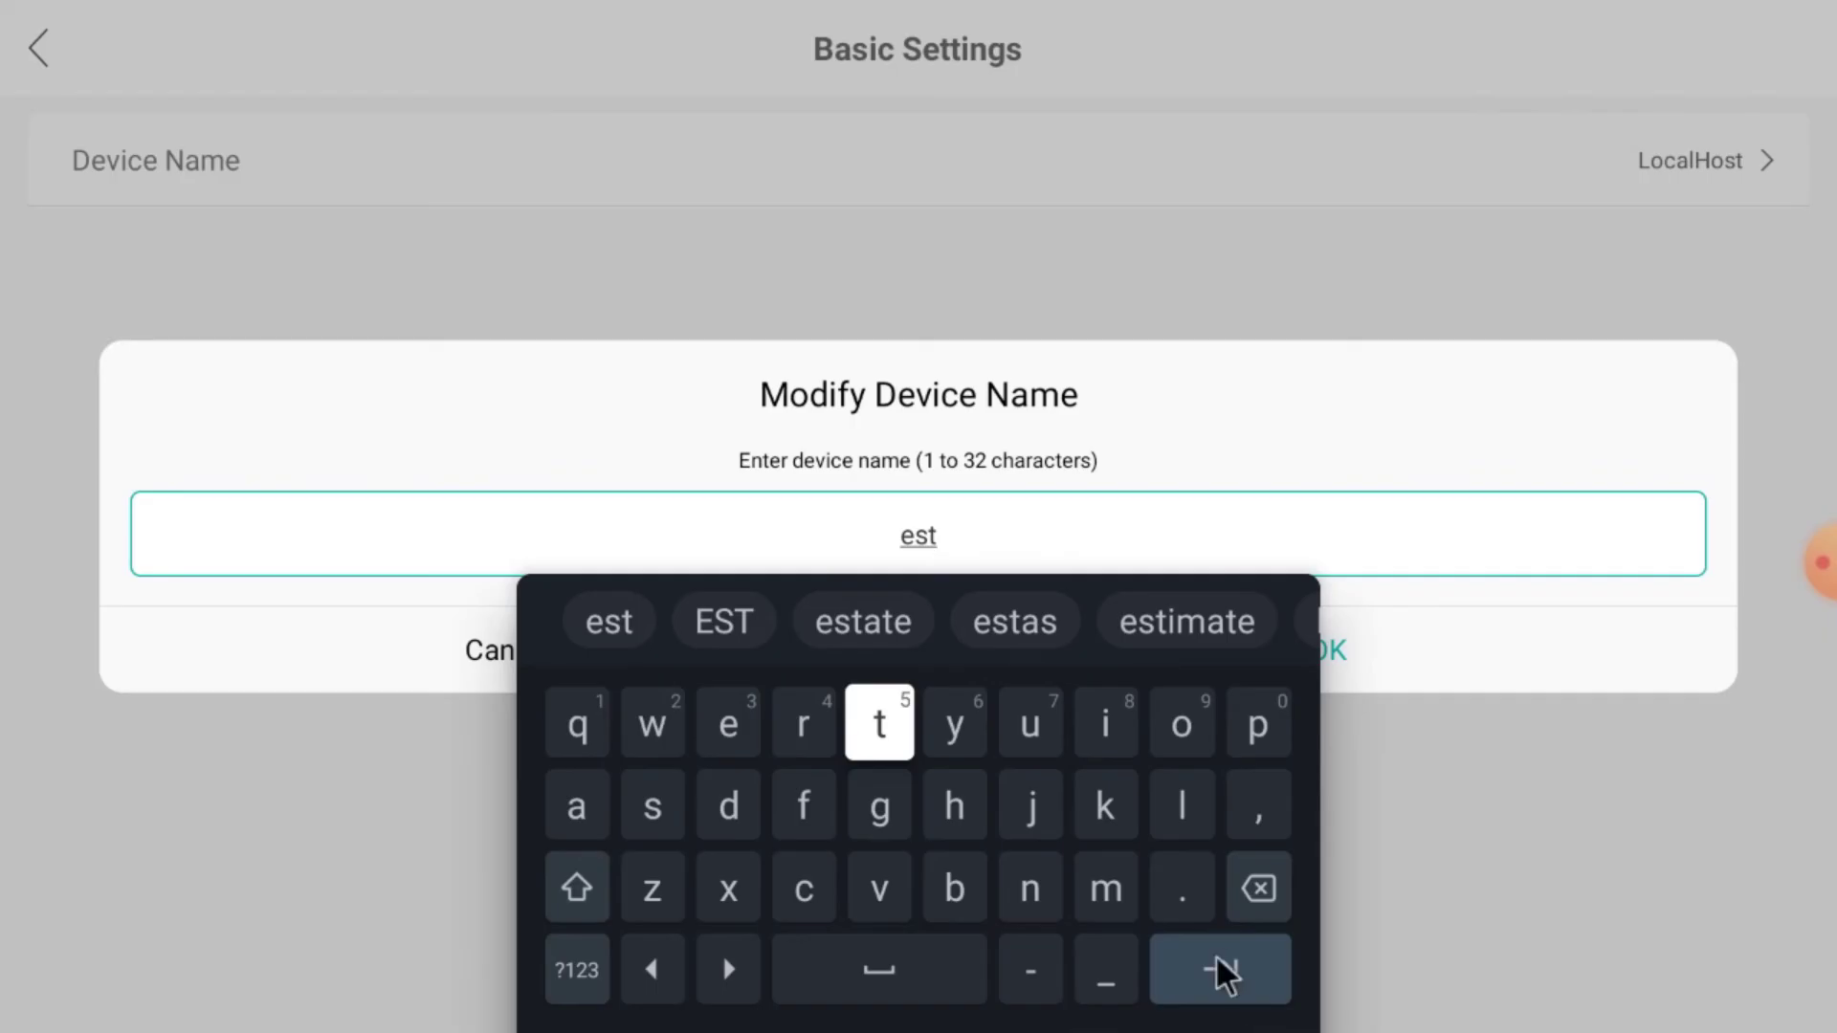
key("Escape")
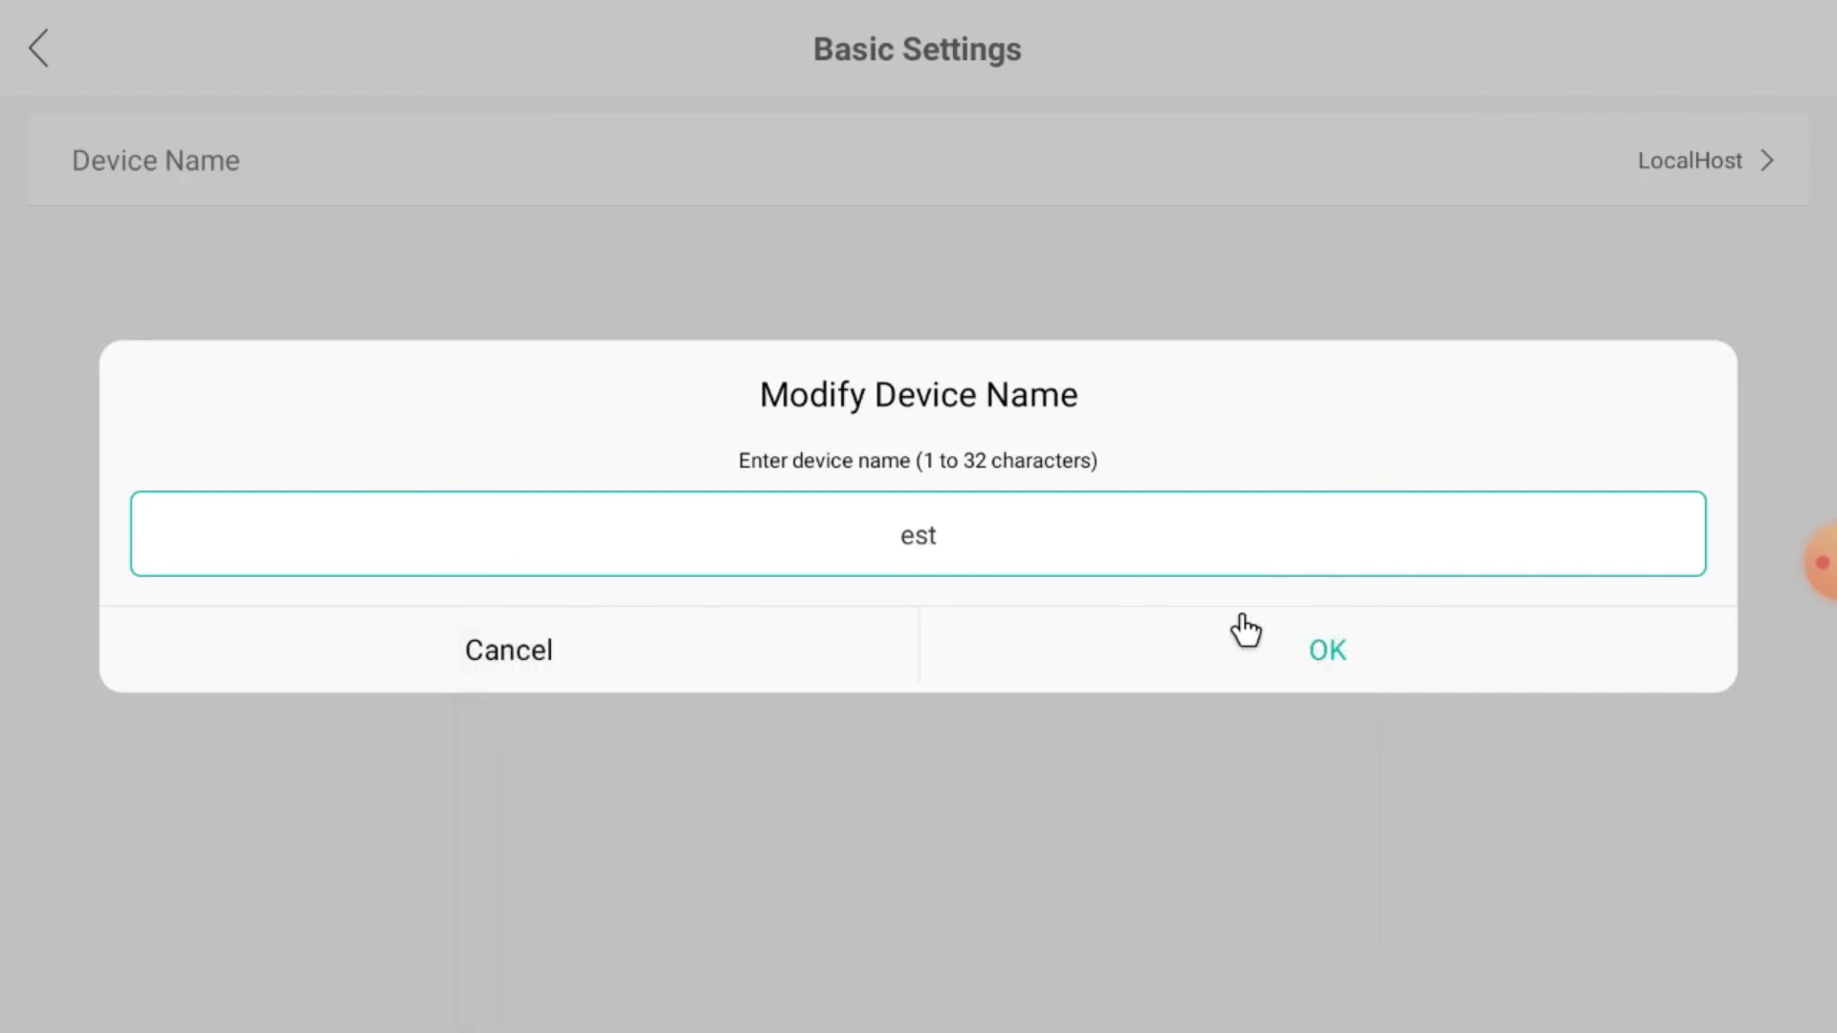
left_click(1244, 659)
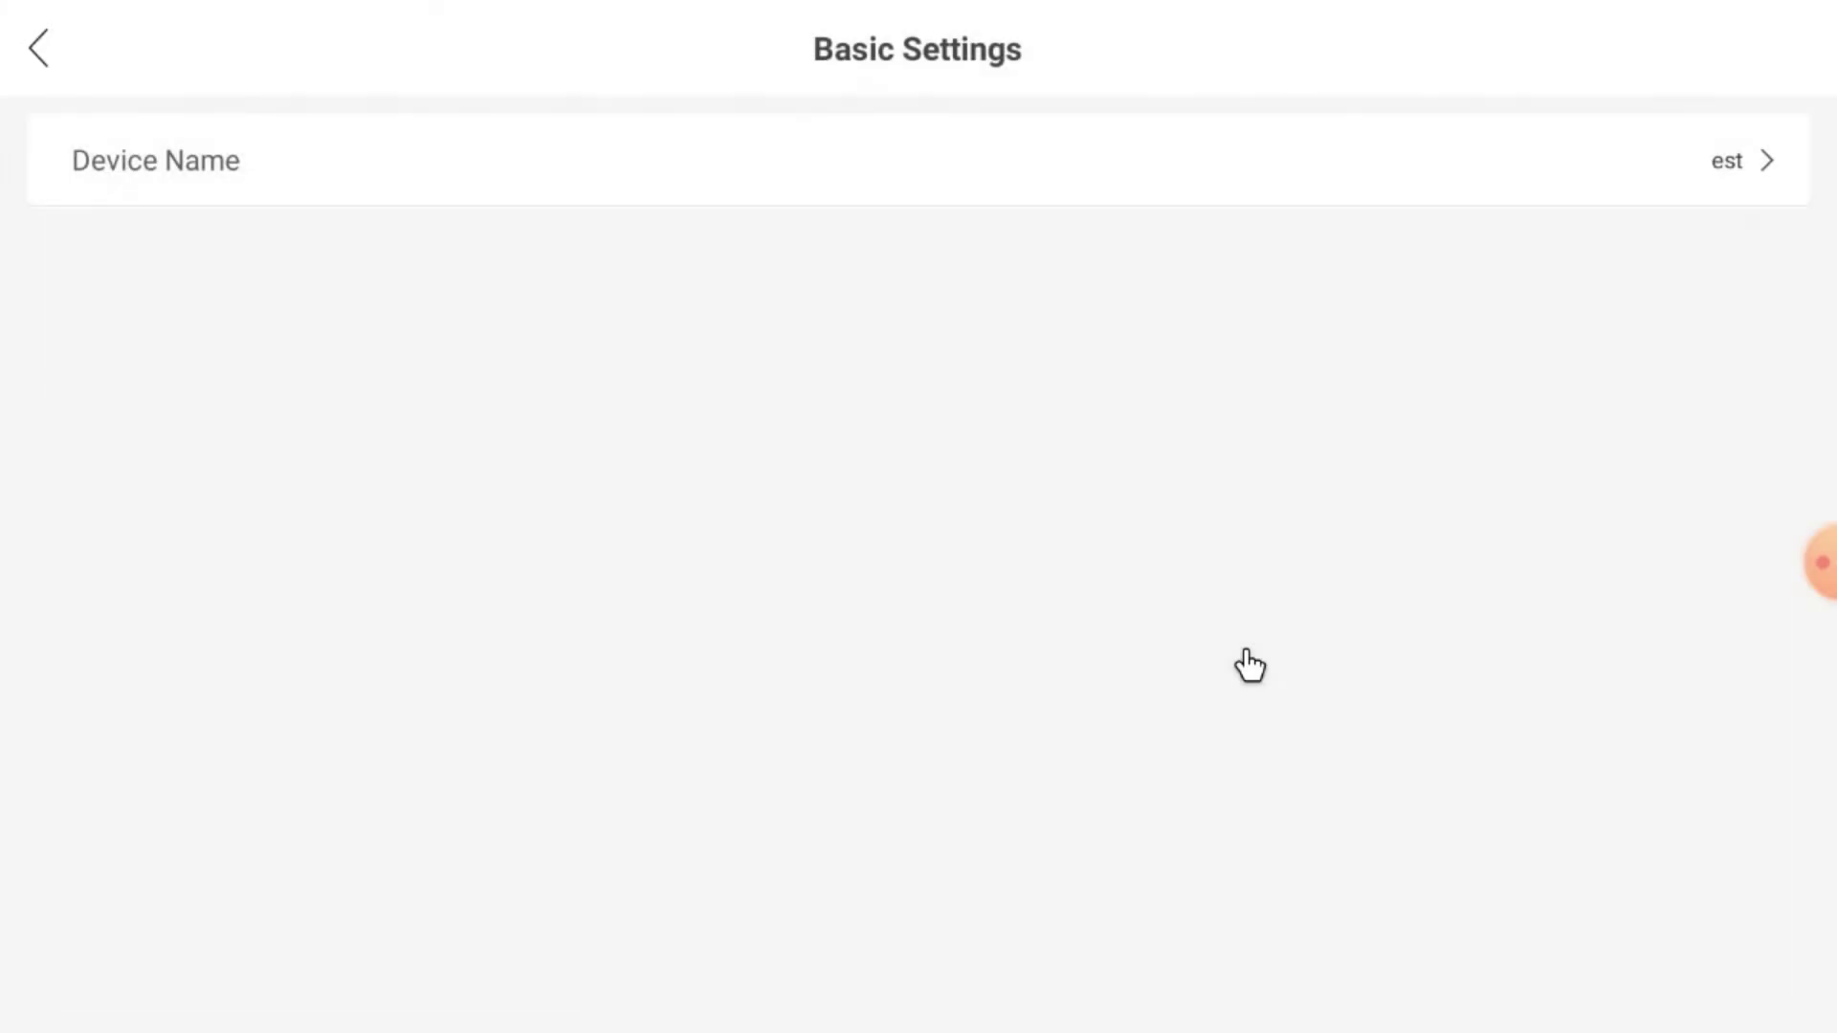
left_click(38, 50)
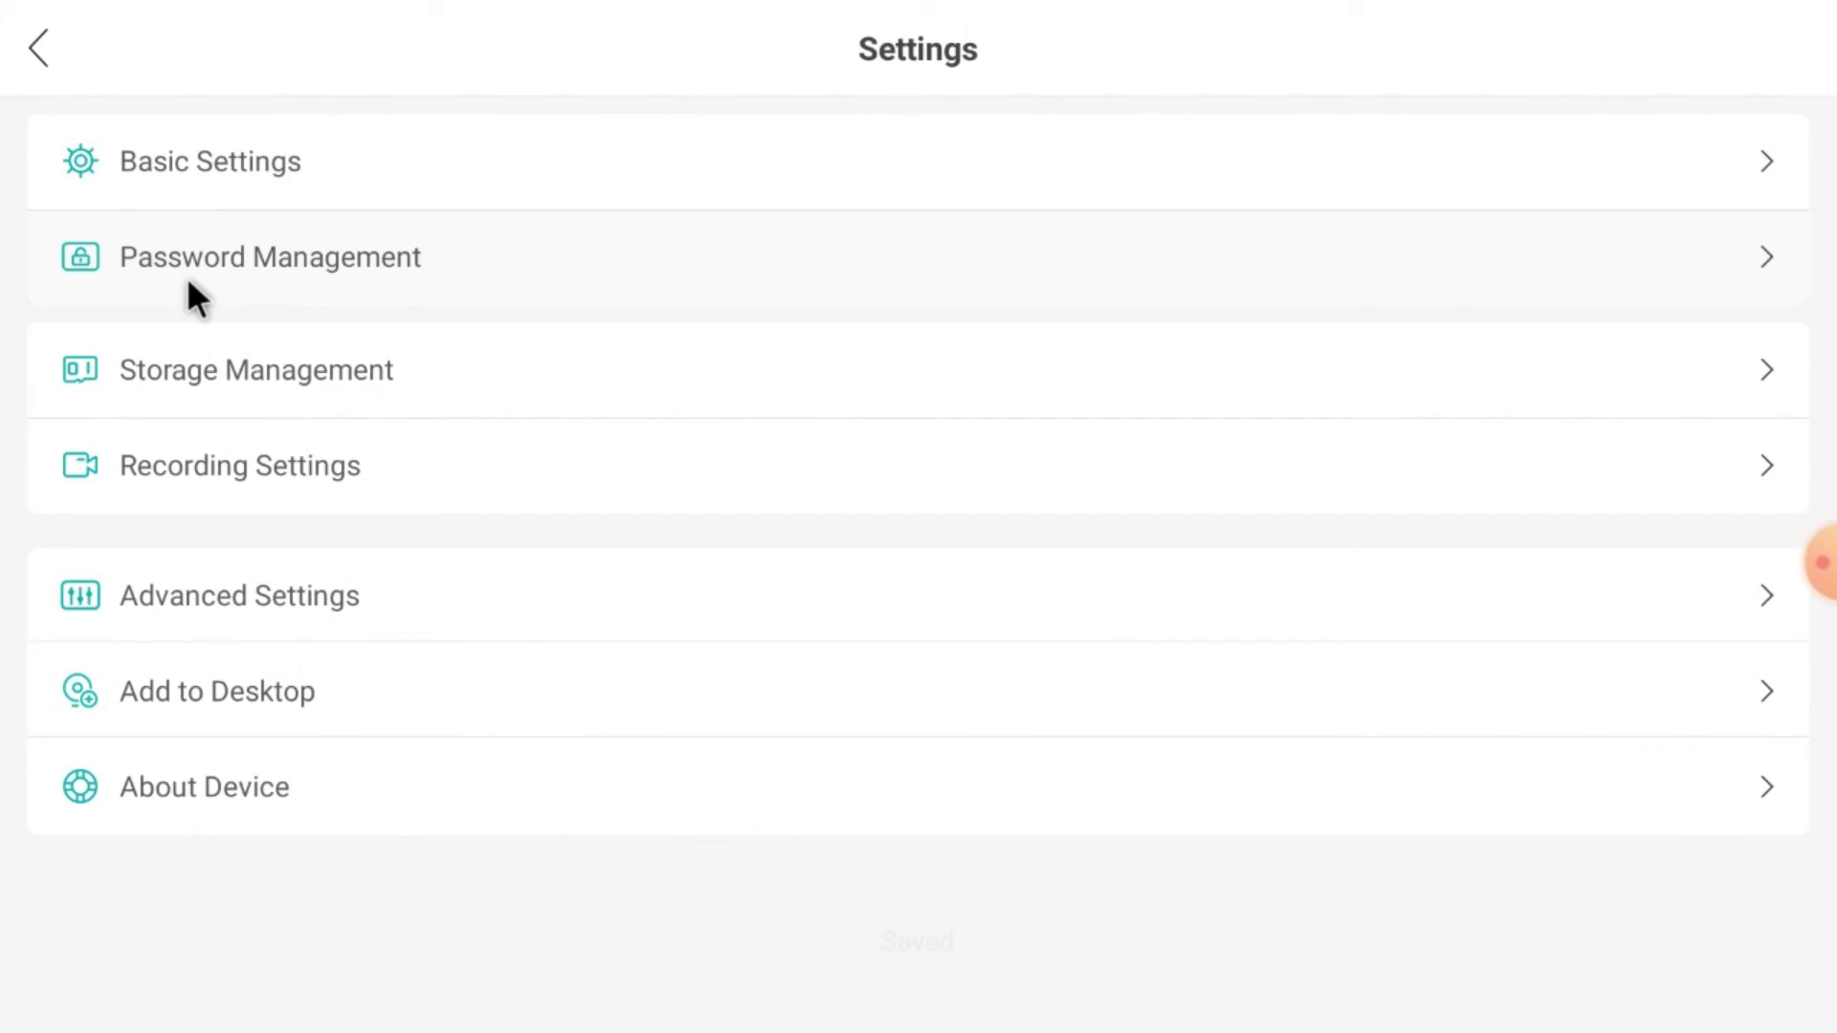
- Look through the device's Password Management, Storage Management and Recording Settings pages without changing anything
left_click(270, 259)
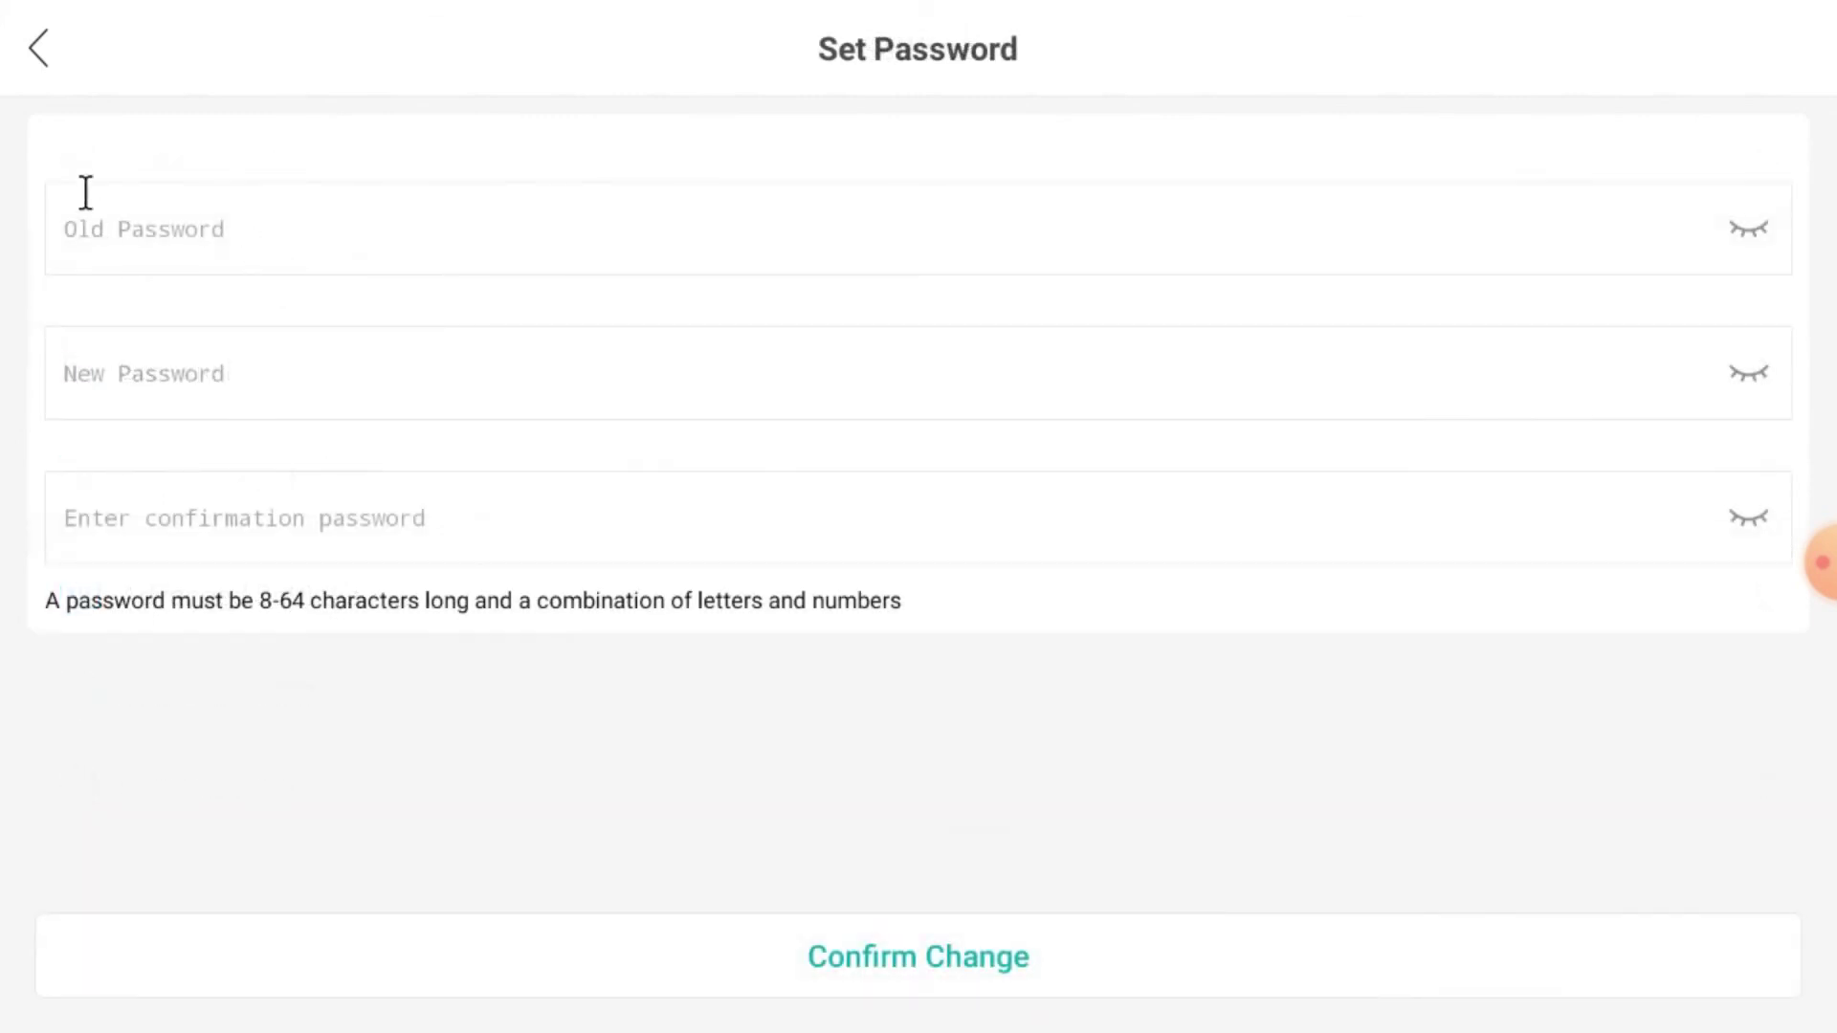
left_click(38, 76)
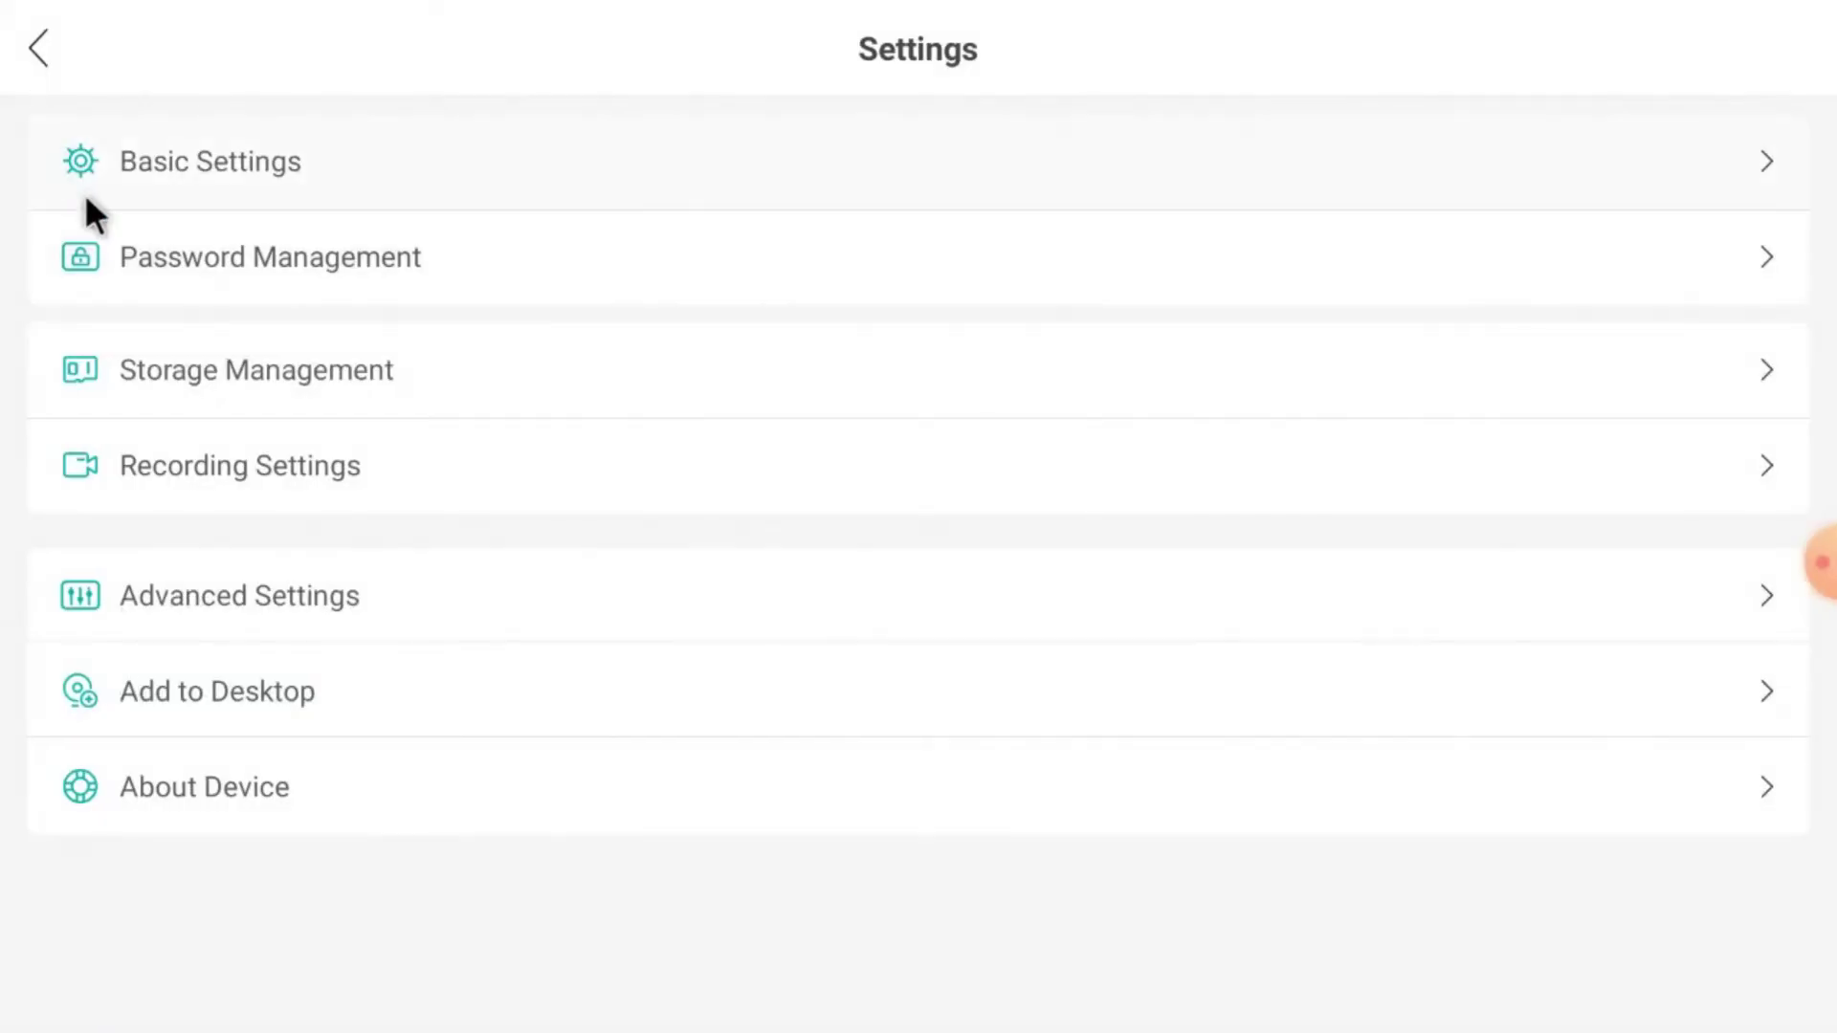
left_click(218, 375)
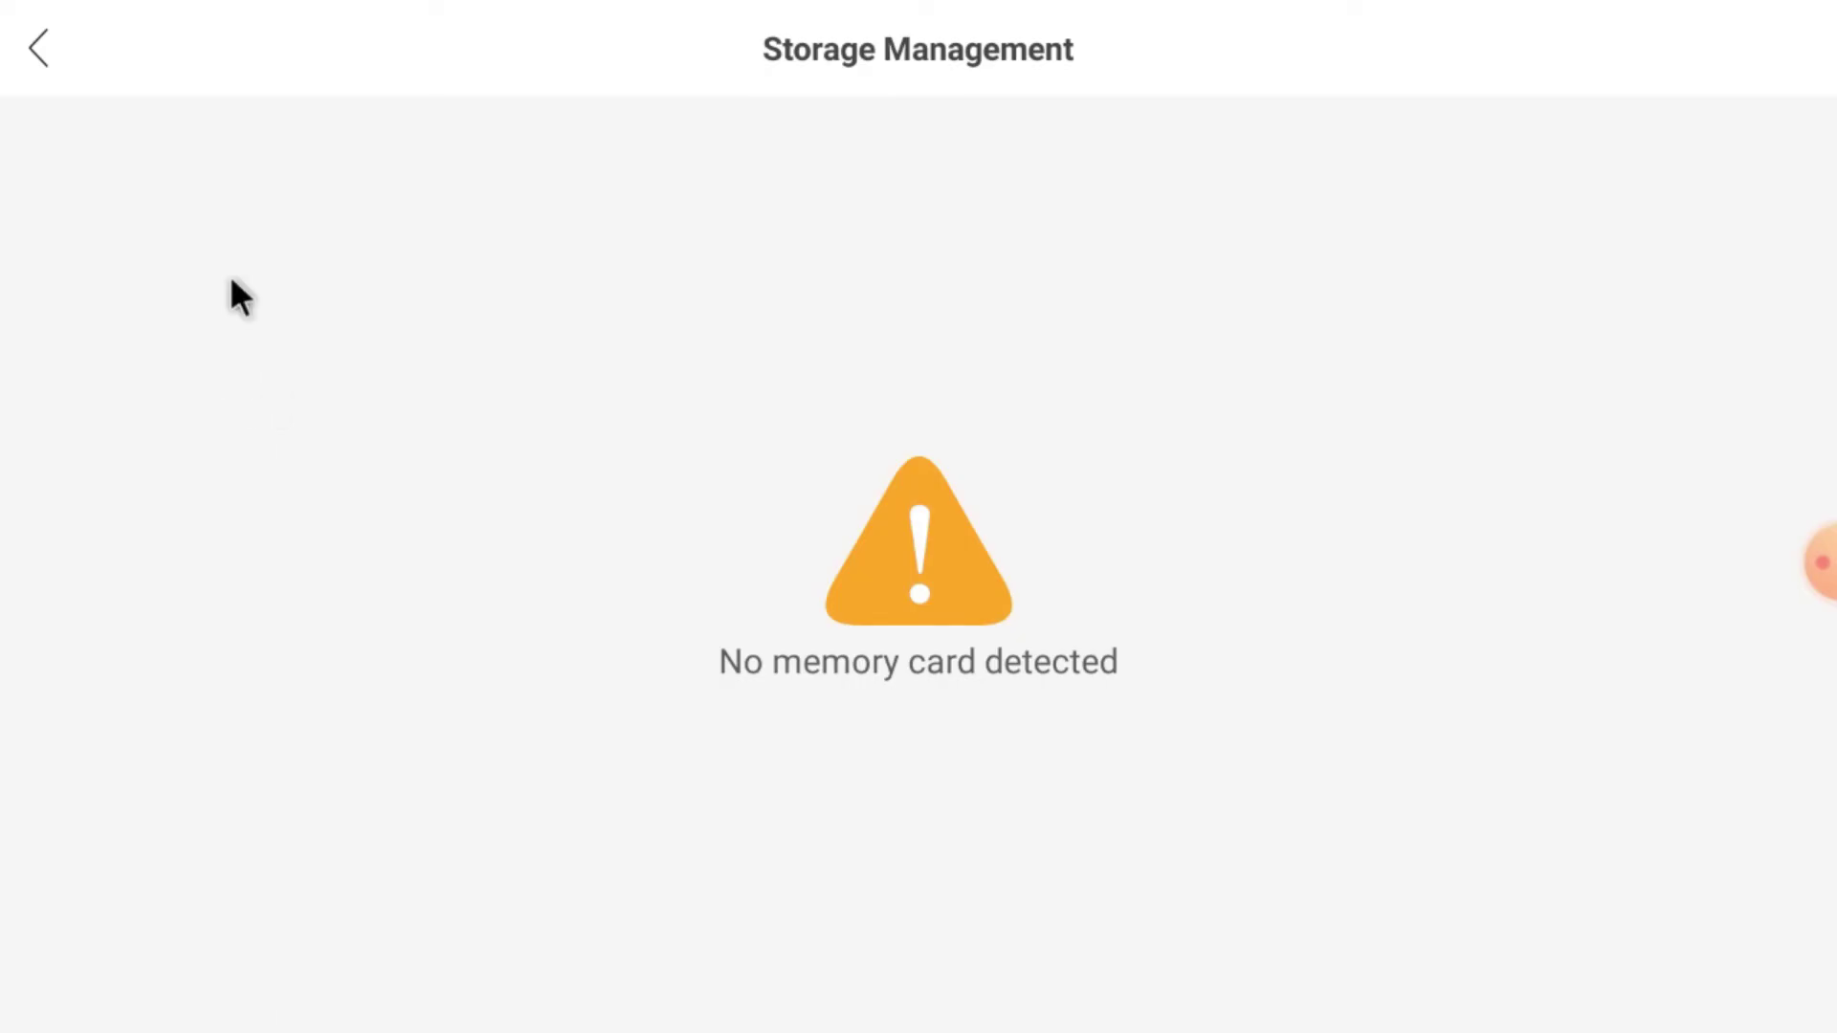
left_click(36, 44)
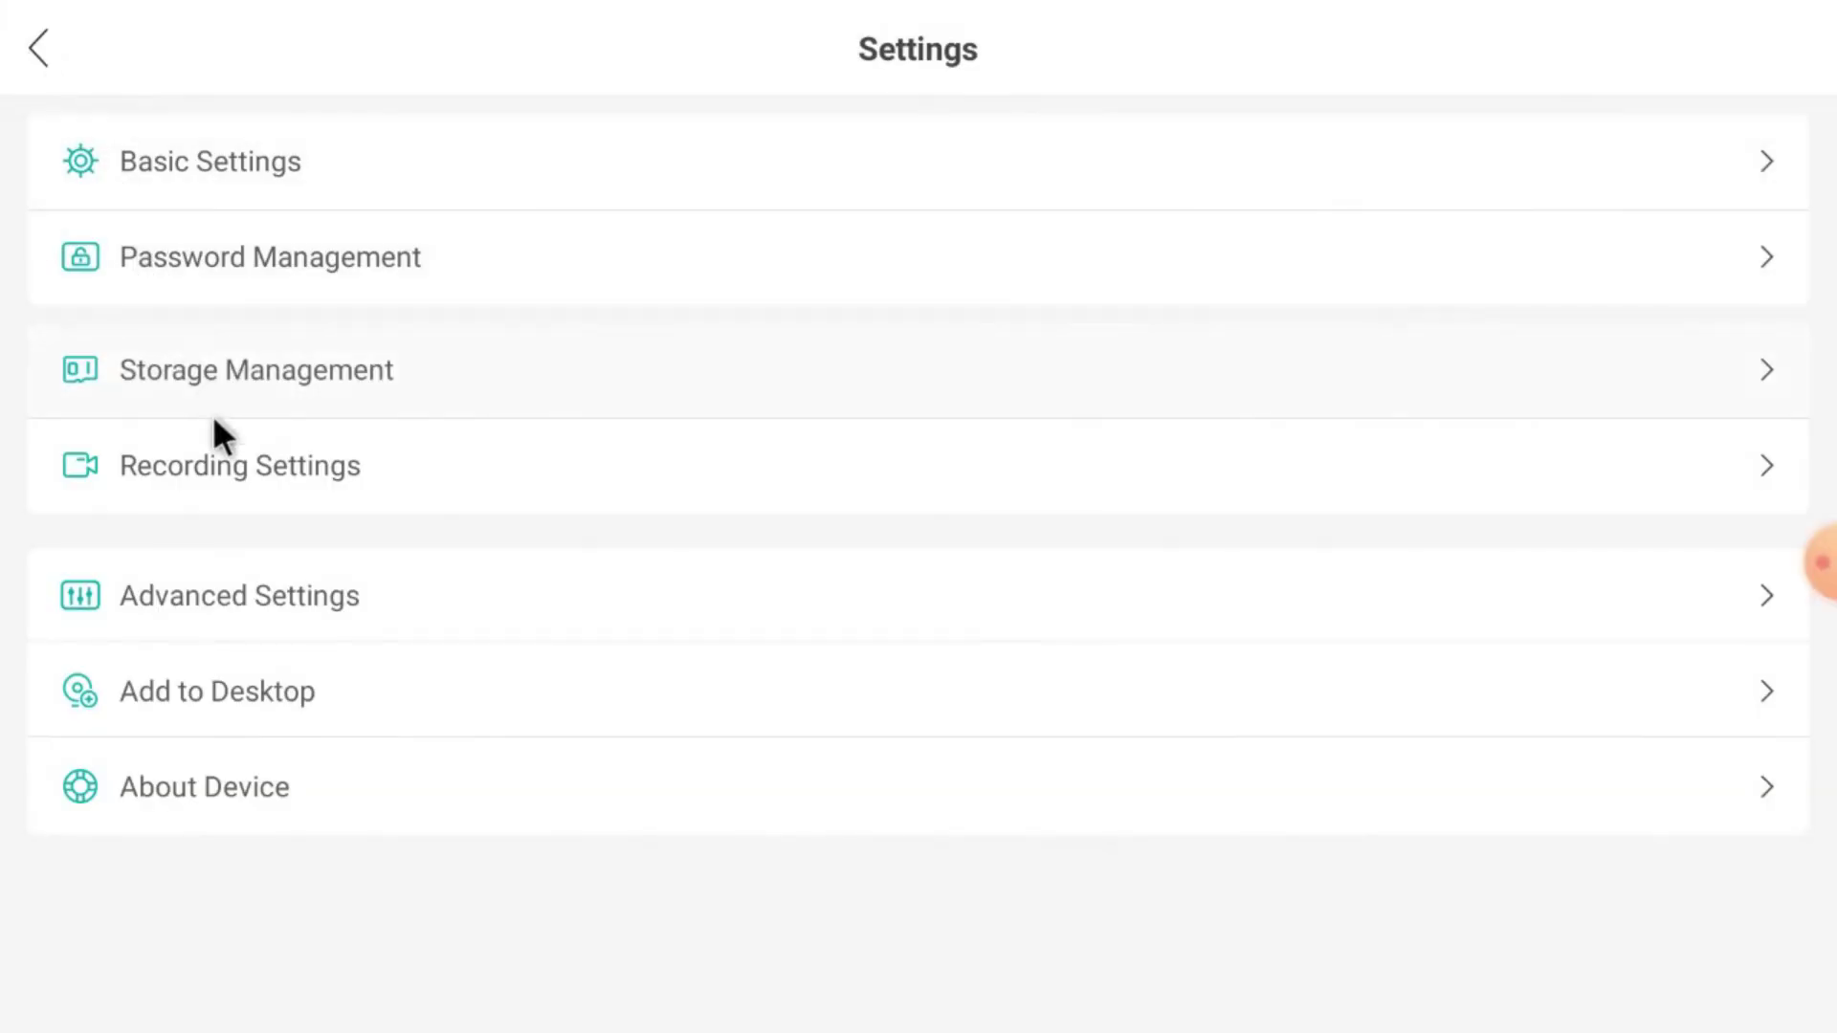
left_click(231, 458)
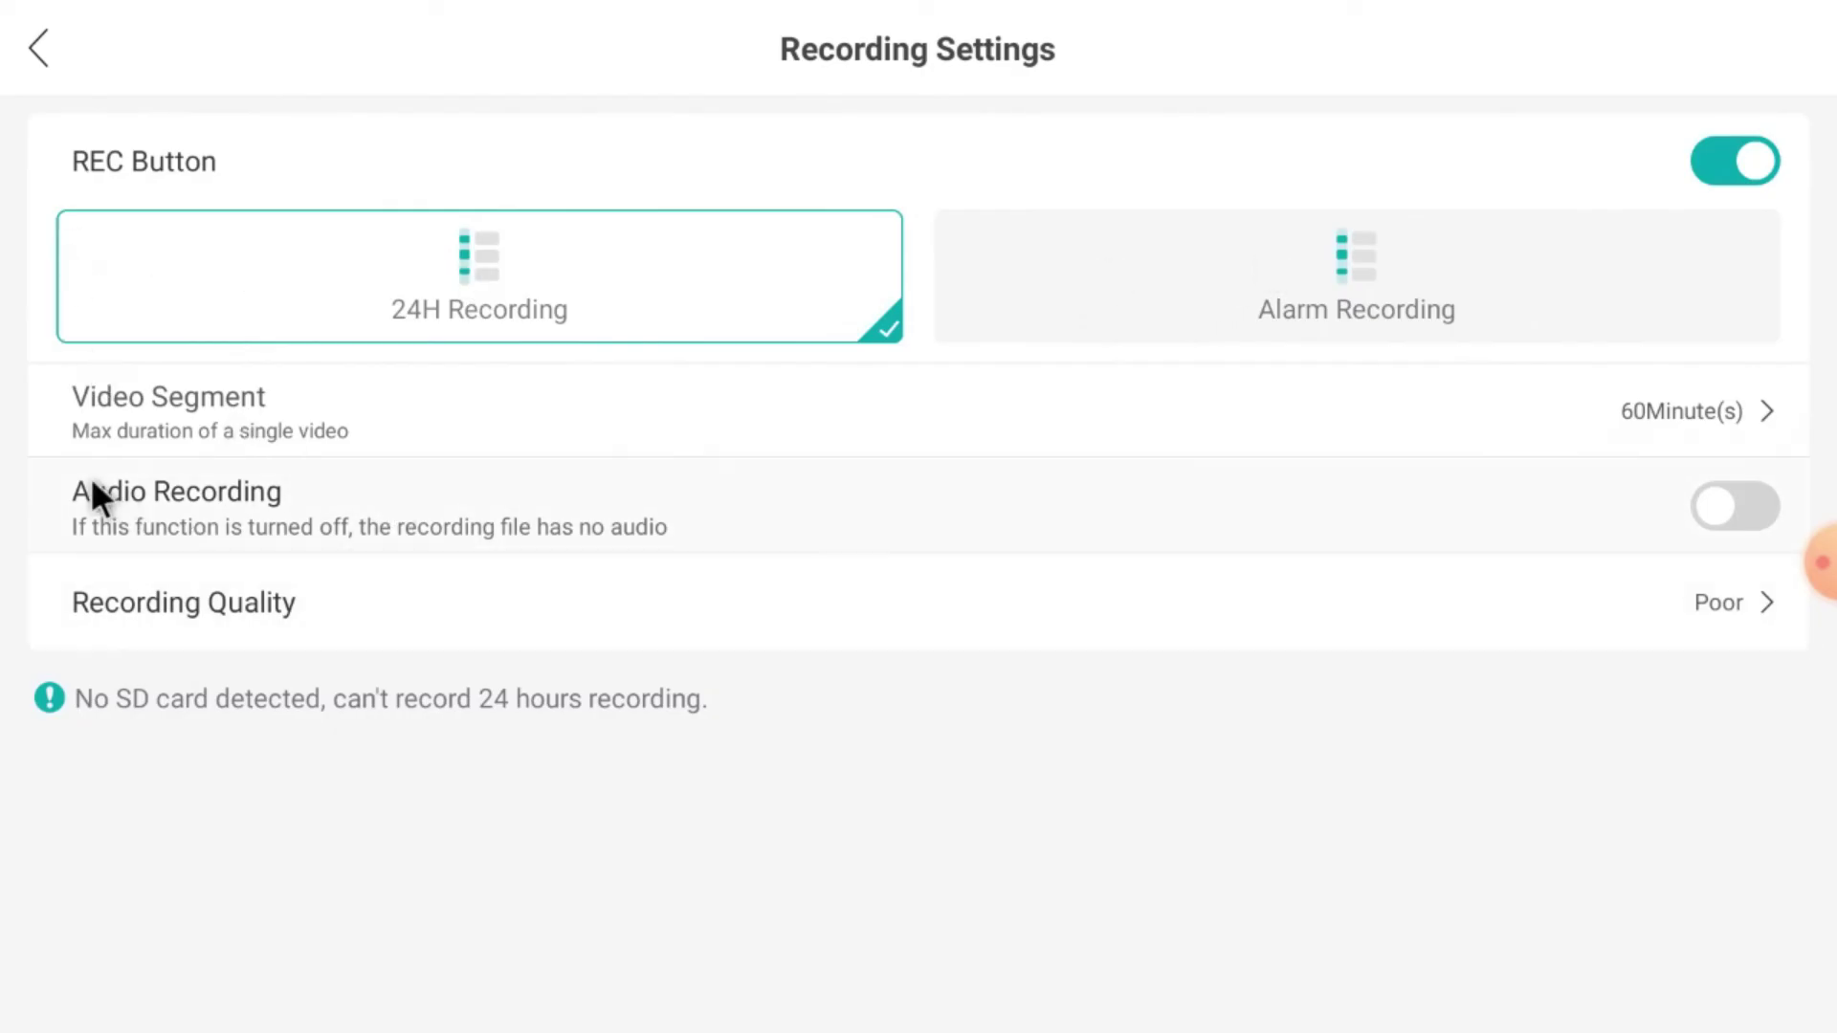
- Leave the Recording Settings, check the device's Advanced Settings page, and return to the device settings list
left_click(26, 54)
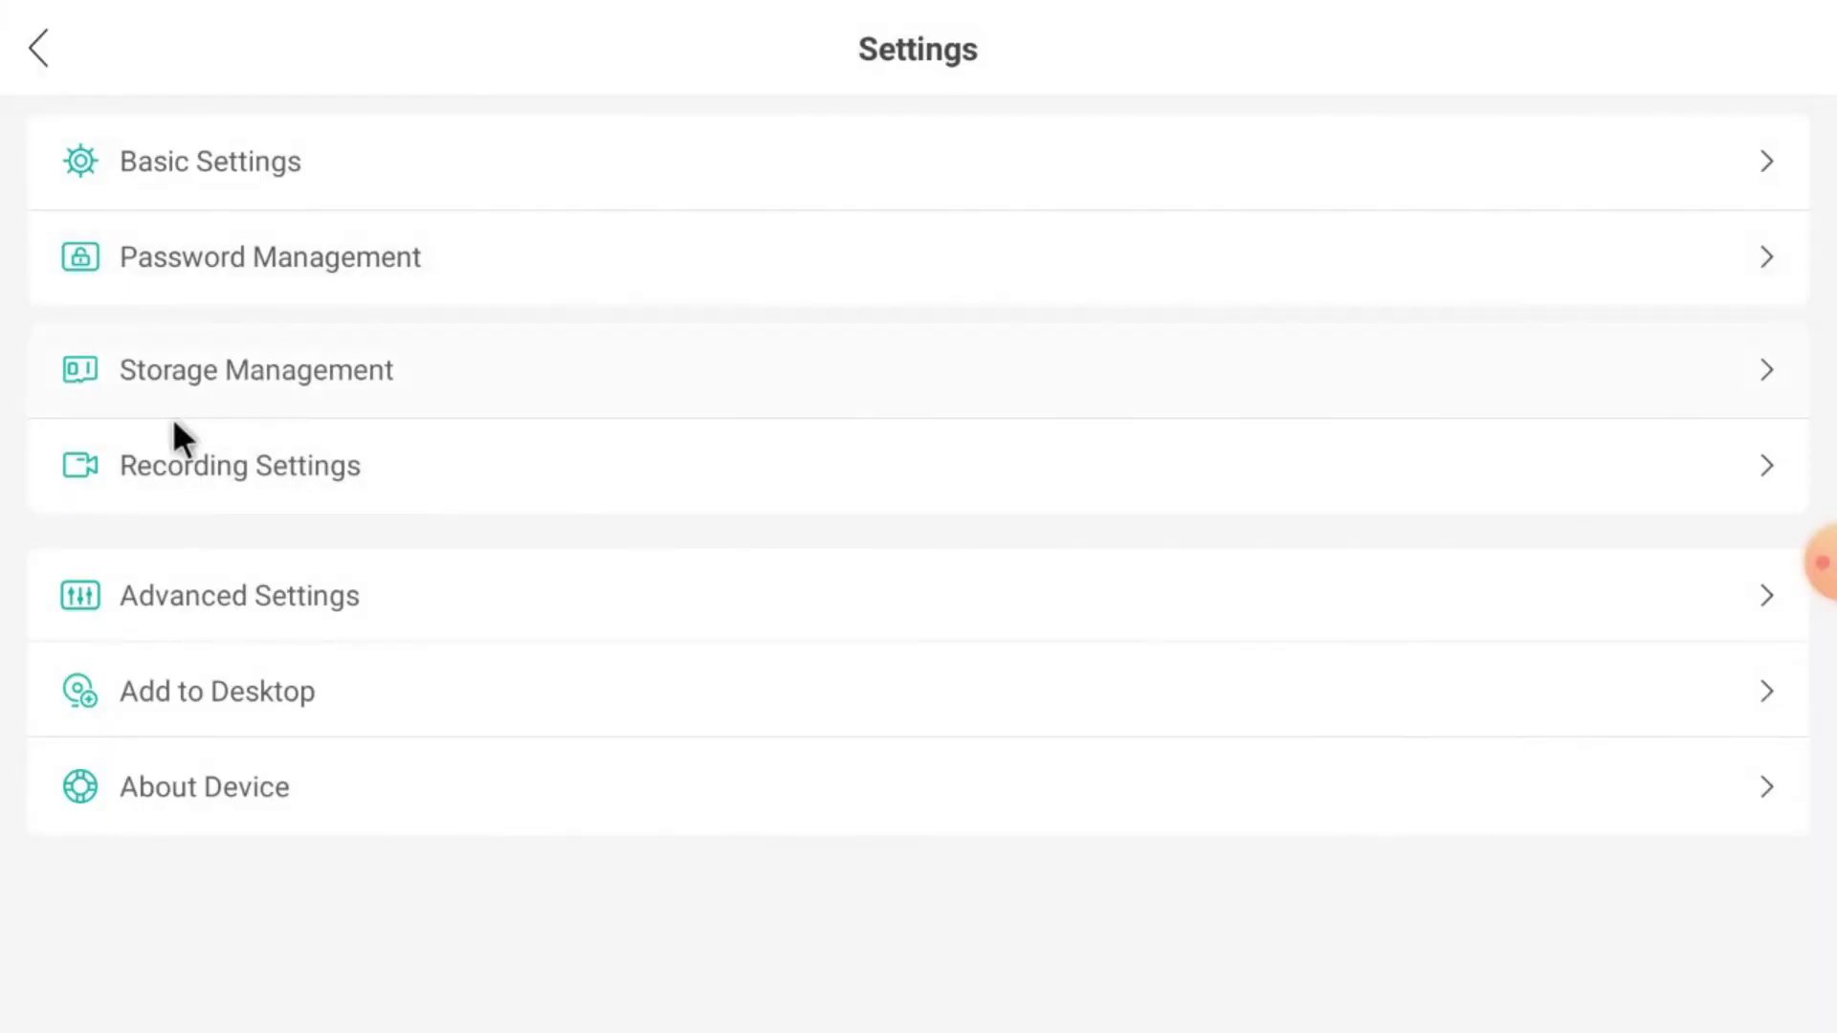
left_click(233, 594)
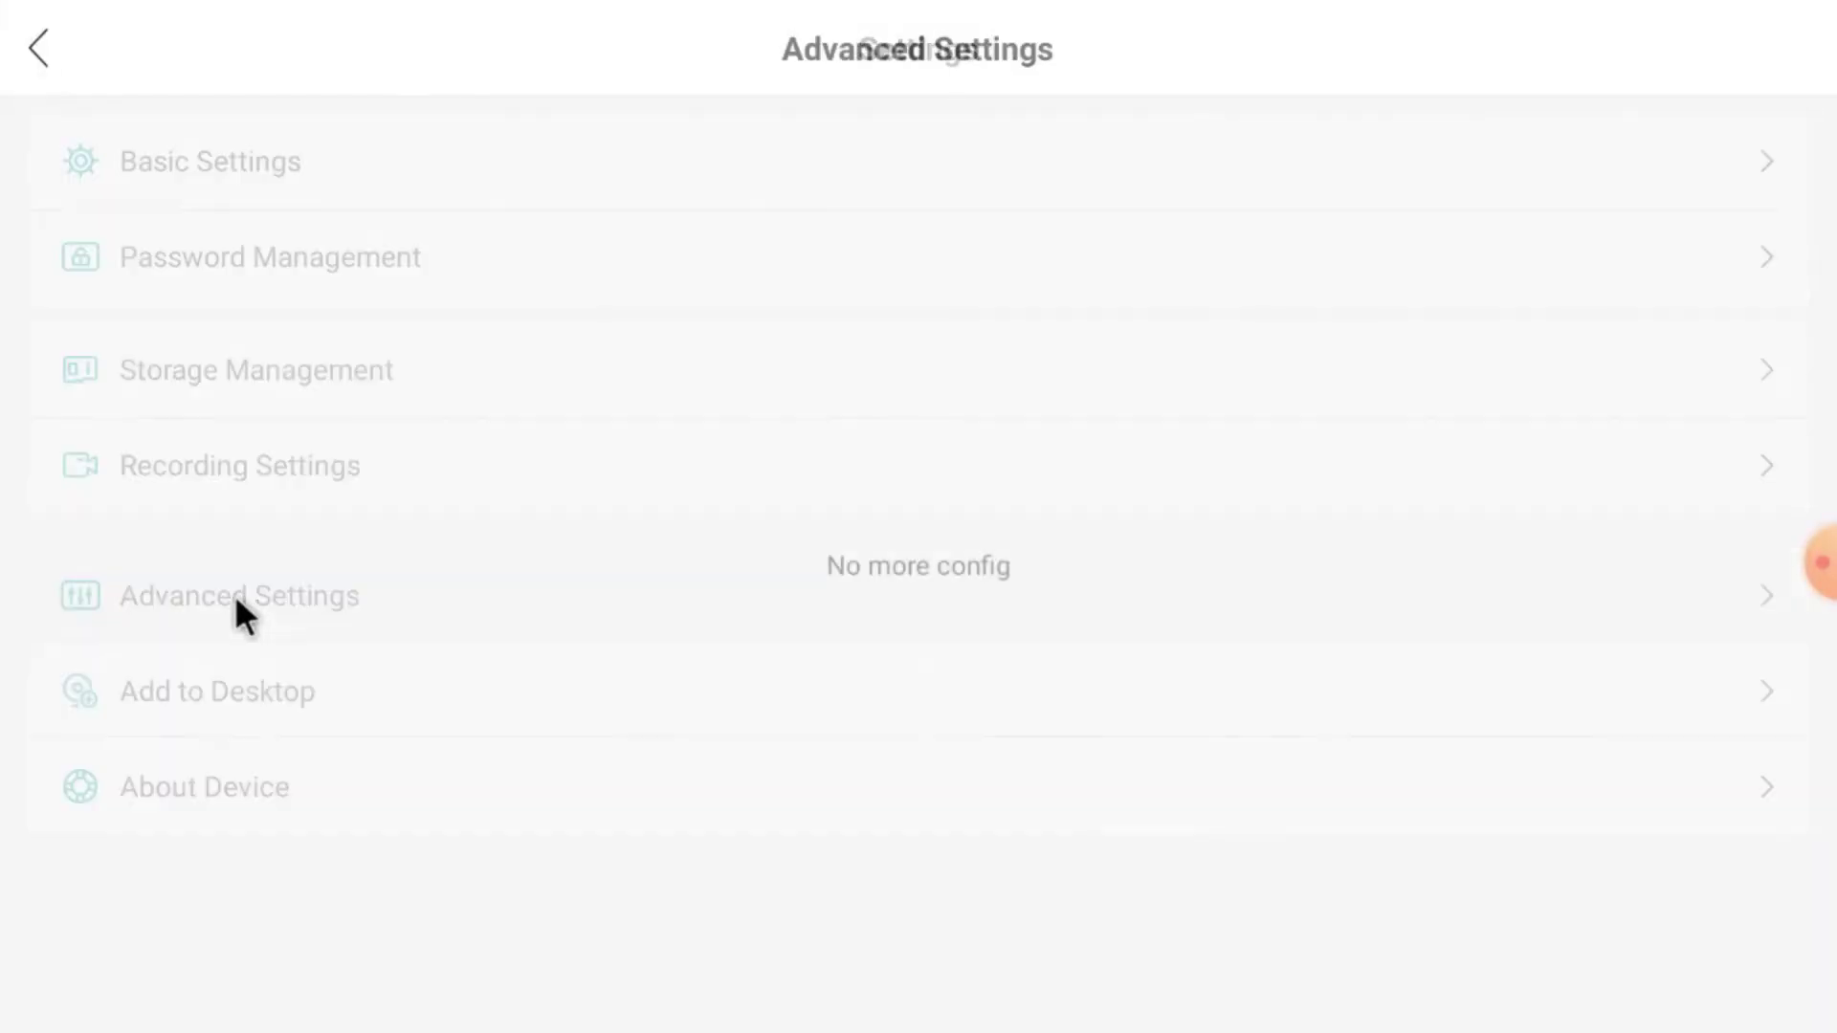
left_click(36, 43)
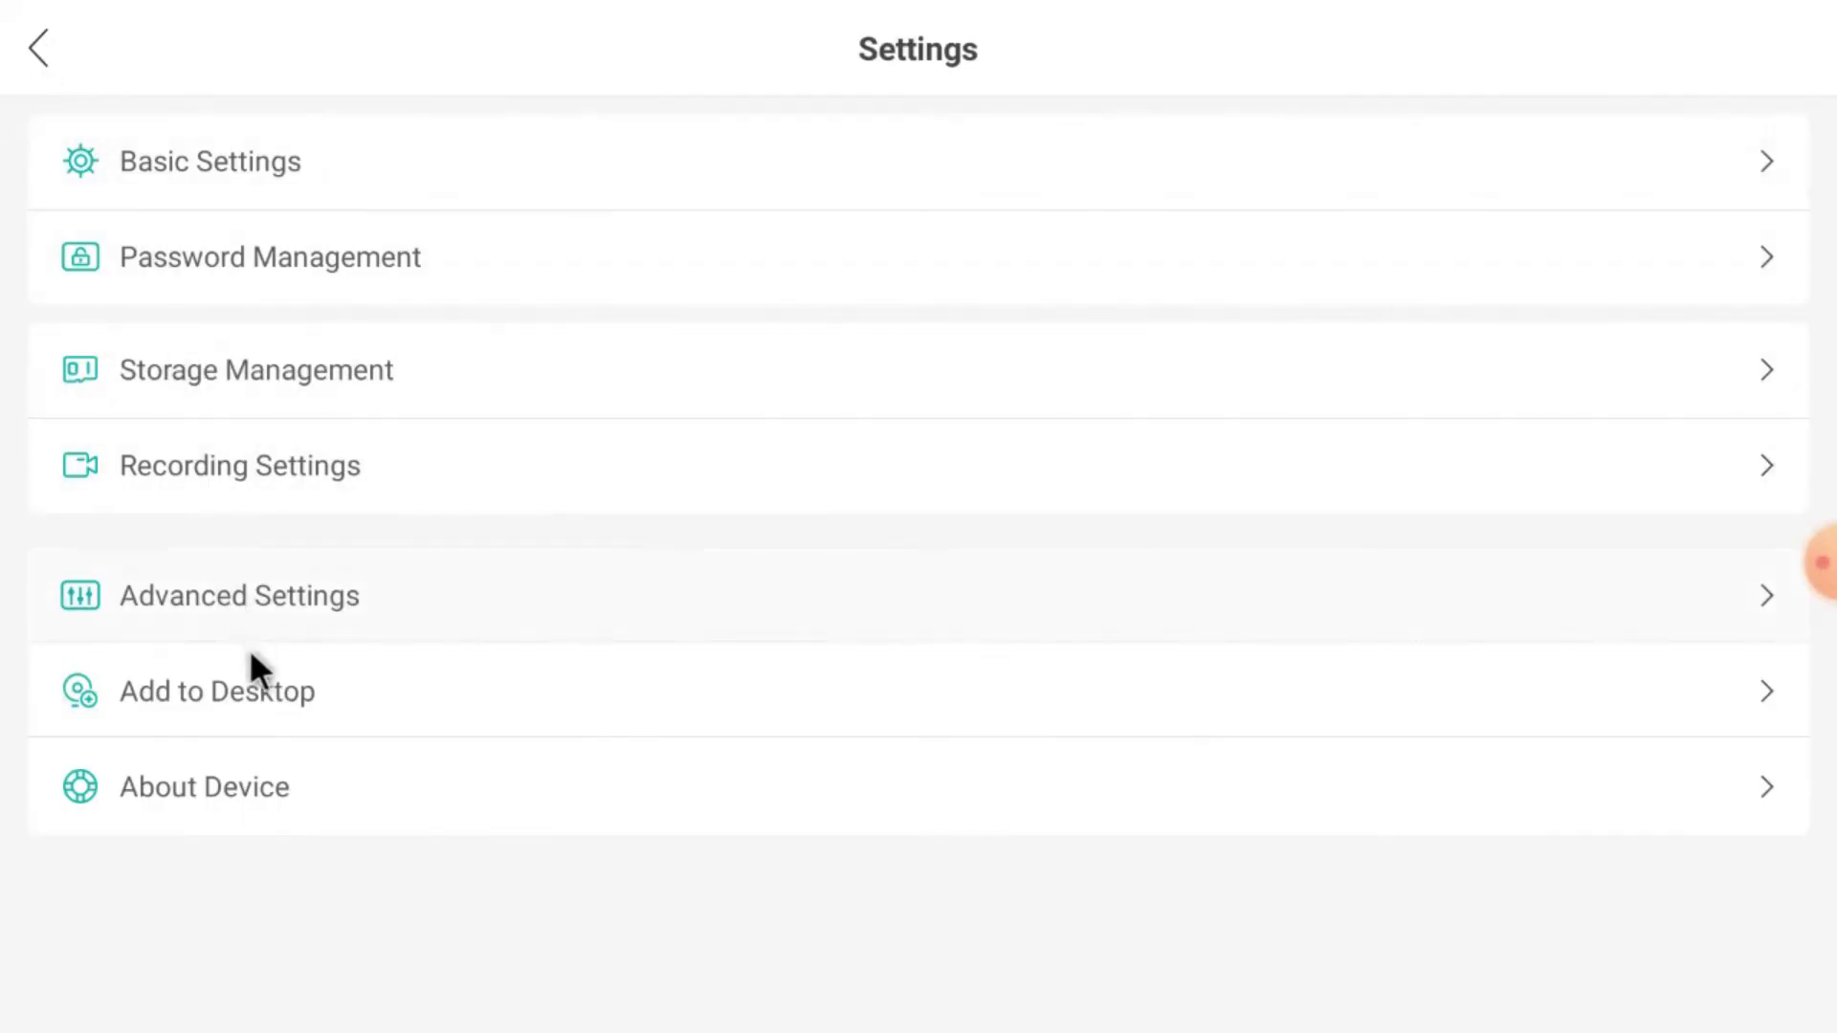
- Review the device's About Device page down to the restore and restart options, and return to the device list
left_click(247, 783)
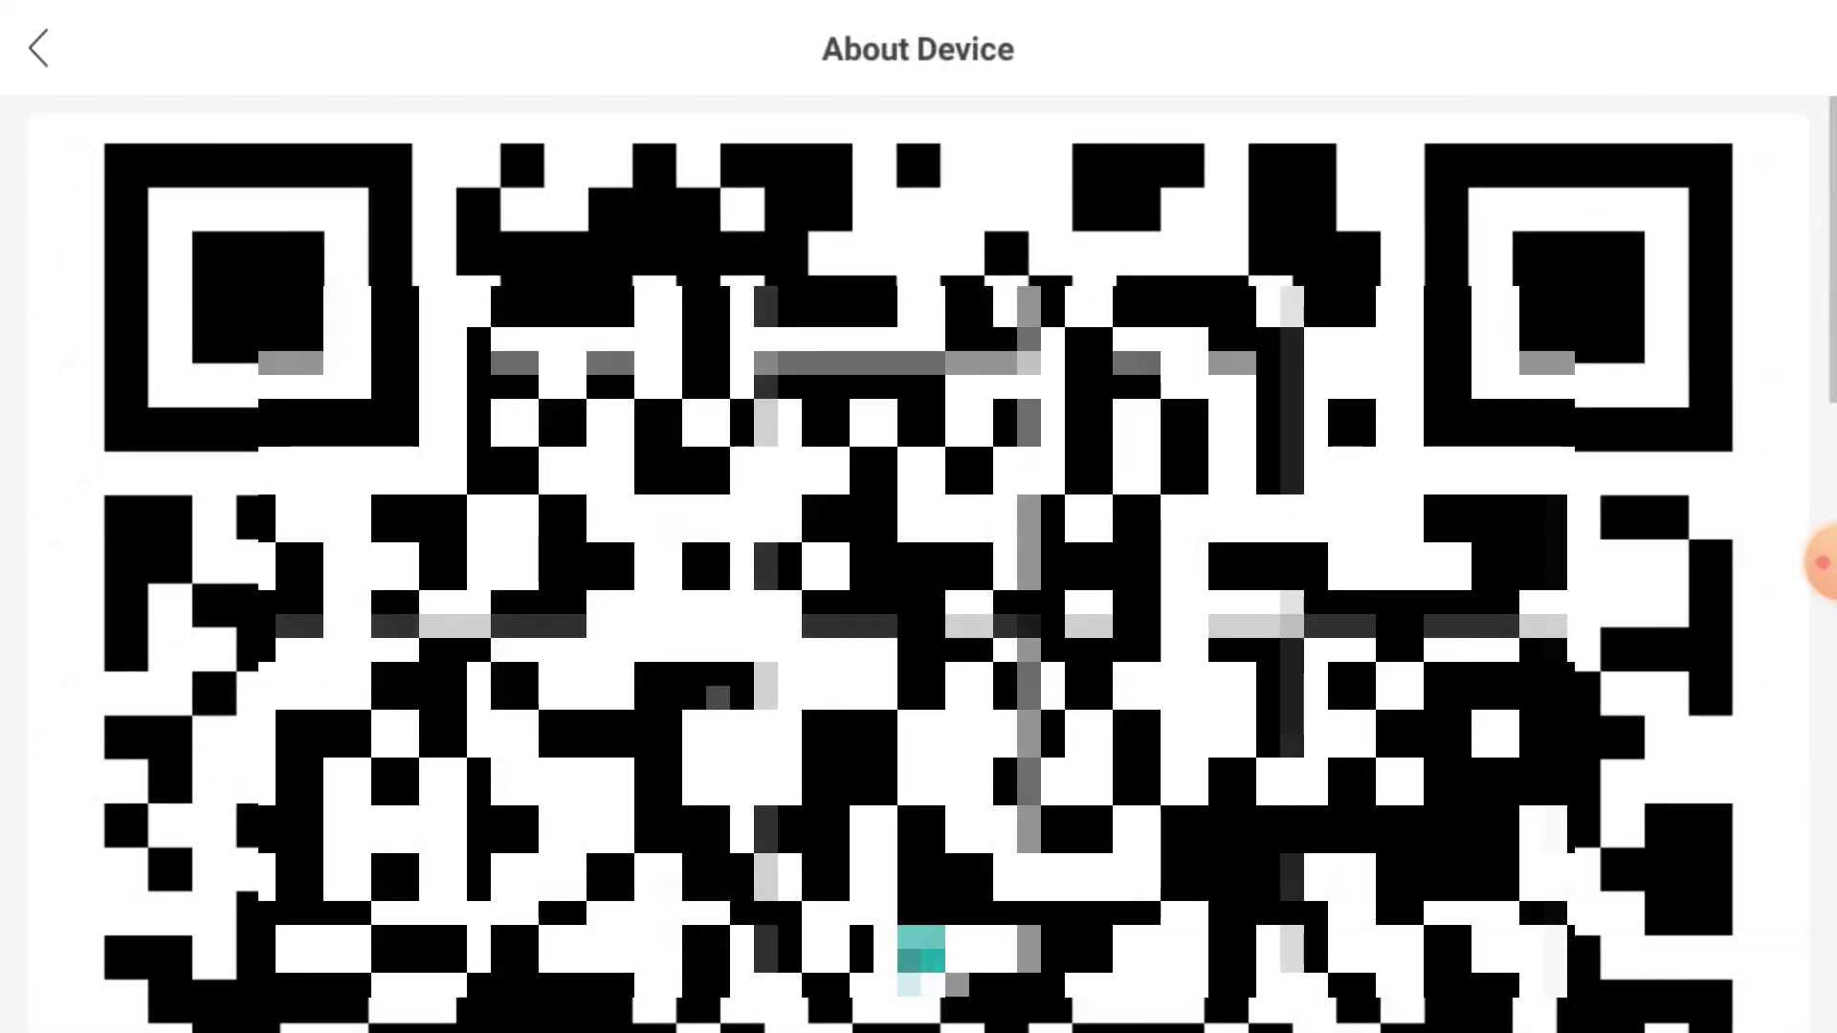
scroll(716, 602, "down", 5)
scroll(717, 605, "up", 5)
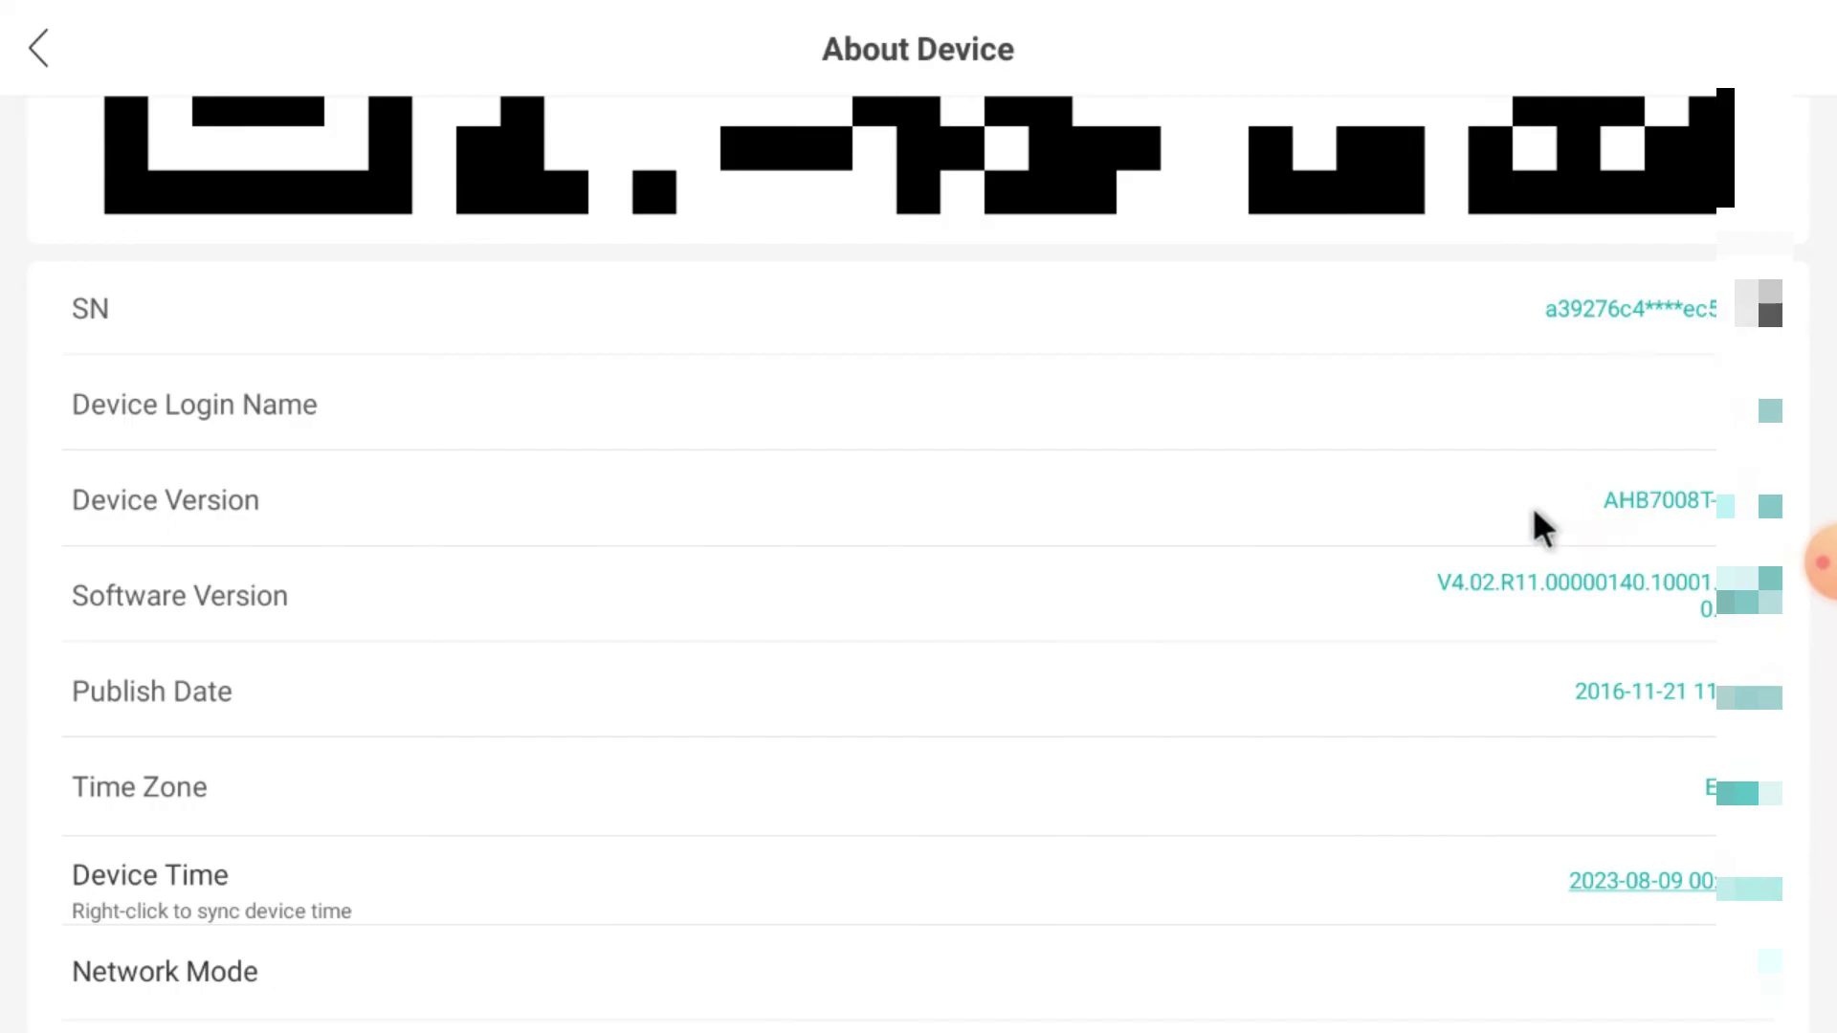
scroll(1534, 515, "down", 1)
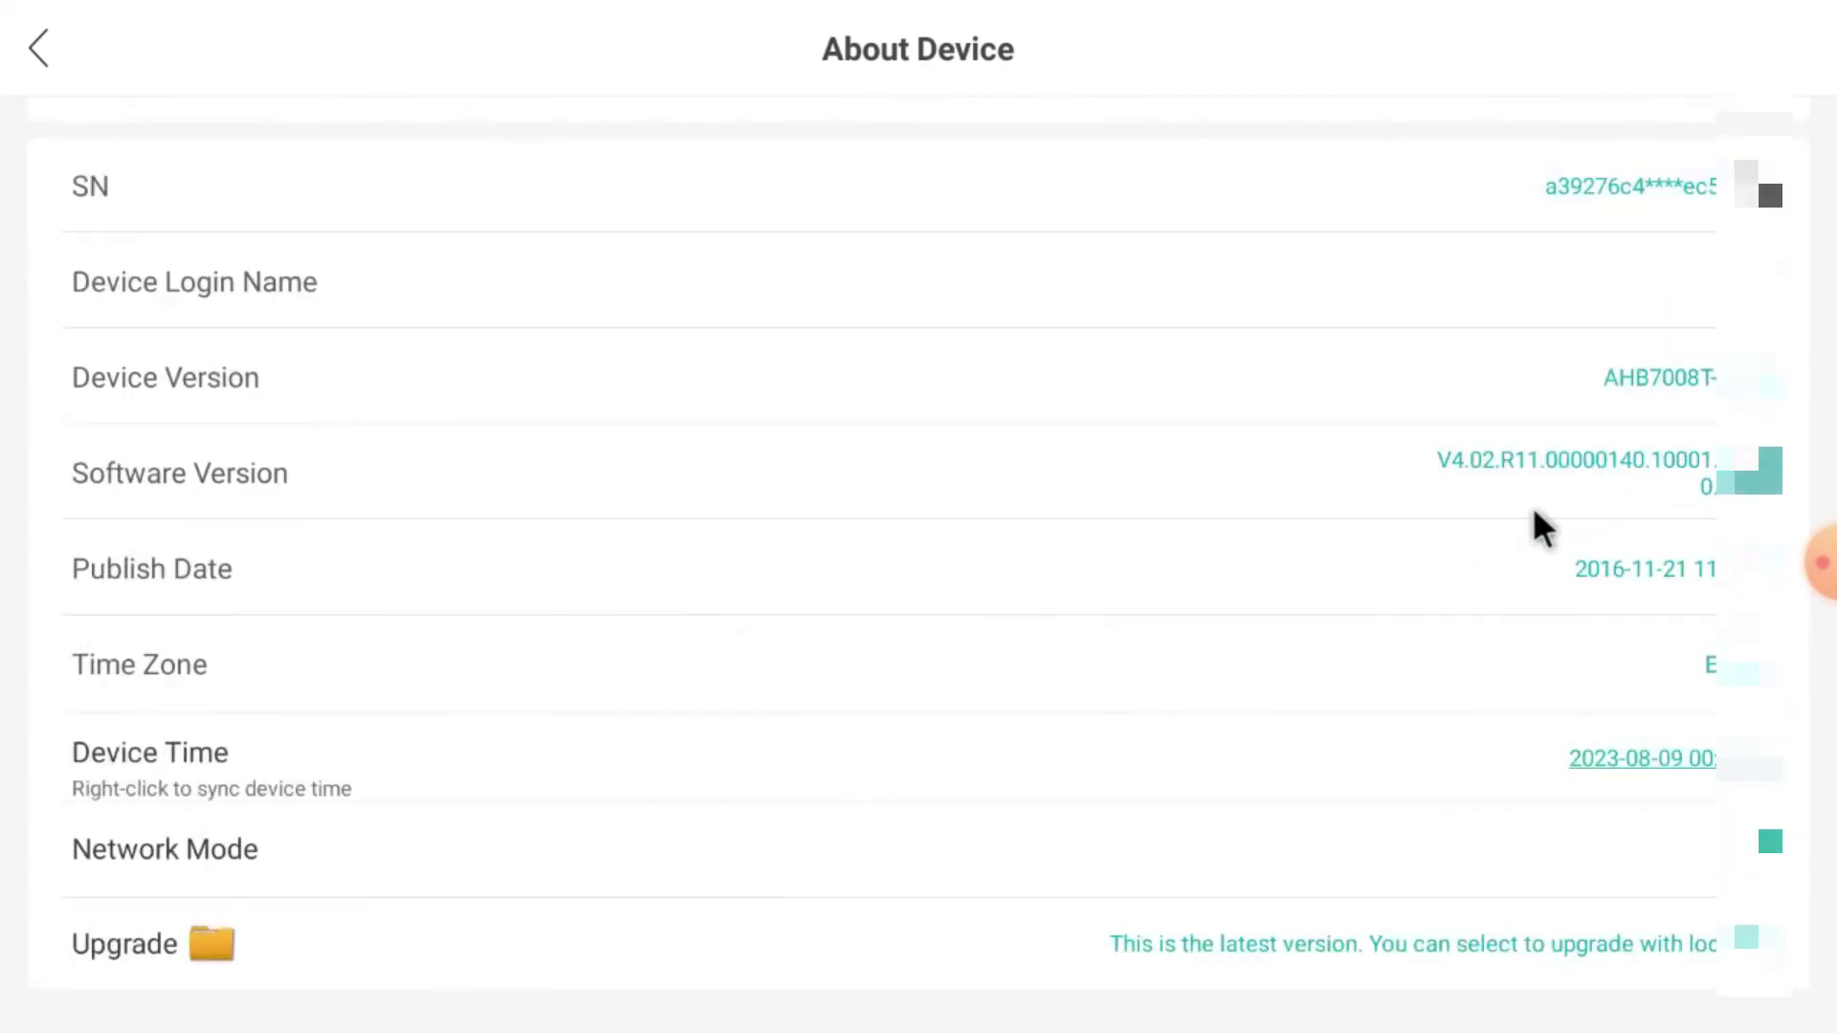
scroll(1534, 514, "down", 2)
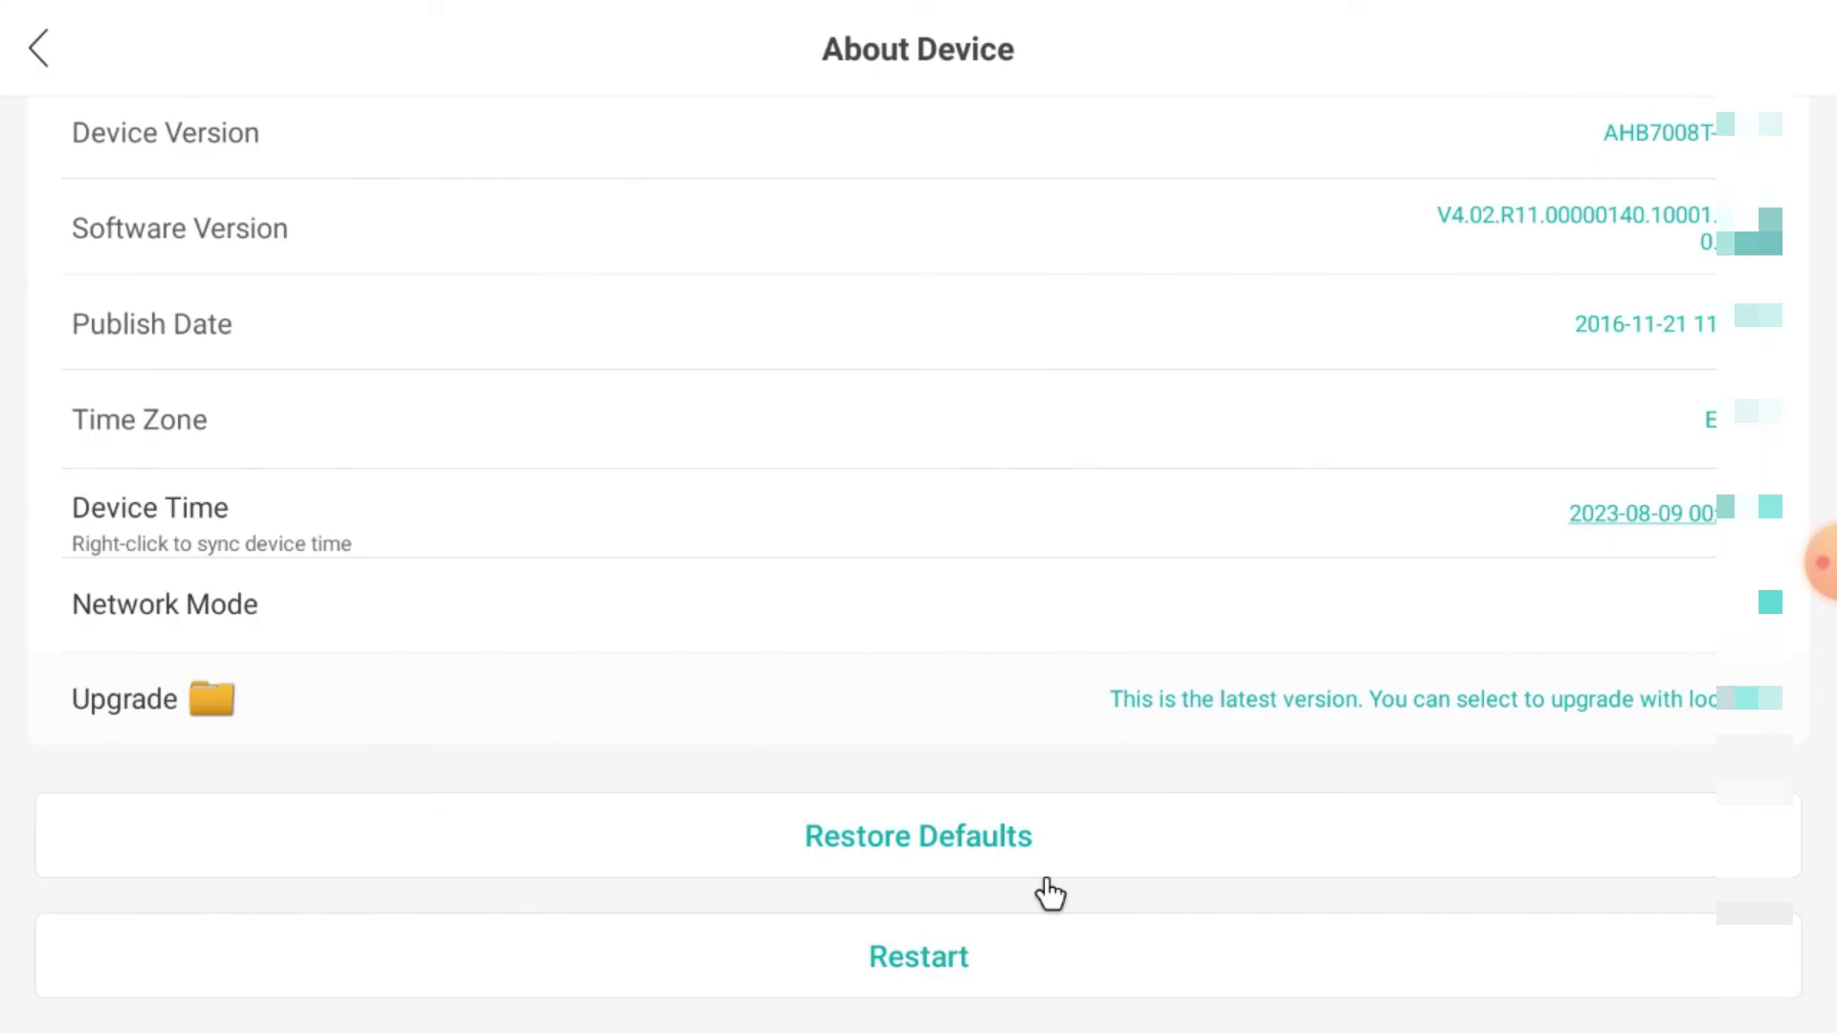
left_click(916, 957)
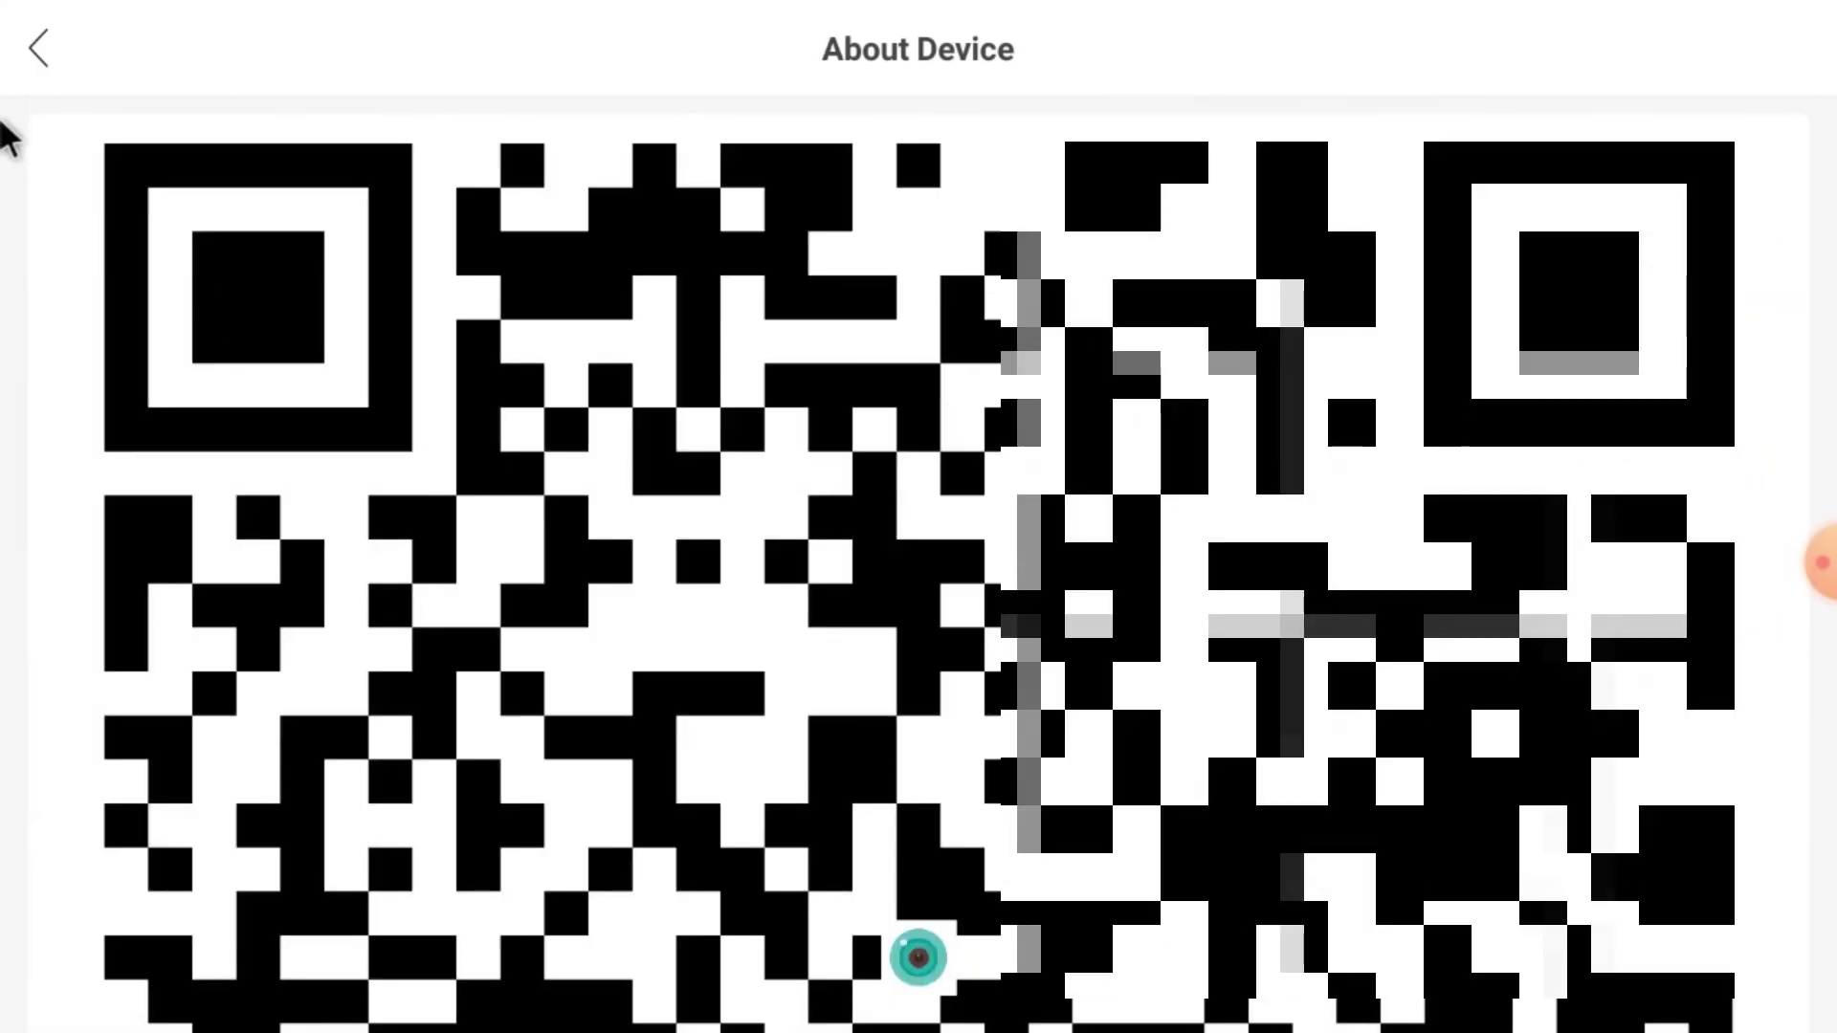
left_click(30, 44)
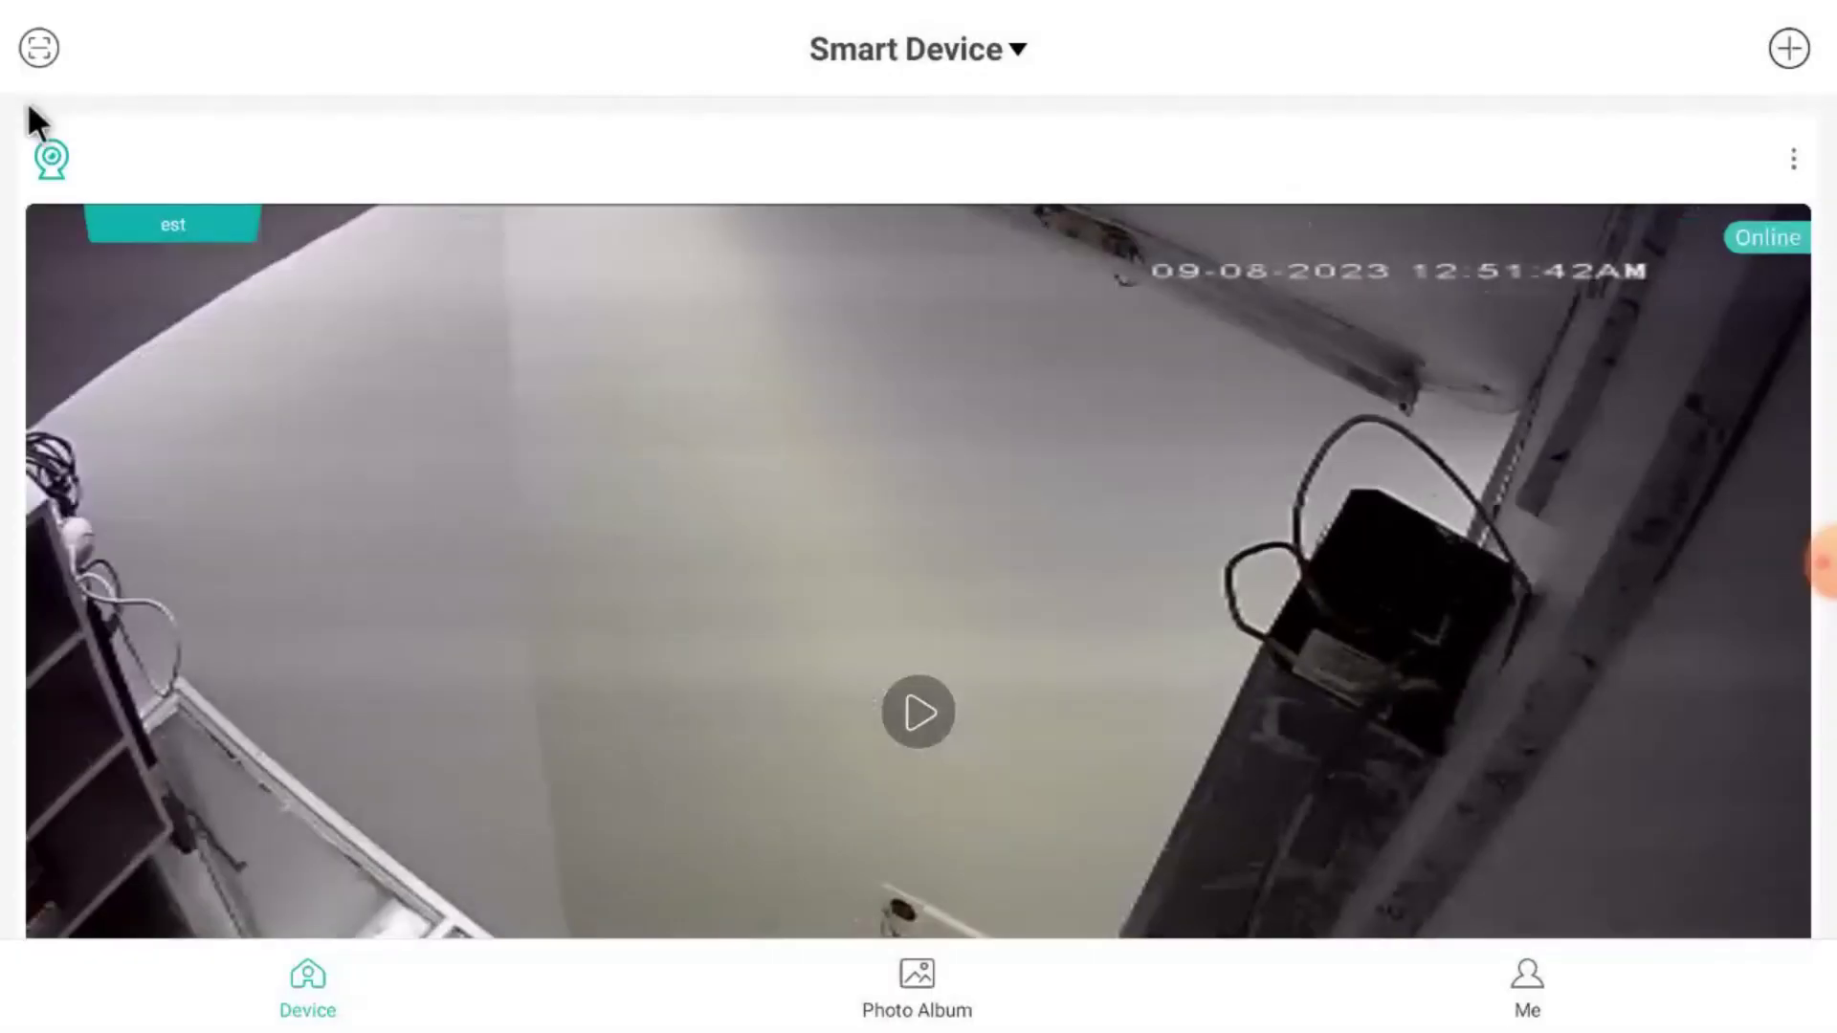
- Look through the Photo Album and the app's Permission Settings without changing anything, and return to the device list
left_click(913, 997)
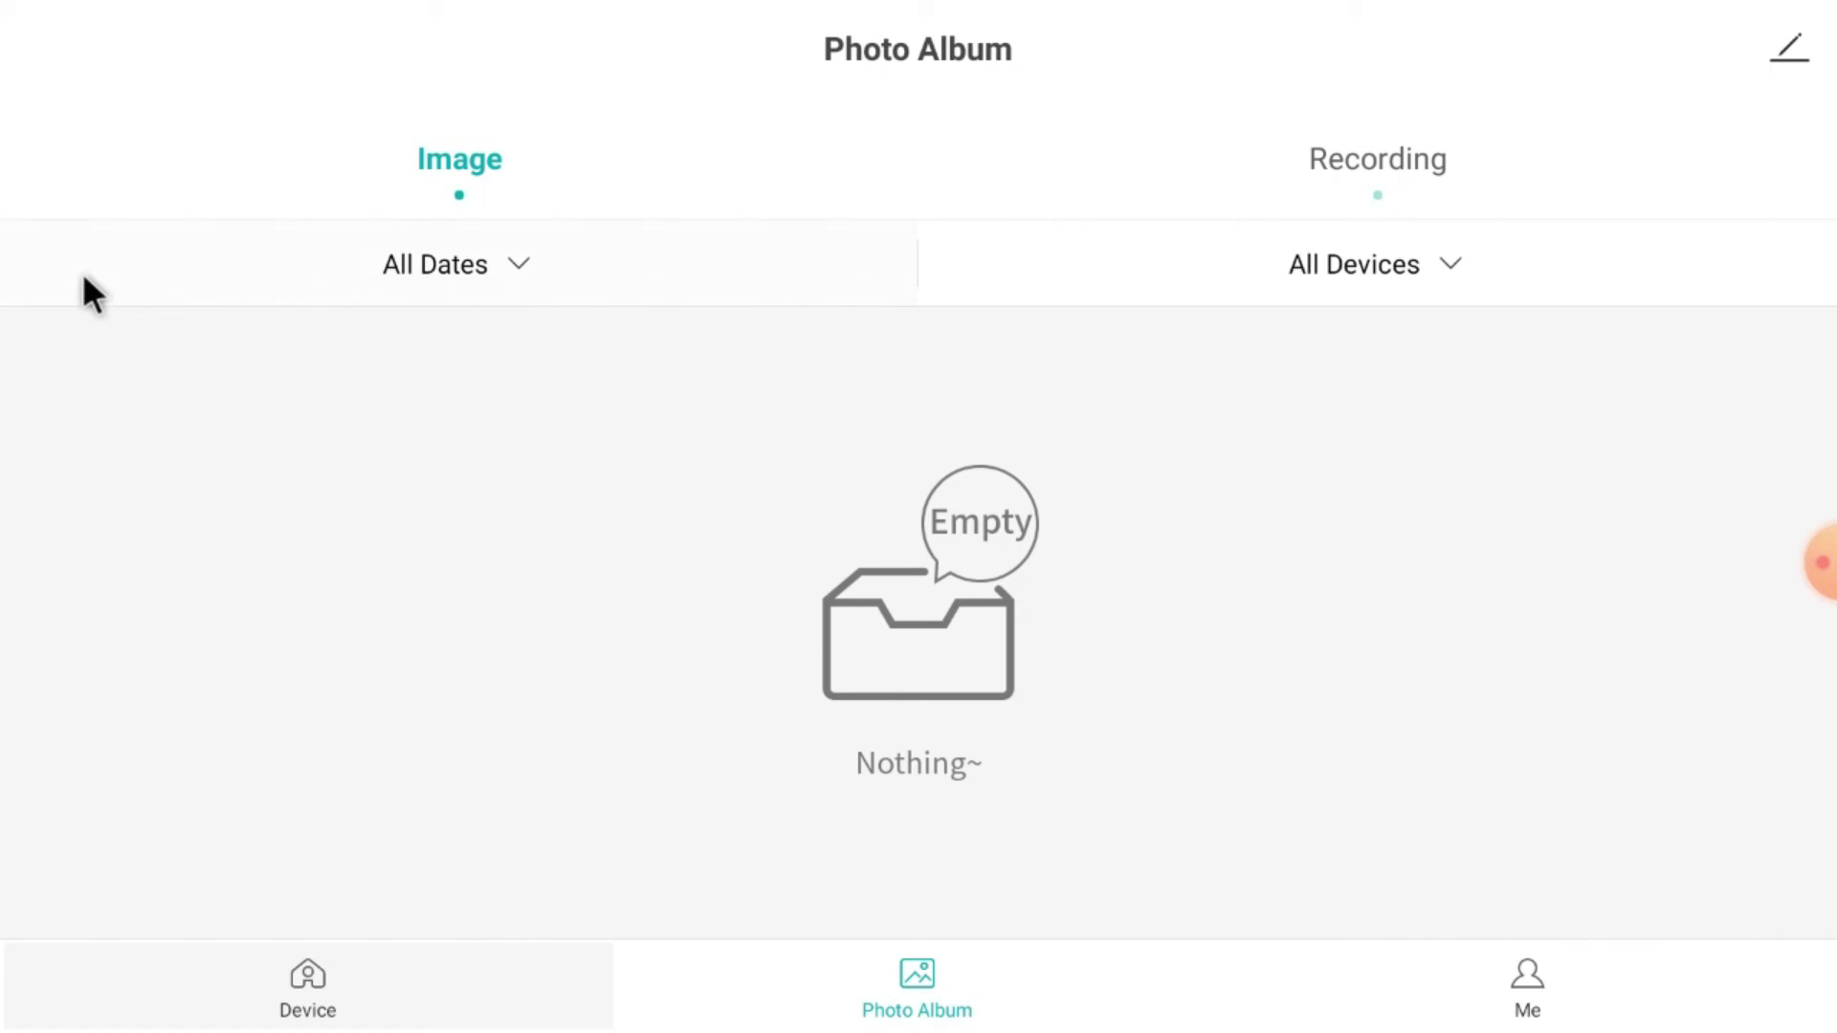
key("Escape")
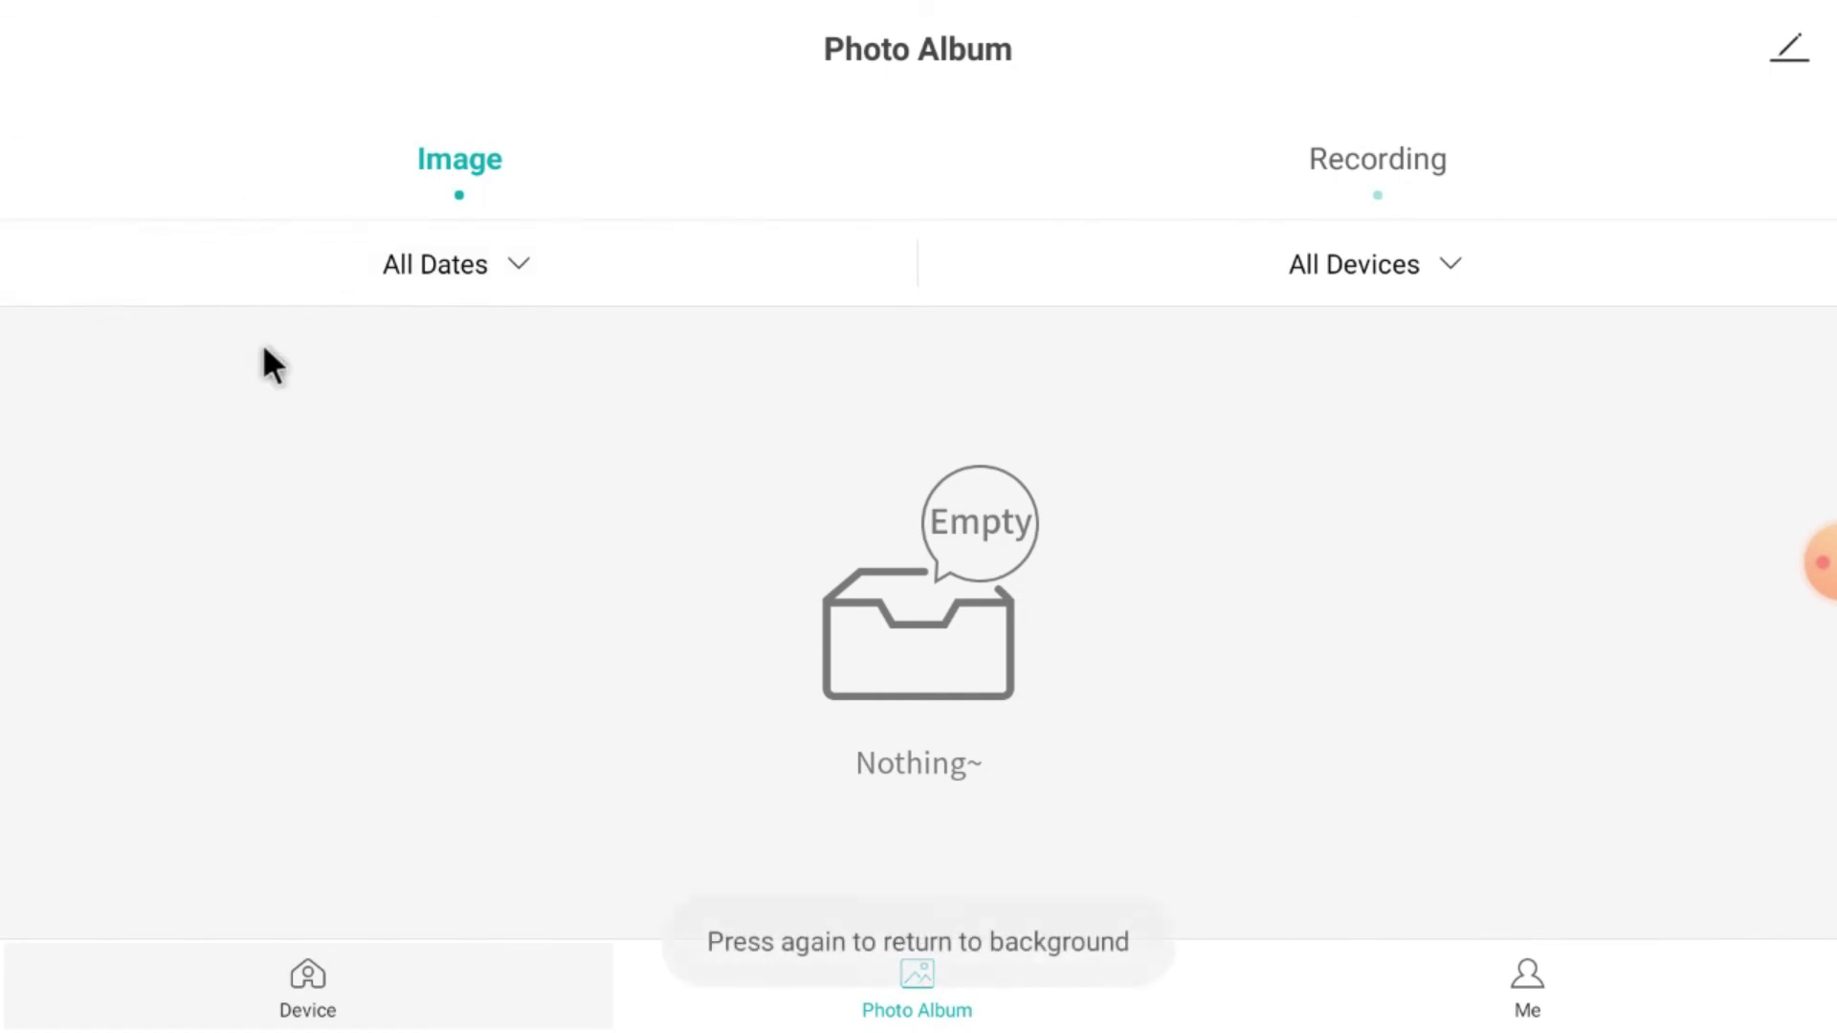
left_click(1531, 967)
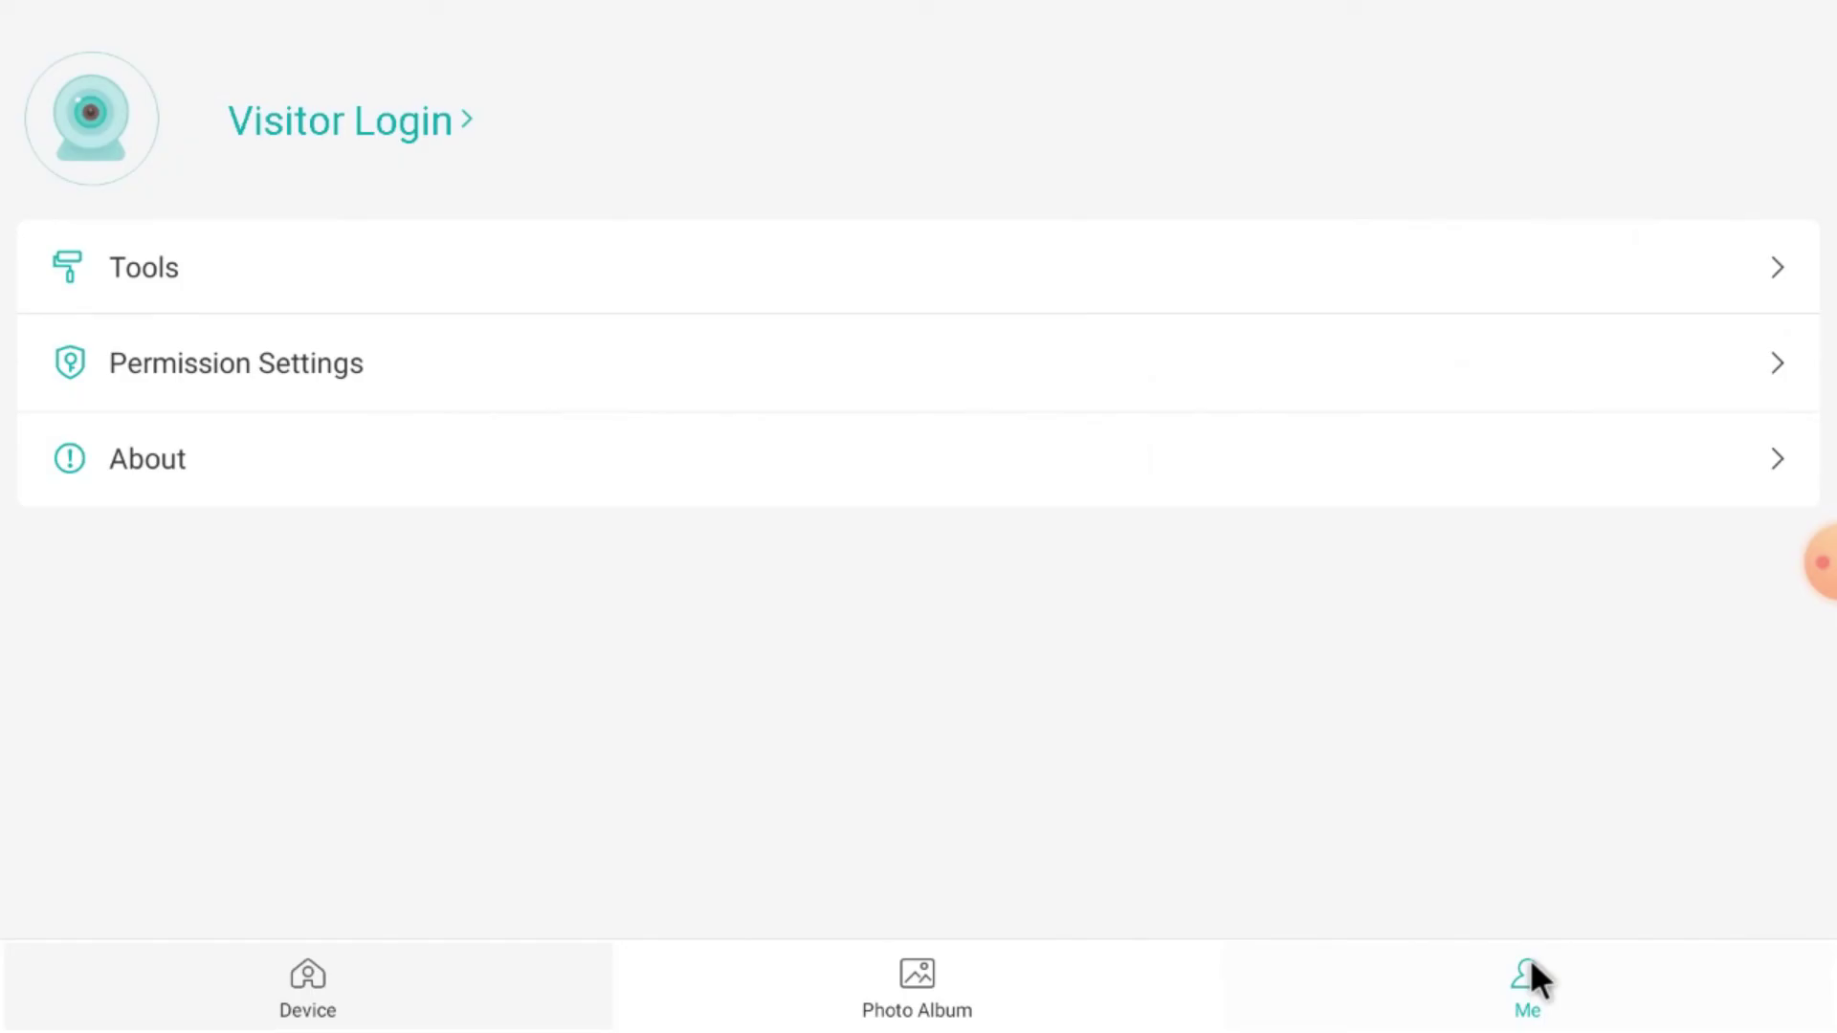
left_click(505, 360)
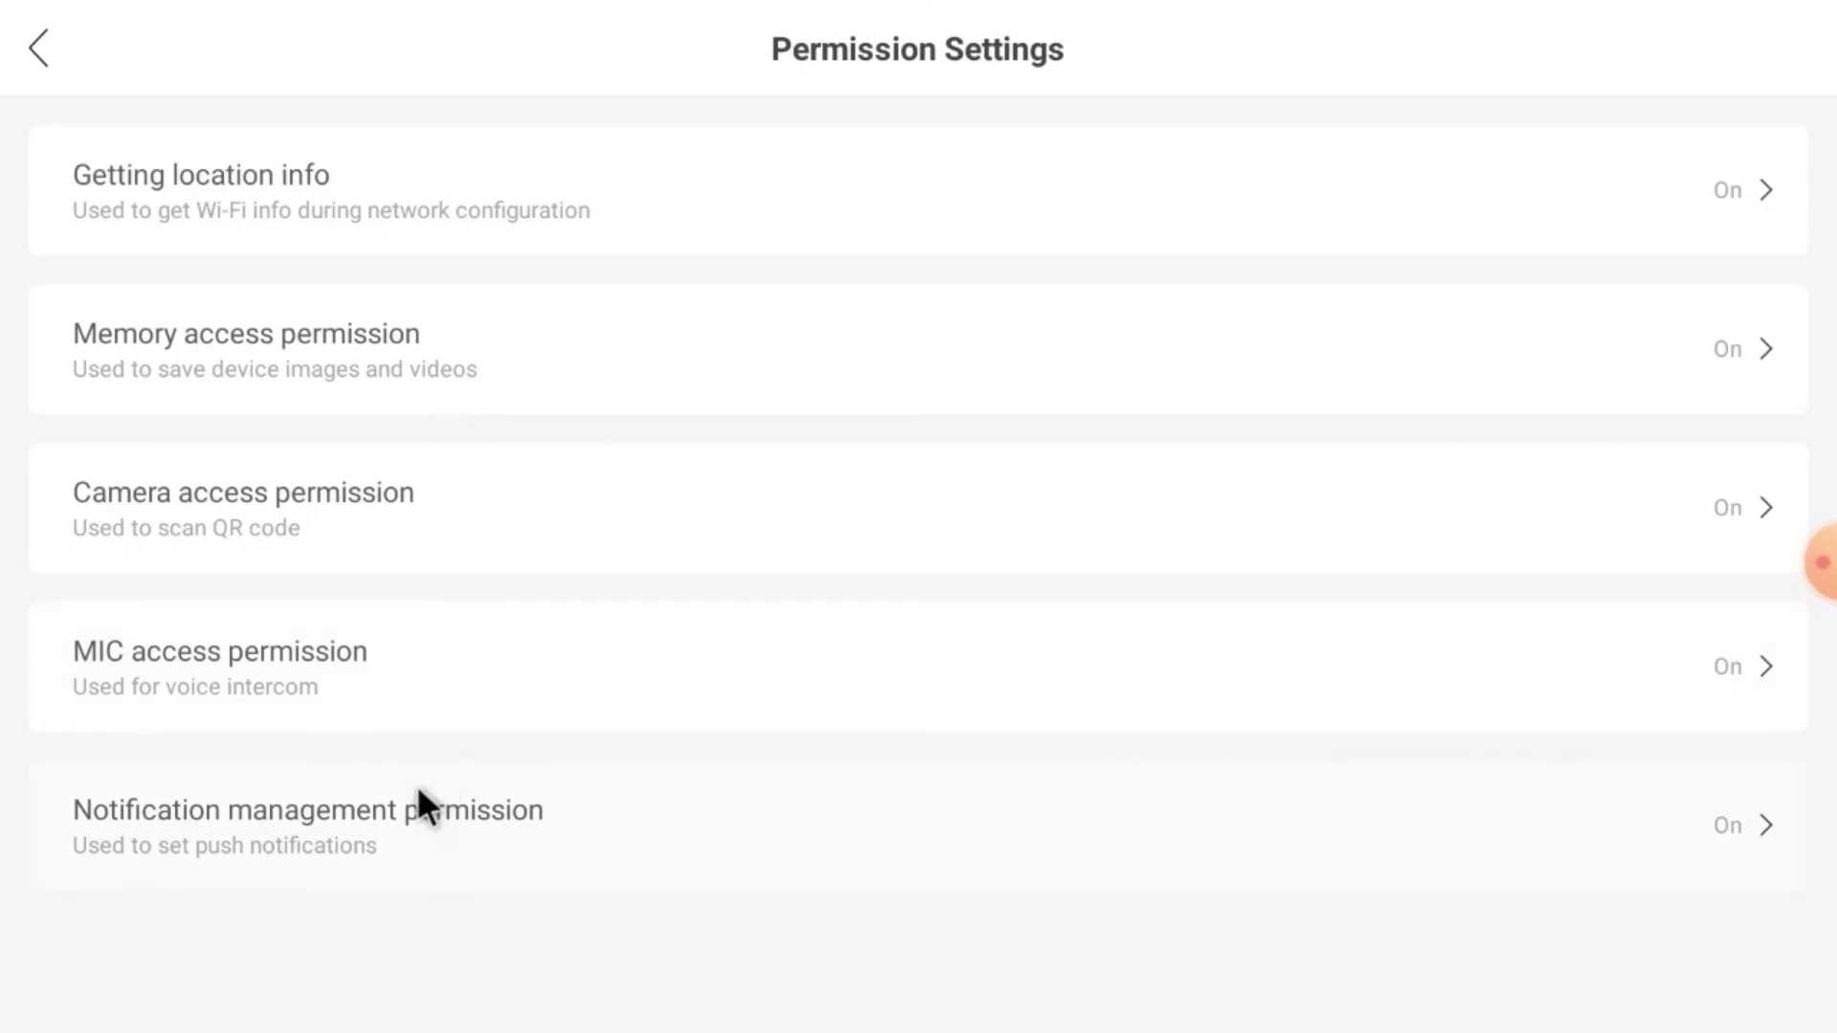
left_click(38, 44)
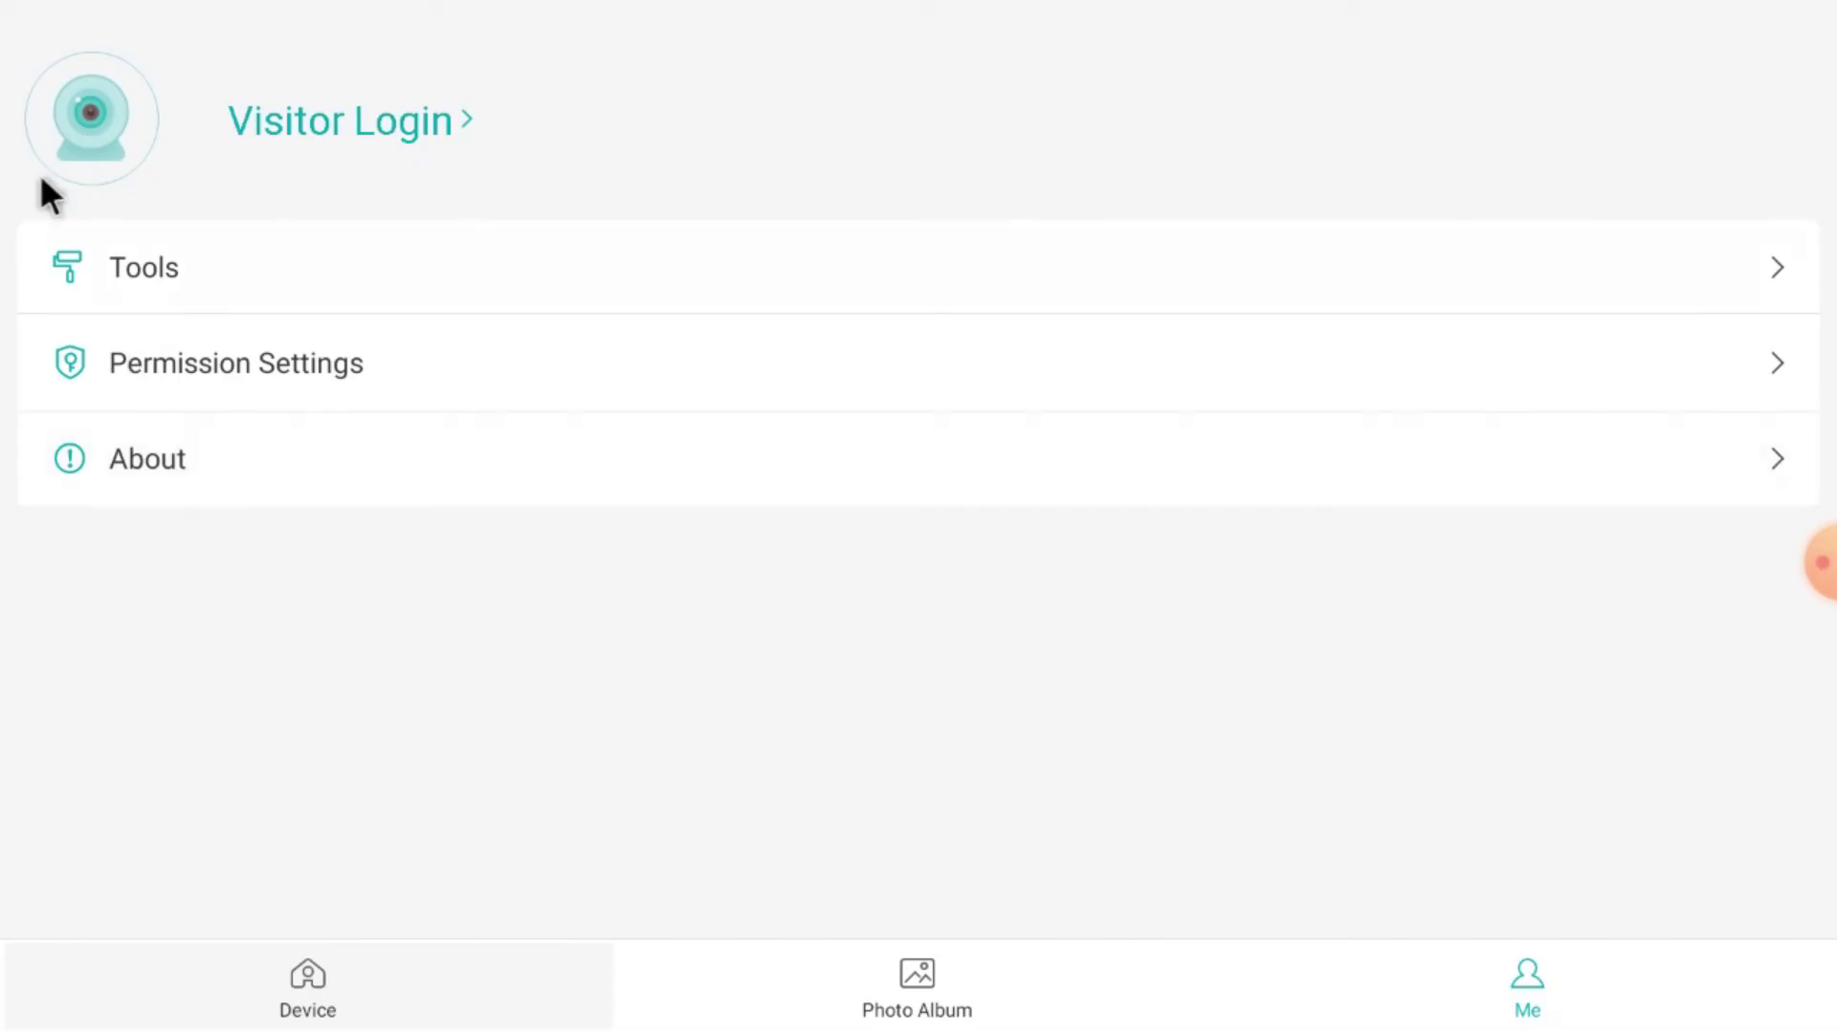
left_click(299, 977)
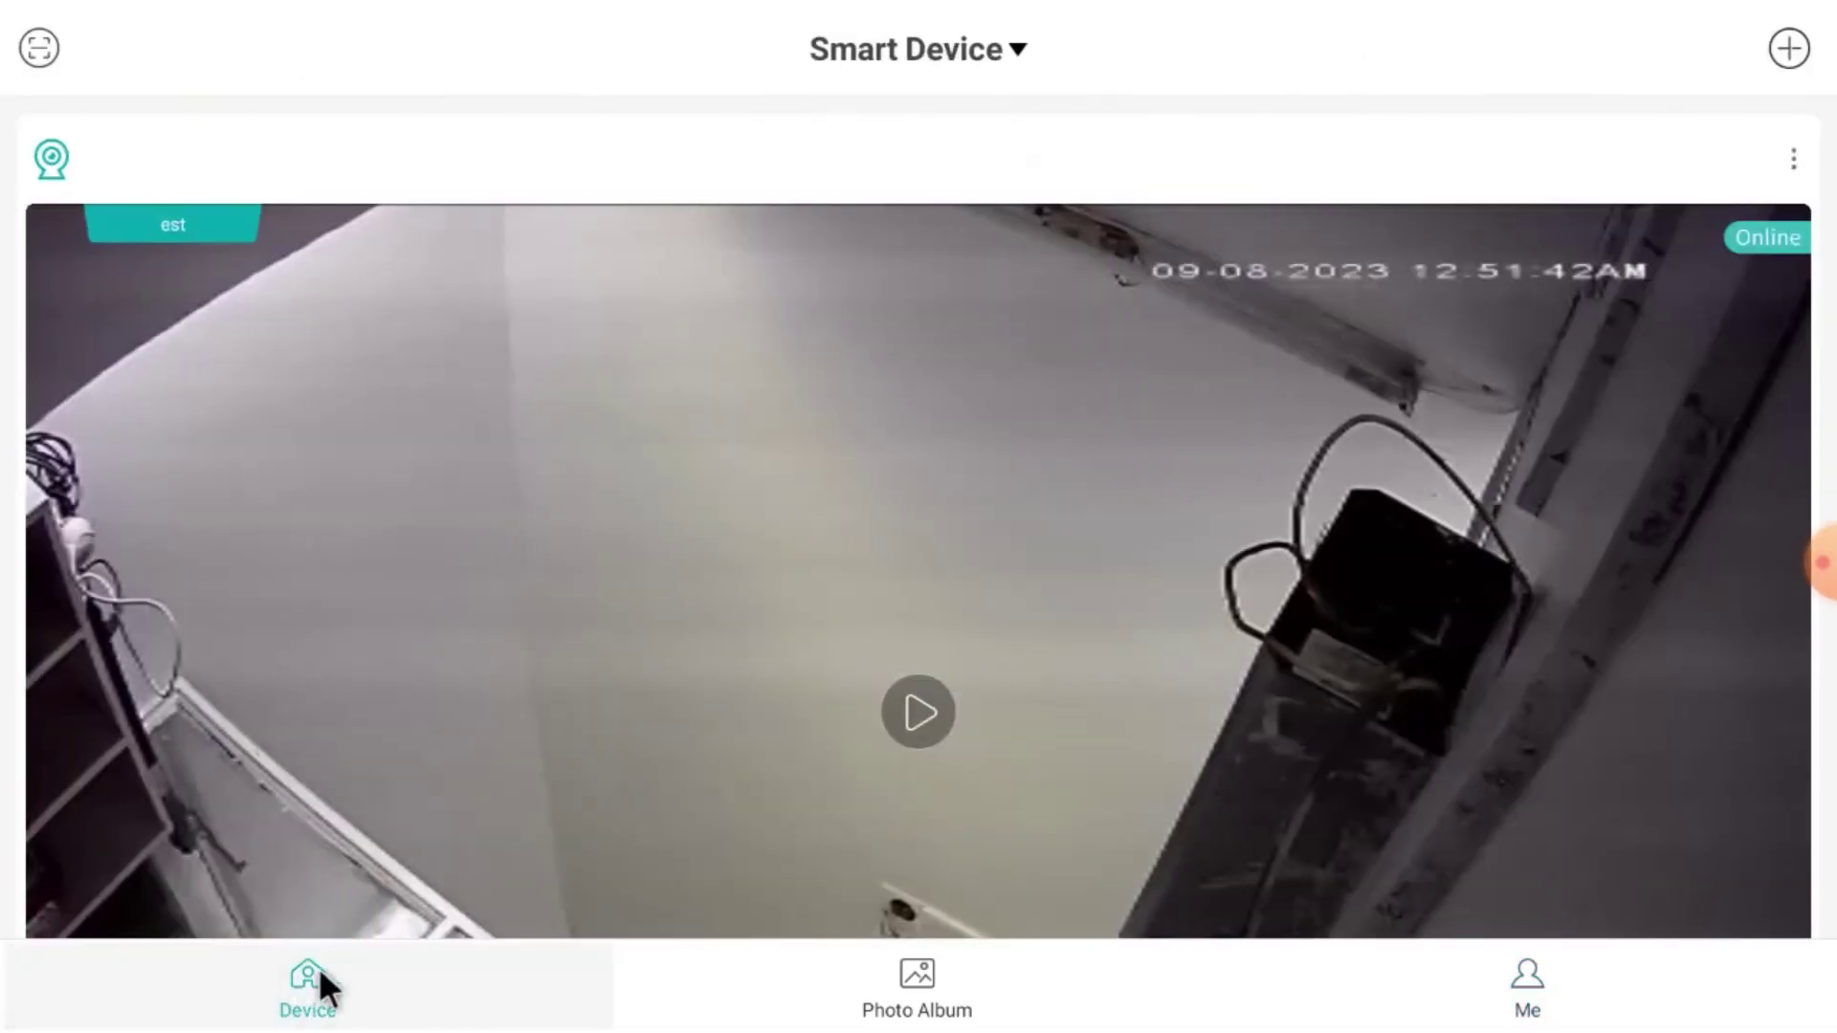
left_click(1822, 567)
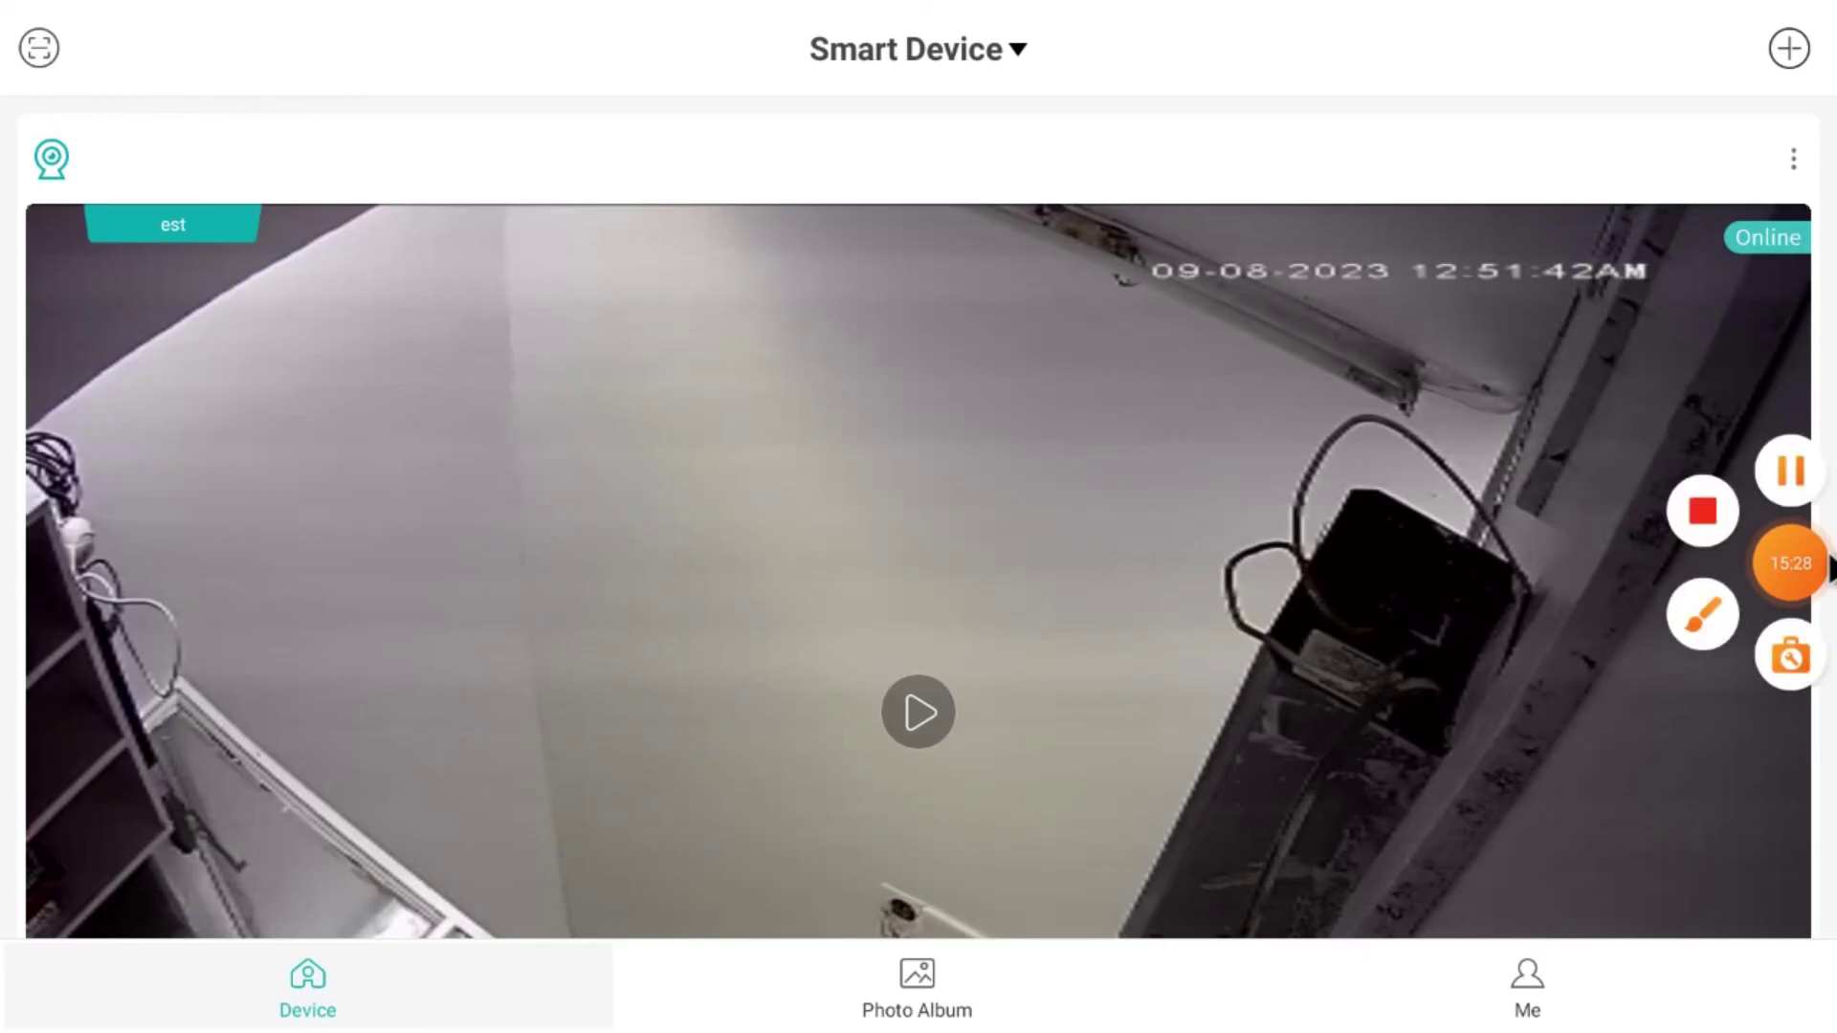